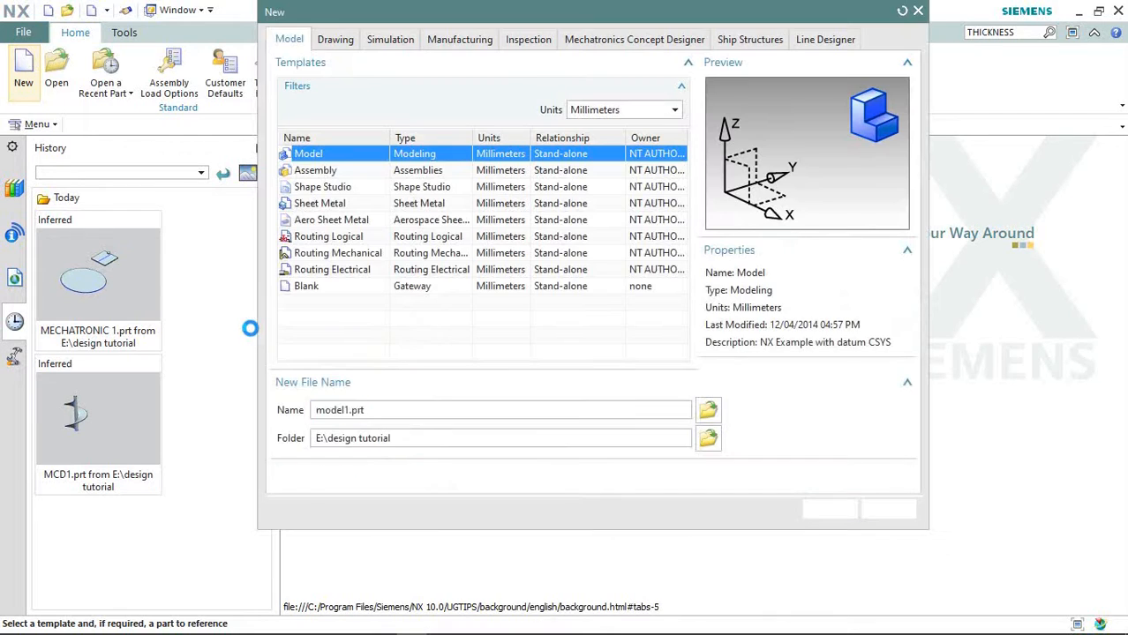
Step: Create a new Mechatronics Concept Designer part named model1.prt in the E:\design tutorial folder
{"action": "left_click", "coordinate": [326, 156]}
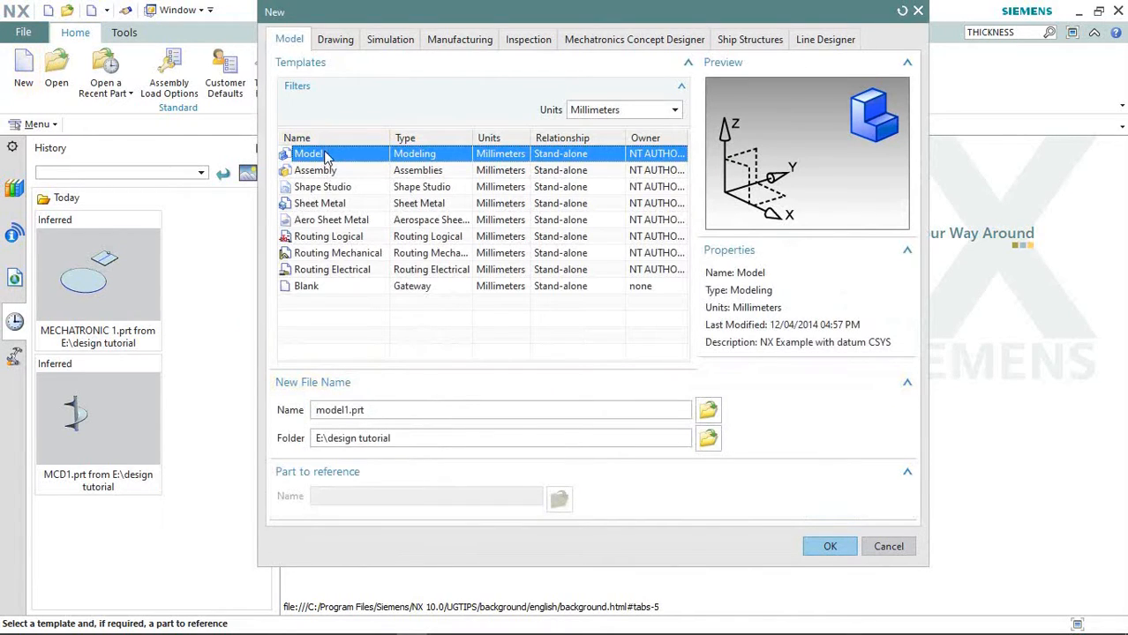
{"action": "left_click", "coordinate": [826, 545]}
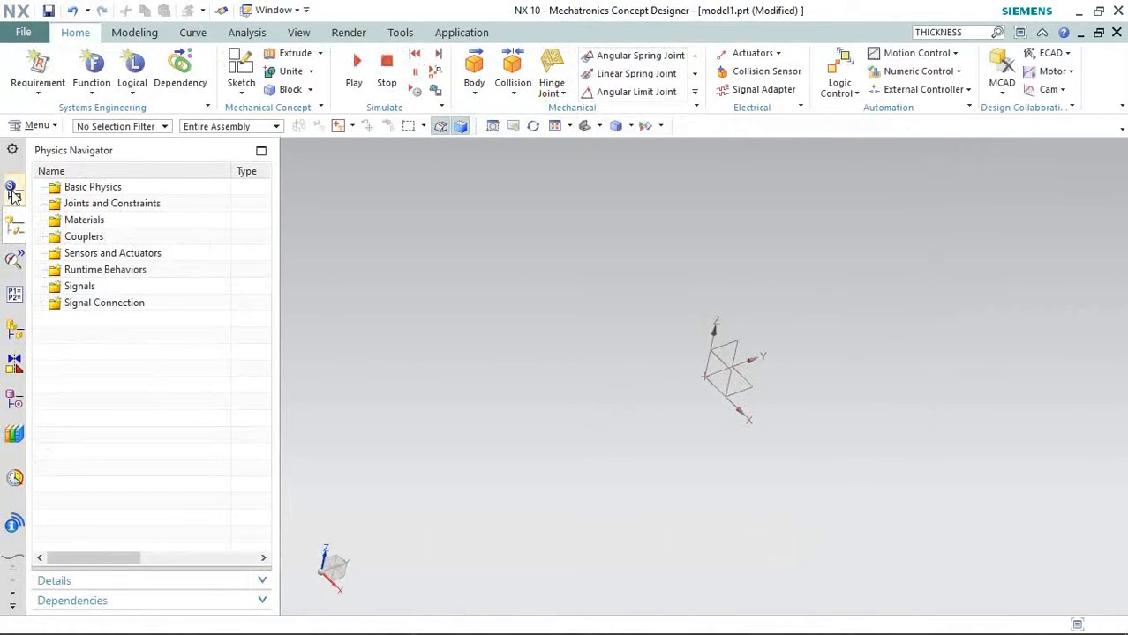
Step: Look through the Physics Navigator, Constraint Navigator and Part Navigator of the new part
{"action": "left_click", "coordinate": [16, 198]}
{"action": "left_click", "coordinate": [15, 228]}
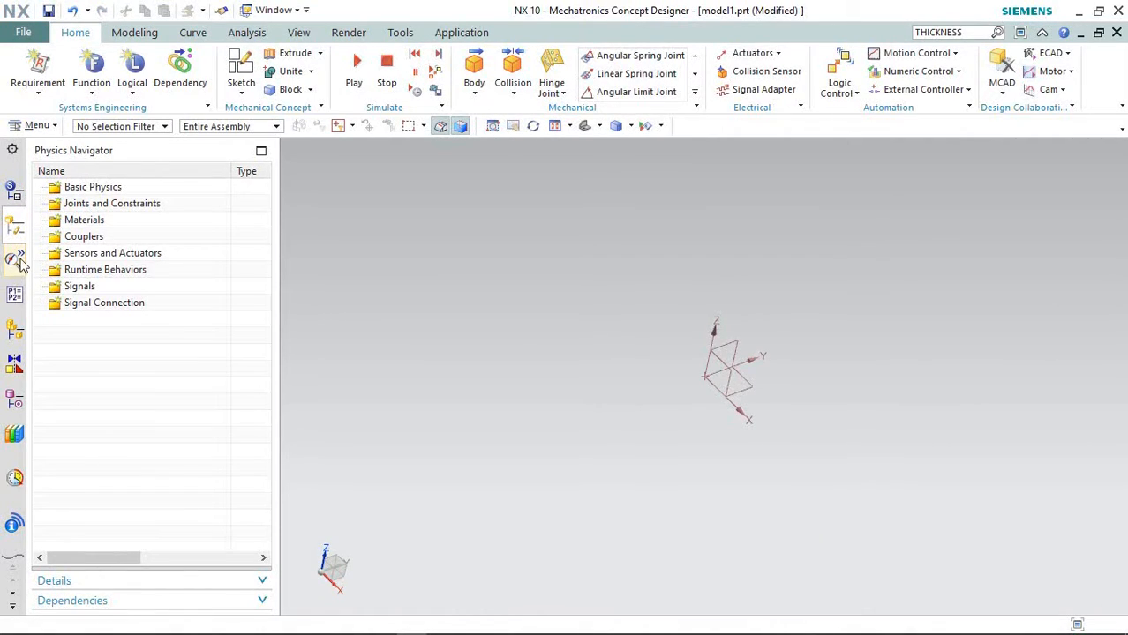
{"action": "left_click", "coordinate": [13, 366]}
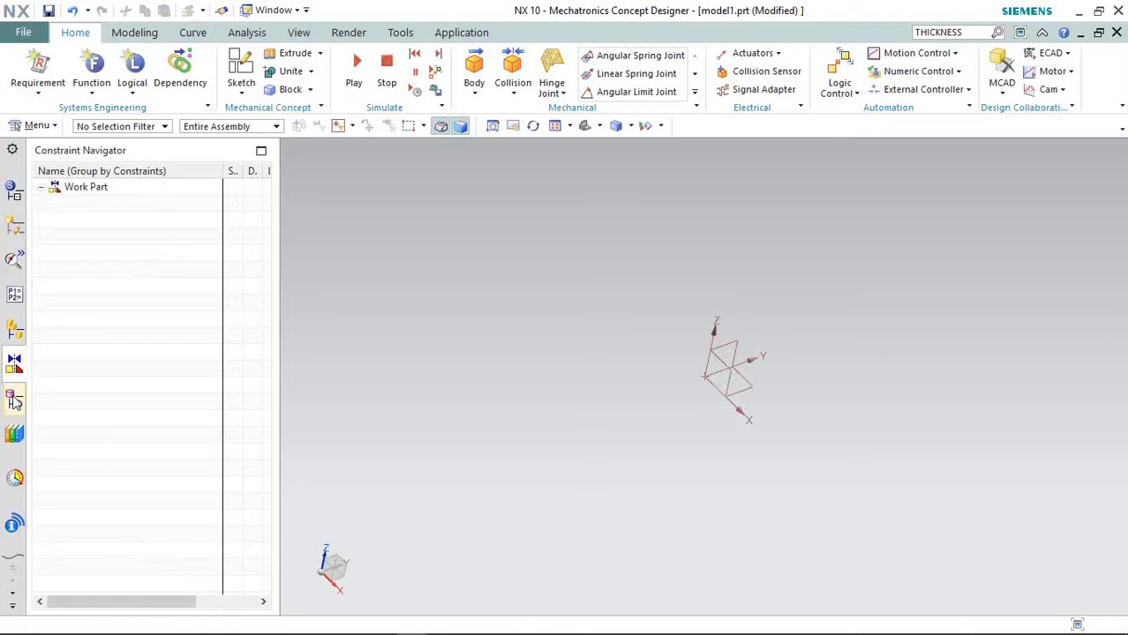
{"action": "left_click", "coordinate": [15, 402]}
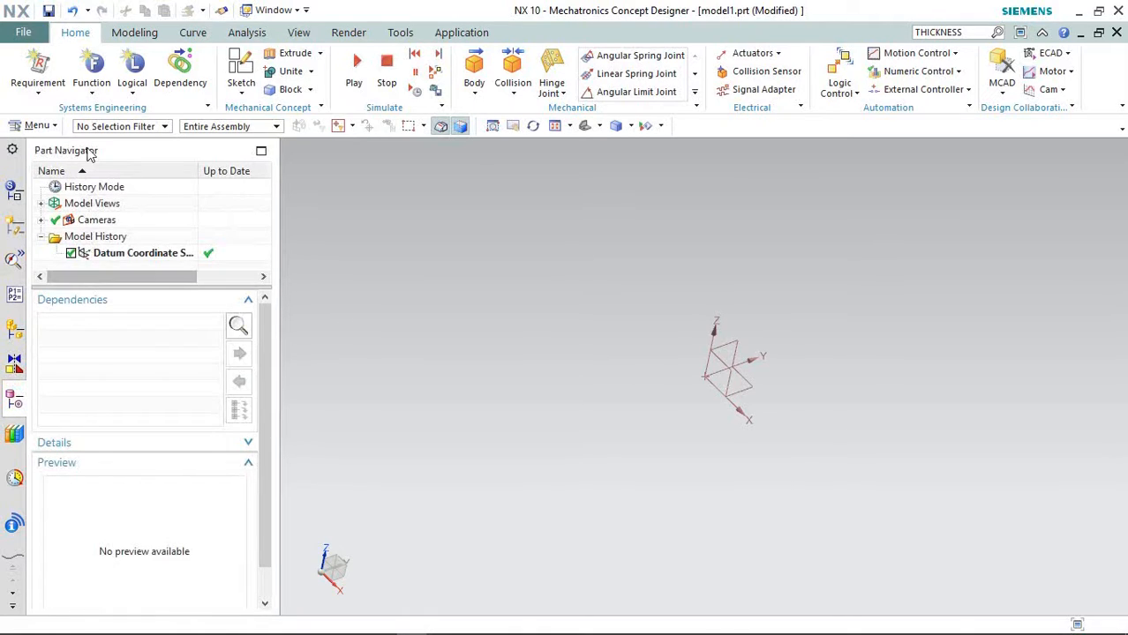
Step: Start a sketch in the task environment on the XZ plane of the datum coordinate system
{"action": "left_click", "coordinate": [134, 33]}
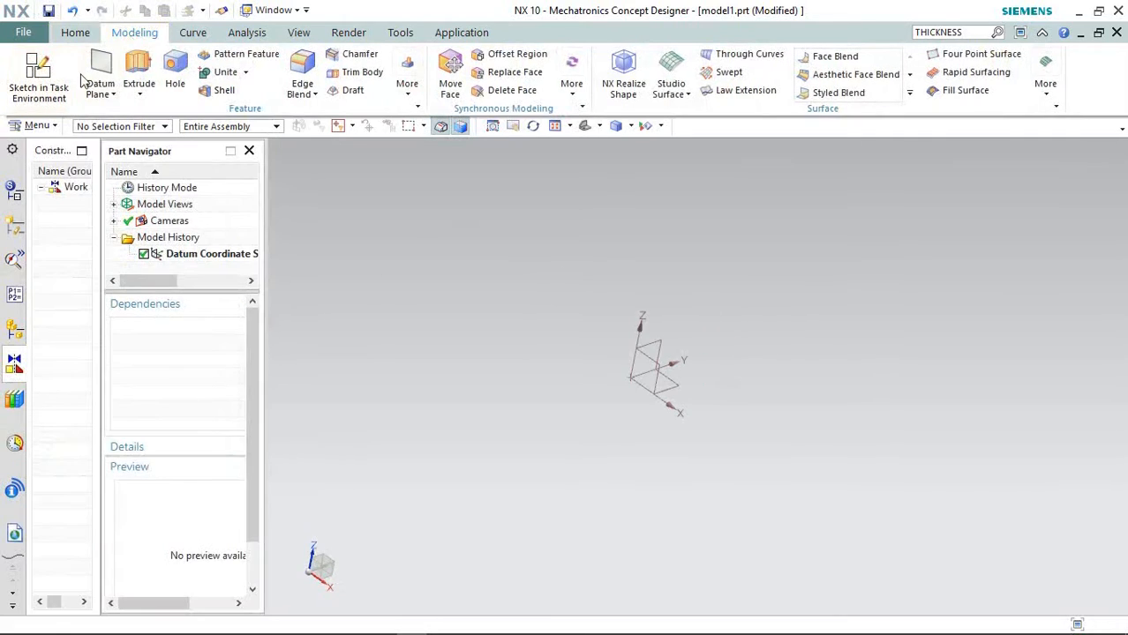
{"action": "left_click", "coordinate": [138, 93]}
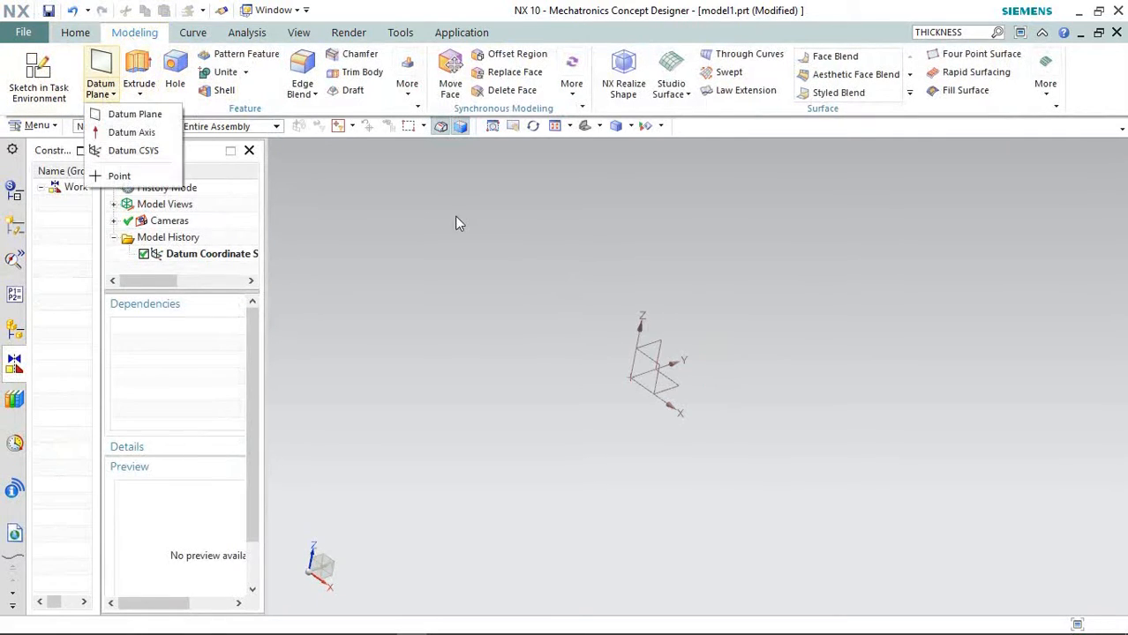
{"action": "left_click", "coordinate": [53, 82]}
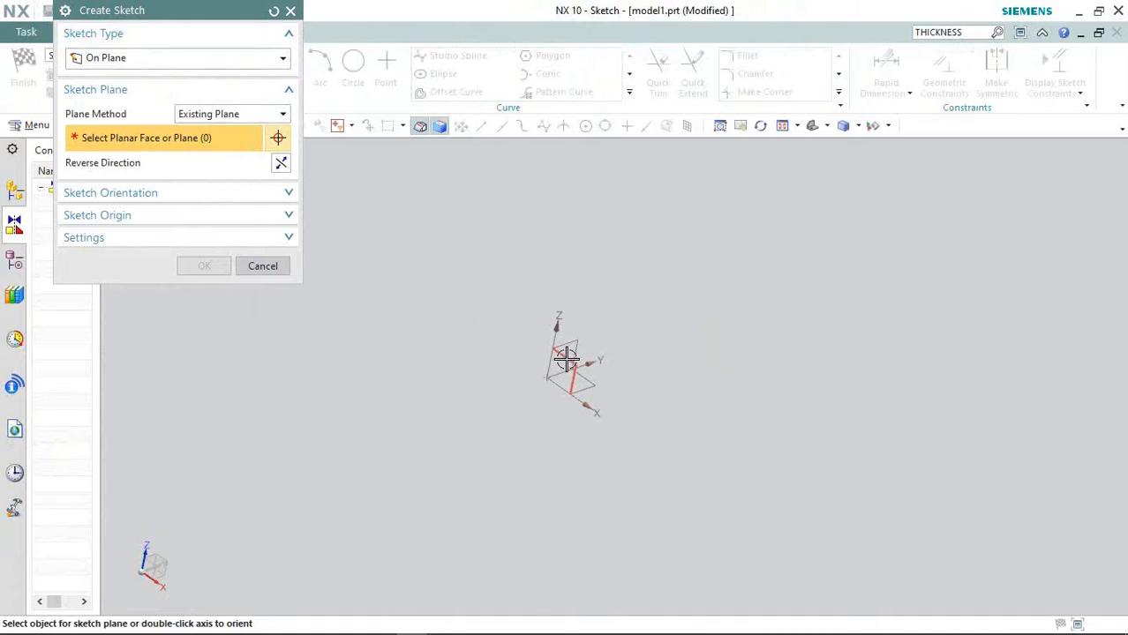
{"action": "left_click", "coordinate": [566, 366]}
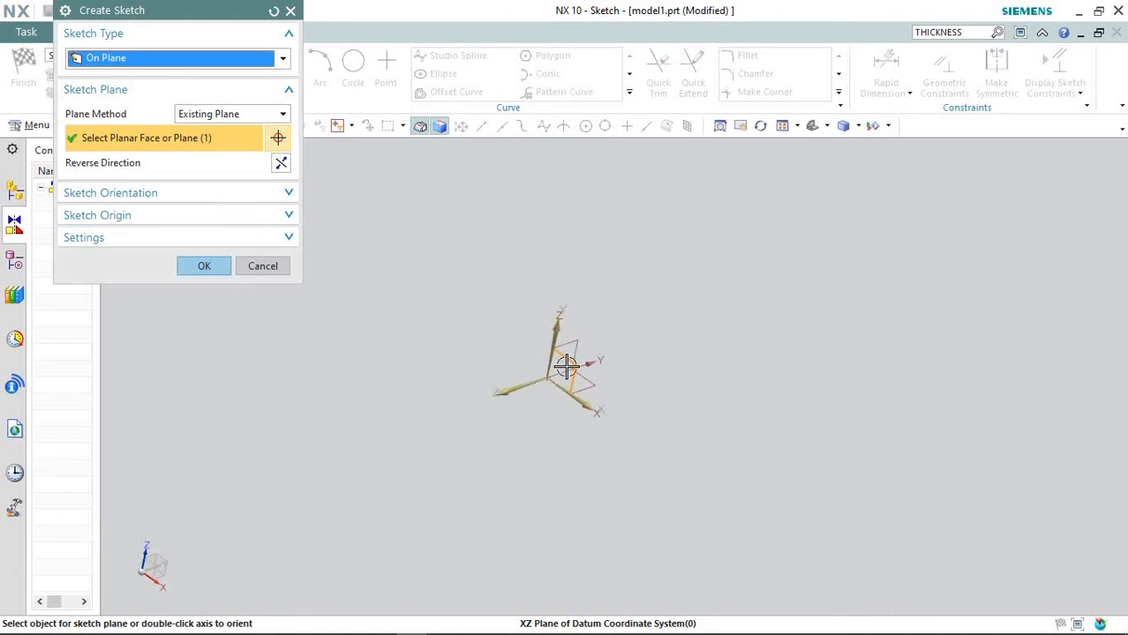
{"action": "left_click", "coordinate": [207, 266]}
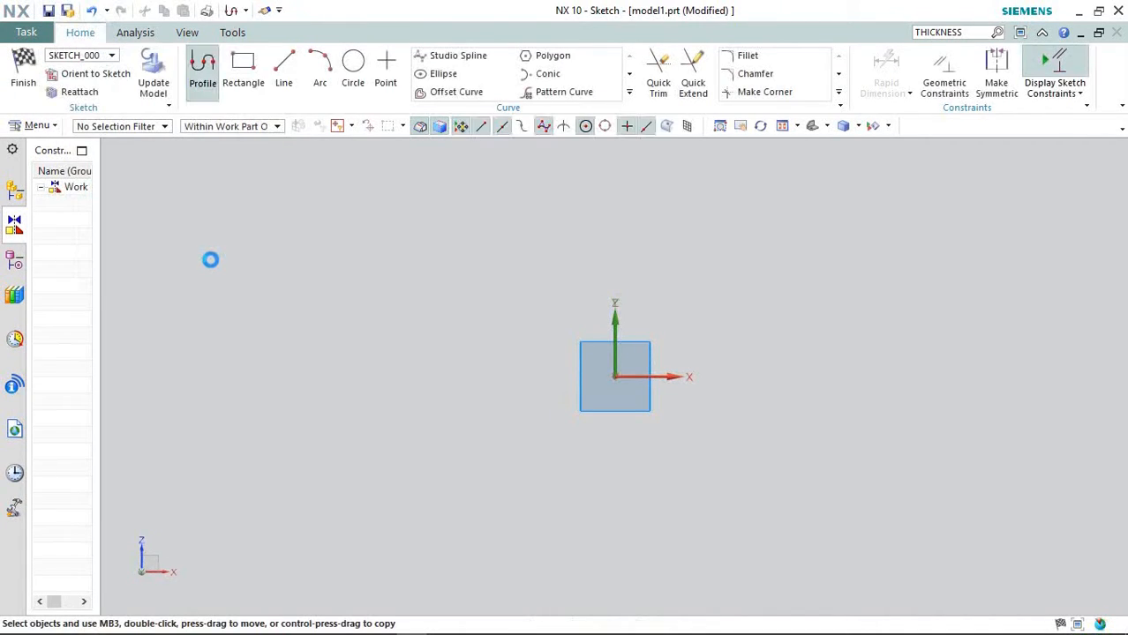
Step: Sketch a rectangle from the origin along the X axis, about 64.5 mm long and 4.4 mm high
{"action": "left_click", "coordinate": [242, 74]}
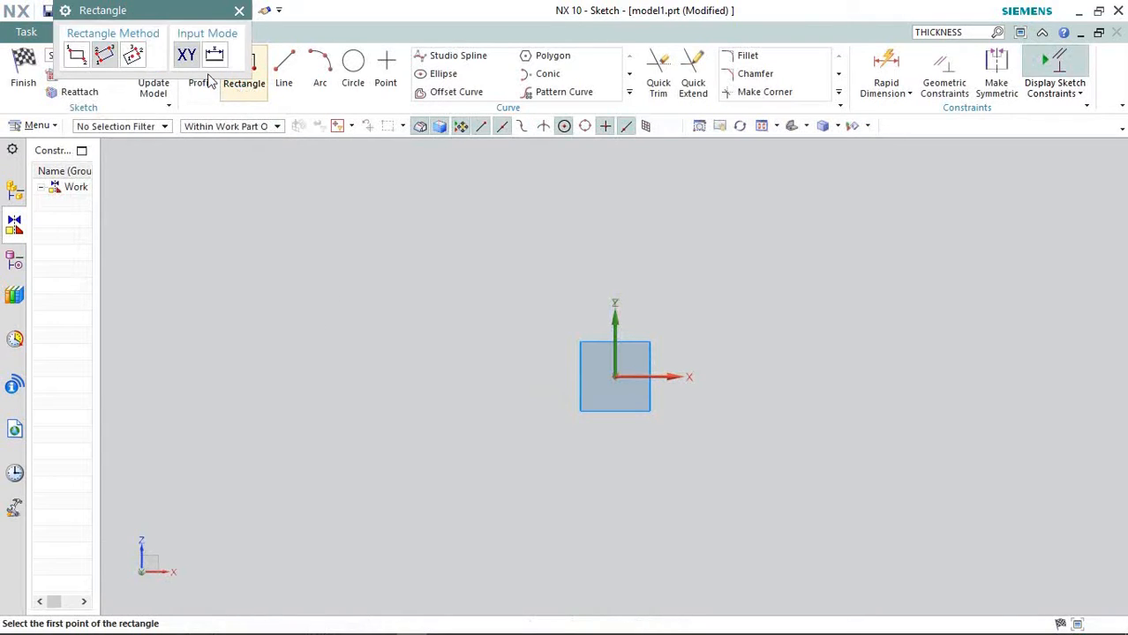
{"action": "left_click", "coordinate": [615, 377]}
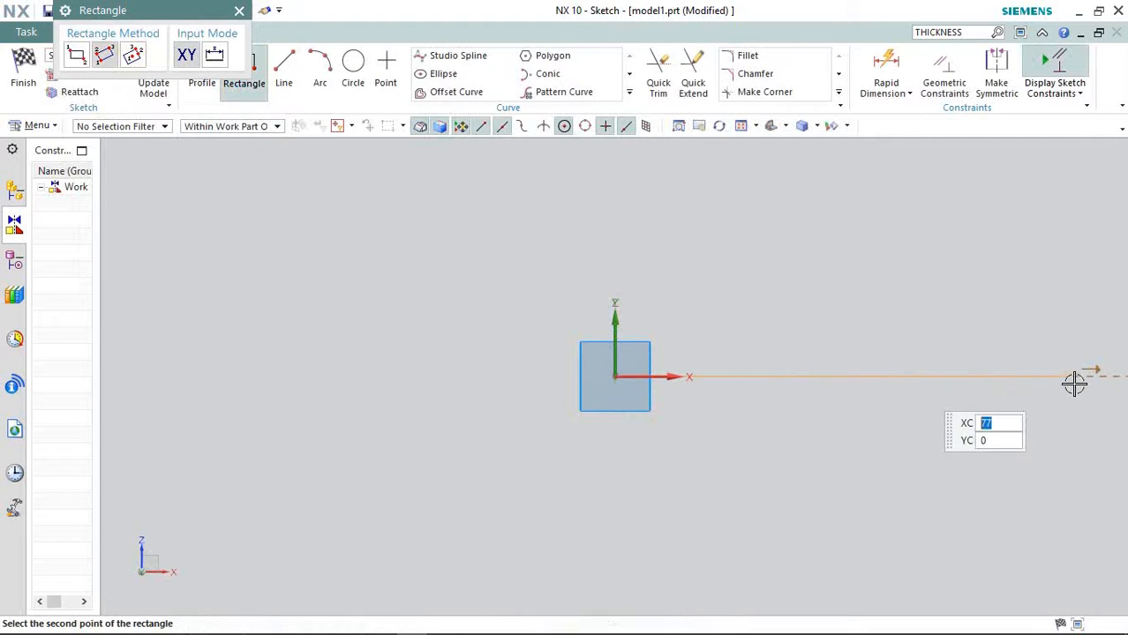
{"action": "scroll", "coordinate": [962, 382], "scroll_direction": "down", "scroll_amount": 3}
{"action": "scroll", "coordinate": [966, 381], "scroll_direction": "up", "scroll_amount": 5}
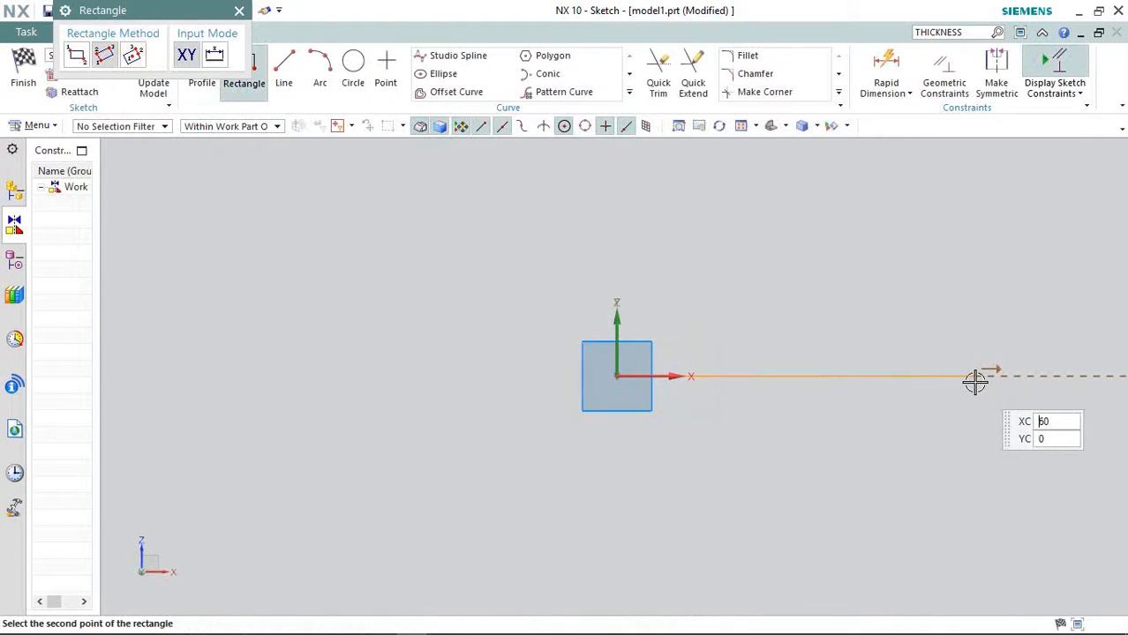
{"action": "left_click", "coordinate": [999, 377]}
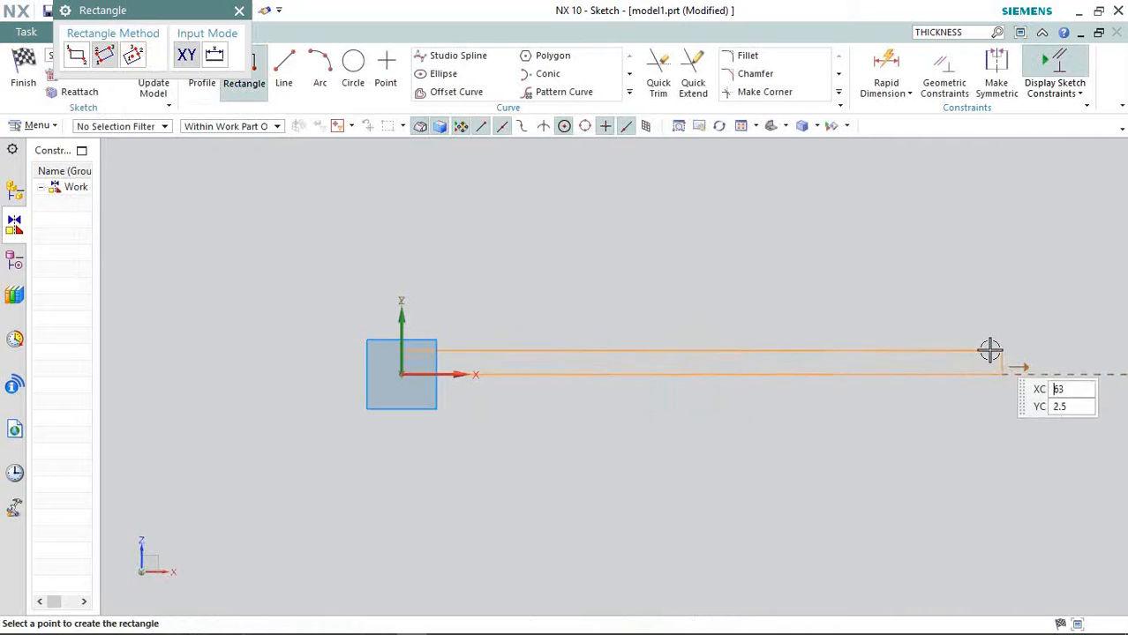
{"action": "left_click", "coordinate": [894, 335]}
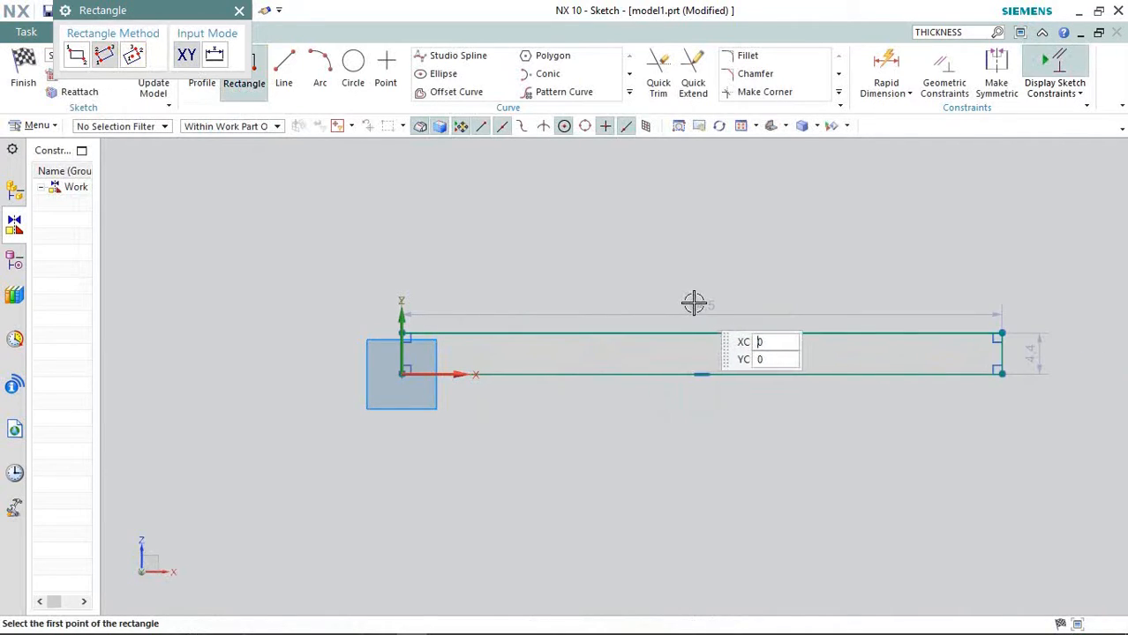
{"action": "key", "text": "Escape"}
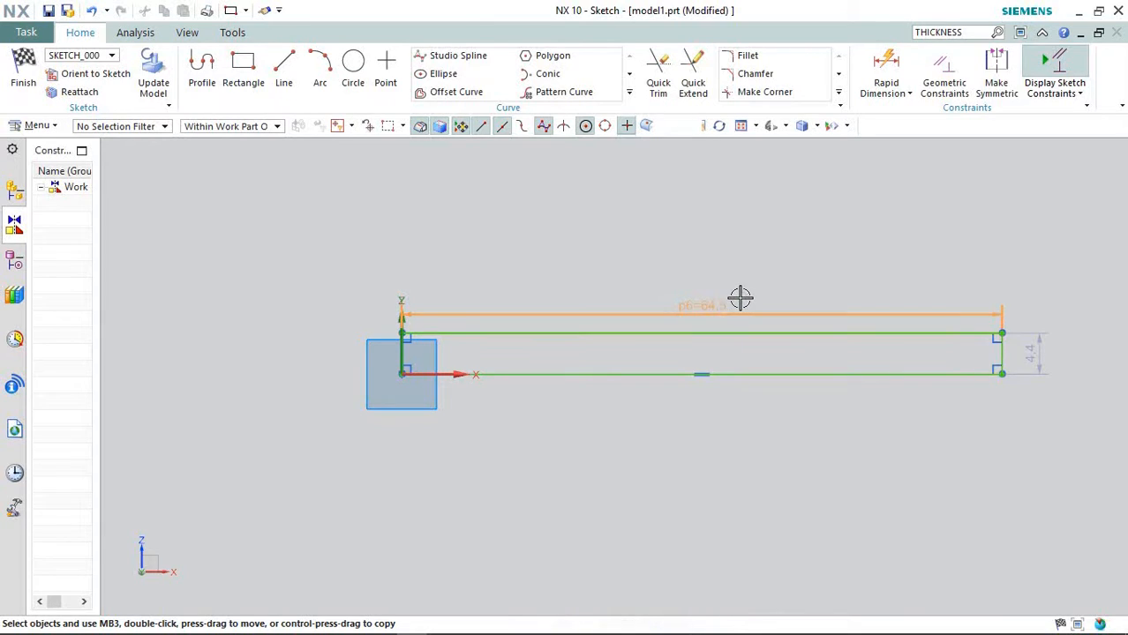
Step: Set the rectangle's length to 100 mm, keeping the expression and adjusting the geometry
{"action": "double_click", "coordinate": [741, 299]}
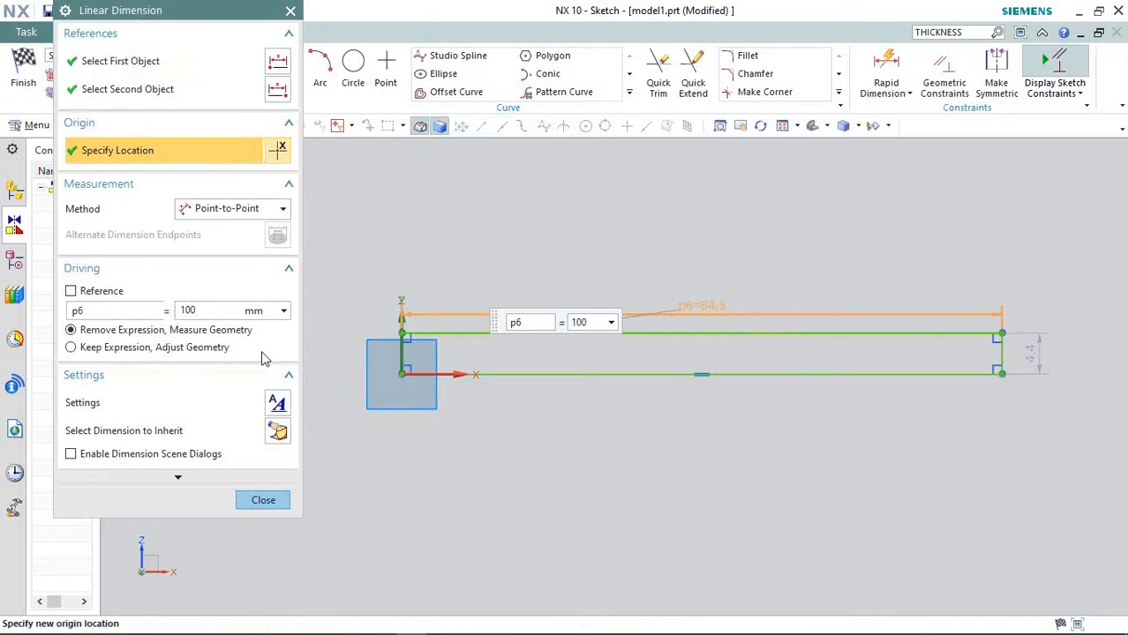
{"action": "left_click", "coordinate": [282, 311]}
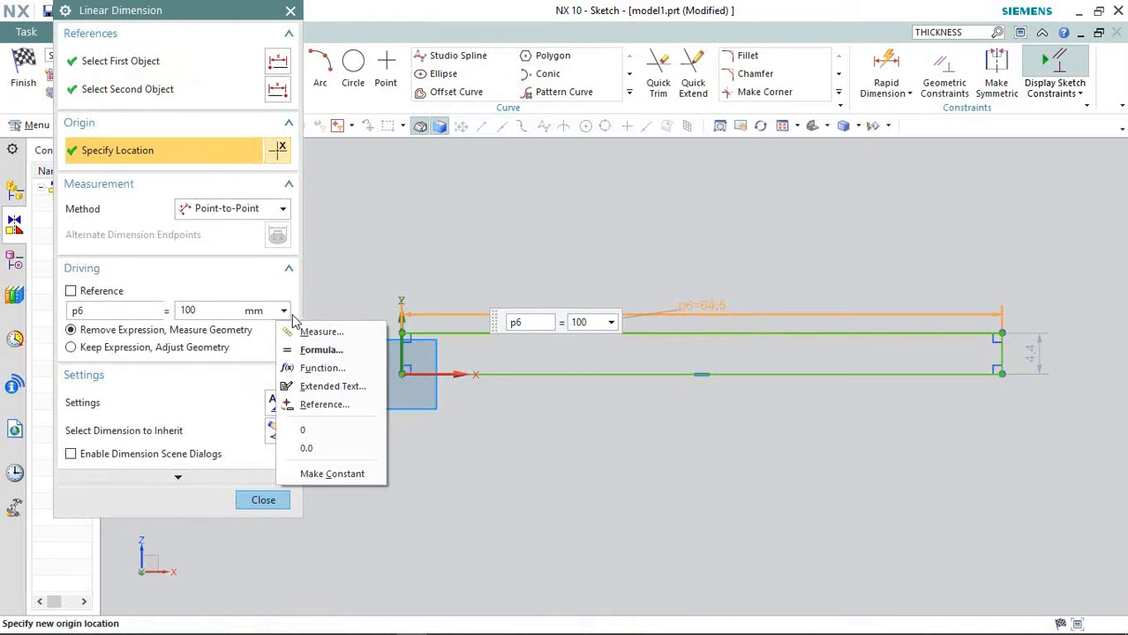
{"action": "left_click", "coordinate": [335, 297]}
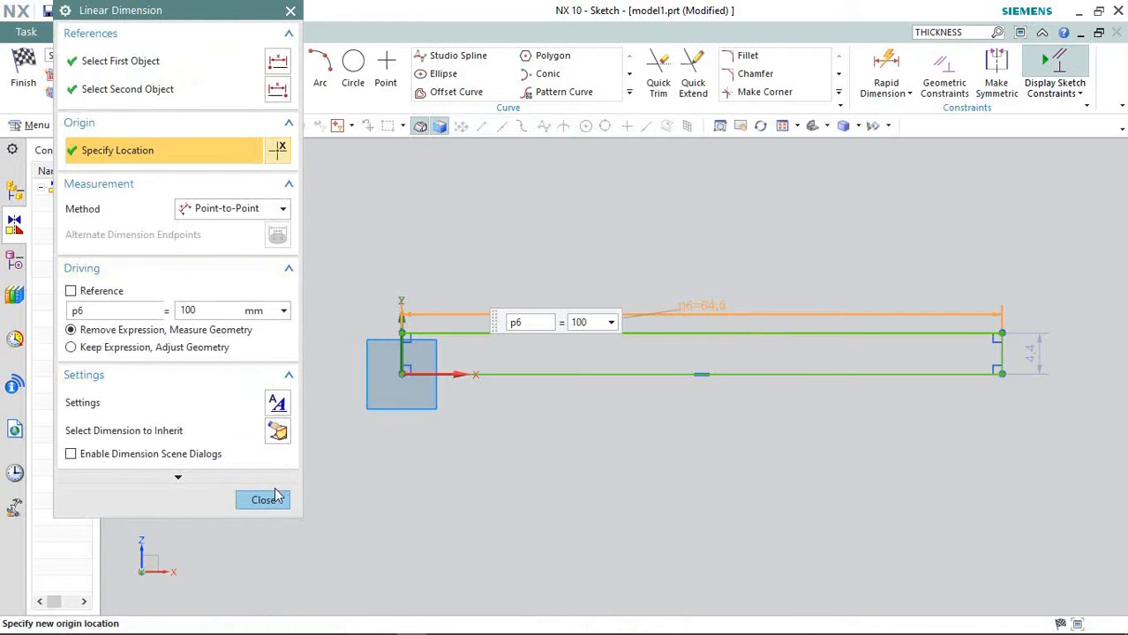
{"action": "left_click", "coordinate": [70, 347]}
{"action": "middle_click", "coordinate": [538, 354]}
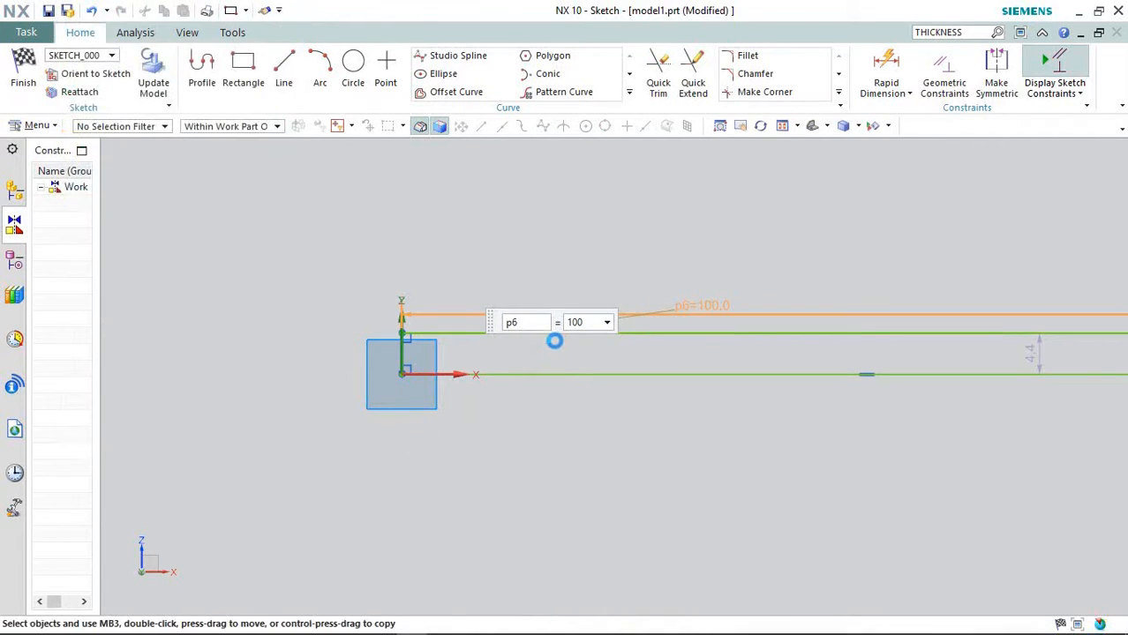
Step: Set the rectangle's height to 5 mm
{"action": "scroll", "coordinate": [442, 393], "scroll_direction": "down", "scroll_amount": 3}
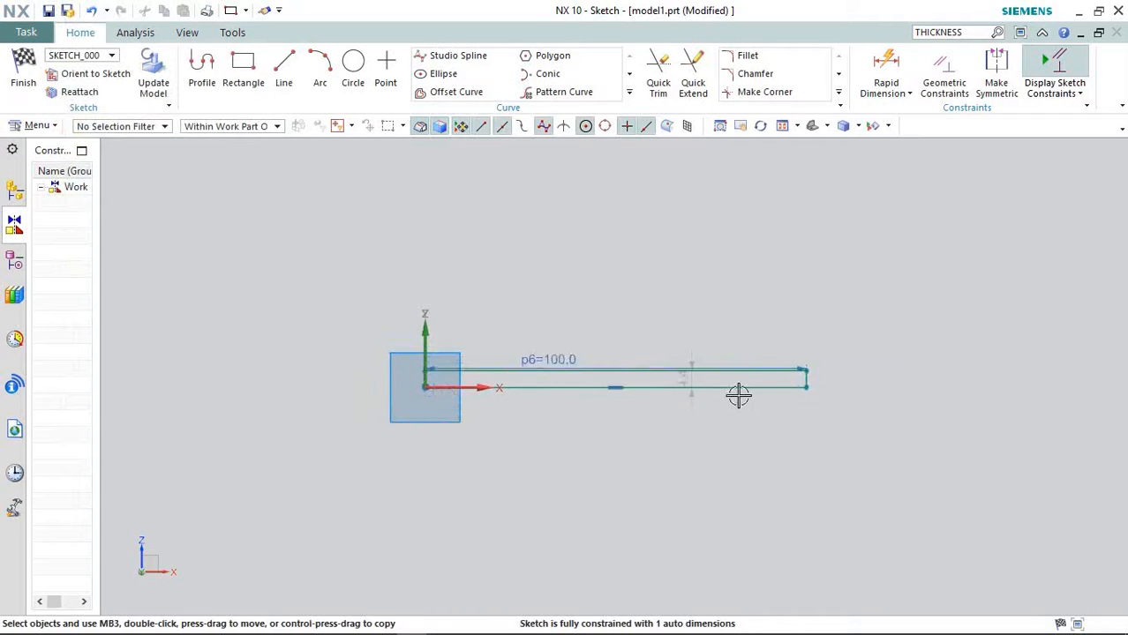
{"action": "scroll", "coordinate": [751, 385], "scroll_direction": "up", "scroll_amount": 5}
{"action": "left_click", "coordinate": [632, 374]}
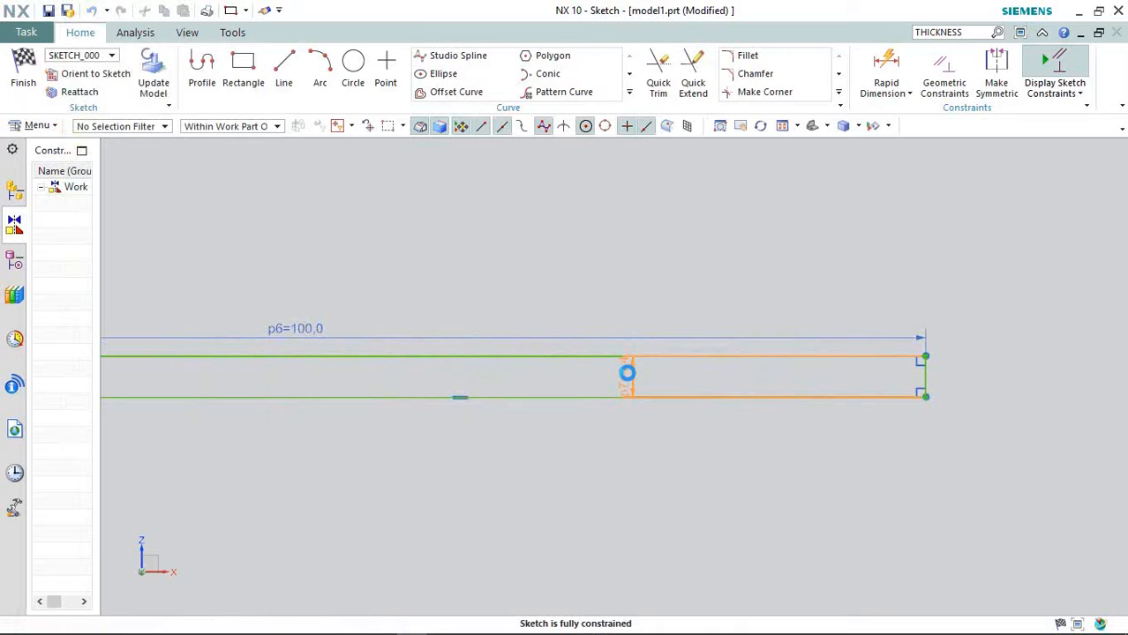
{"action": "double_click", "coordinate": [627, 374]}
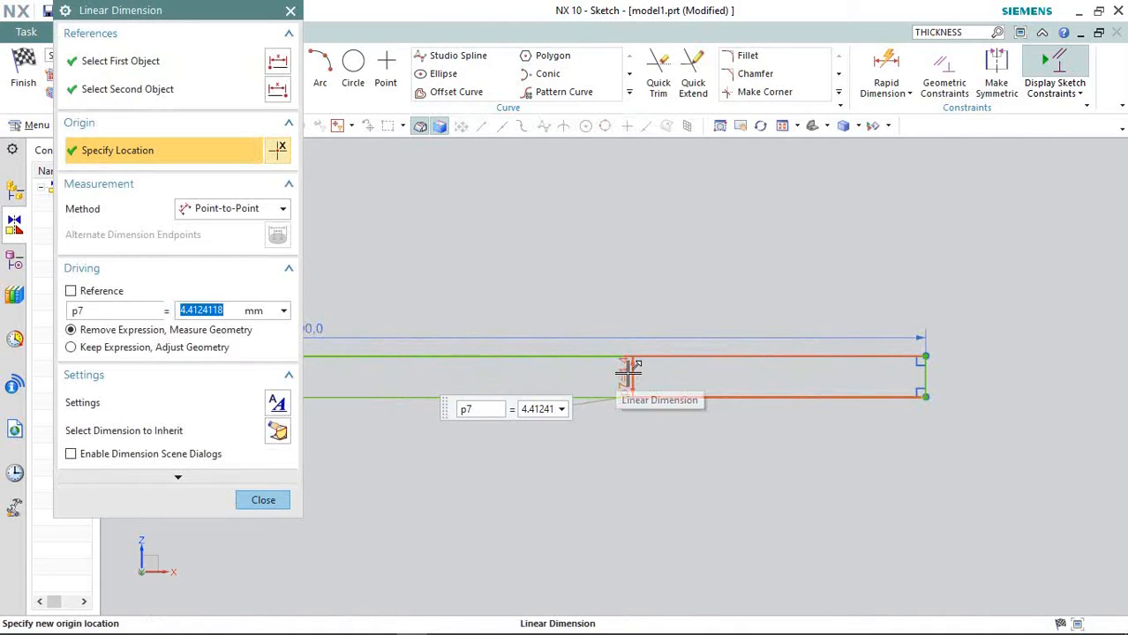
{"action": "type", "text": "5"}
{"action": "key", "text": "Return"}
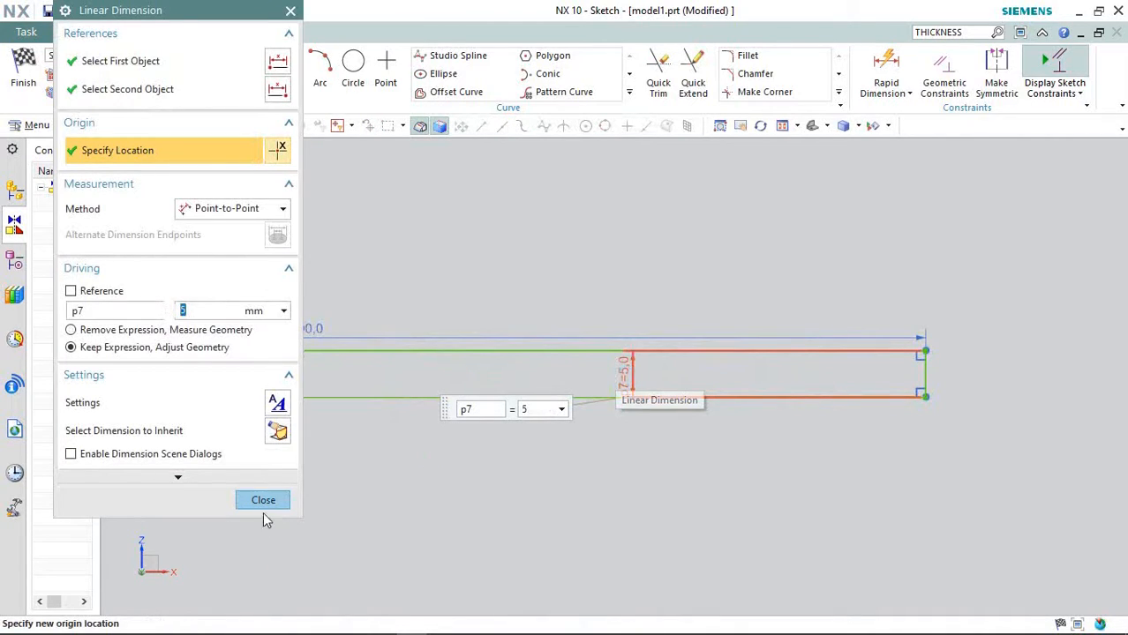
{"action": "left_click", "coordinate": [263, 500]}
Step: Draw a circle centred on the midpoint of the rectangle's short edge at the origin, passing through that edge's upper corner
{"action": "scroll", "coordinate": [698, 411], "scroll_direction": "down", "scroll_amount": 2}
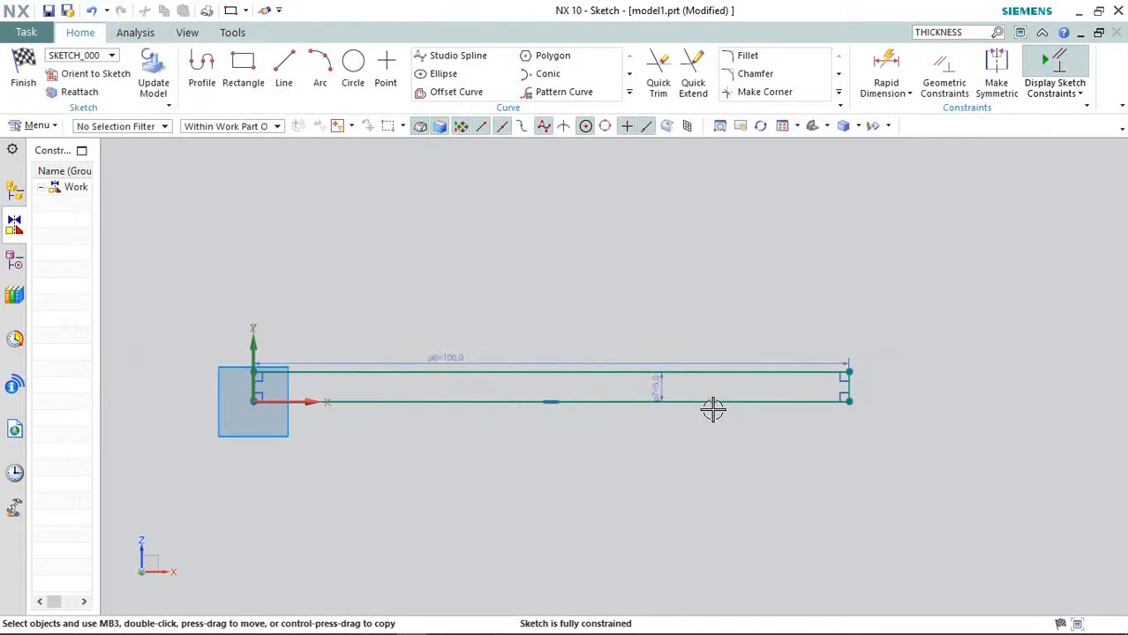
{"action": "scroll", "coordinate": [714, 408], "scroll_direction": "down", "scroll_amount": 1}
{"action": "scroll", "coordinate": [378, 398], "scroll_direction": "up", "scroll_amount": 3}
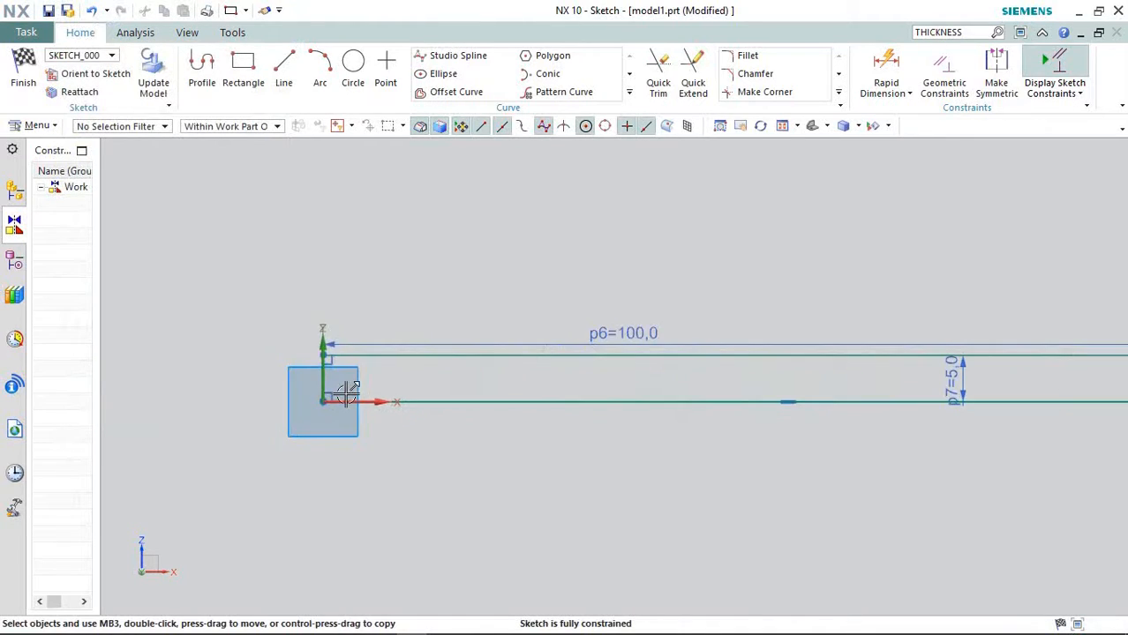
{"action": "scroll", "coordinate": [345, 394], "scroll_direction": "up", "scroll_amount": 3}
{"action": "scroll", "coordinate": [277, 402], "scroll_direction": "up", "scroll_amount": 2}
{"action": "scroll", "coordinate": [294, 354], "scroll_direction": "down", "scroll_amount": 2}
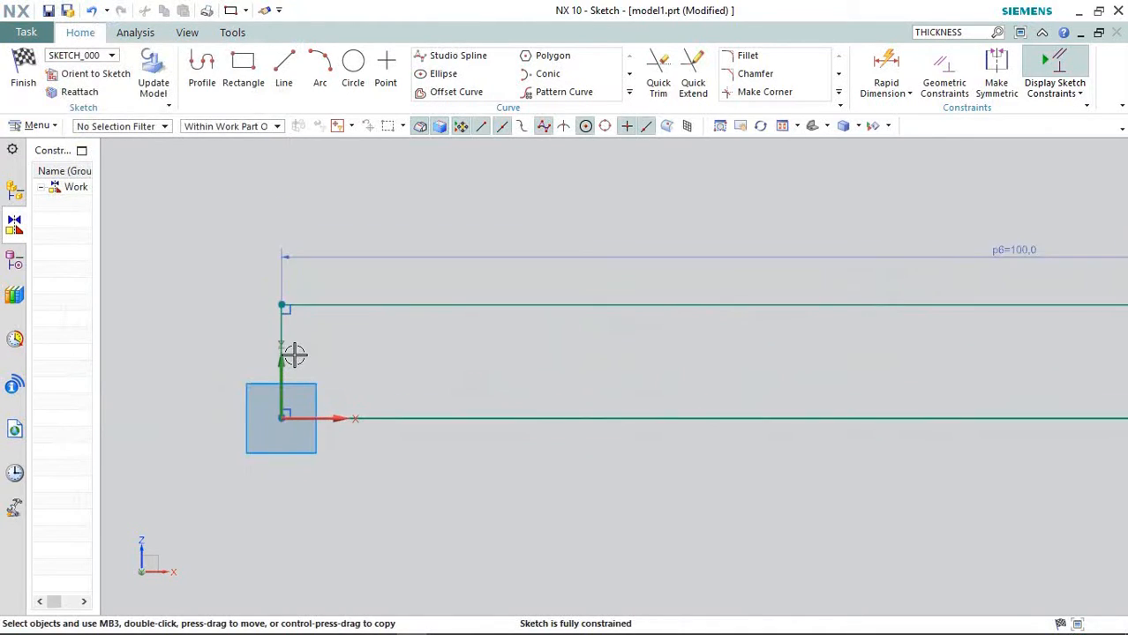
{"action": "scroll", "coordinate": [294, 355], "scroll_direction": "up", "scroll_amount": 1}
{"action": "left_click", "coordinate": [355, 75]}
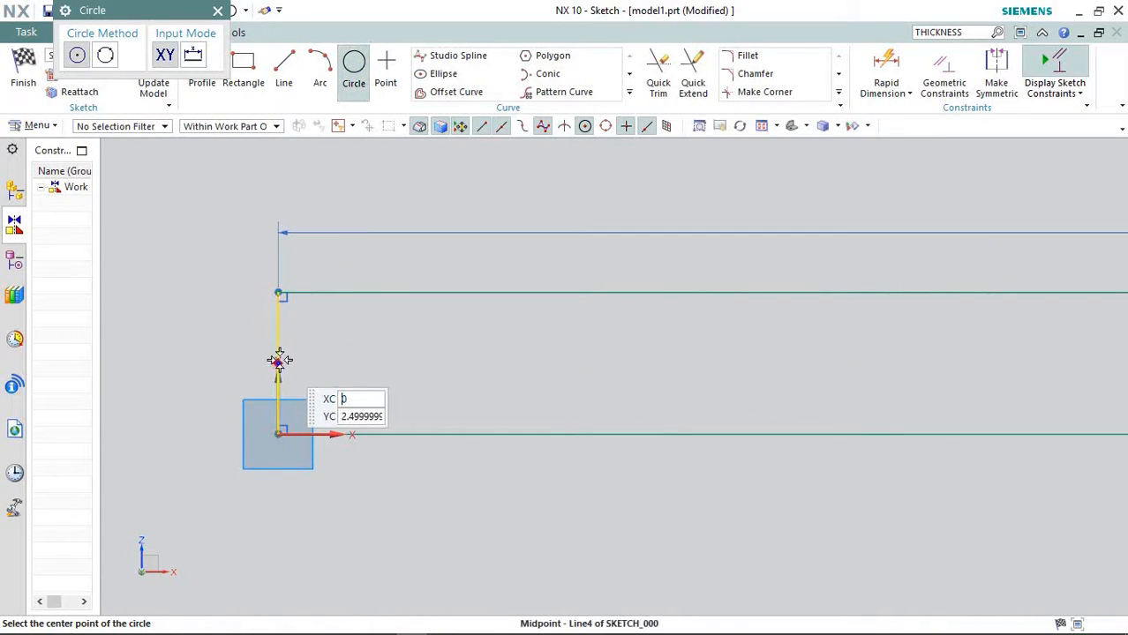
{"action": "left_click", "coordinate": [278, 362]}
{"action": "left_click", "coordinate": [278, 292]}
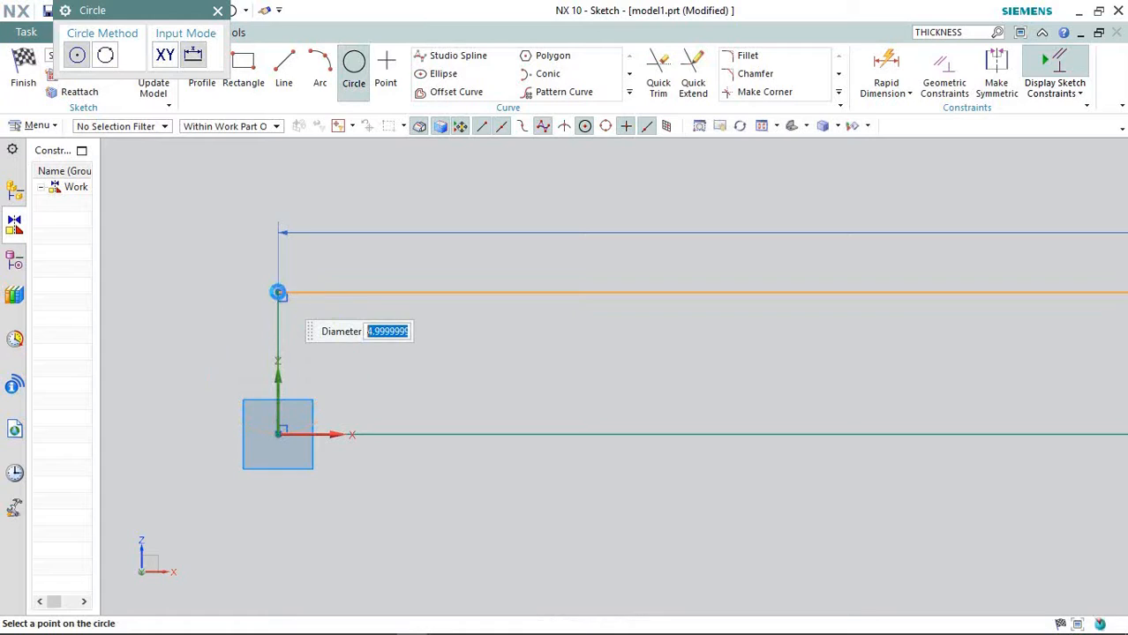
Step: Draw a second circle, 5 mm in diameter, centred on the midpoint of the rectangle's far short edge
{"action": "scroll", "coordinate": [256, 337], "scroll_direction": "down", "scroll_amount": 4}
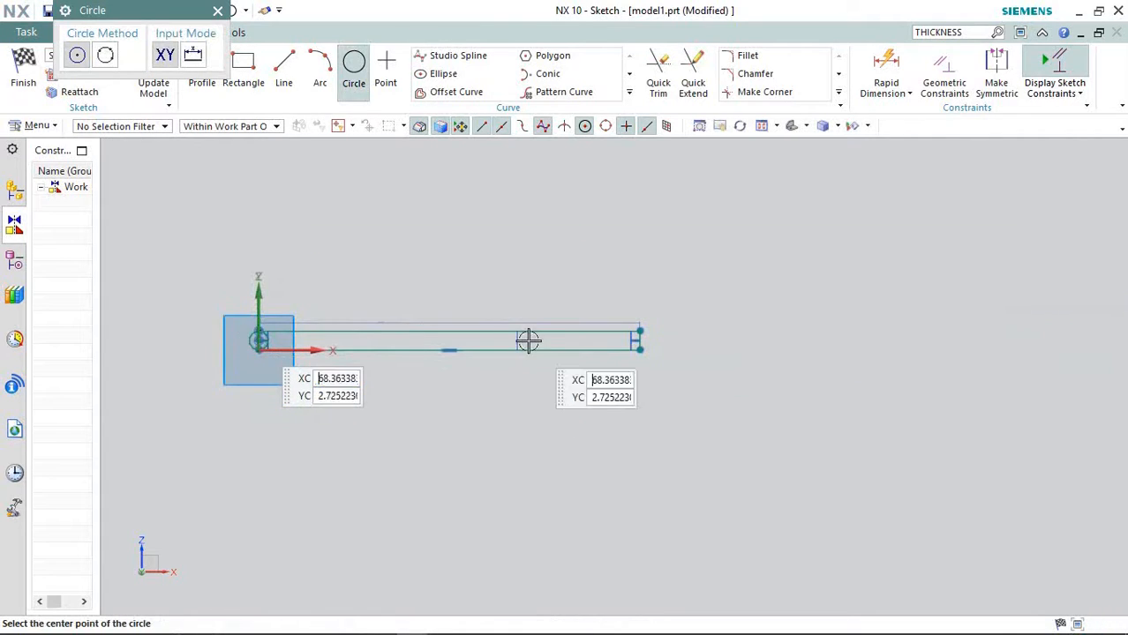
{"action": "scroll", "coordinate": [612, 344], "scroll_direction": "up", "scroll_amount": 5}
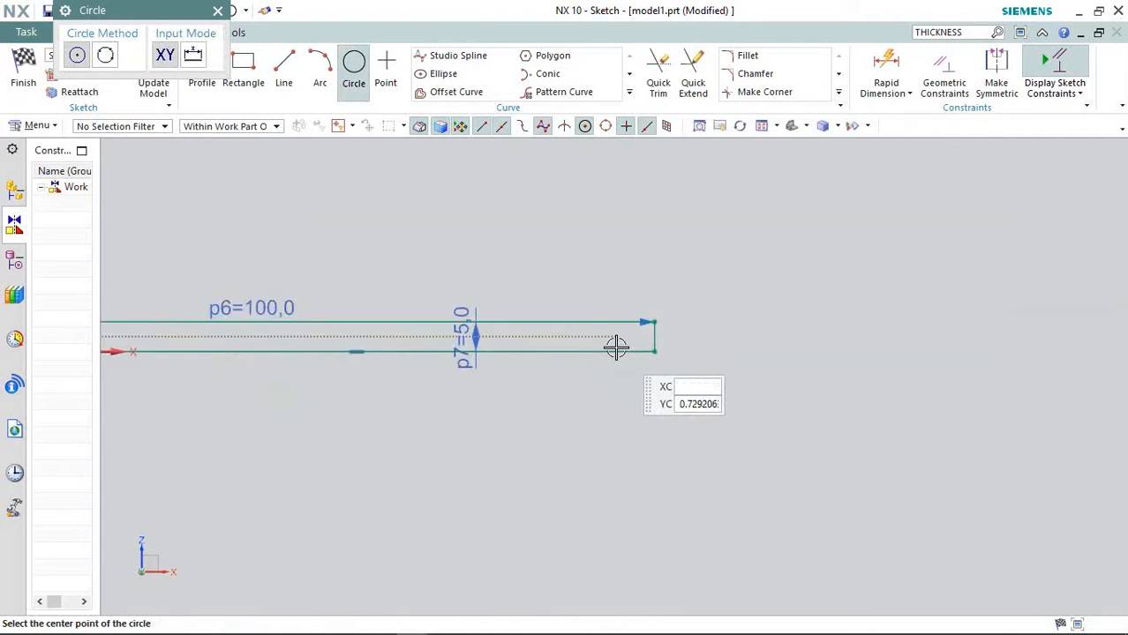
{"action": "left_click", "coordinate": [659, 333]}
{"action": "key", "text": "Return"}
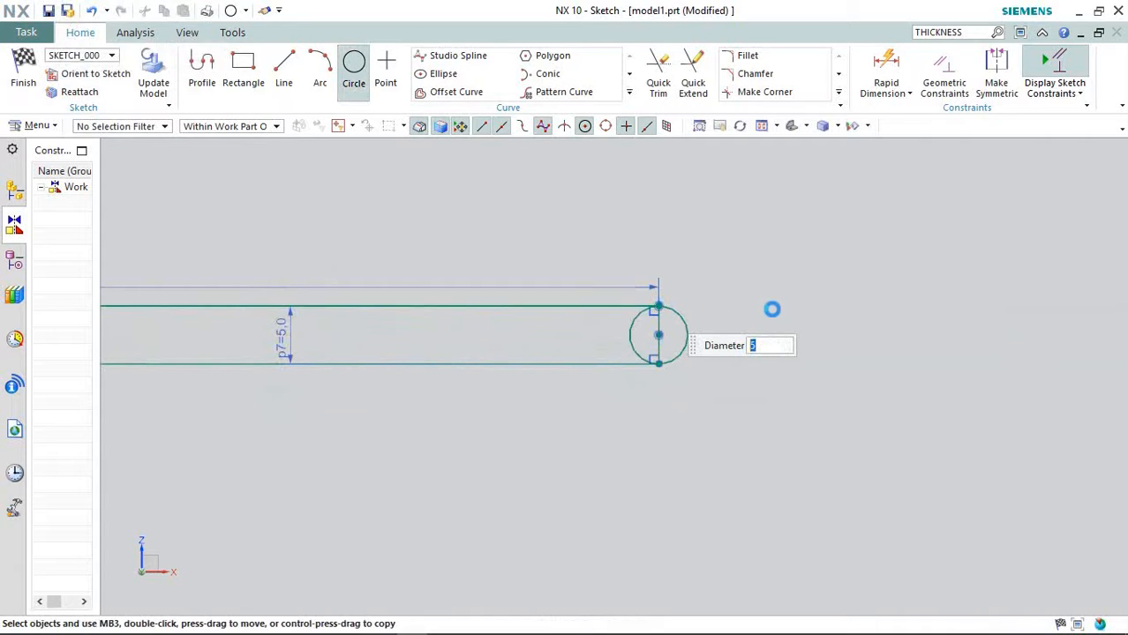
Step: Trim away the inner half of the circle at the origin end and the rectangle's short edge crossing it
{"action": "scroll", "coordinate": [874, 330], "scroll_direction": "down", "scroll_amount": 4}
{"action": "scroll", "coordinate": [323, 333], "scroll_direction": "up", "scroll_amount": 2}
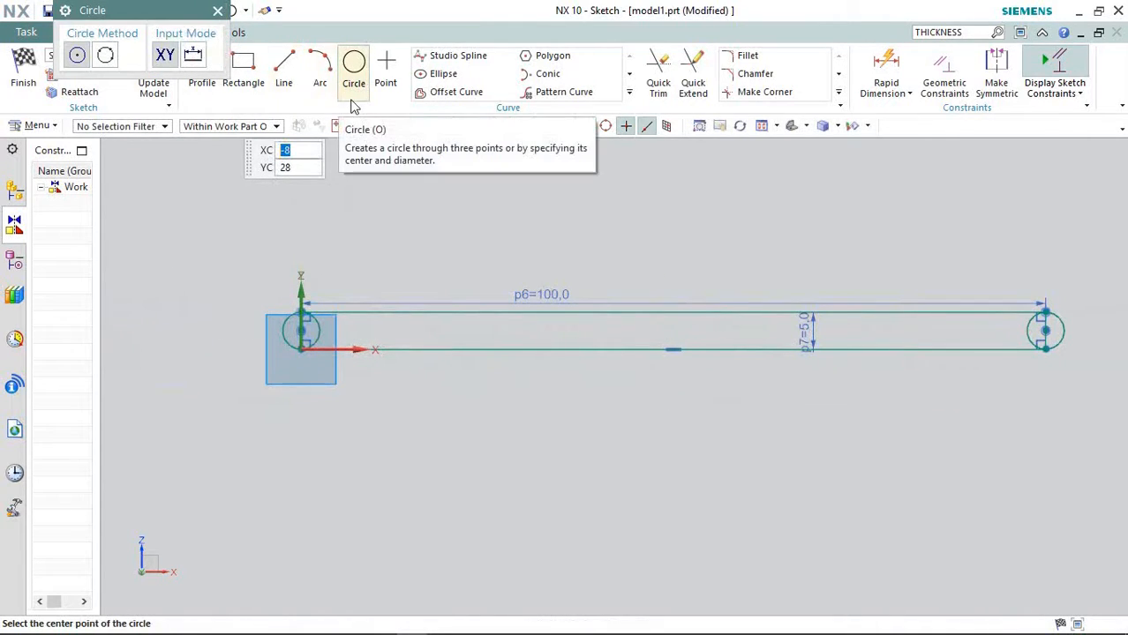
{"action": "left_click", "coordinate": [659, 72]}
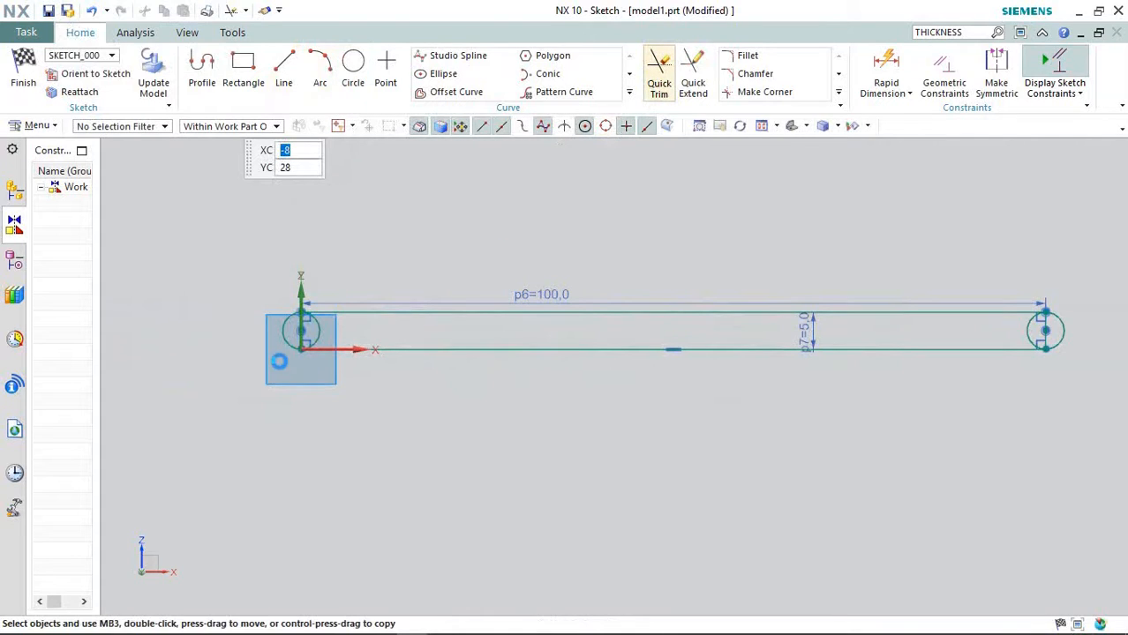
{"action": "key", "text": "Escape"}
{"action": "scroll", "coordinate": [317, 339], "scroll_direction": "up", "scroll_amount": 5}
{"action": "scroll", "coordinate": [309, 338], "scroll_direction": "up", "scroll_amount": 3}
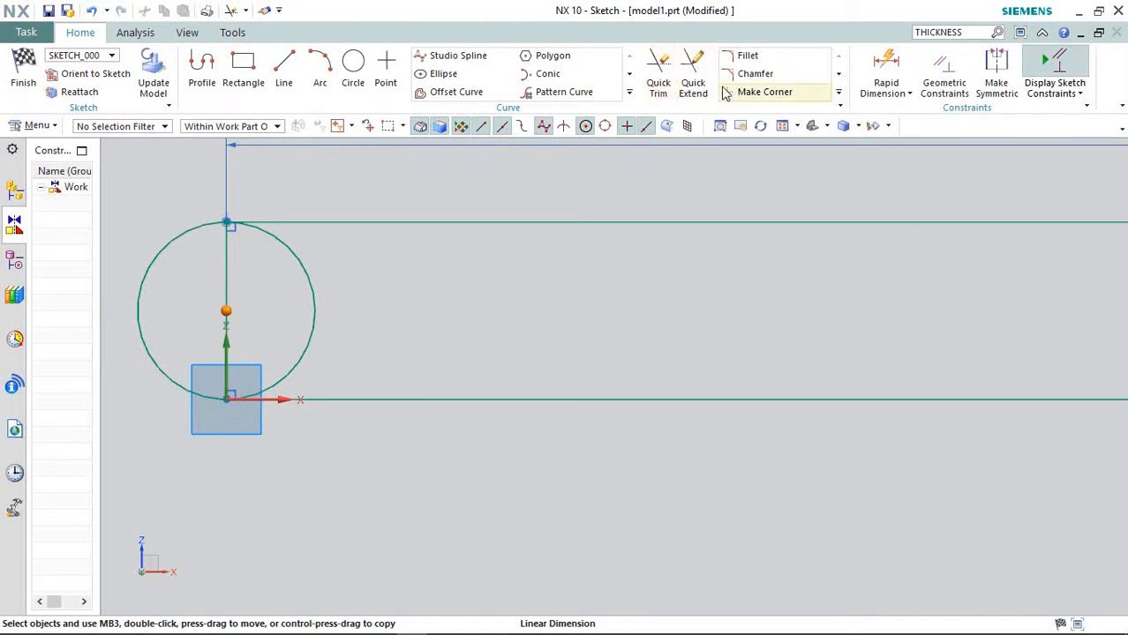
{"action": "left_click", "coordinate": [694, 86]}
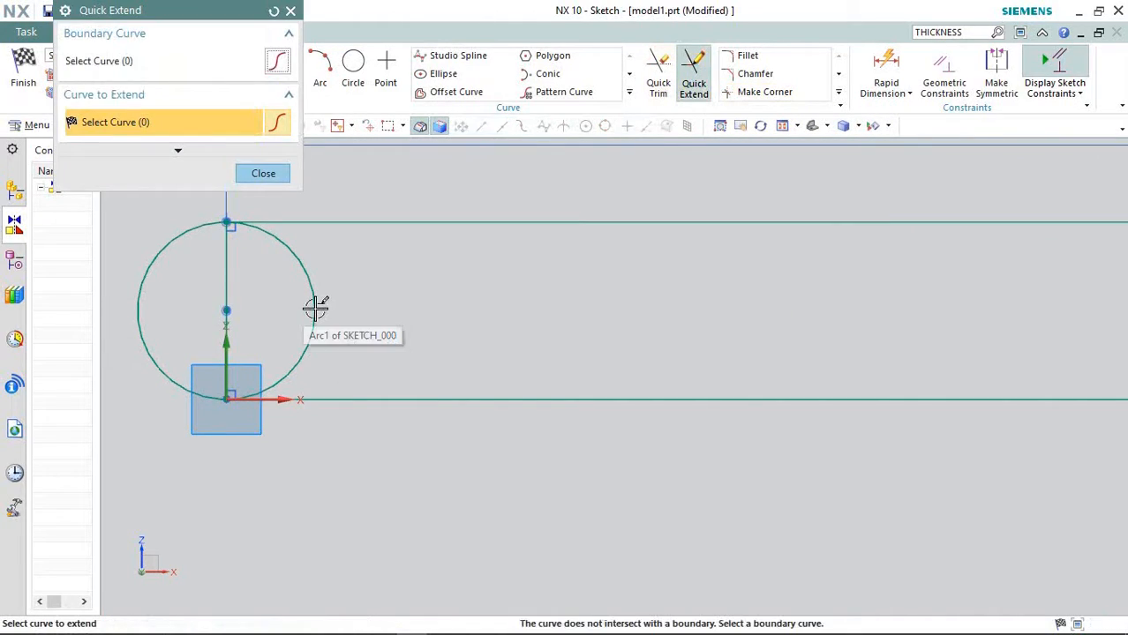
{"action": "left_click", "coordinate": [278, 60]}
{"action": "left_click", "coordinate": [305, 279]}
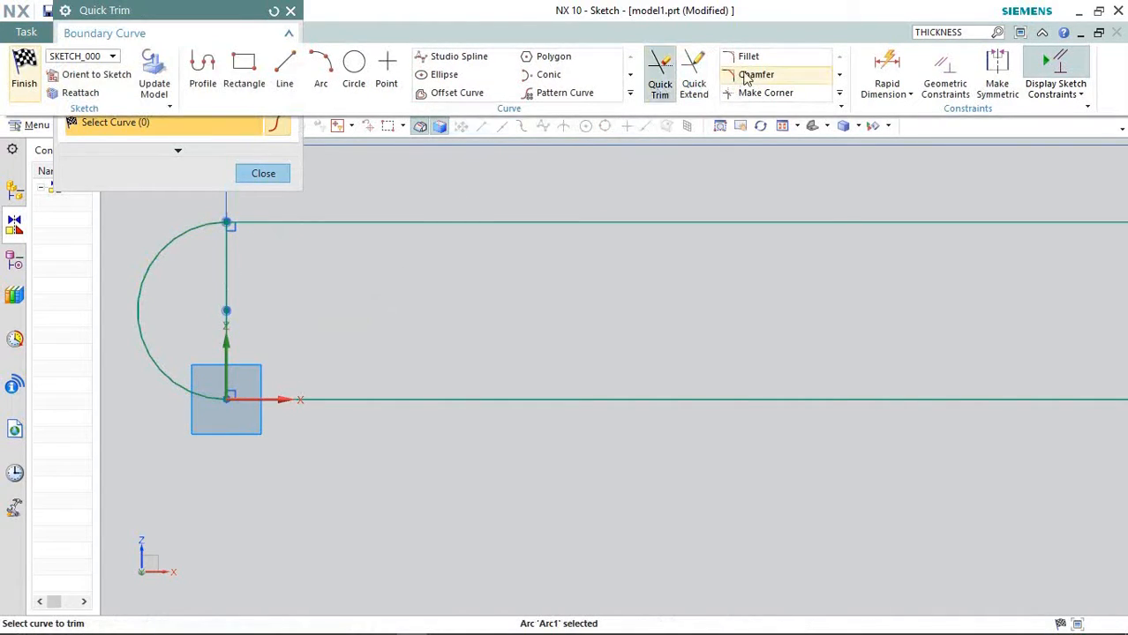
{"action": "left_click", "coordinate": [662, 92]}
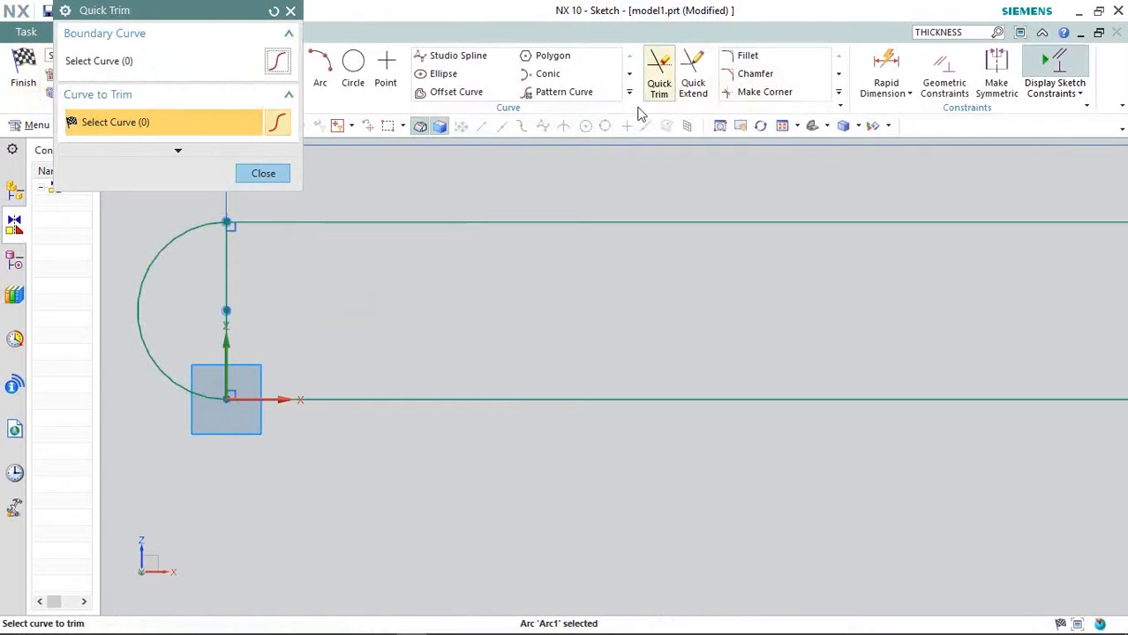
{"action": "left_click", "coordinate": [233, 276]}
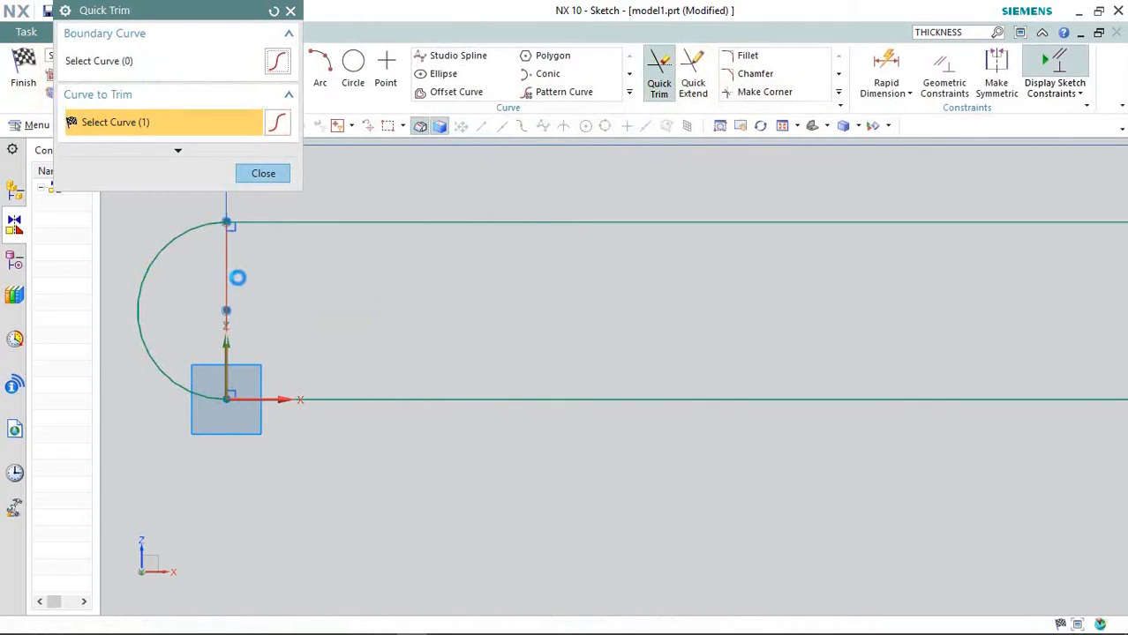
Step: Trim away the far short edge of the rectangle and the inner half of the circle there
{"action": "scroll", "coordinate": [265, 318], "scroll_direction": "down", "scroll_amount": 6}
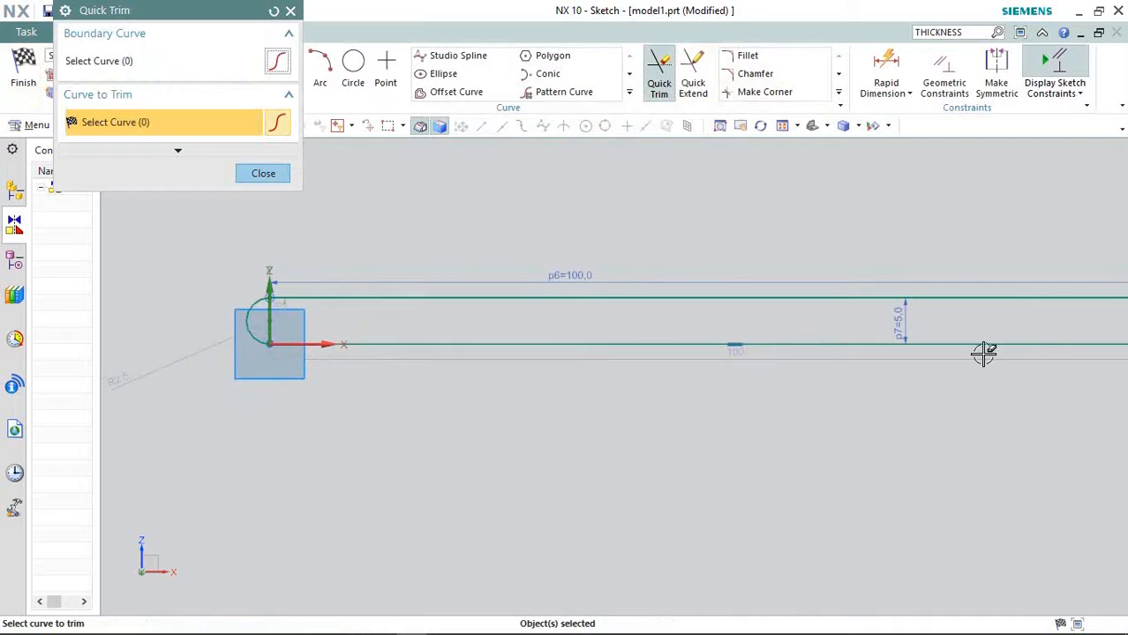
{"action": "scroll", "coordinate": [496, 327], "scroll_direction": "down", "scroll_amount": 2}
{"action": "scroll", "coordinate": [433, 334], "scroll_direction": "down", "scroll_amount": 2}
{"action": "scroll", "coordinate": [788, 319], "scroll_direction": "up", "scroll_amount": 3}
{"action": "scroll", "coordinate": [796, 316], "scroll_direction": "up", "scroll_amount": 3}
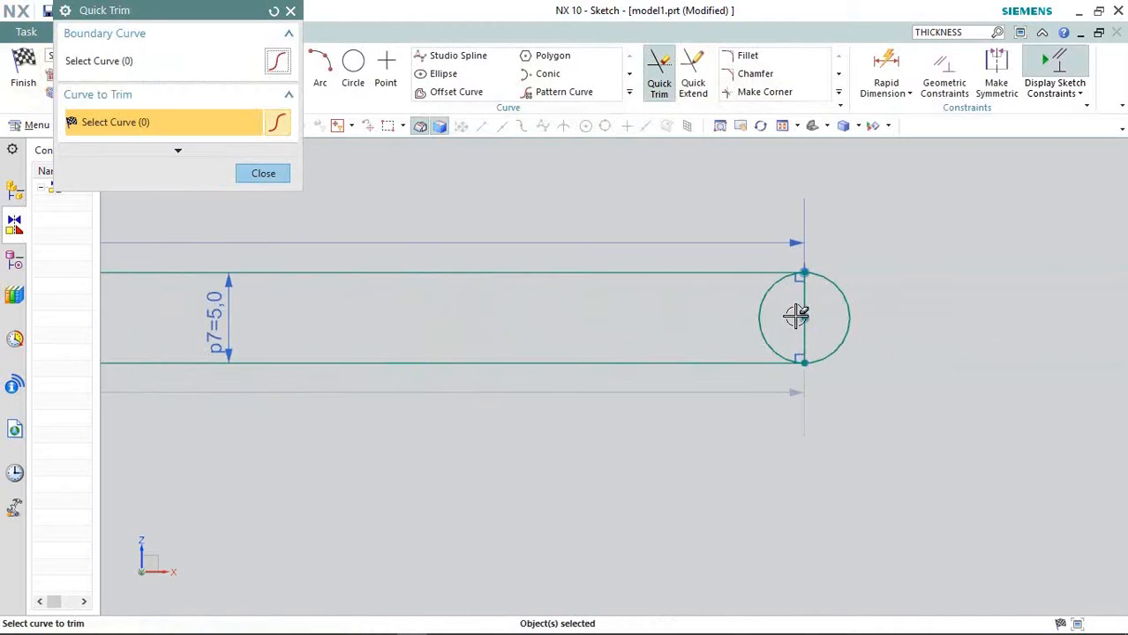
{"action": "scroll", "coordinate": [796, 316], "scroll_direction": "up", "scroll_amount": 3}
{"action": "left_click", "coordinate": [810, 291]}
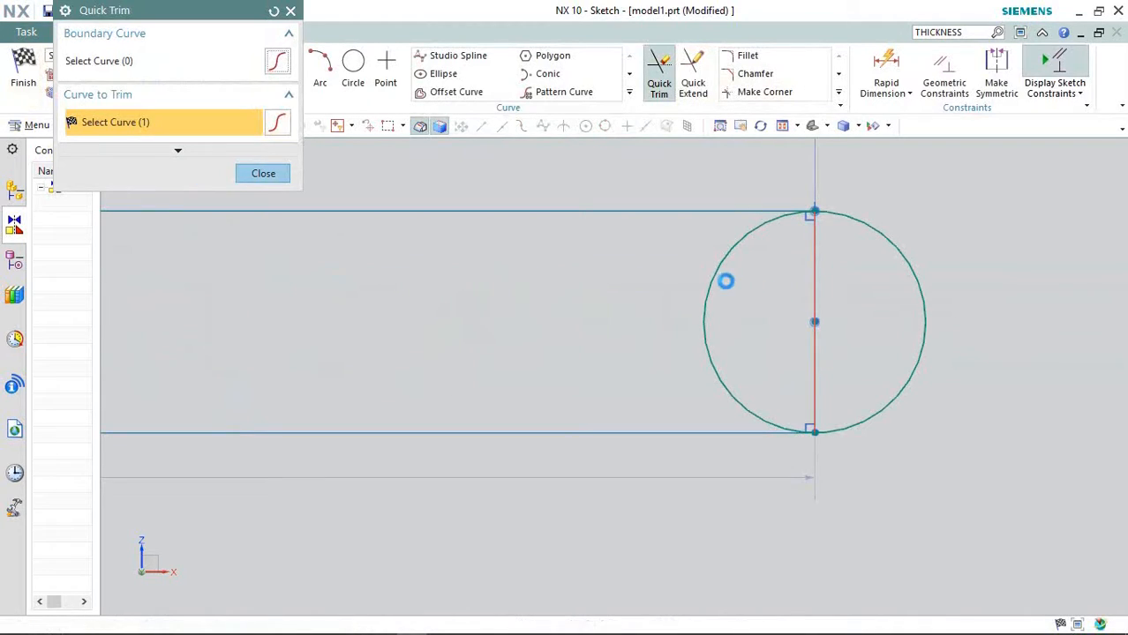
{"action": "left_click", "coordinate": [723, 276]}
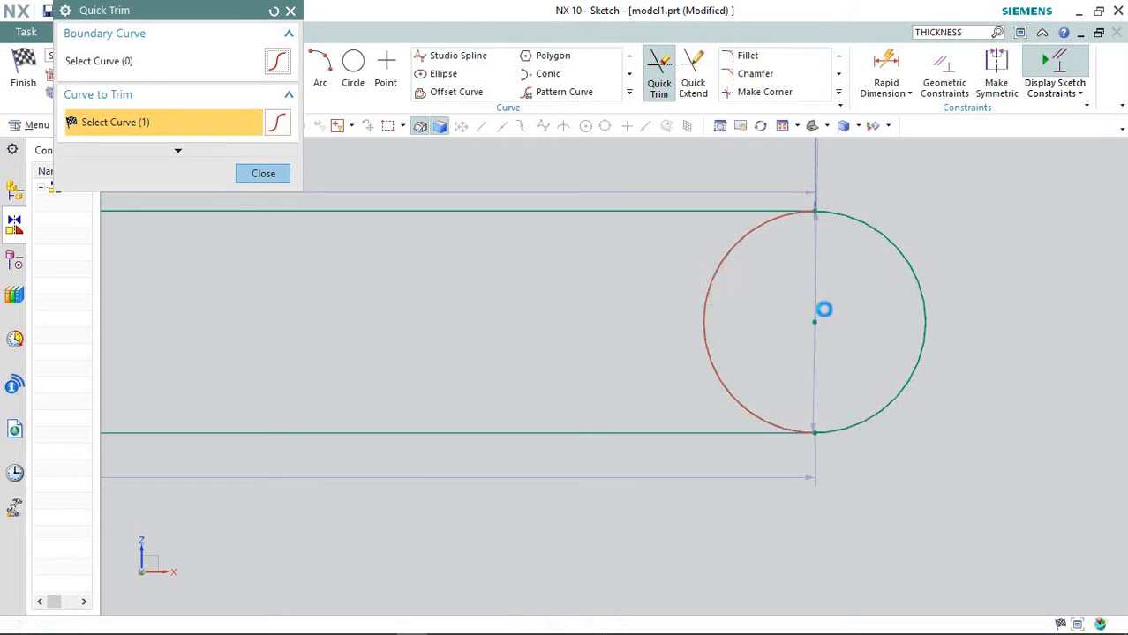
{"action": "scroll", "coordinate": [850, 330], "scroll_direction": "down", "scroll_amount": 5}
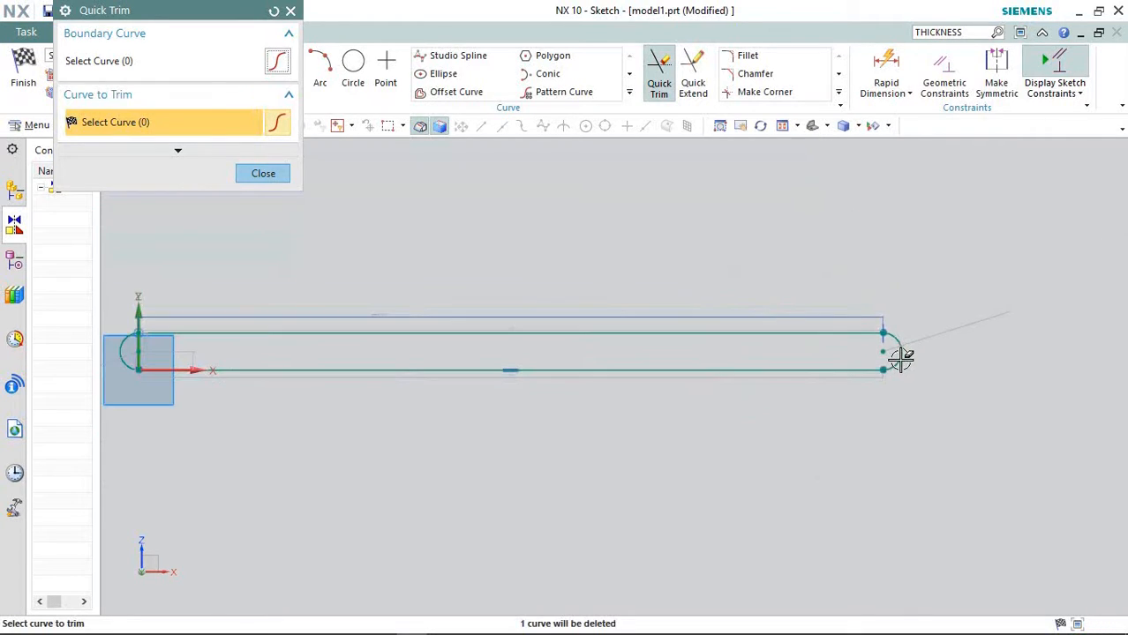
{"action": "scroll", "coordinate": [900, 357], "scroll_direction": "down", "scroll_amount": 4}
{"action": "scroll", "coordinate": [861, 365], "scroll_direction": "up", "scroll_amount": 2}
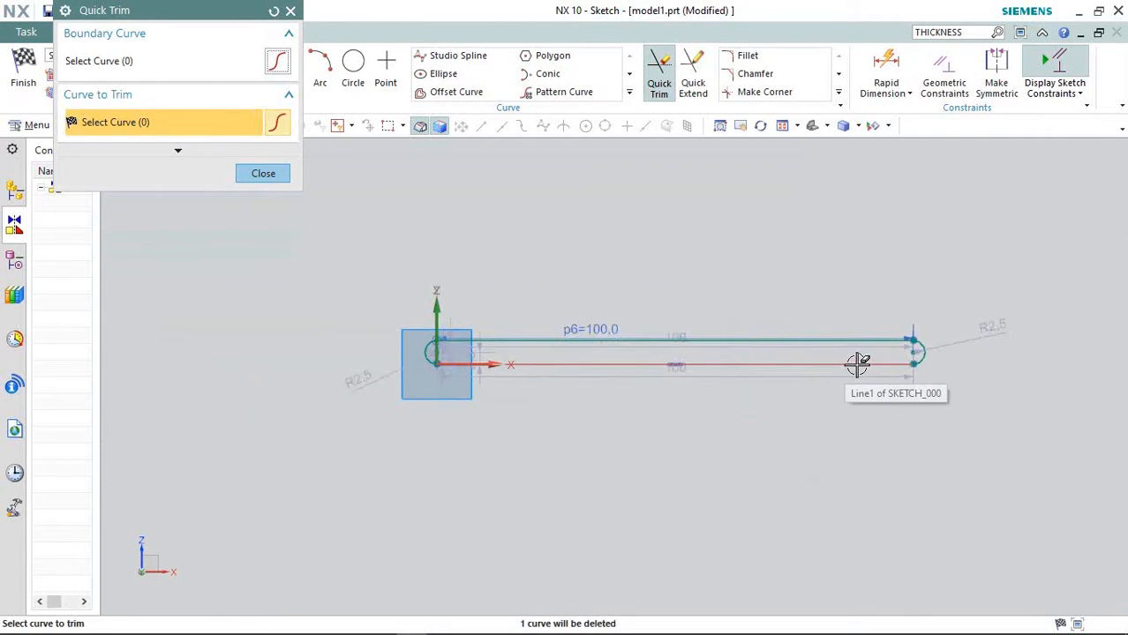
{"action": "left_click", "coordinate": [272, 173]}
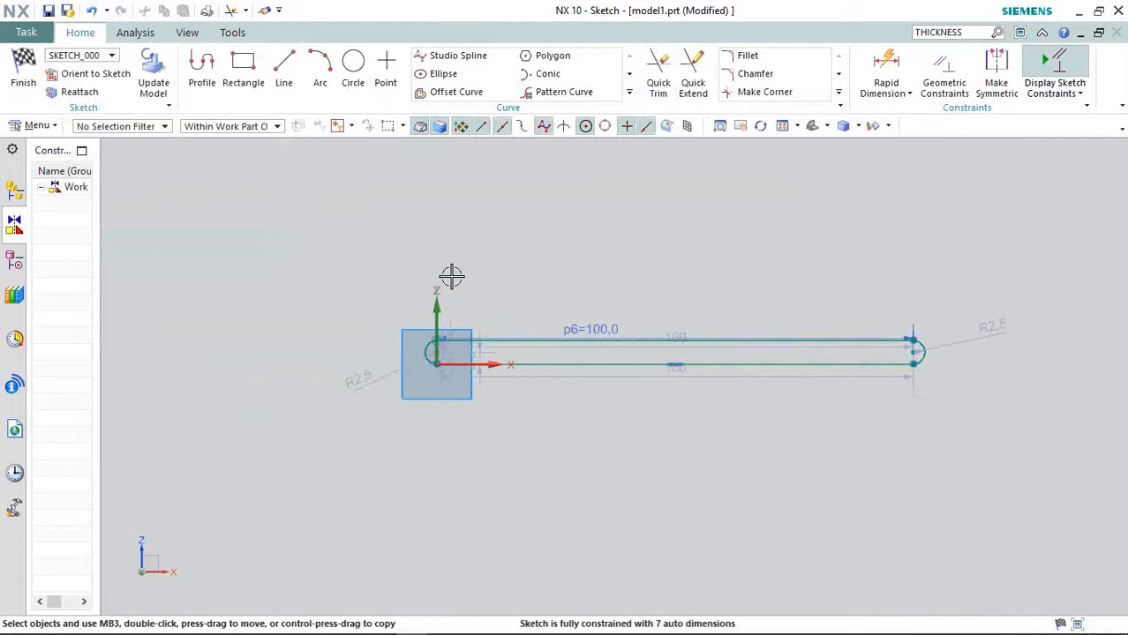
Step: Finish the sketch and set up an Extrude of its rounded-bar profile with a symmetric distance of 30 mm
{"action": "mouse_move", "coordinate": [451, 276]}
{"action": "middle_mouse_down"}
{"action": "mouse_move", "coordinate": [519, 284]}
{"action": "mouse_move", "coordinate": [556, 317]}
{"action": "mouse_move", "coordinate": [543, 314]}
{"action": "middle_mouse_up"}
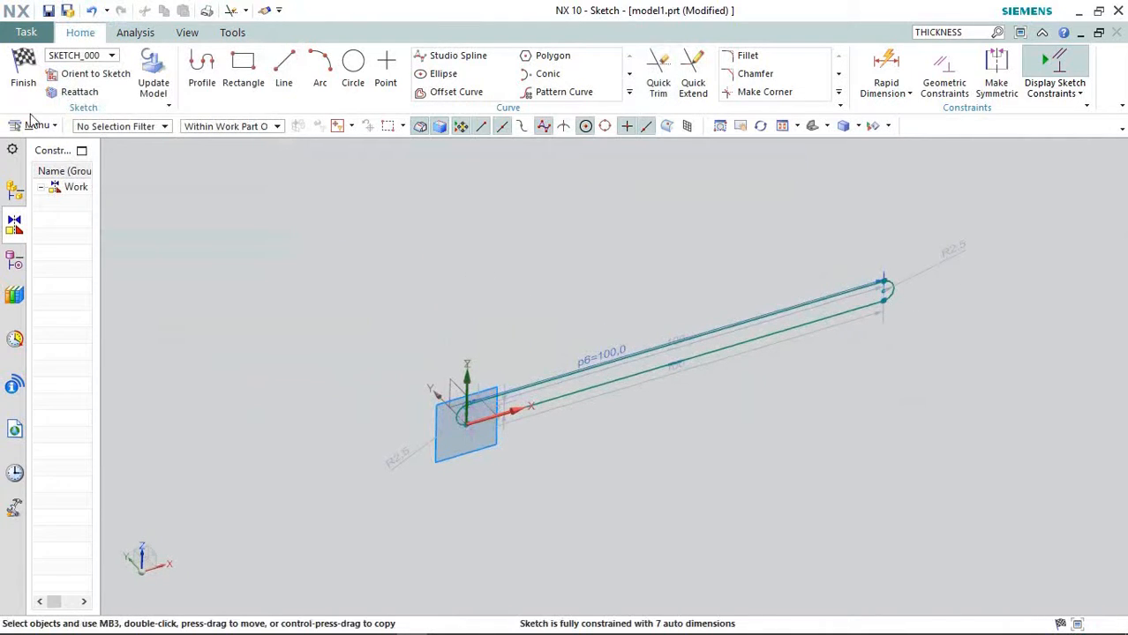
{"action": "left_click", "coordinate": [24, 75]}
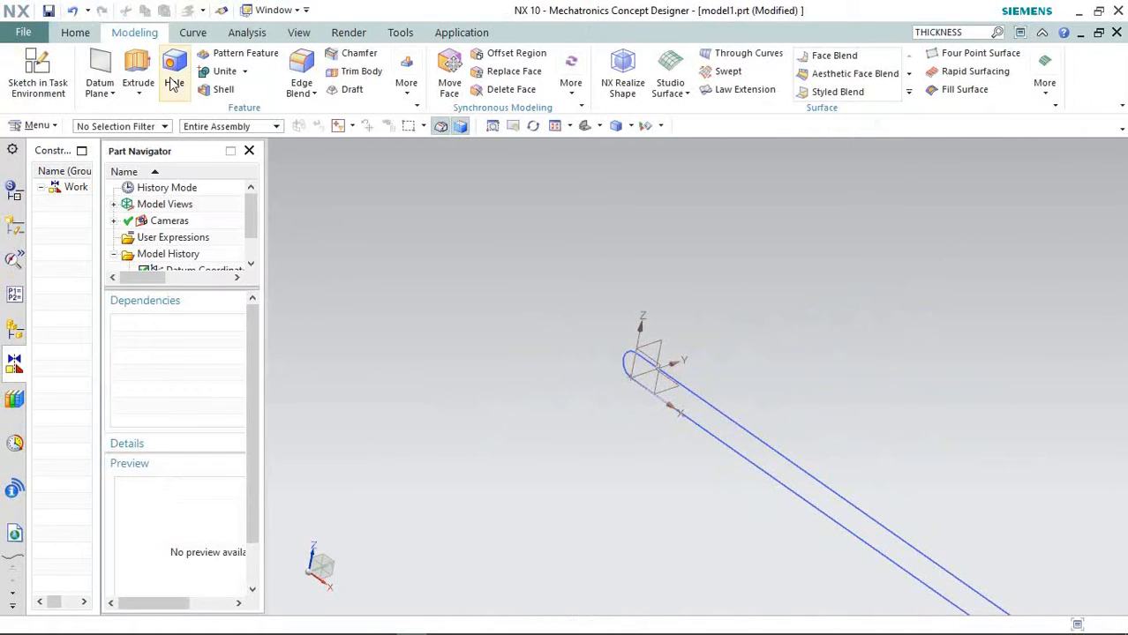
{"action": "left_click", "coordinate": [137, 71]}
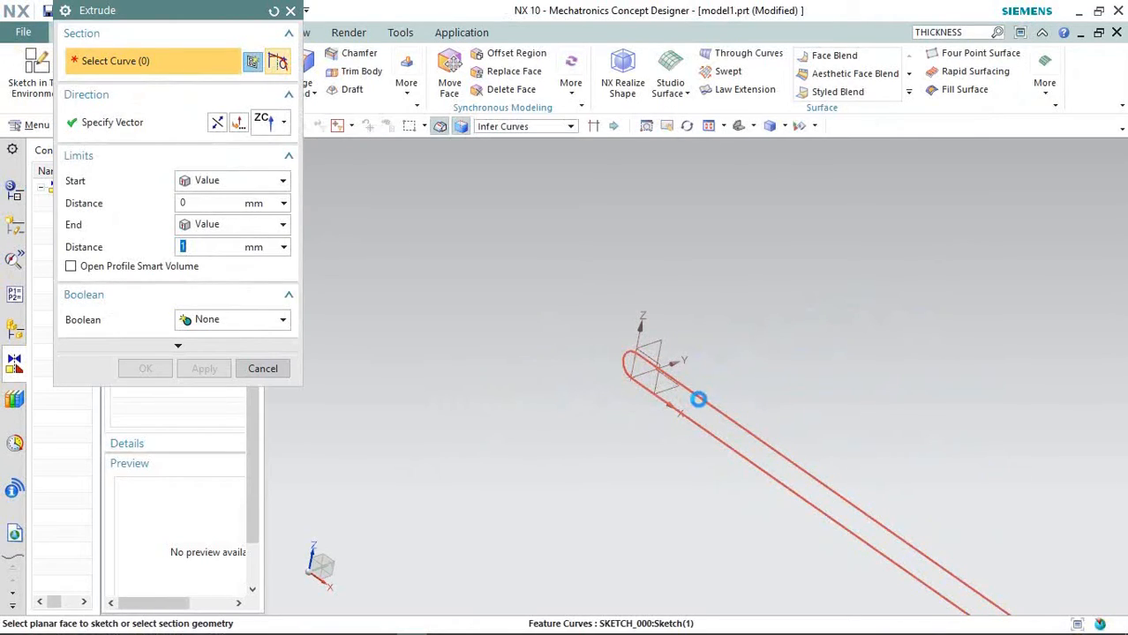
{"action": "left_click", "coordinate": [698, 399]}
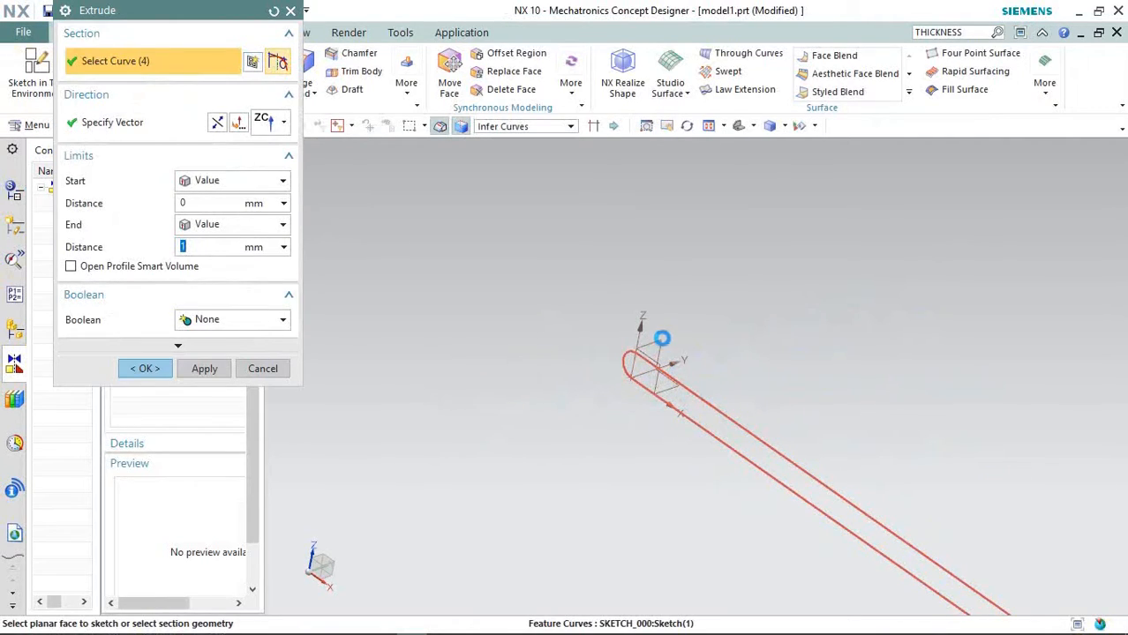
{"action": "left_click", "coordinate": [283, 183]}
{"action": "left_click", "coordinate": [275, 196]}
{"action": "left_click", "coordinate": [282, 182]}
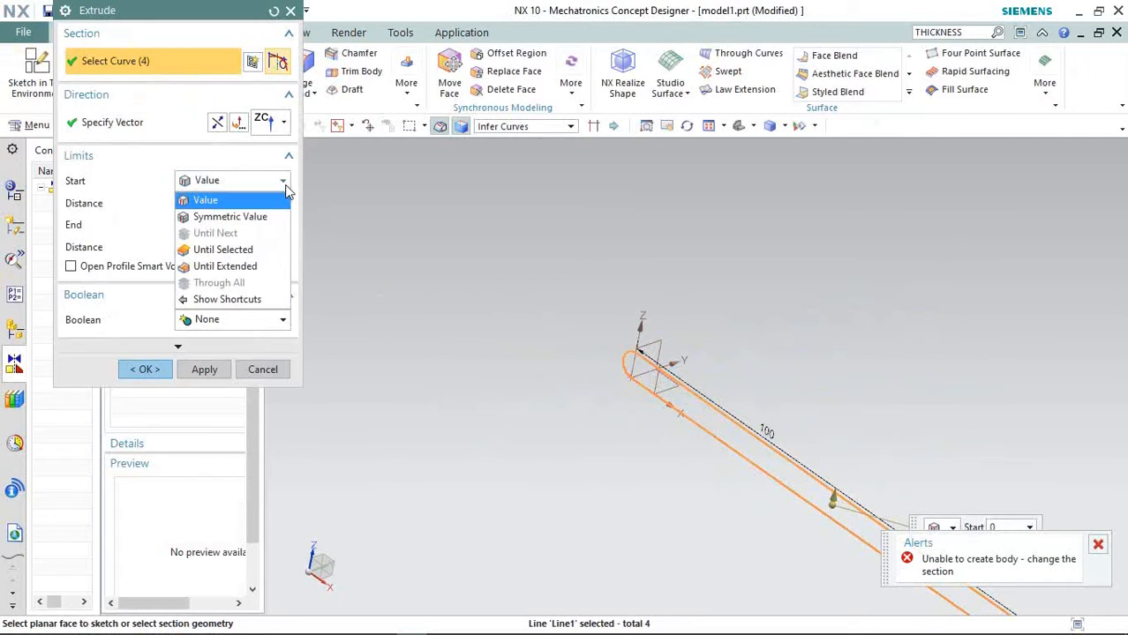
{"action": "left_click", "coordinate": [267, 217]}
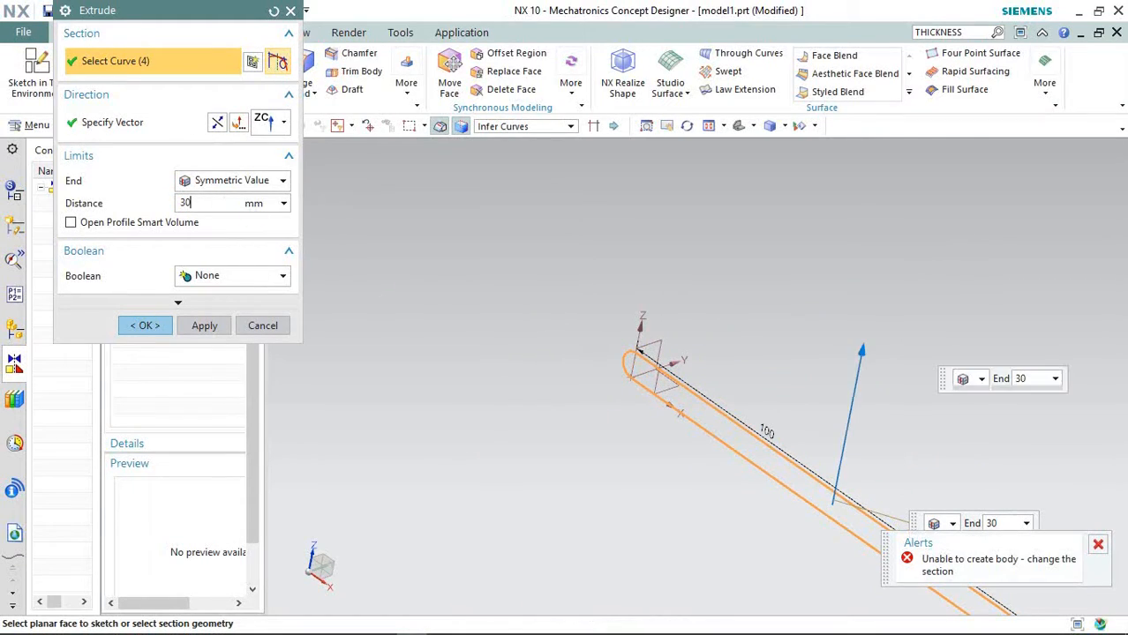
Step: Set the extrusion direction to the YC axis
{"action": "left_click", "coordinate": [284, 124]}
{"action": "left_click", "coordinate": [266, 178]}
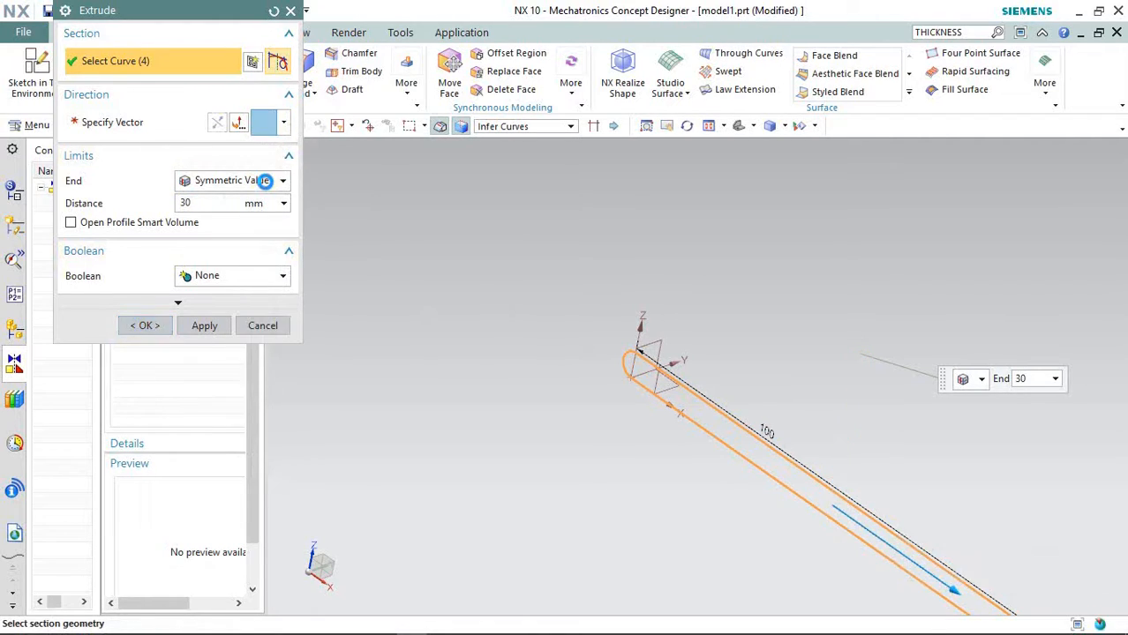
{"action": "left_click", "coordinate": [269, 182]}
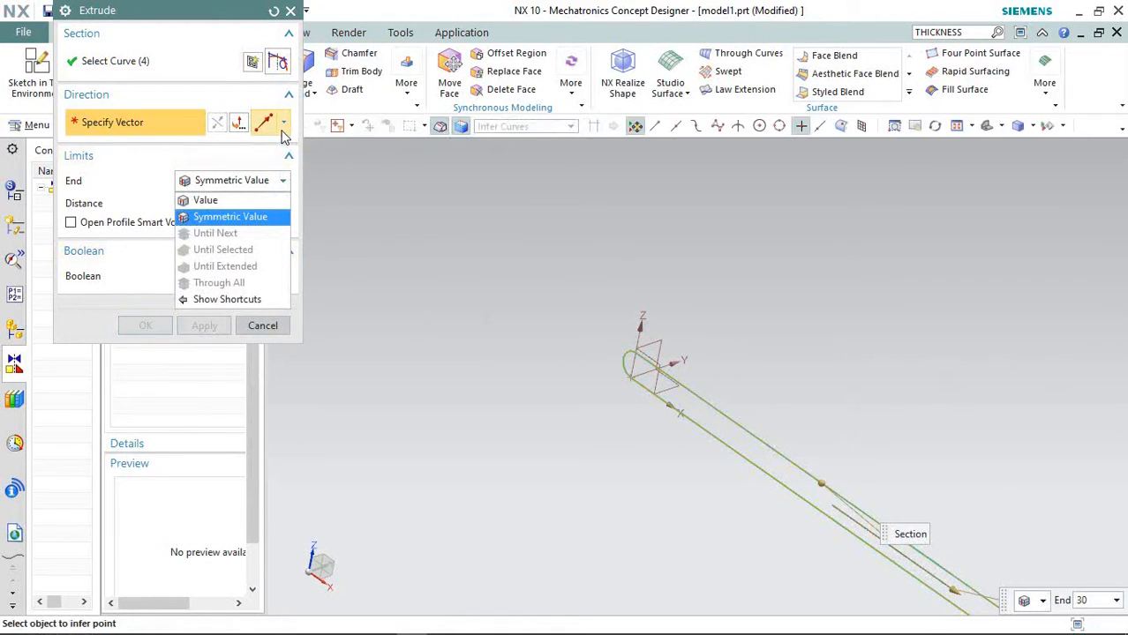
{"action": "left_click", "coordinate": [282, 134]}
{"action": "left_click", "coordinate": [284, 125]}
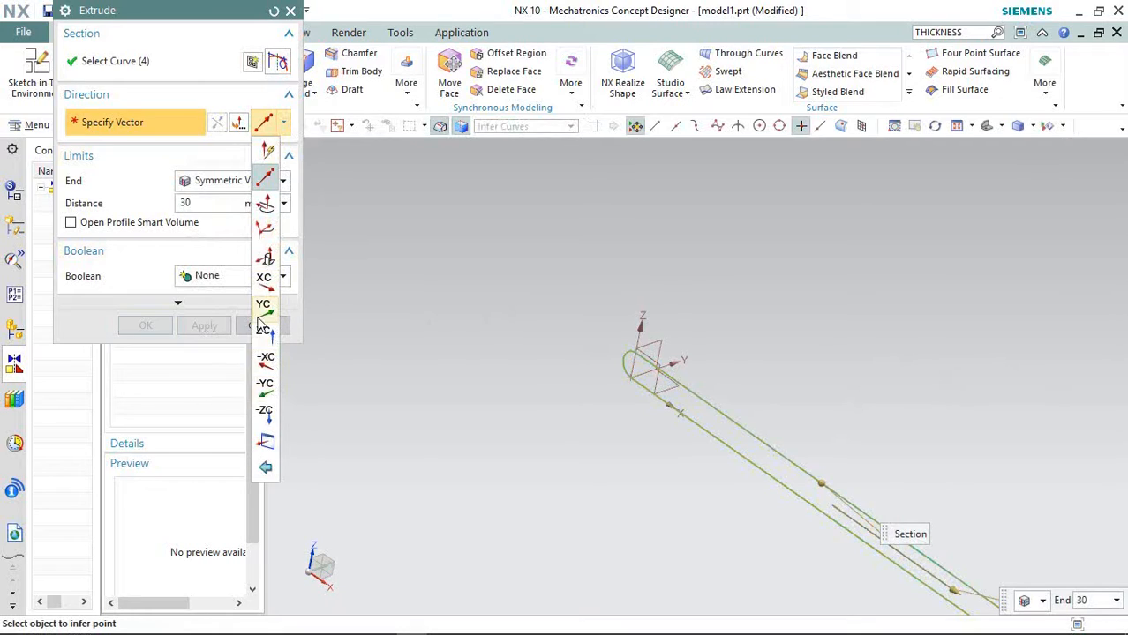
{"action": "left_click", "coordinate": [264, 283]}
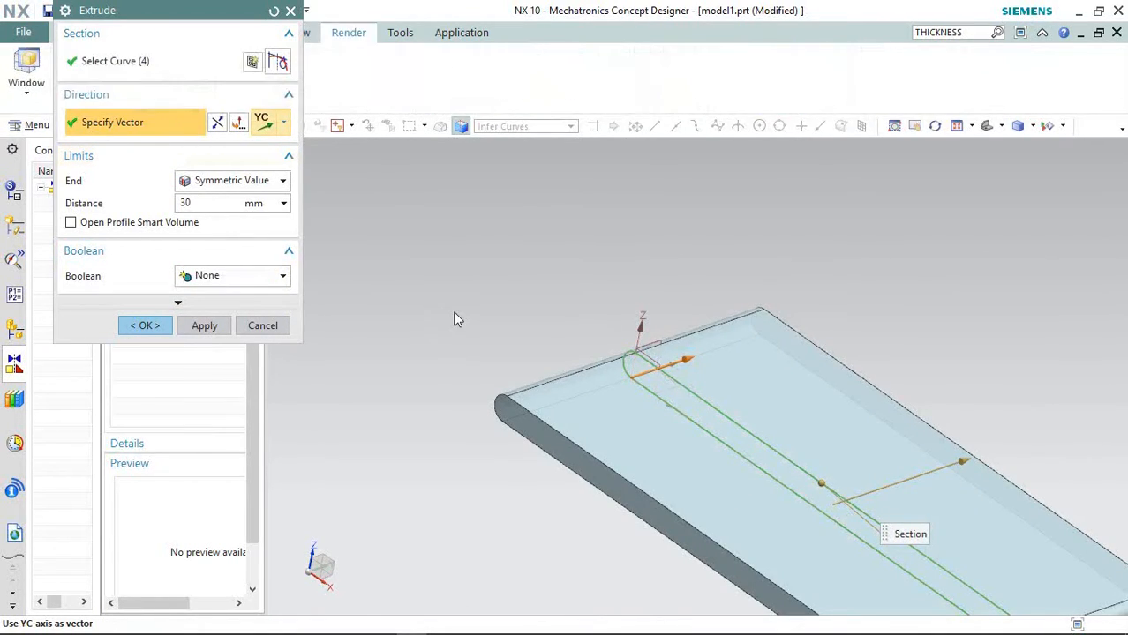
Step: Set the extrusion's symmetric distance to 20 mm
{"action": "scroll", "coordinate": [481, 343], "scroll_direction": "down", "scroll_amount": 3}
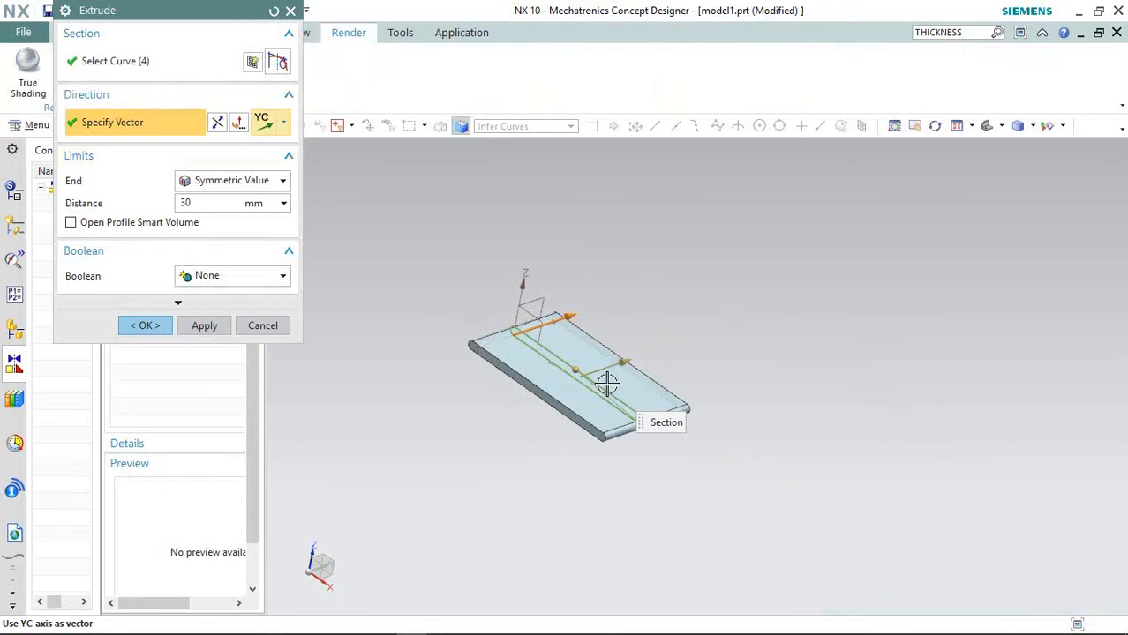
{"action": "scroll", "coordinate": [607, 383], "scroll_direction": "up", "scroll_amount": 2}
{"action": "left_click", "coordinate": [201, 204]}
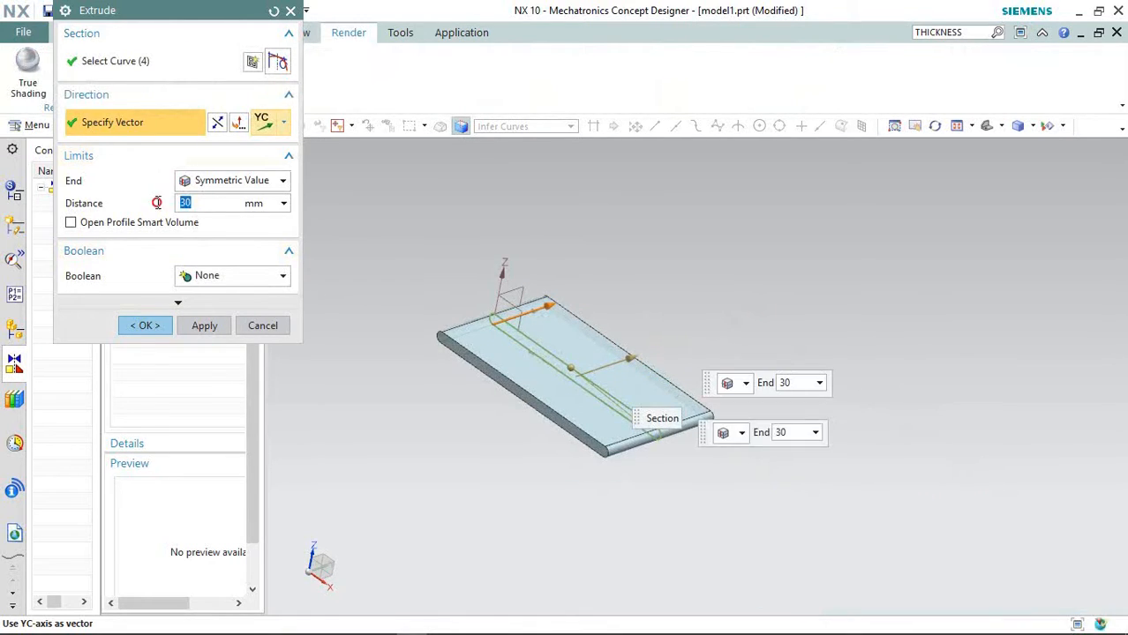
{"action": "key", "text": "Return"}
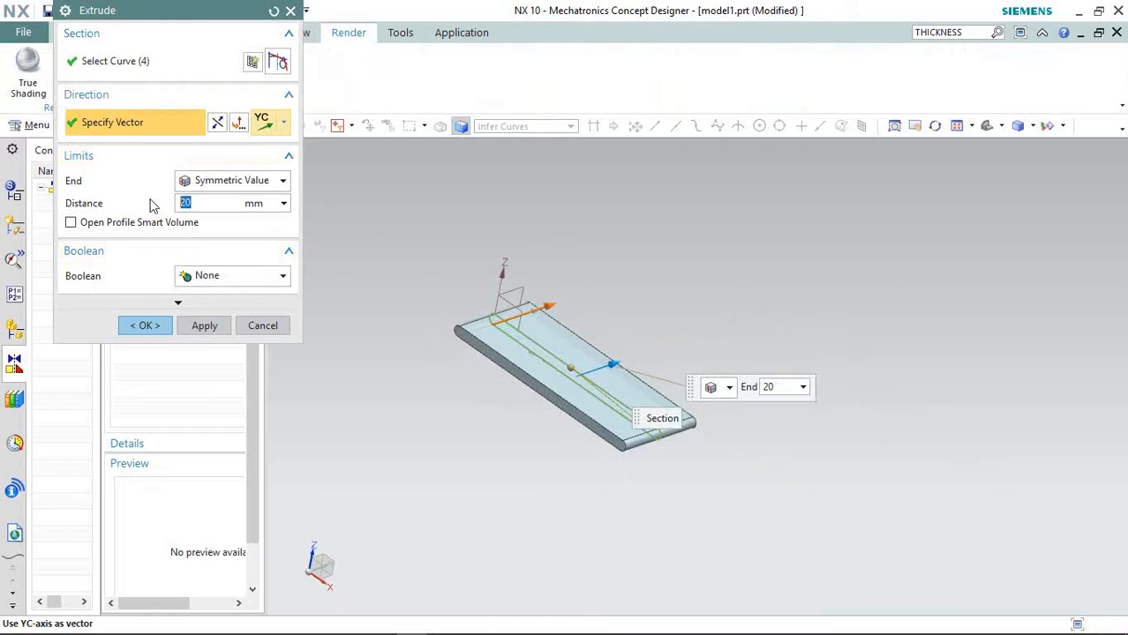
Step: Set the extrusion's symmetric distance to 15 mm and create the solid body
{"action": "mouse_move", "coordinate": [494, 402]}
{"action": "middle_mouse_down"}
{"action": "mouse_move", "coordinate": [534, 478]}
{"action": "mouse_move", "coordinate": [517, 405]}
{"action": "mouse_move", "coordinate": [496, 431]}
{"action": "mouse_move", "coordinate": [486, 422]}
{"action": "middle_mouse_up"}
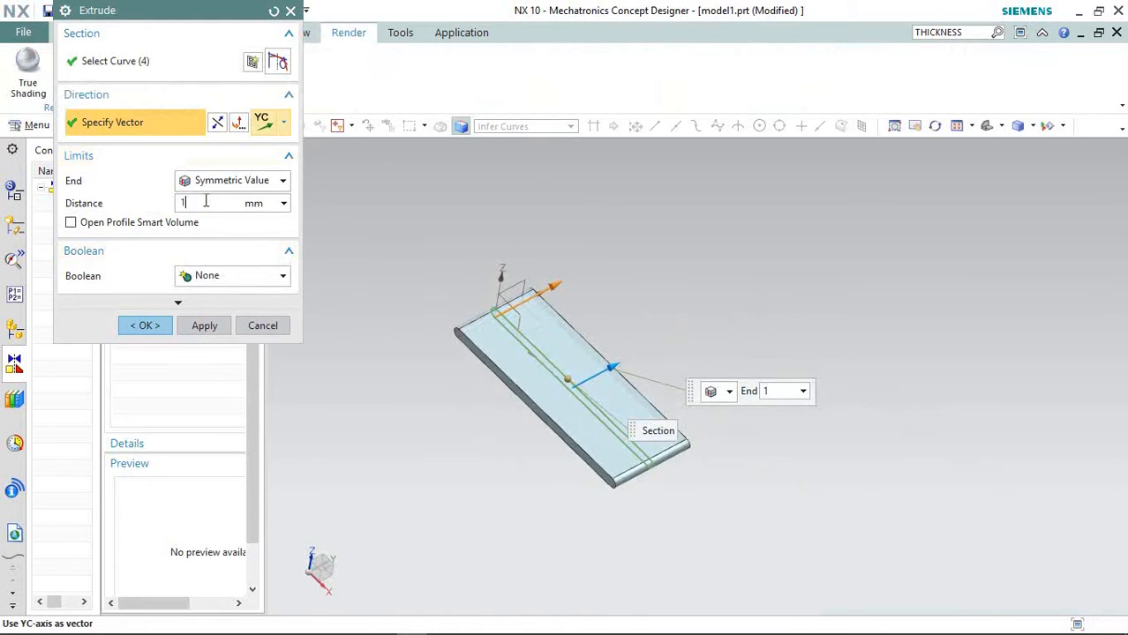
{"action": "key", "text": "Return"}
{"action": "scroll", "coordinate": [583, 432], "scroll_direction": "up", "scroll_amount": 2}
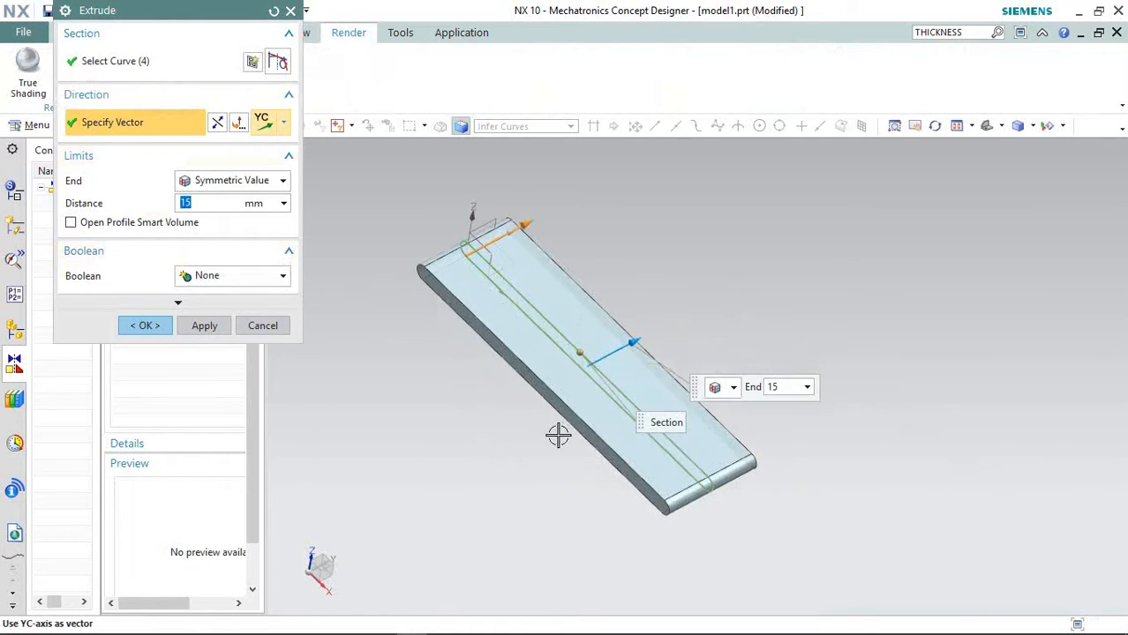
{"action": "left_click", "coordinate": [148, 325]}
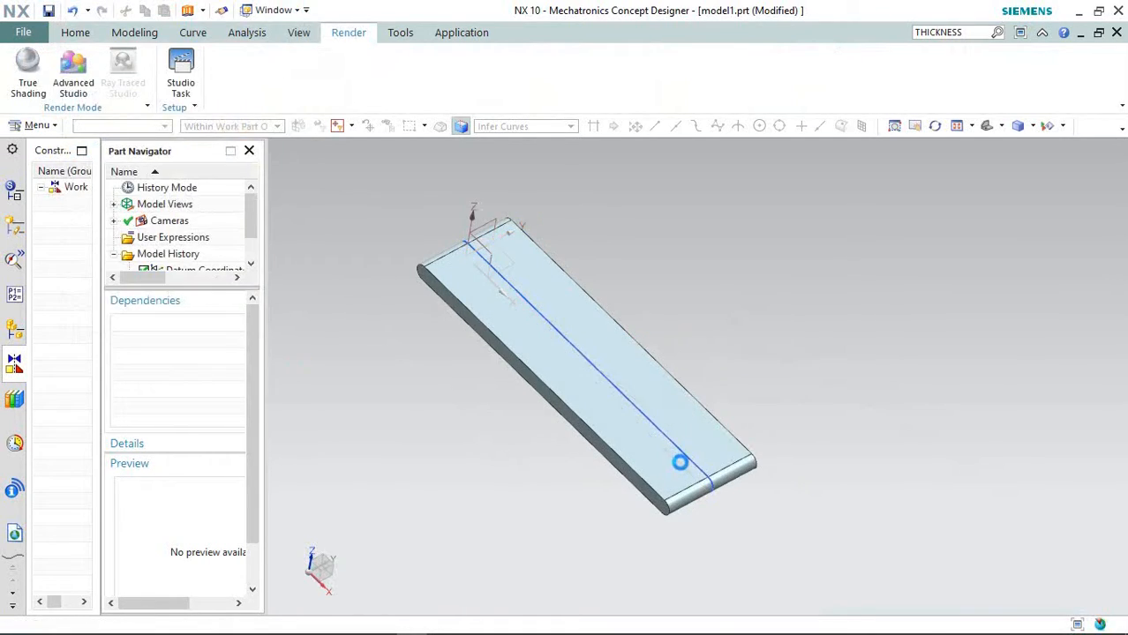
{"action": "middle_click_drag", "start_coordinate": [700, 383], "coordinate": [746, 451]}
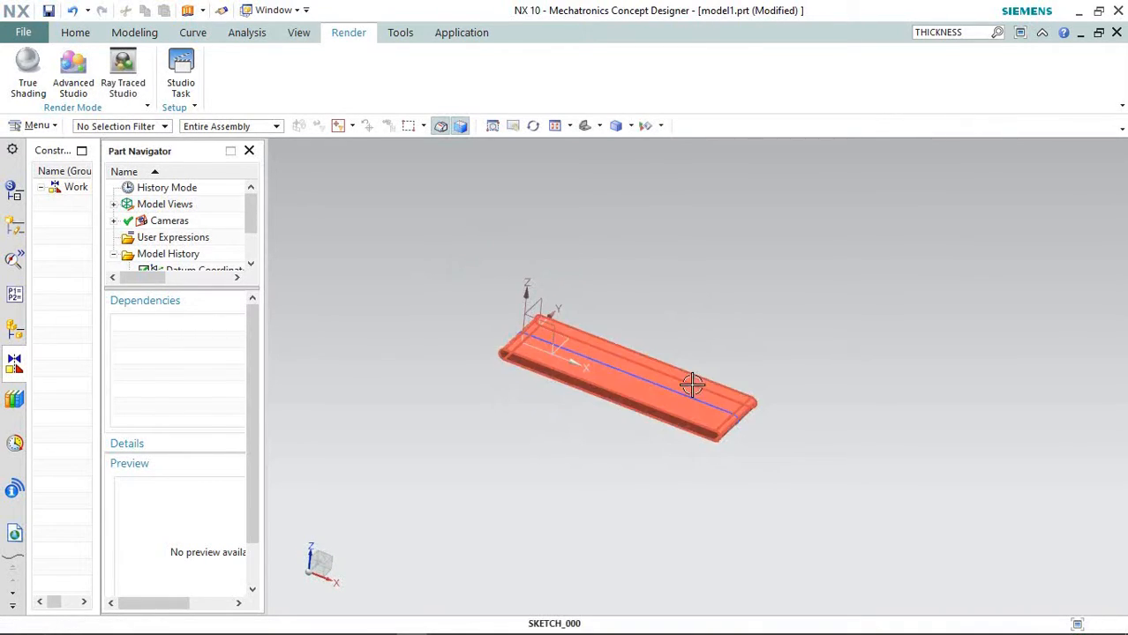
{"action": "middle_click_drag", "start_coordinate": [735, 373], "coordinate": [638, 345]}
{"action": "scroll", "coordinate": [570, 339], "scroll_direction": "up", "scroll_amount": 2}
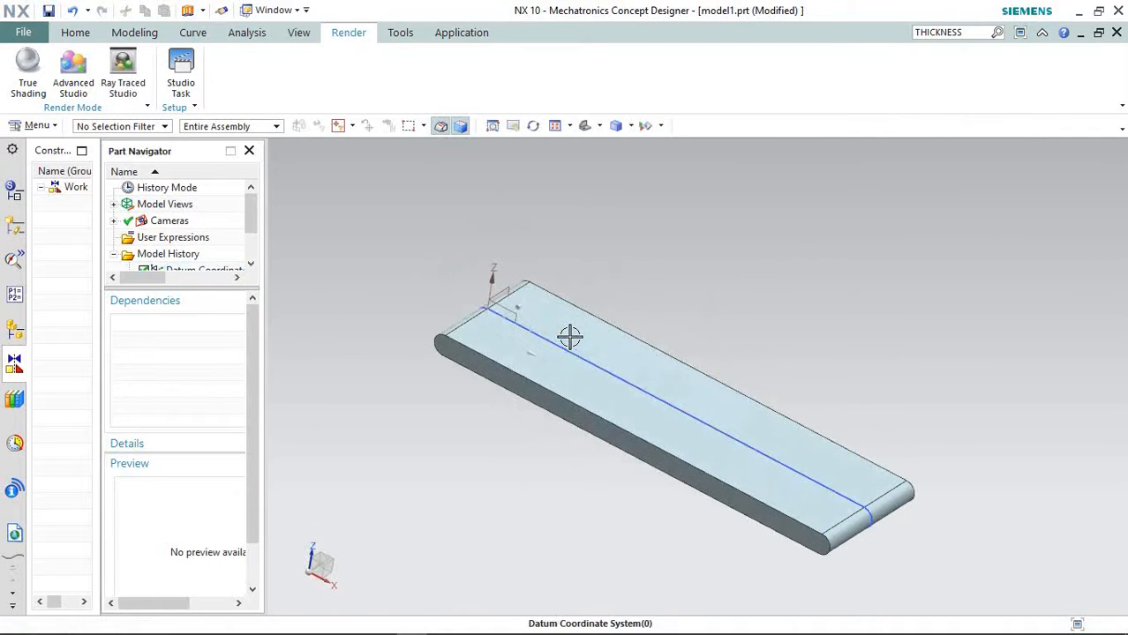
{"action": "left_click", "coordinate": [86, 35]}
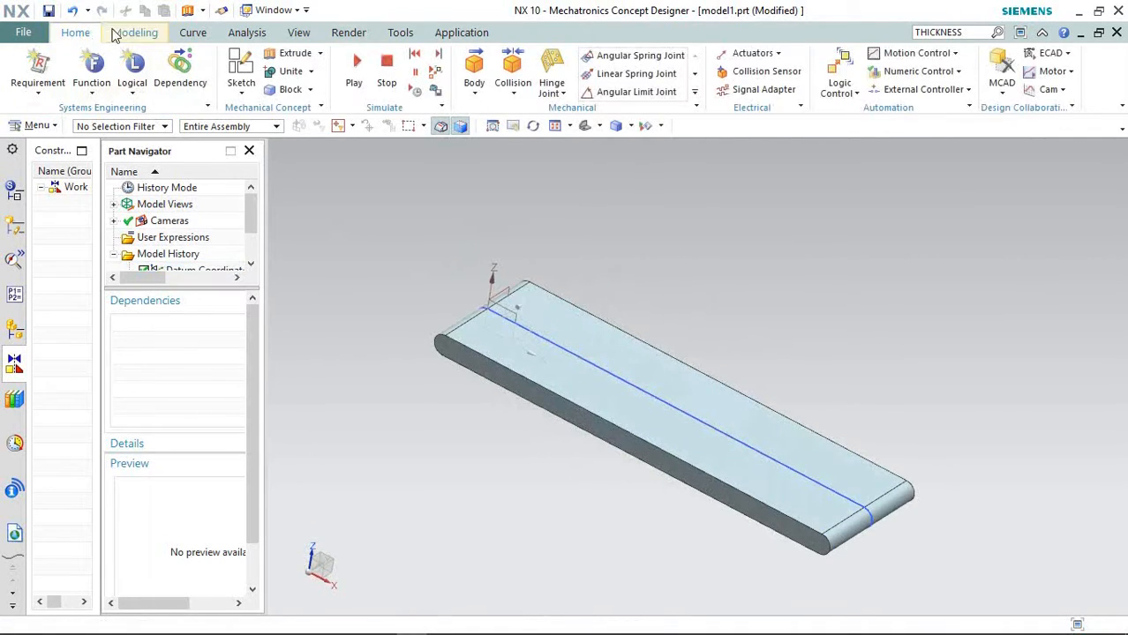
{"action": "double_click", "coordinate": [124, 38]}
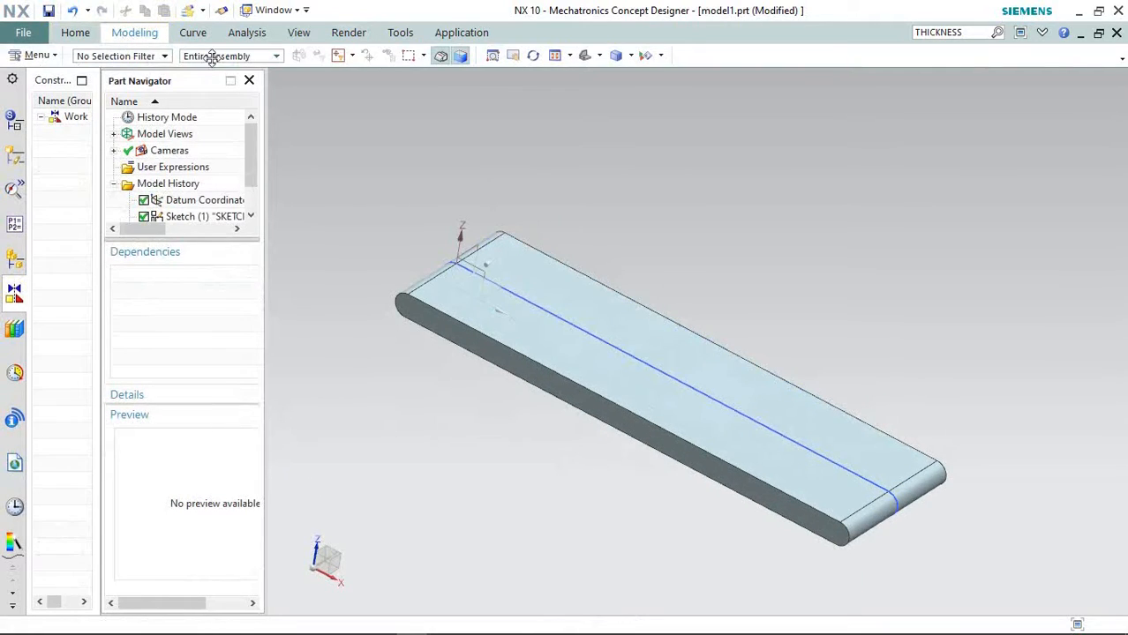
{"action": "left_click", "coordinate": [132, 34]}
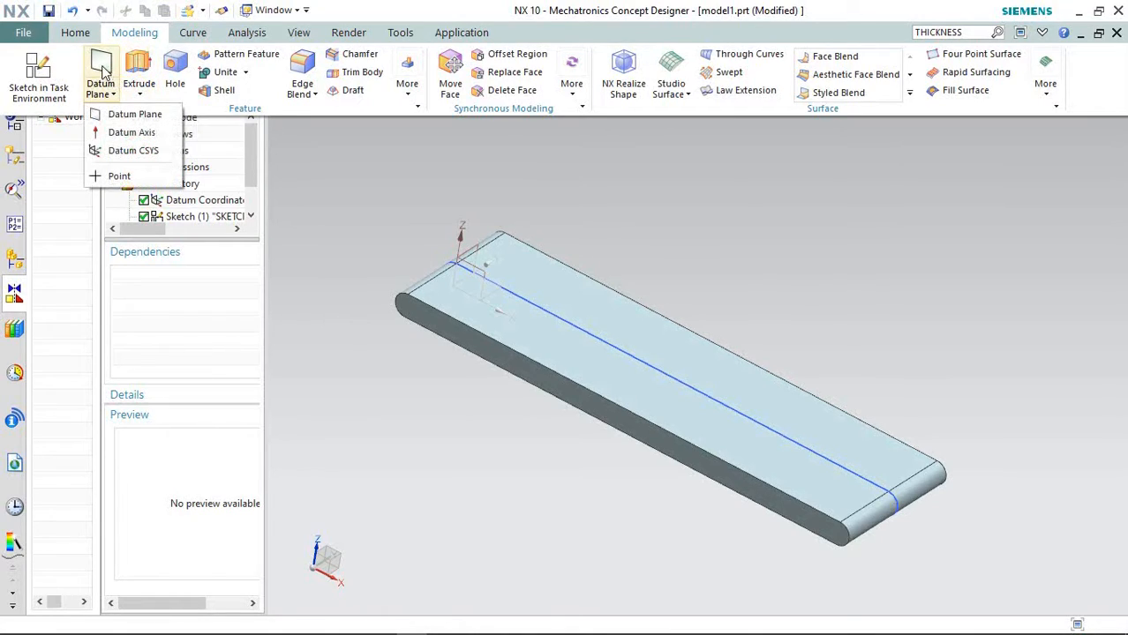
Step: Set up a datum plane offset 10 mm from the bar's top face, with the direction reversed so it lies below the bar
{"action": "left_click", "coordinate": [103, 75]}
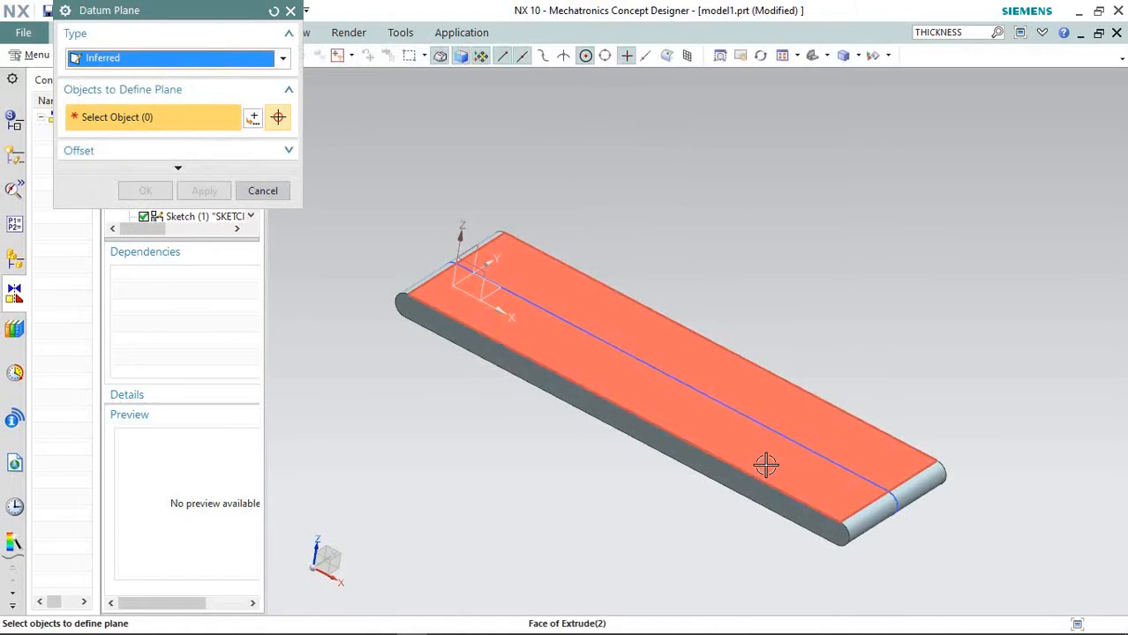
{"action": "left_click", "coordinate": [766, 466]}
{"action": "scroll", "coordinate": [830, 322], "scroll_direction": "down", "scroll_amount": 2}
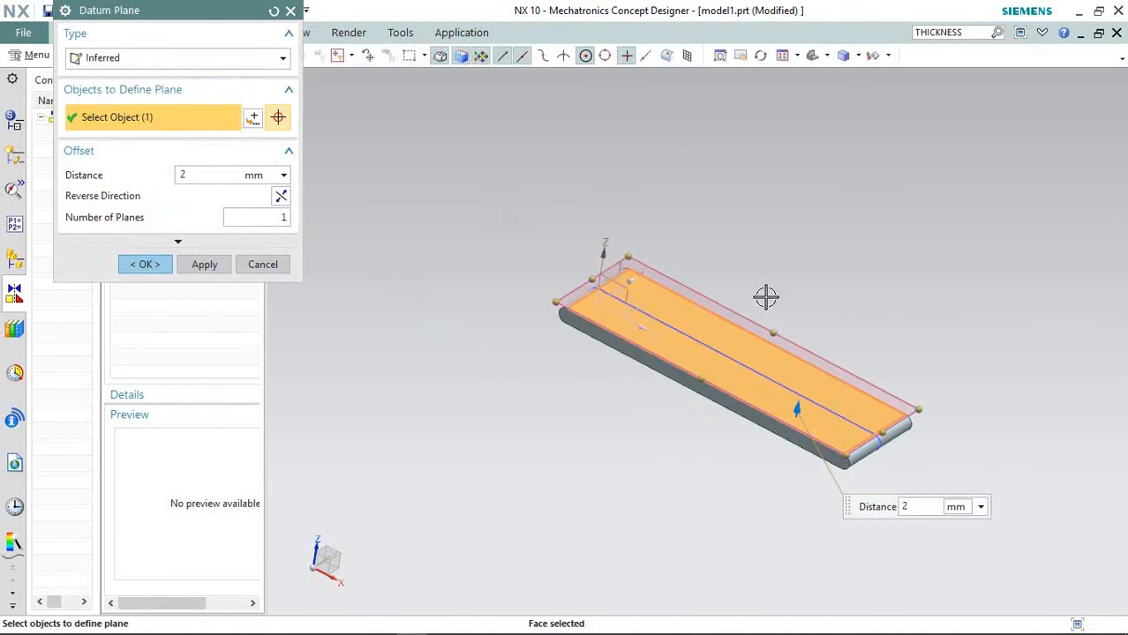
{"action": "left_click", "coordinate": [275, 199]}
{"action": "left_click", "coordinate": [281, 195]}
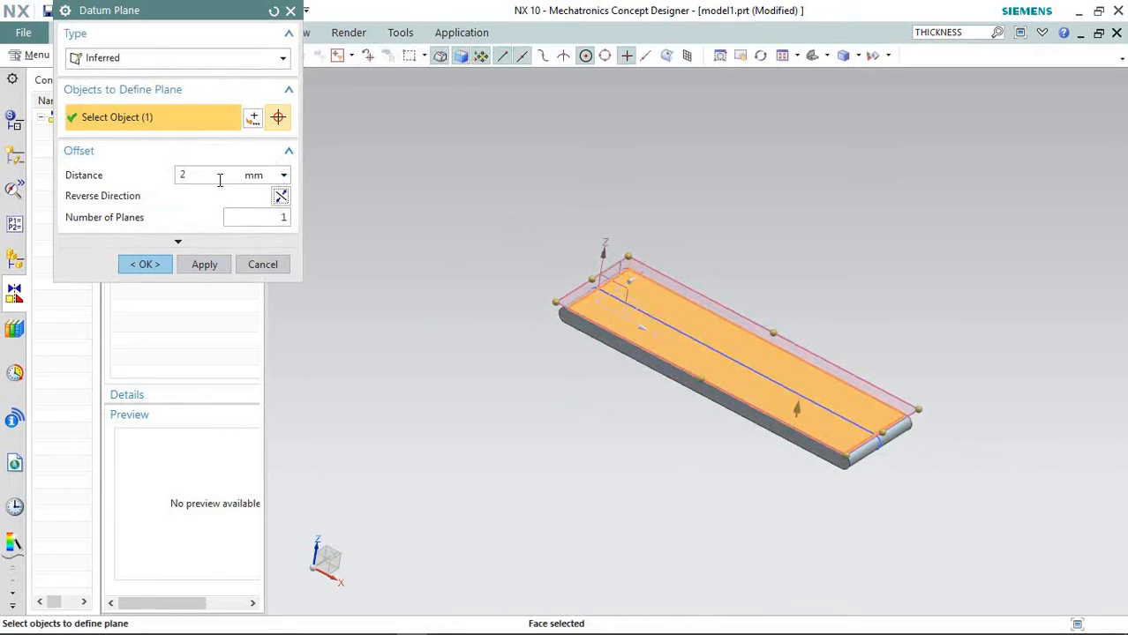
{"action": "left_click", "coordinate": [189, 174]}
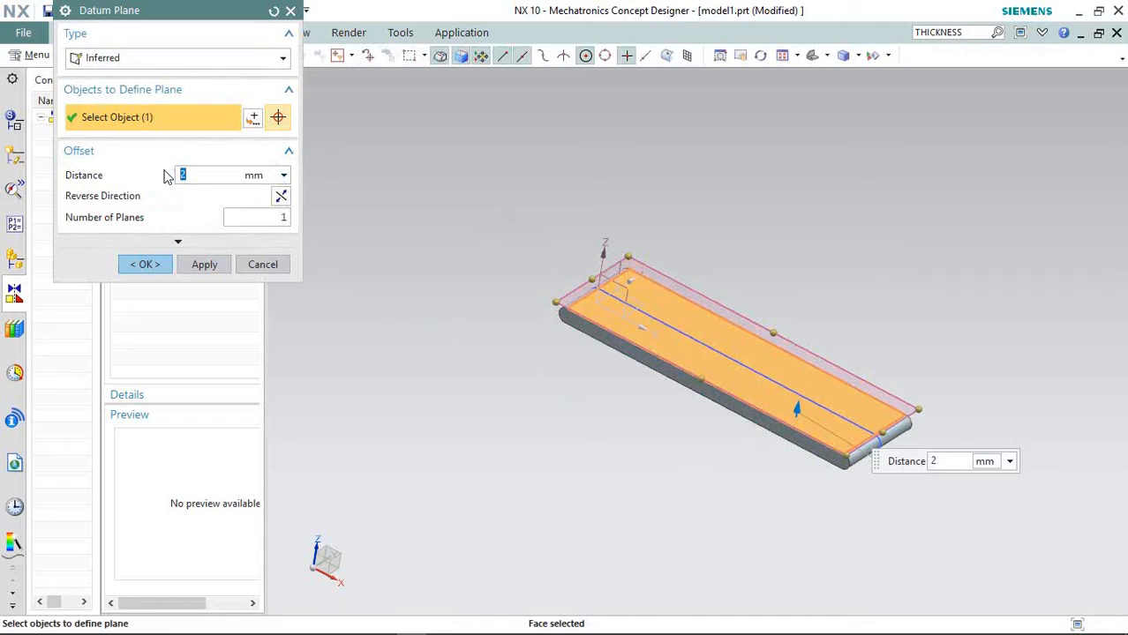
{"action": "type", "text": "10"}
{"action": "key", "text": "Return"}
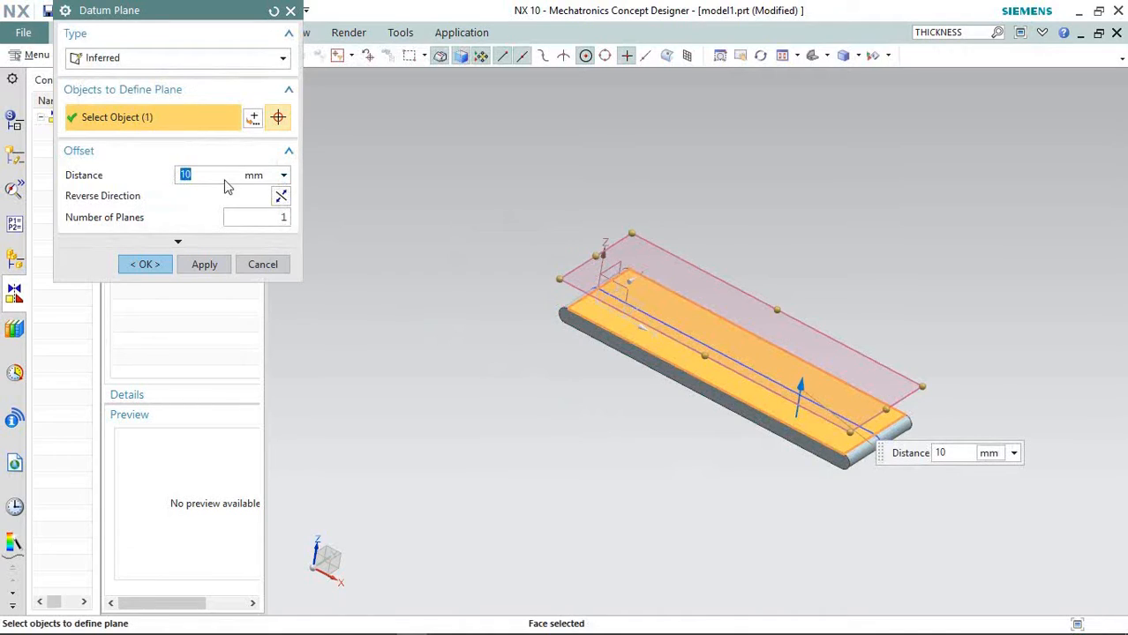
{"action": "left_click", "coordinate": [281, 196]}
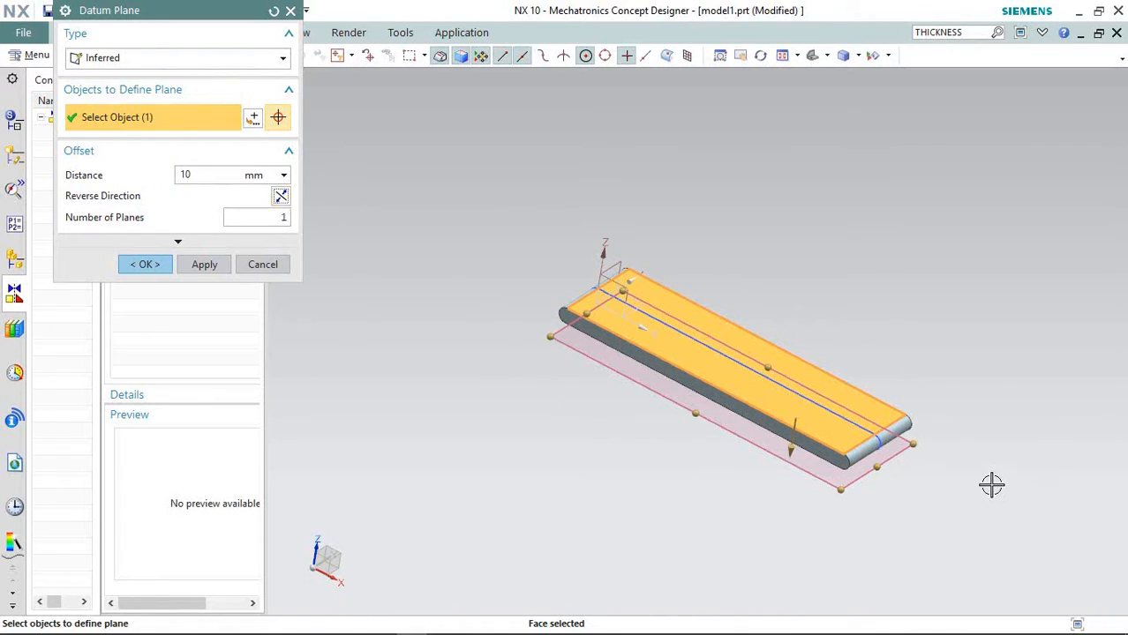
Step: Set the datum plane's offset distance to 15 mm and create the plane
{"action": "mouse_move", "coordinate": [992, 485]}
{"action": "middle_mouse_down"}
{"action": "mouse_move", "coordinate": [994, 468]}
{"action": "mouse_move", "coordinate": [1004, 473]}
{"action": "mouse_move", "coordinate": [992, 471]}
{"action": "middle_mouse_up"}
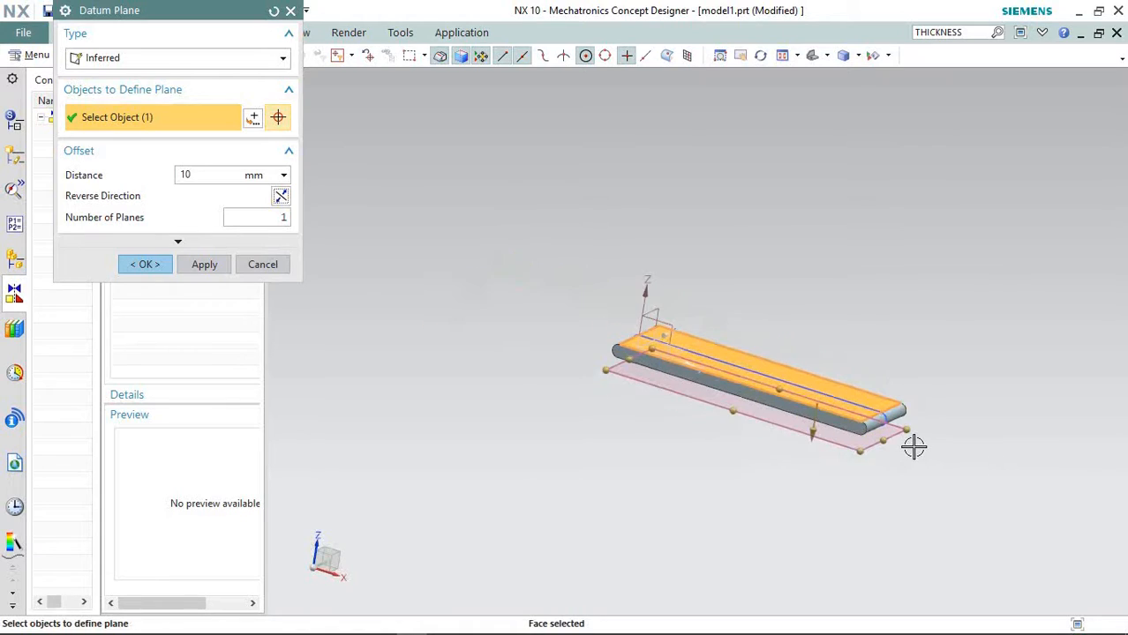
{"action": "scroll", "coordinate": [914, 448], "scroll_direction": "up", "scroll_amount": 2}
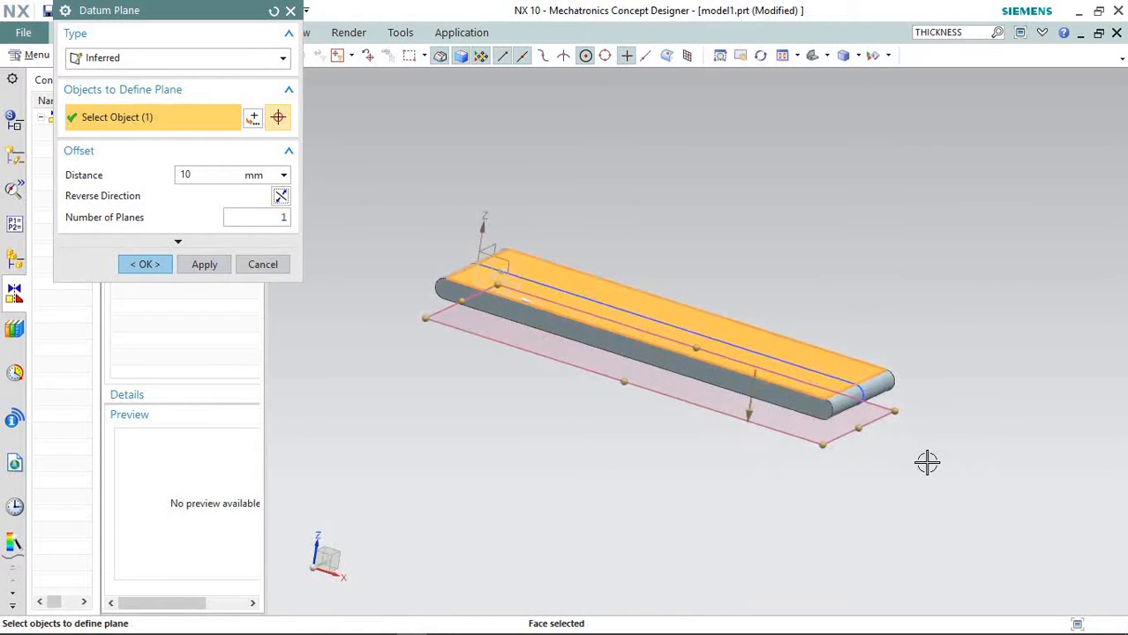
{"action": "double_click", "coordinate": [203, 177]}
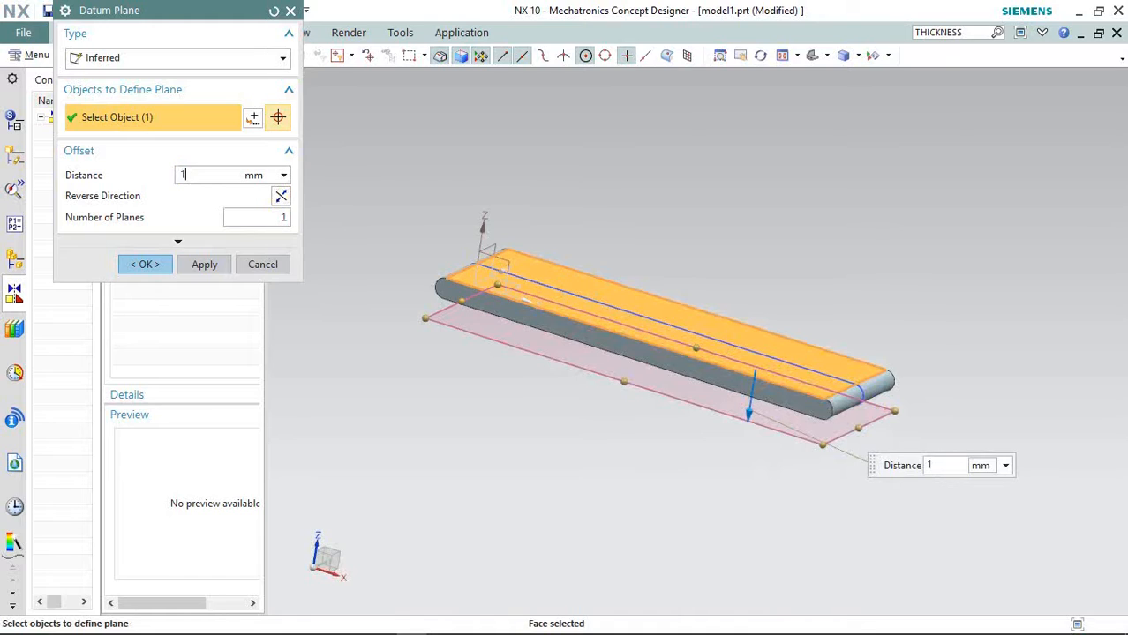
{"action": "type", "text": "15"}
{"action": "key", "text": "Return"}
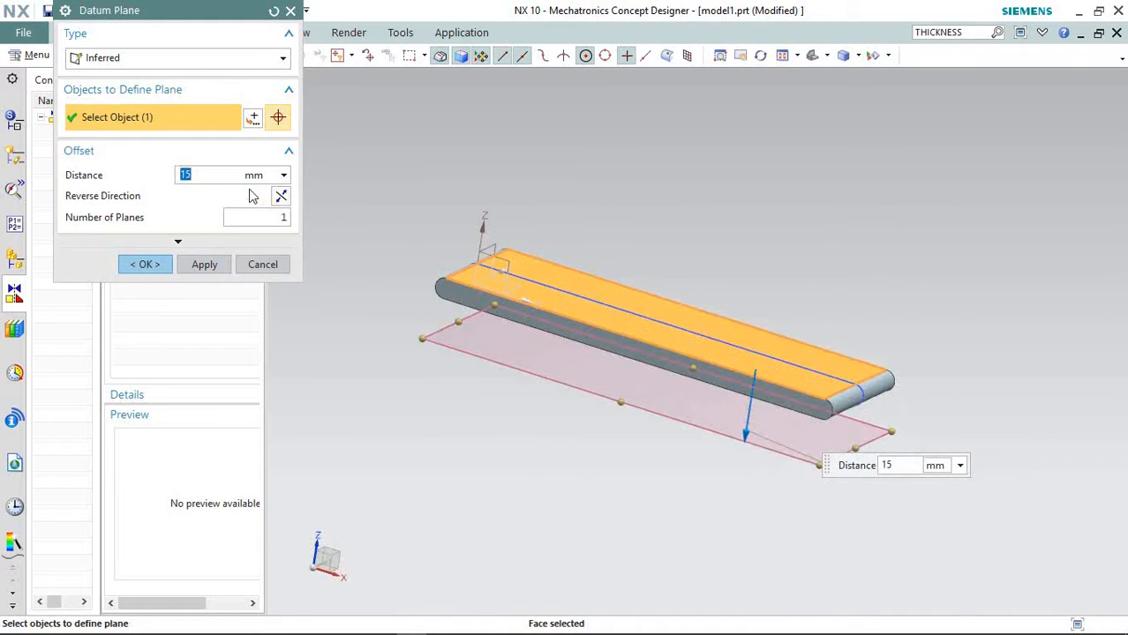
{"action": "left_click", "coordinate": [159, 265]}
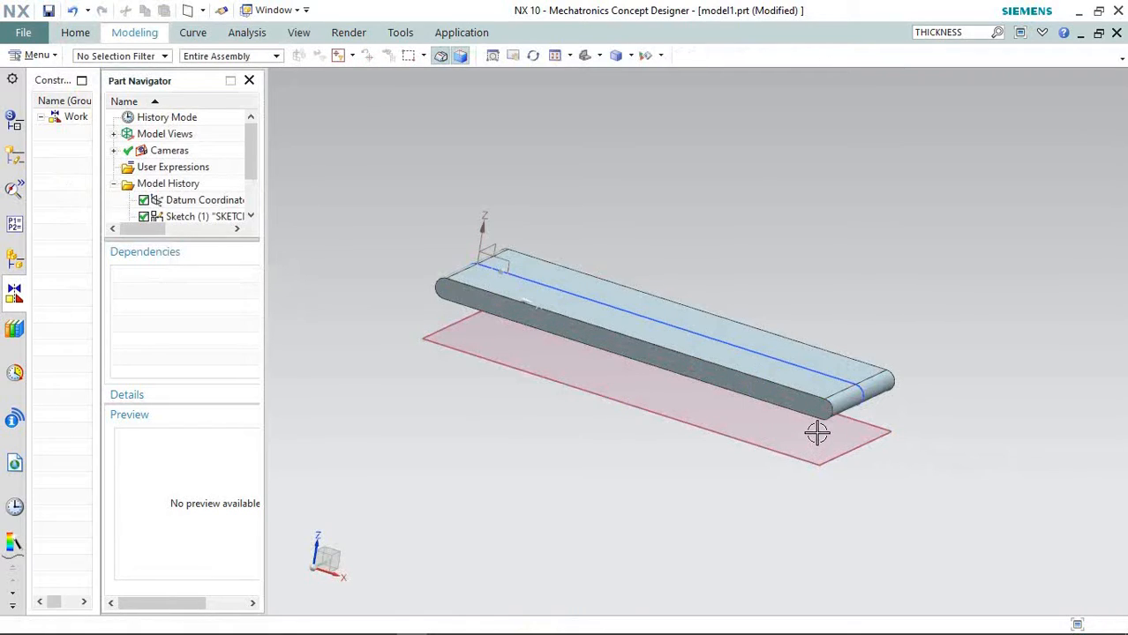
Step: Start a new sketch in the task environment on the datum plane below the bar
{"action": "left_click", "coordinate": [90, 35]}
{"action": "left_click", "coordinate": [92, 39]}
{"action": "left_click", "coordinate": [85, 37]}
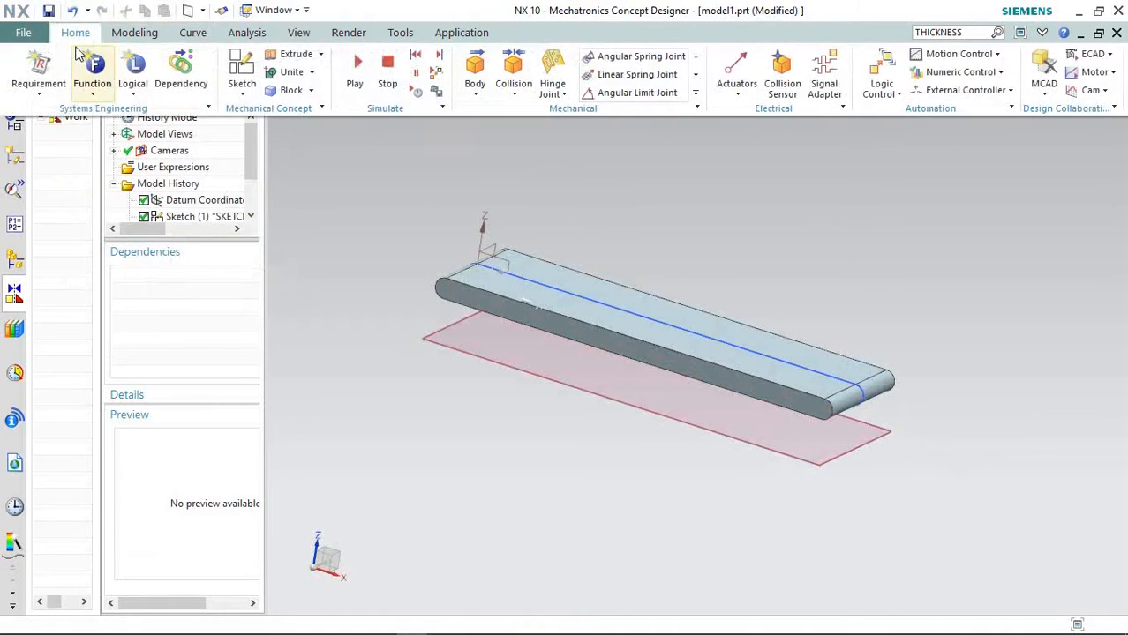
{"action": "left_click", "coordinate": [133, 32]}
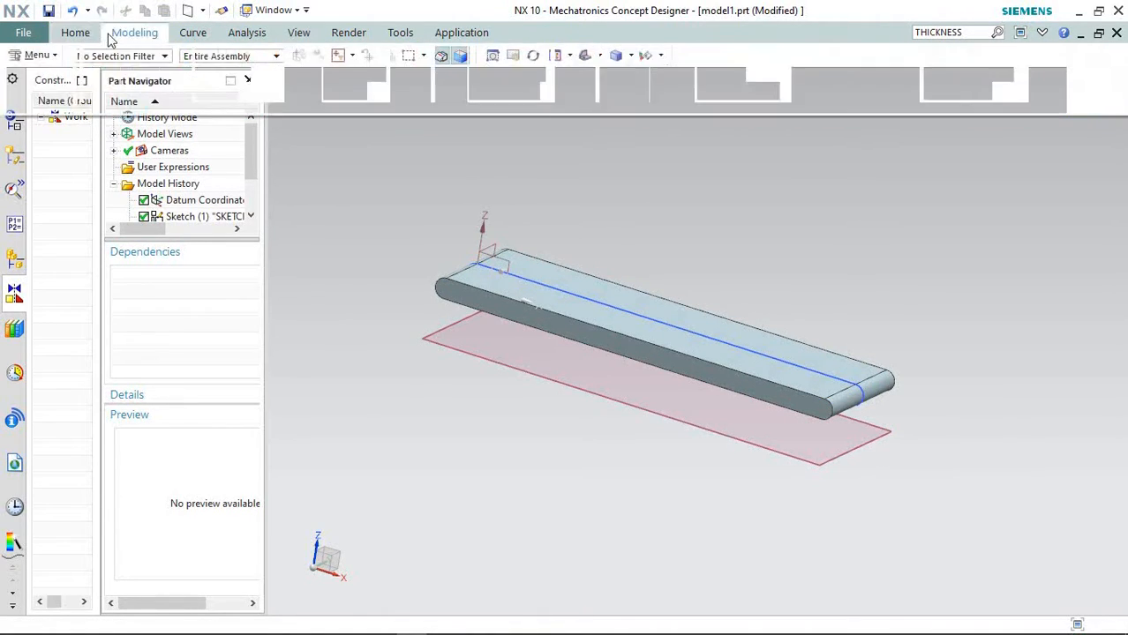
{"action": "left_click", "coordinate": [38, 75]}
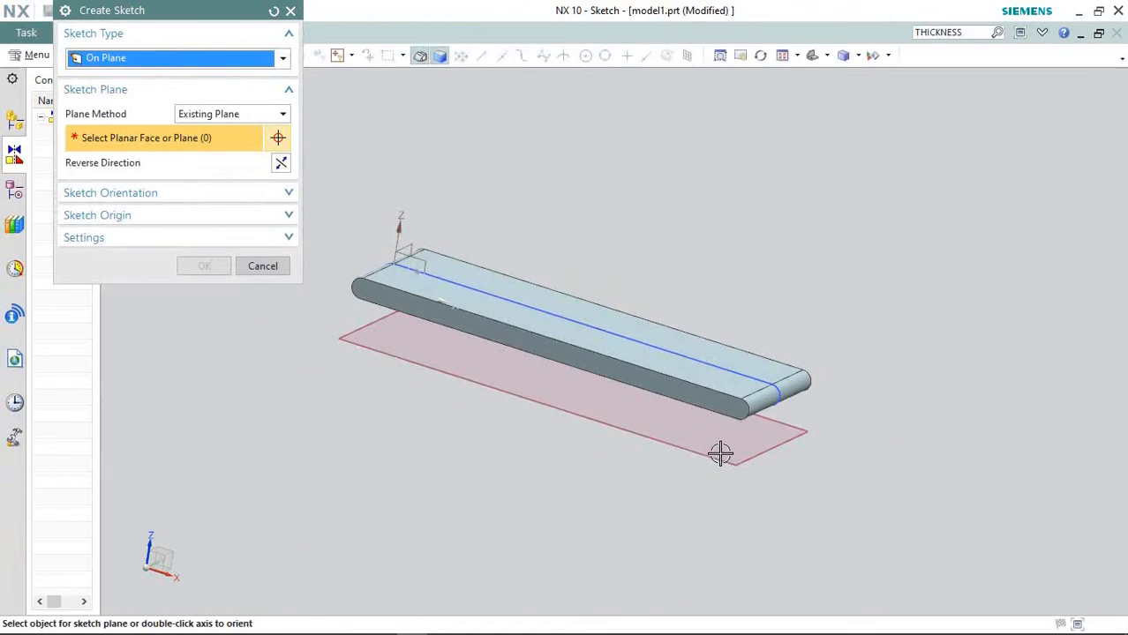
{"action": "left_click", "coordinate": [720, 452]}
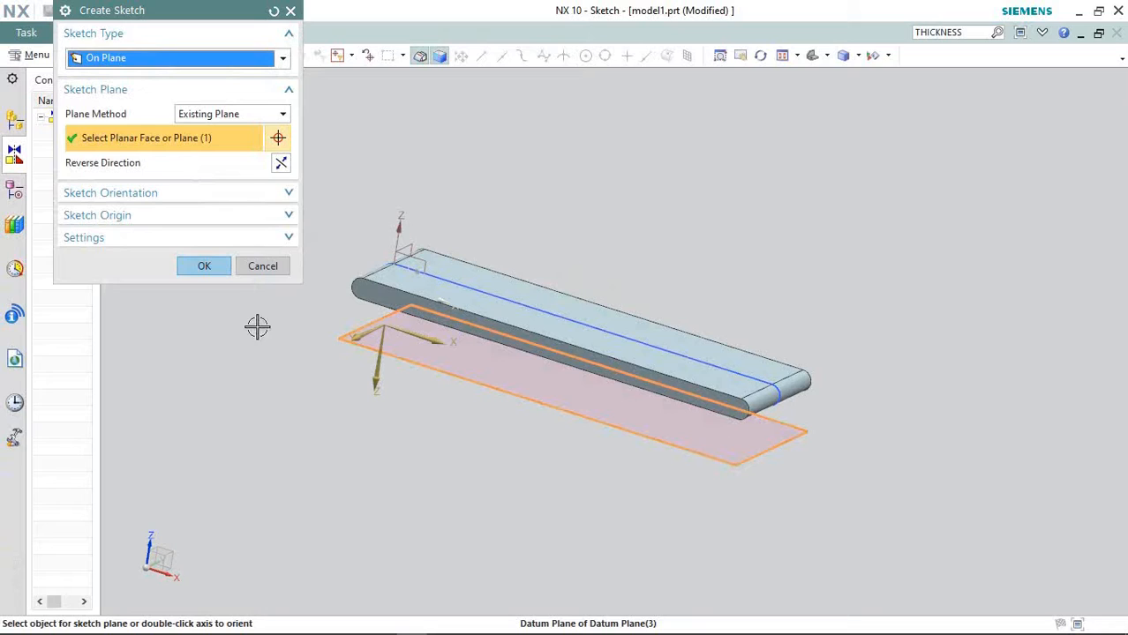
{"action": "left_click", "coordinate": [208, 267]}
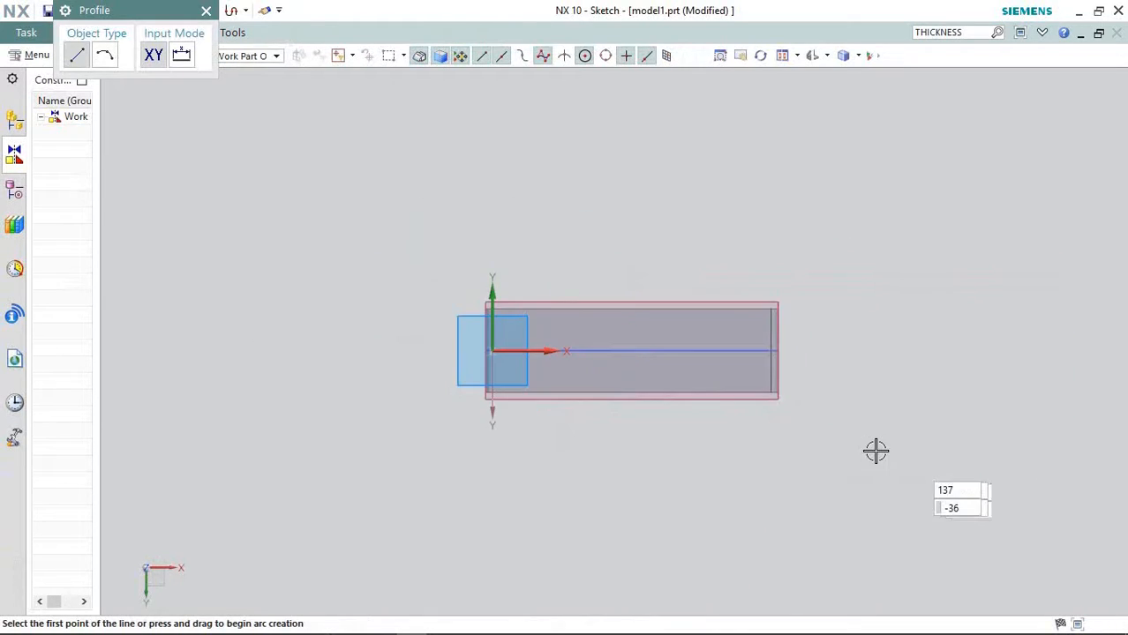
Step: Sketch a rectangle about 62 by 60 mm overlapping the bar's far end, starting about 89 mm from the sketch's Y axis
{"action": "scroll", "coordinate": [875, 451], "scroll_direction": "up", "scroll_amount": 2}
{"action": "scroll", "coordinate": [871, 438], "scroll_direction": "down", "scroll_amount": 1}
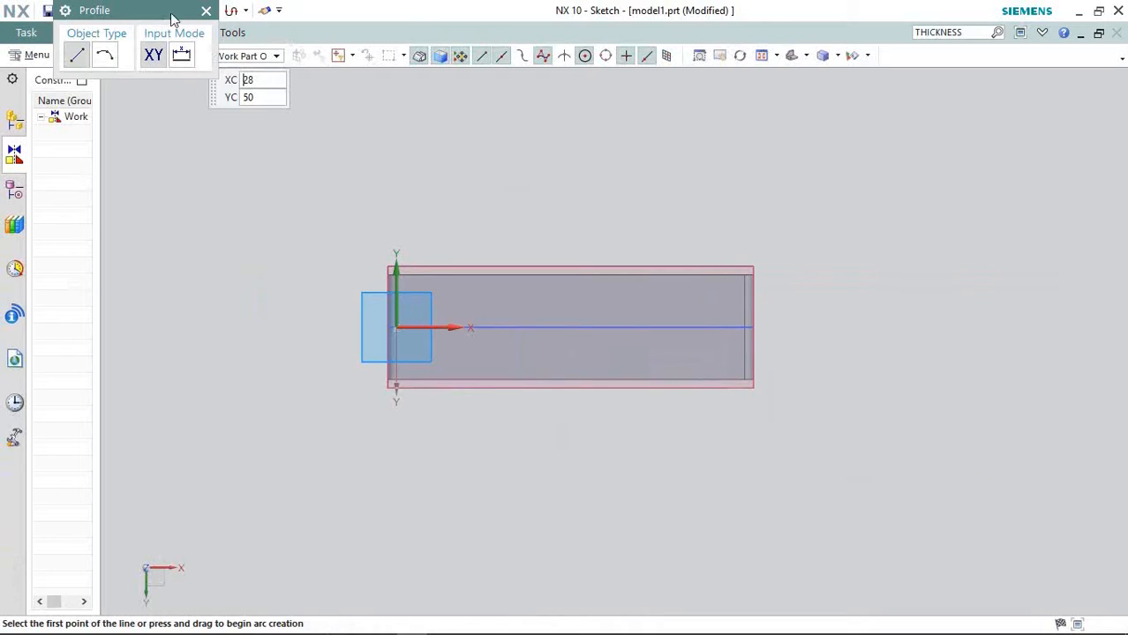
{"action": "left_click_drag", "start_coordinate": [173, 18], "coordinate": [222, 126]}
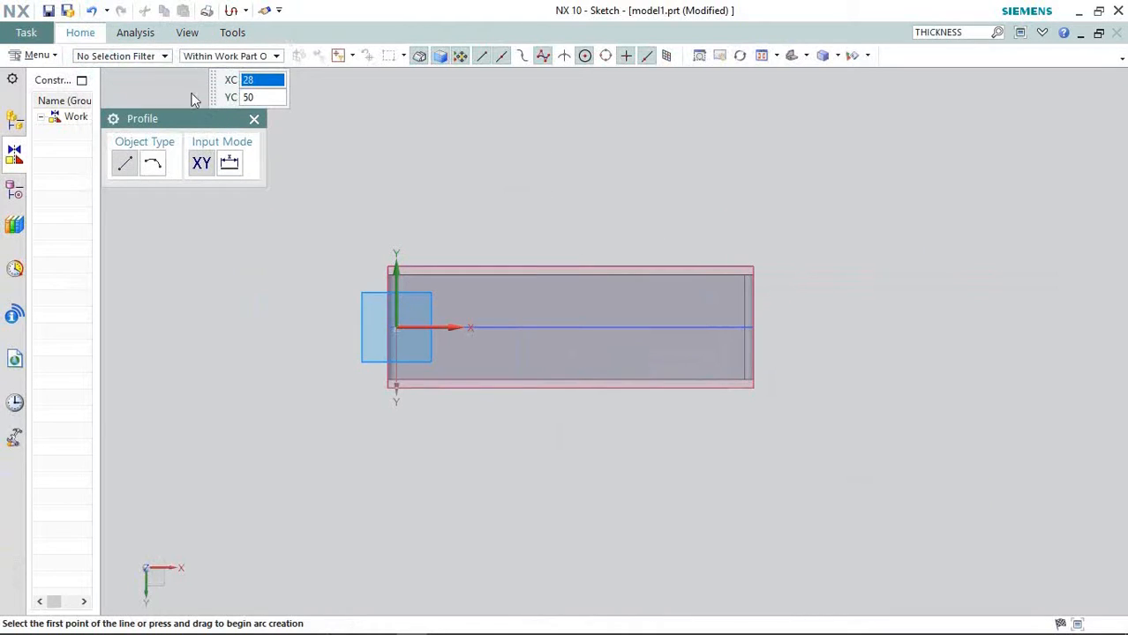
{"action": "left_click", "coordinate": [80, 33]}
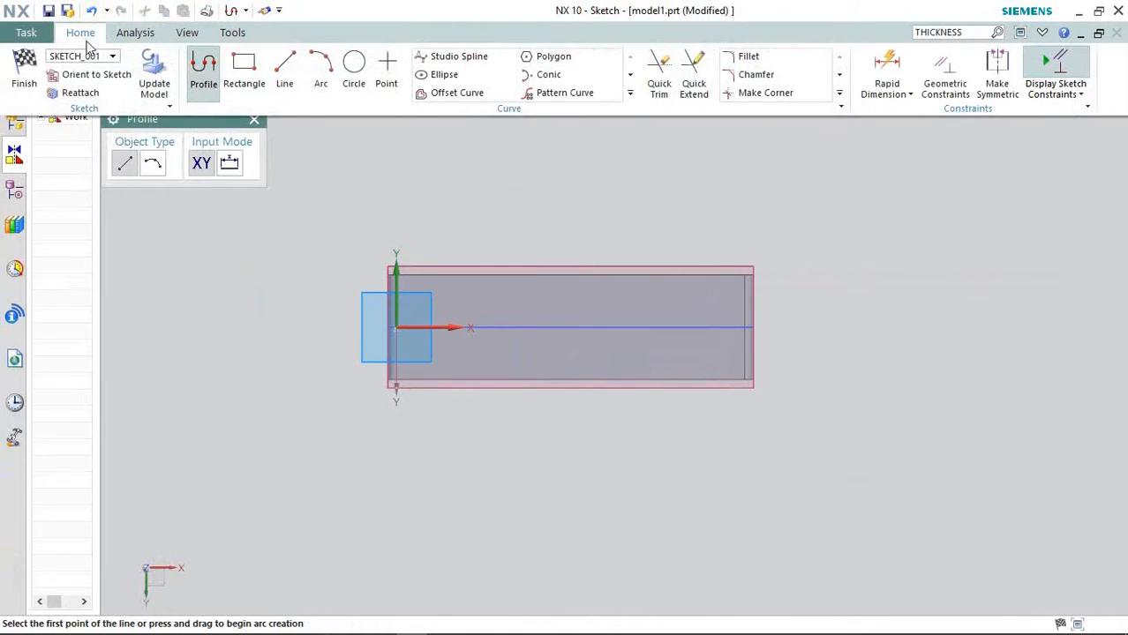
{"action": "left_click", "coordinate": [246, 70]}
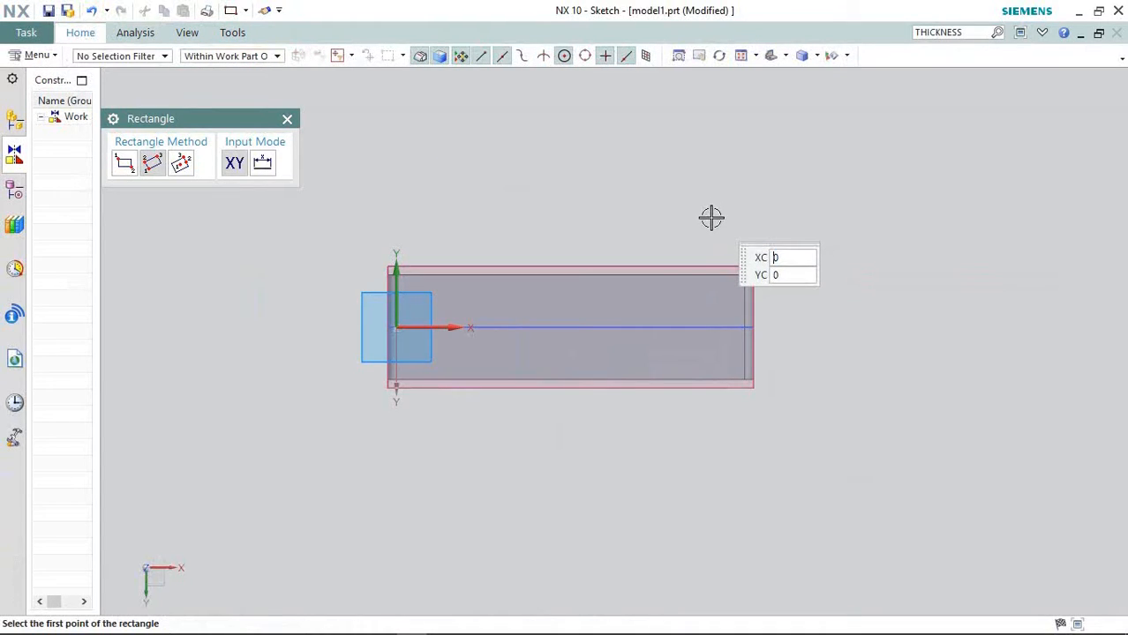
{"action": "left_click", "coordinate": [709, 222]}
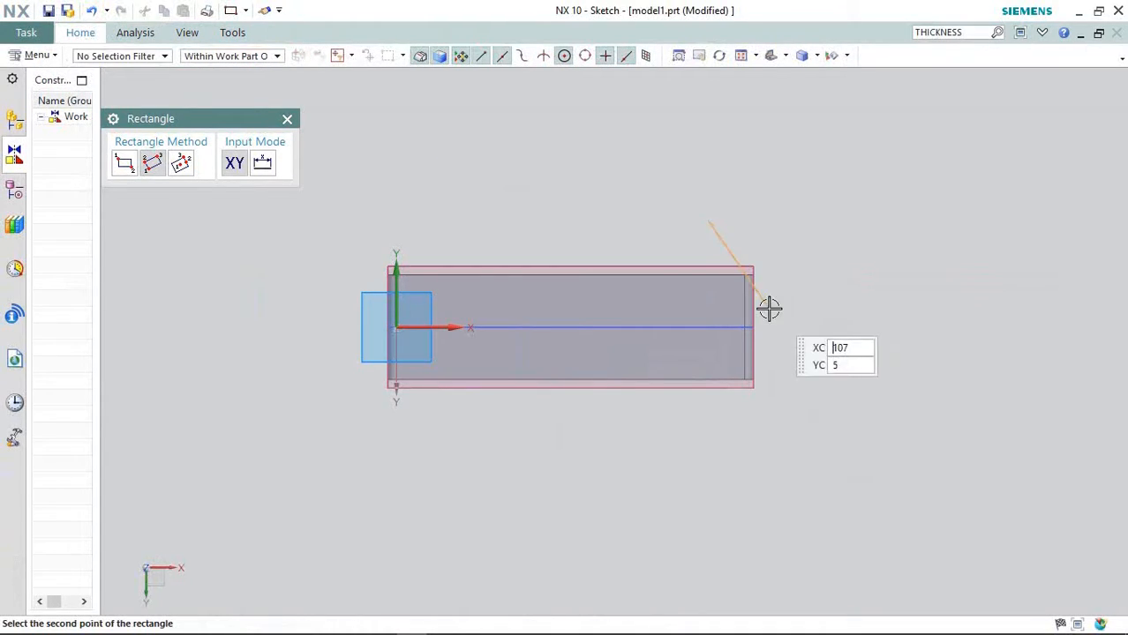
{"action": "left_click", "coordinate": [711, 437]}
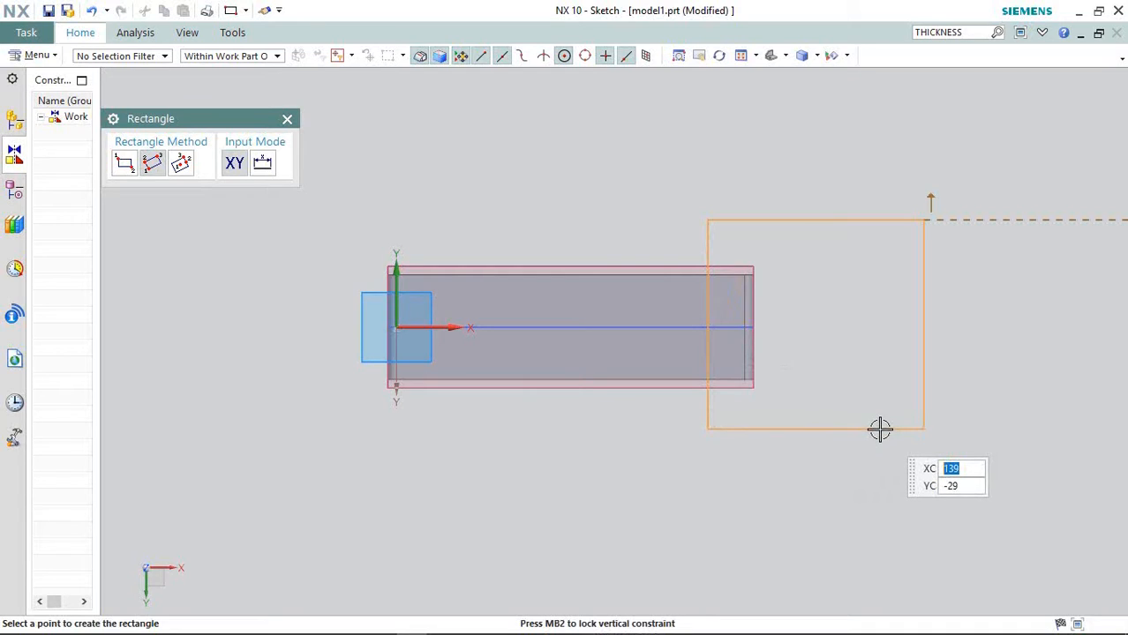
{"action": "left_click", "coordinate": [880, 430]}
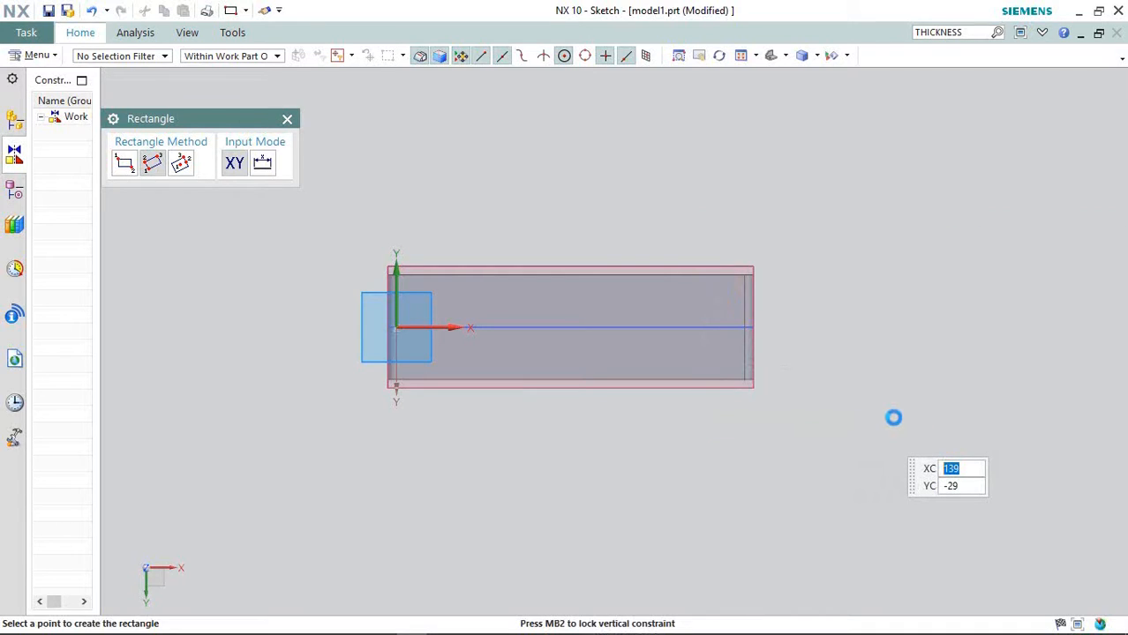
{"action": "left_click", "coordinate": [287, 120]}
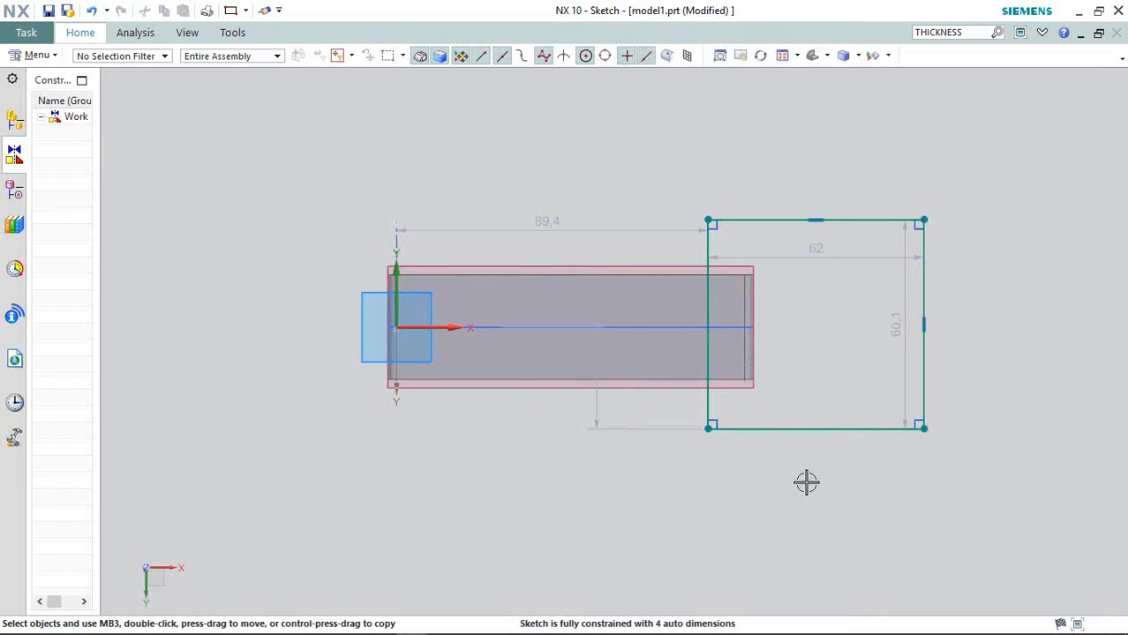
Step: Check the rectangle's position relative to the bar in 3D and finish the sketch
{"action": "mouse_move", "coordinate": [834, 487]}
{"action": "middle_mouse_down"}
{"action": "mouse_move", "coordinate": [851, 351]}
{"action": "mouse_move", "coordinate": [841, 390]}
{"action": "mouse_move", "coordinate": [845, 266]}
{"action": "mouse_move", "coordinate": [845, 461]}
{"action": "mouse_move", "coordinate": [801, 446]}
{"action": "mouse_move", "coordinate": [801, 464]}
{"action": "middle_mouse_up"}
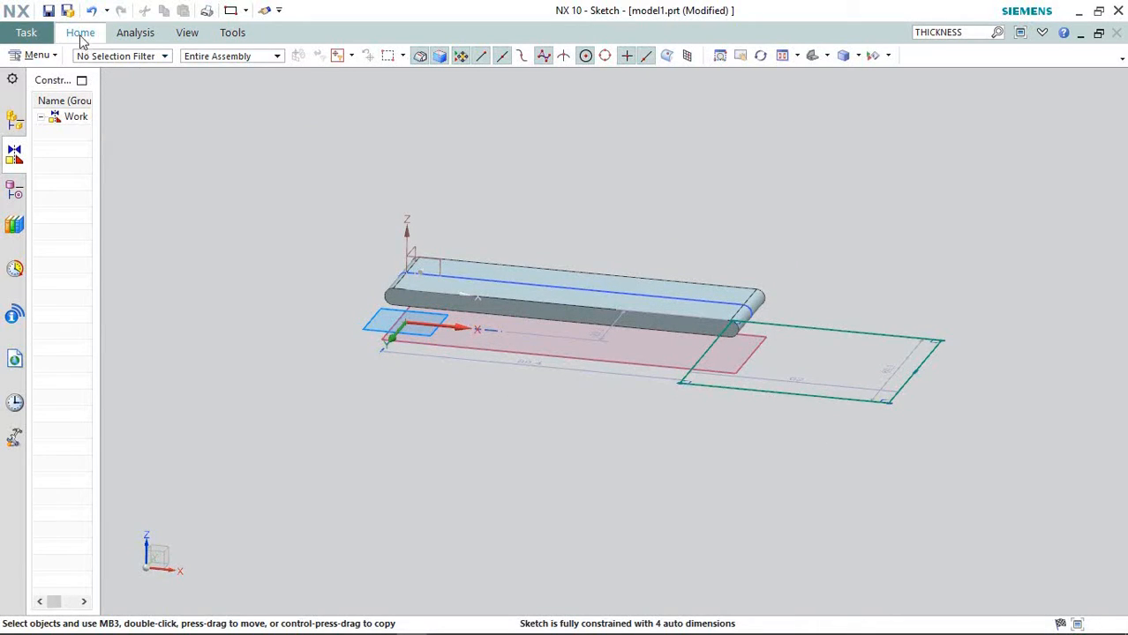
{"action": "left_click", "coordinate": [119, 35]}
{"action": "left_click", "coordinate": [75, 35]}
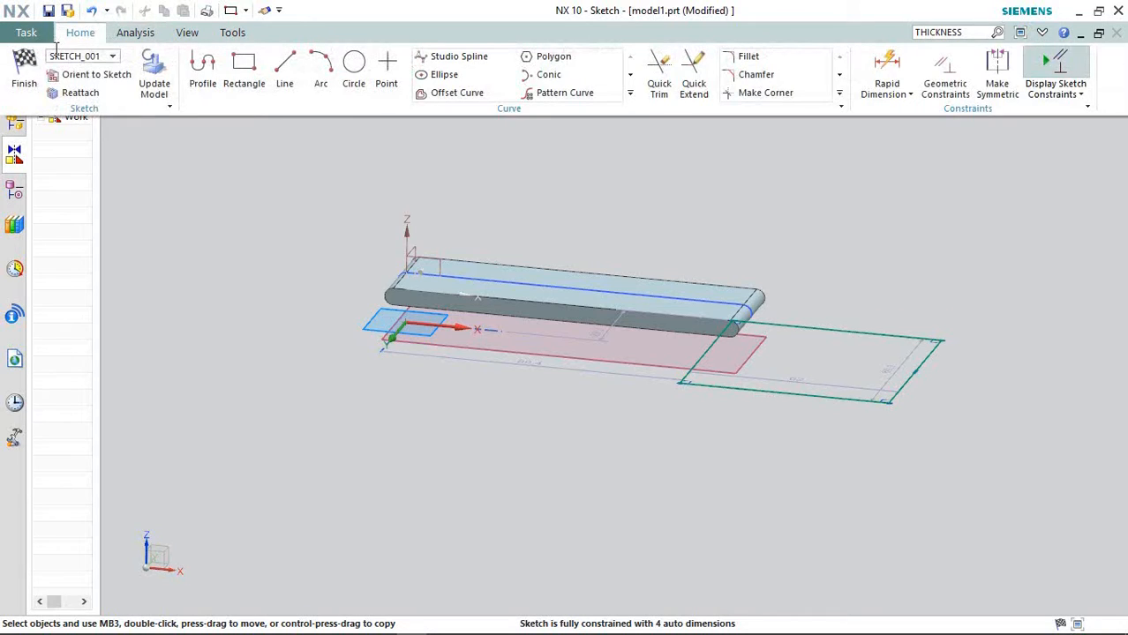
{"action": "left_click", "coordinate": [25, 71]}
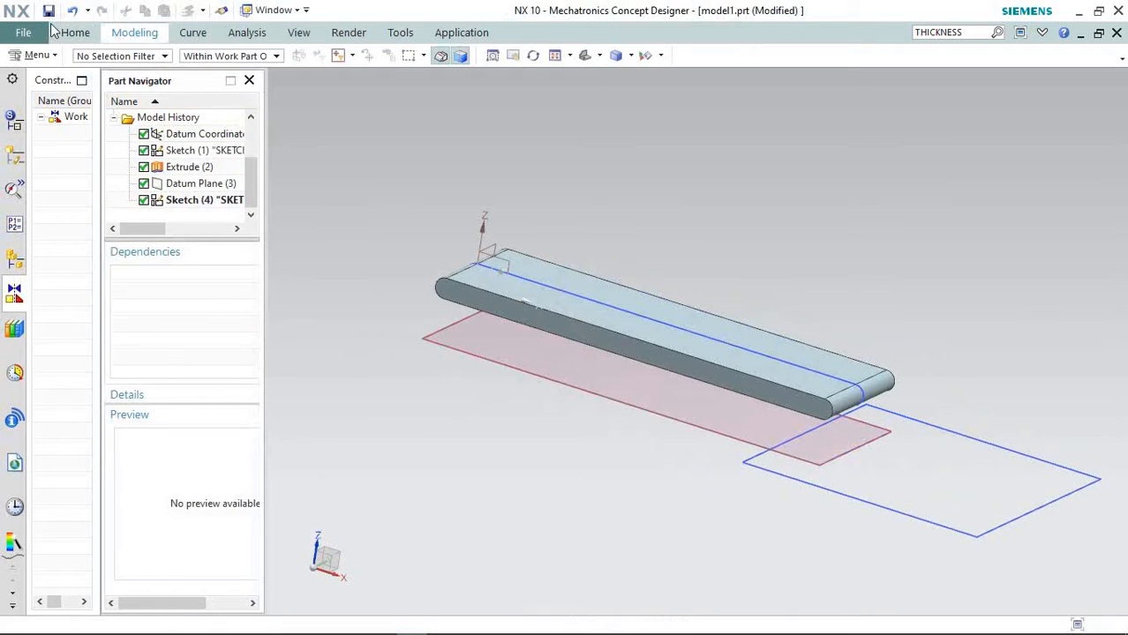
Step: Extrude the rectangle from 0 to 0.5 mm along the ZC axis as a separate body with no Boolean
{"action": "left_click", "coordinate": [74, 36]}
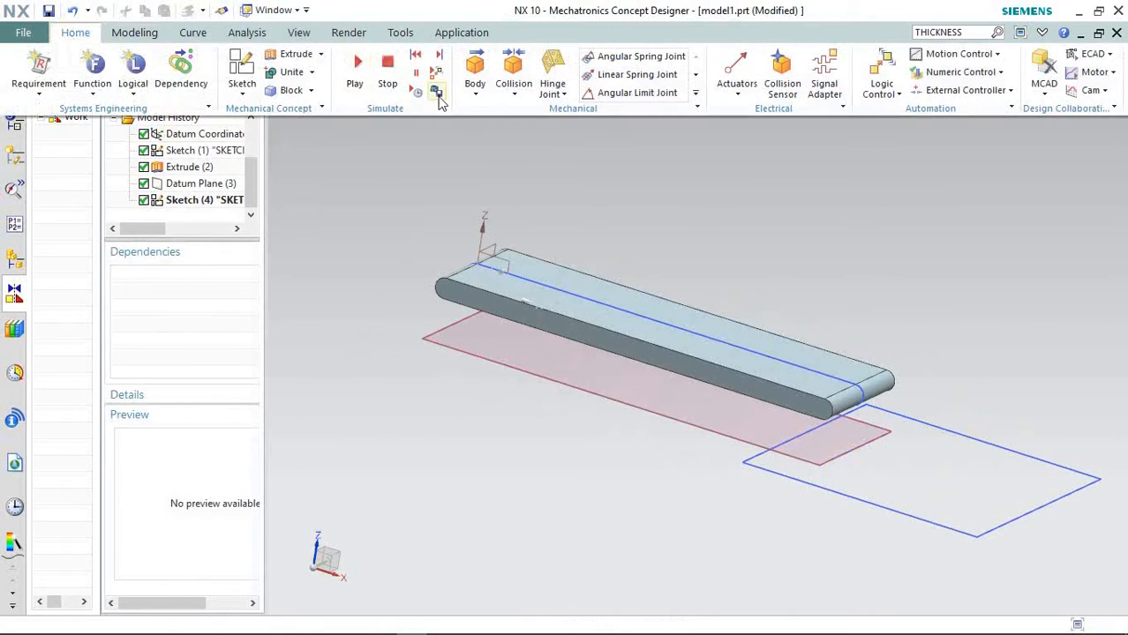
{"action": "left_click", "coordinate": [142, 33]}
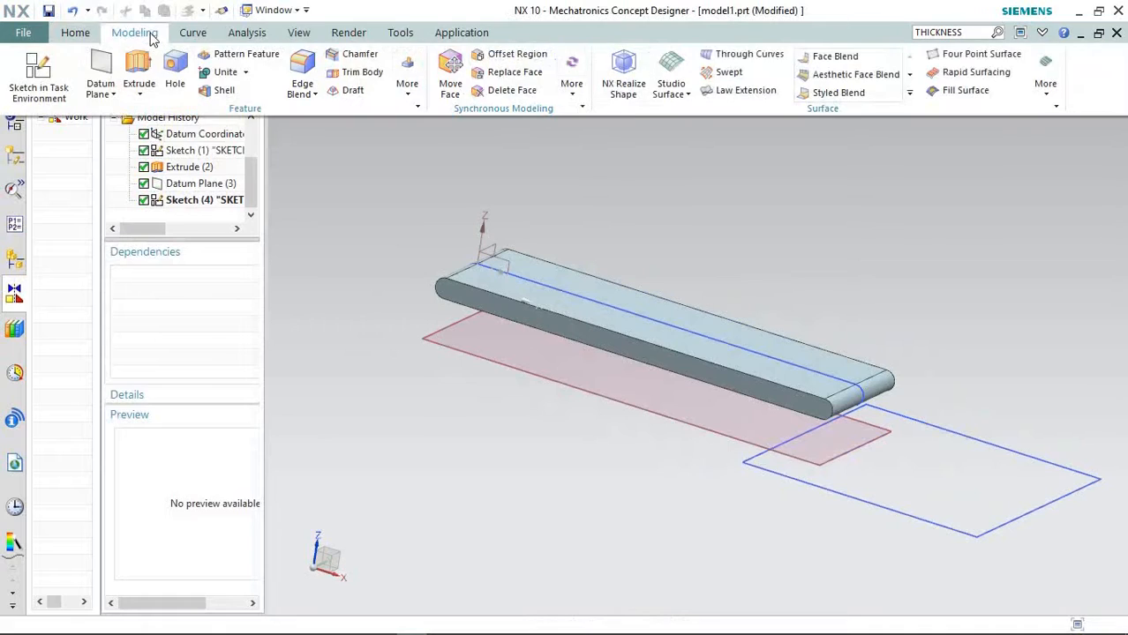
{"action": "left_click", "coordinate": [144, 56]}
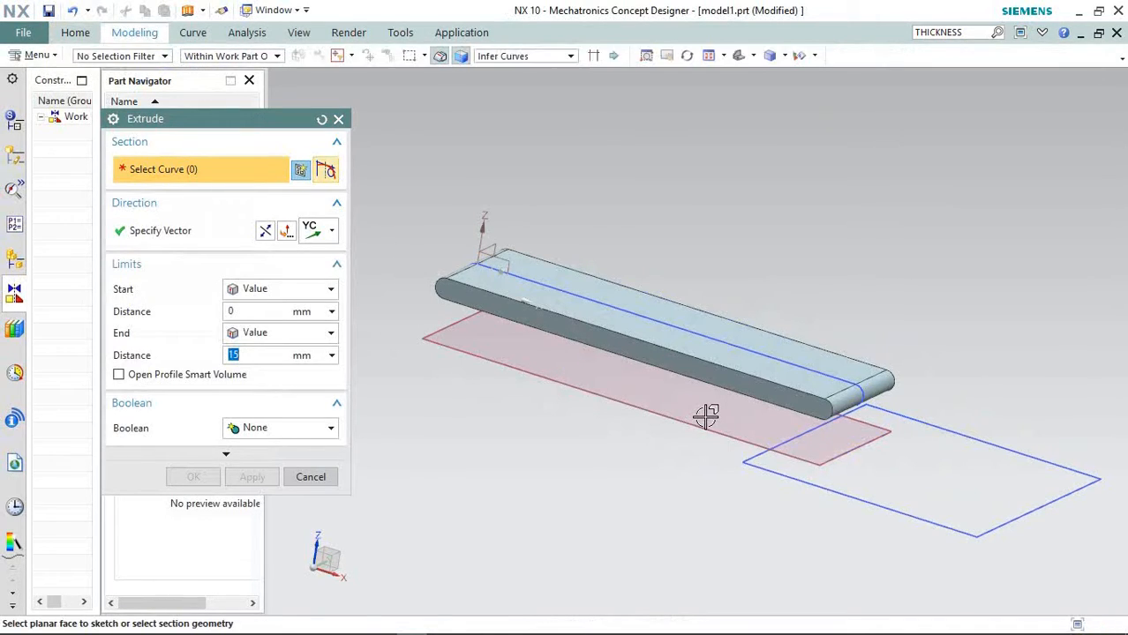
{"action": "left_click", "coordinate": [751, 461]}
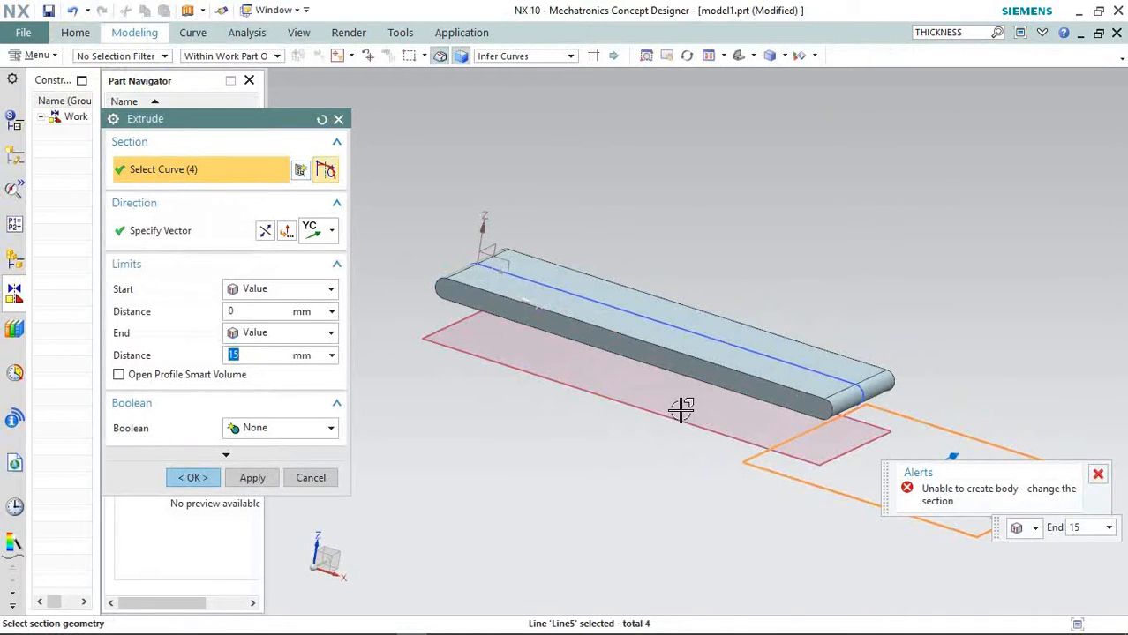
{"action": "type", "text": ".5"}
{"action": "key", "text": "Return"}
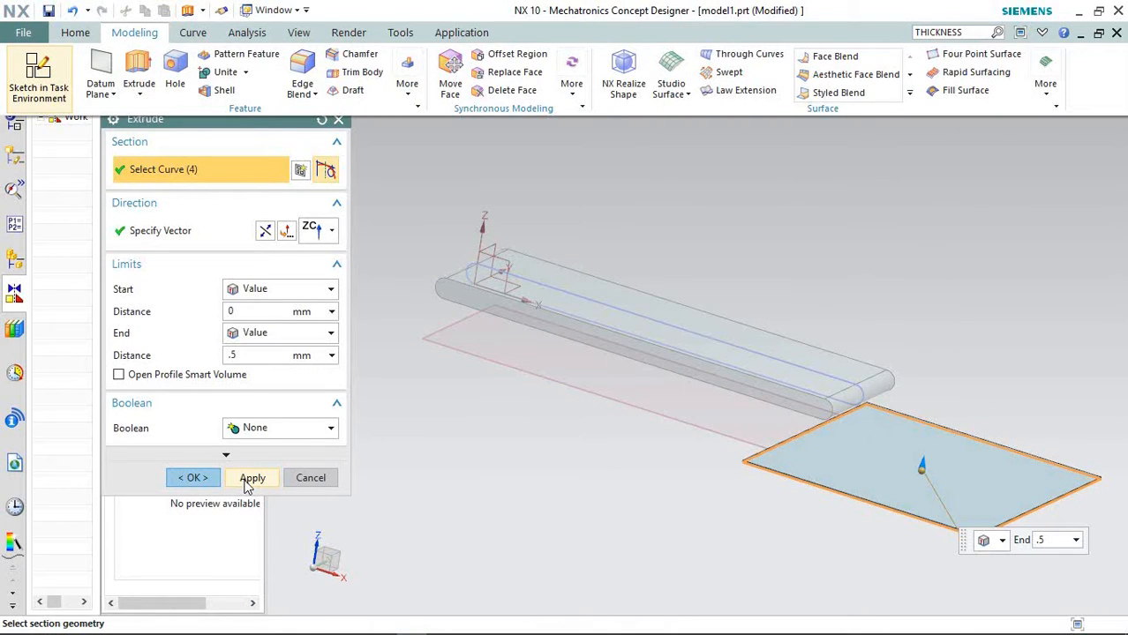
{"action": "left_click", "coordinate": [250, 479]}
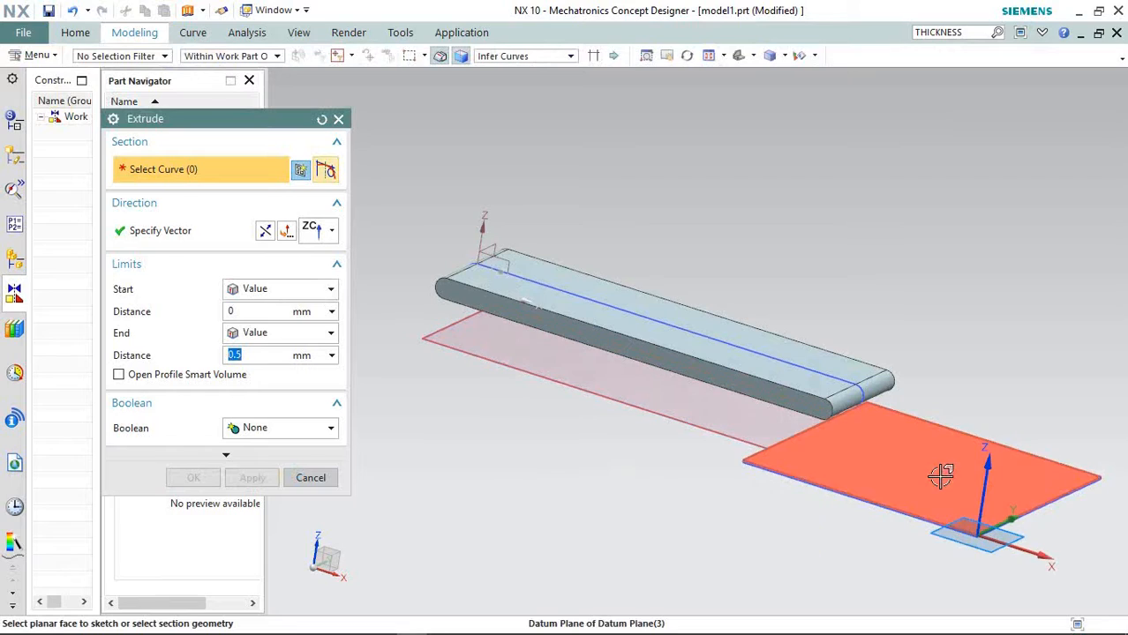
{"action": "left_click", "coordinate": [316, 478]}
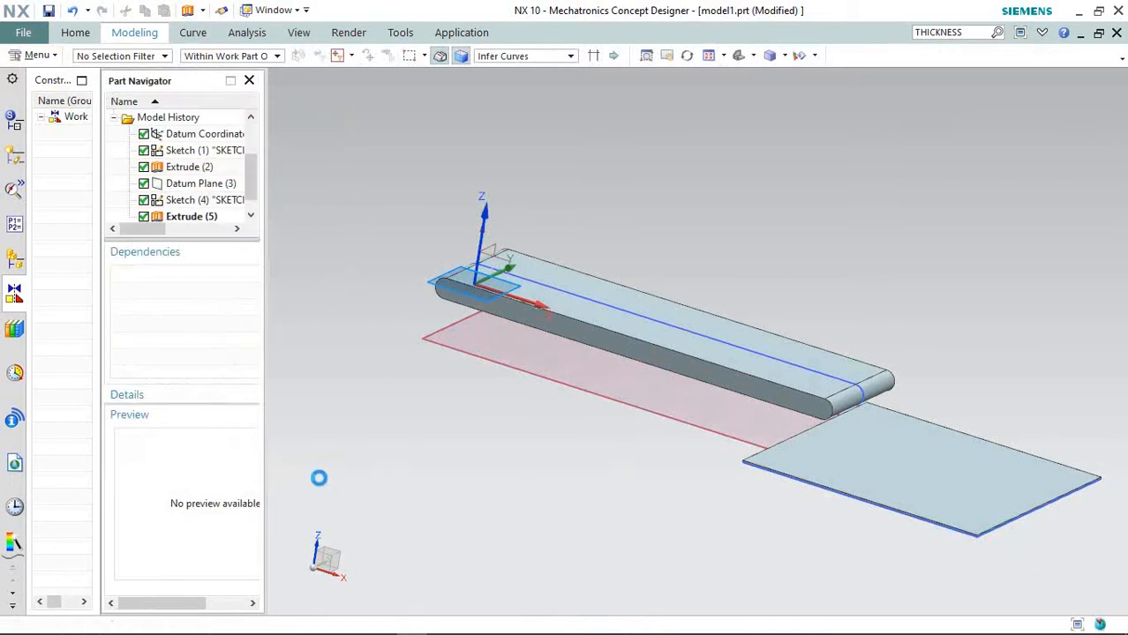
{"action": "double_click", "coordinate": [144, 35]}
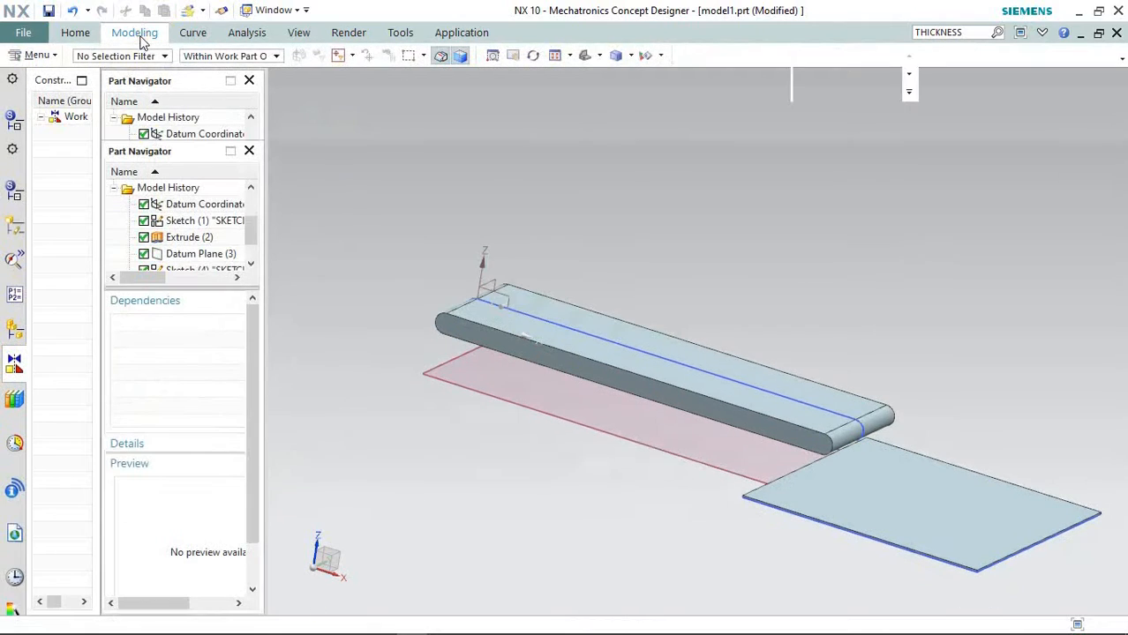
Step: Extrude the thin plate's rectangular outline from 0 to 0.5 mm along ZC as a second plate layer with no Boolean
{"action": "left_click", "coordinate": [983, 521]}
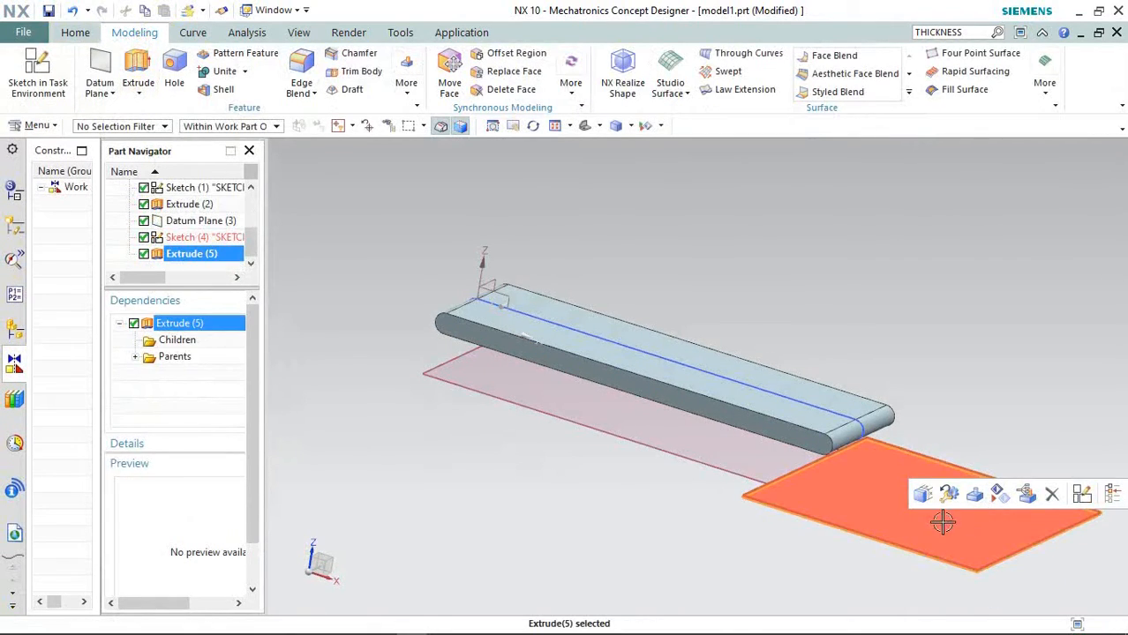
{"action": "left_click", "coordinate": [970, 526]}
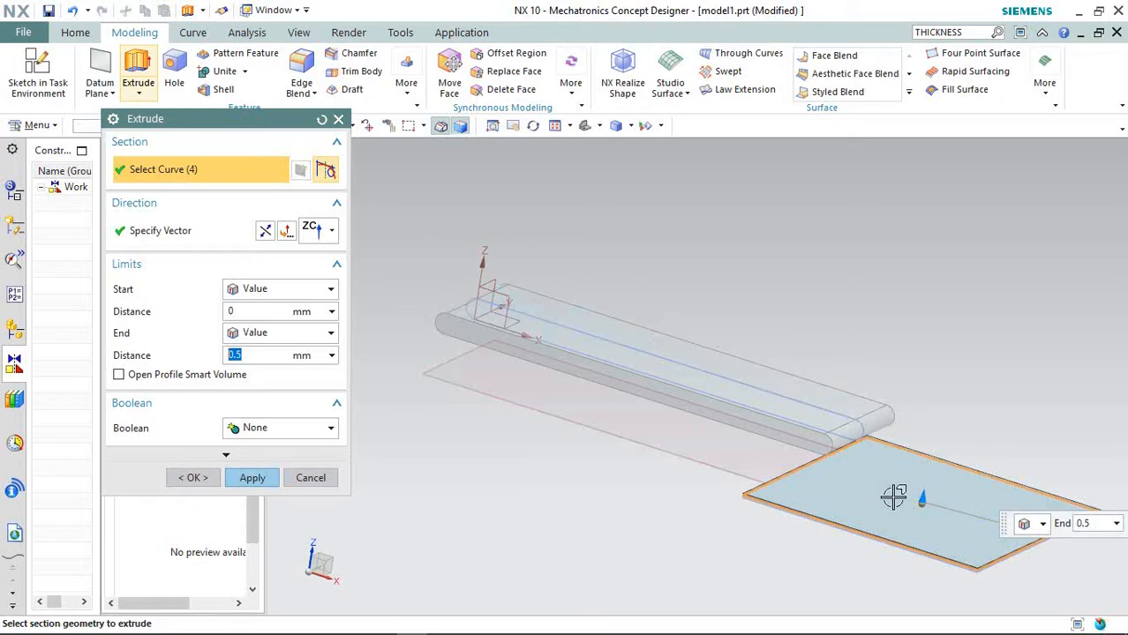
{"action": "left_click", "coordinate": [250, 481]}
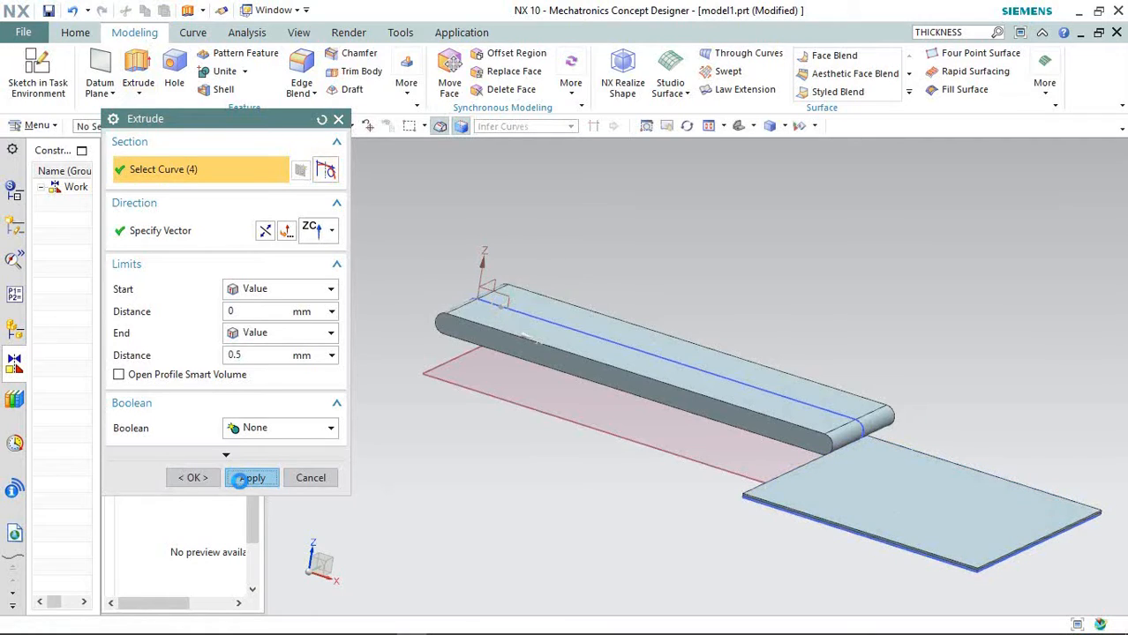
{"action": "left_click", "coordinate": [310, 479]}
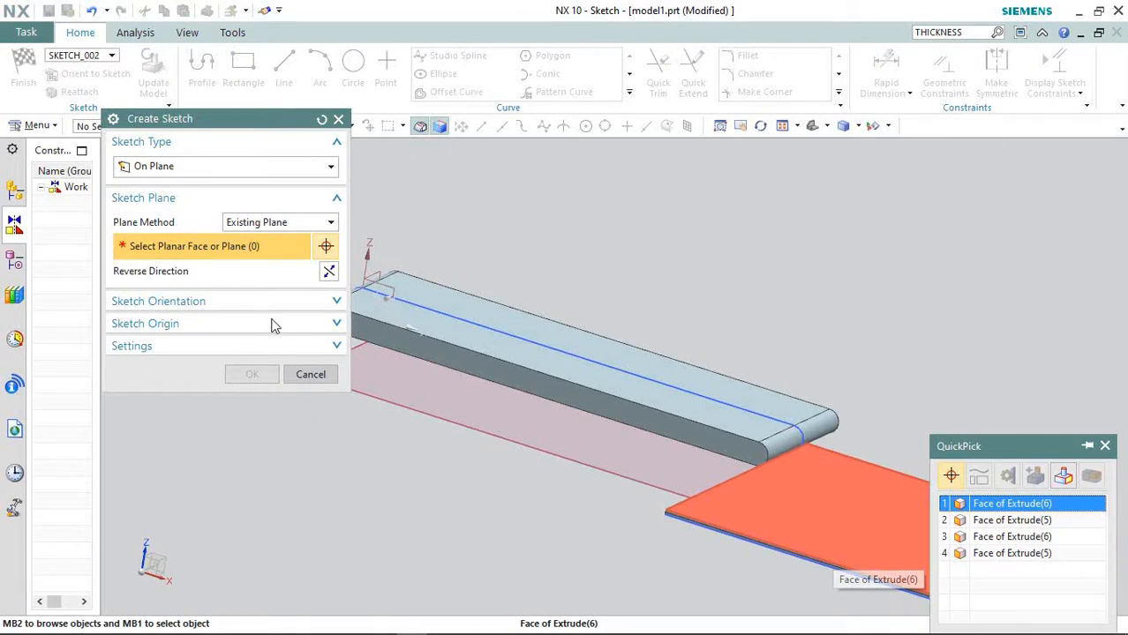
Step: Start a sketch on the upper face of the second plate layer using the existing-plane method
{"action": "left_click", "coordinate": [809, 524]}
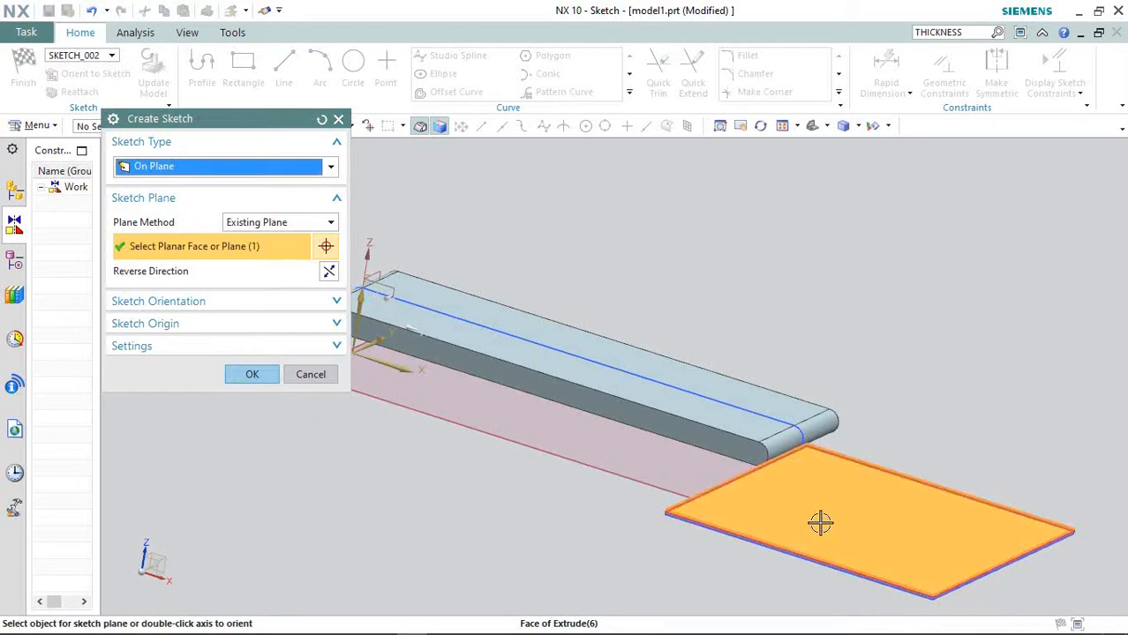
{"action": "left_click", "coordinate": [253, 375]}
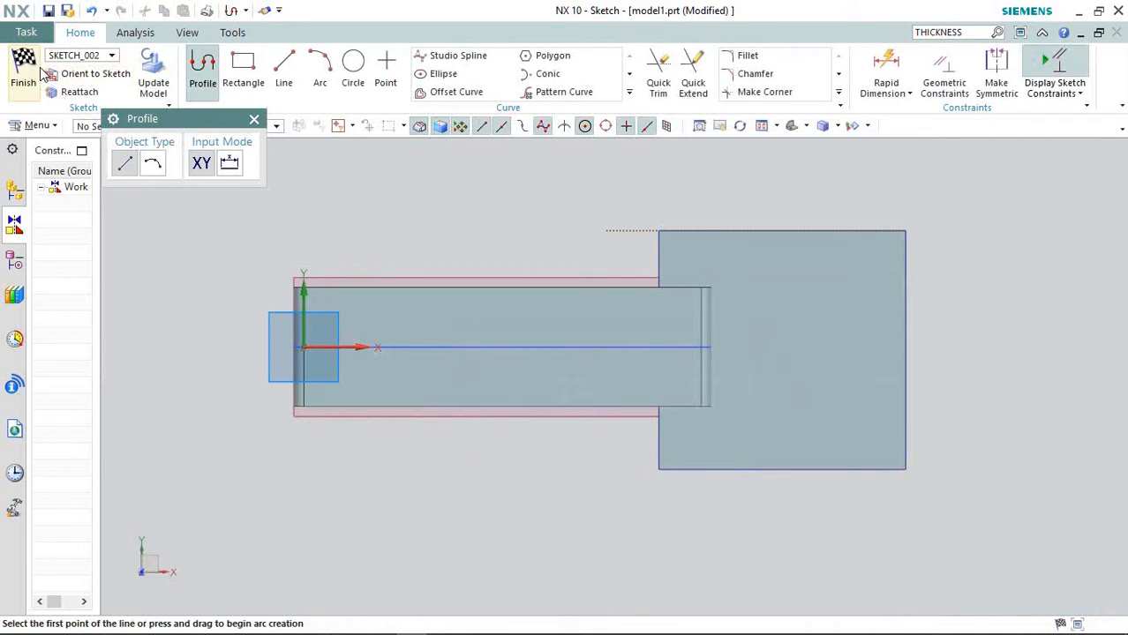
{"action": "left_click", "coordinate": [243, 75]}
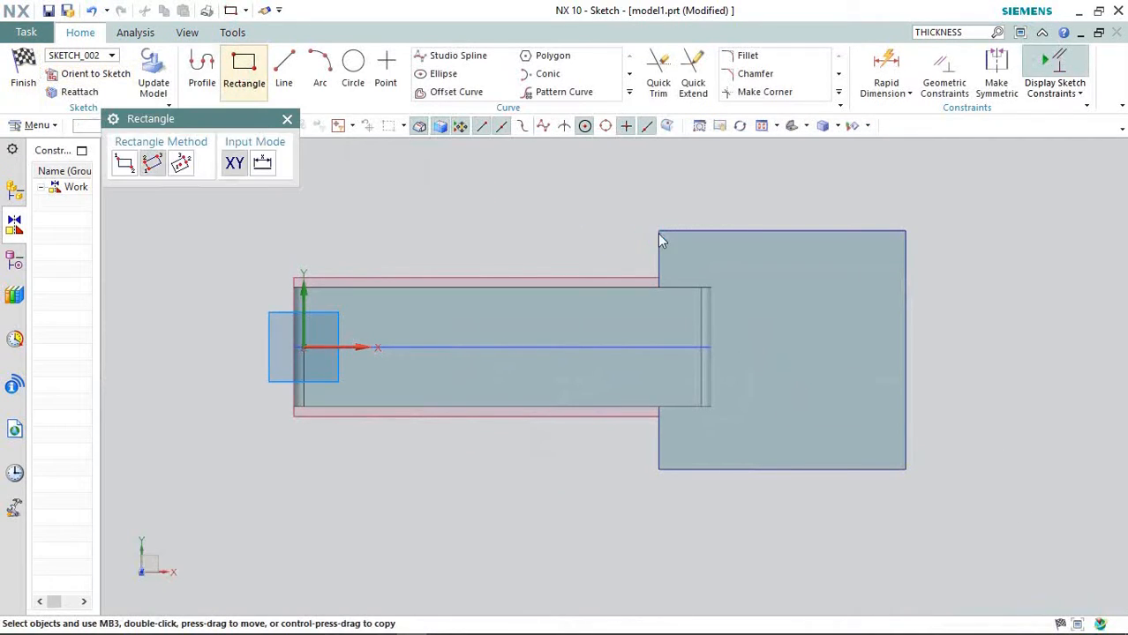
{"action": "key", "text": "Escape"}
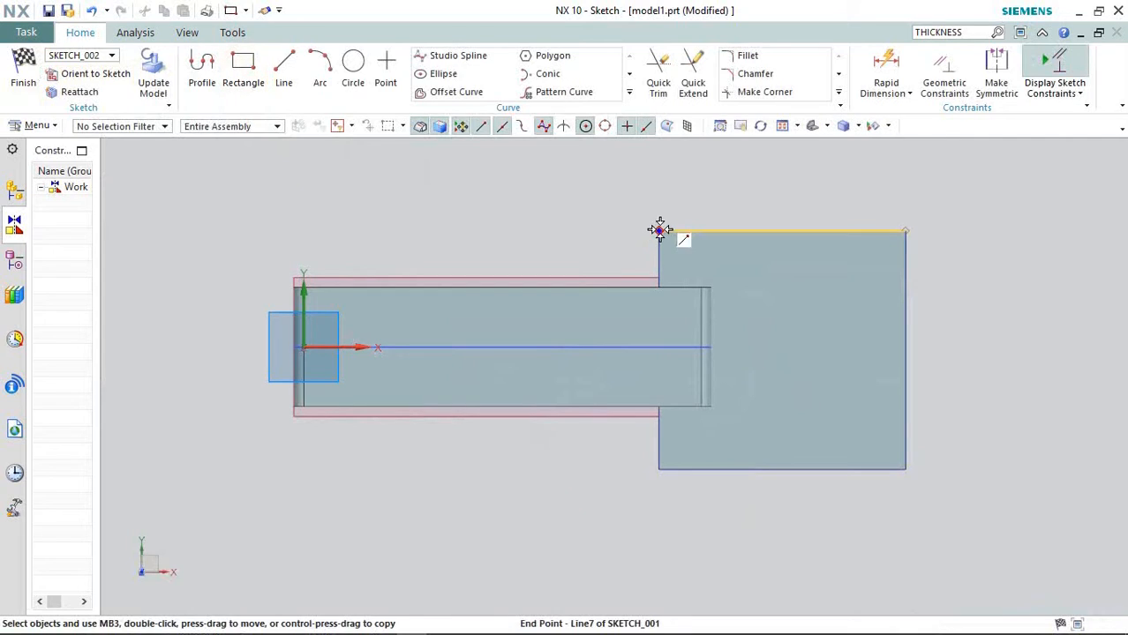
{"action": "left_click", "coordinate": [659, 232]}
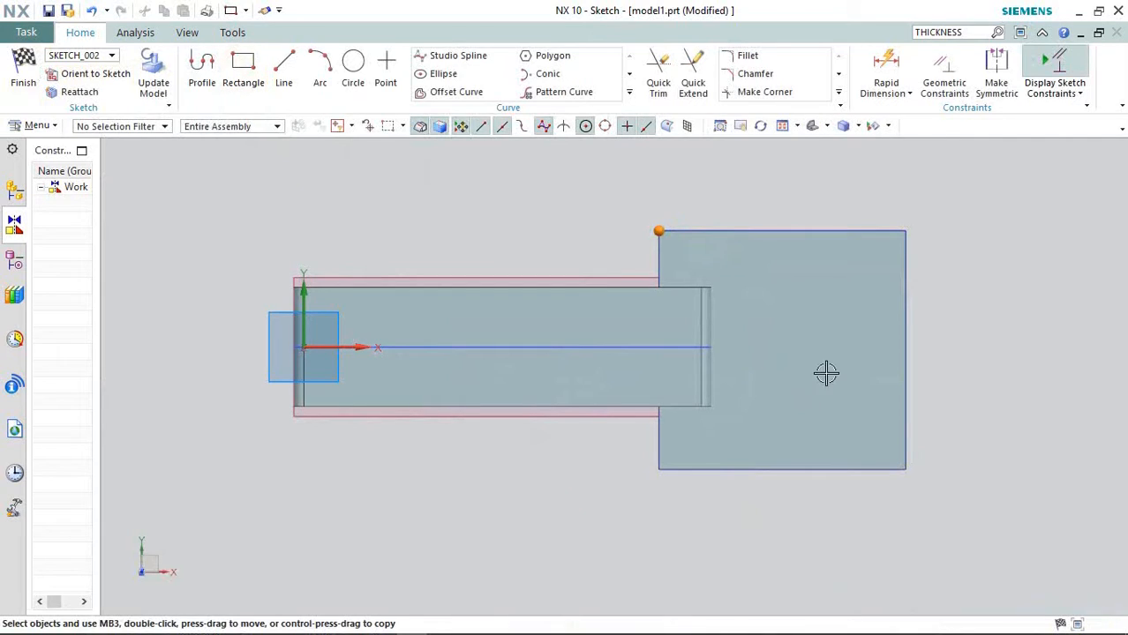
{"action": "left_click", "coordinate": [906, 469]}
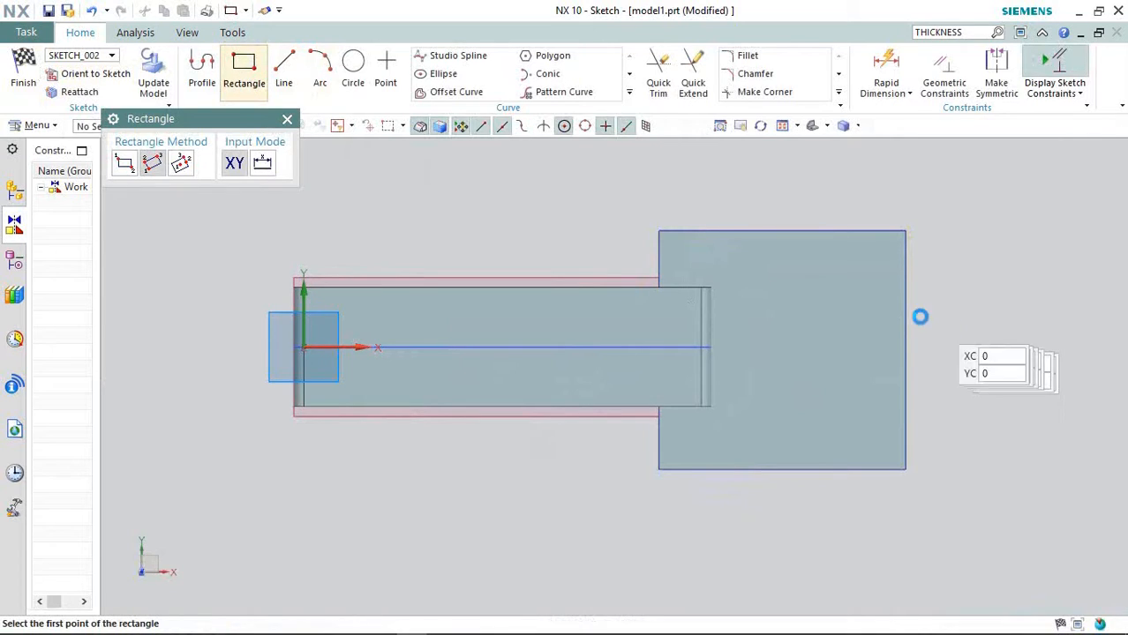
{"action": "scroll", "coordinate": [881, 287], "scroll_direction": "up", "scroll_amount": 2}
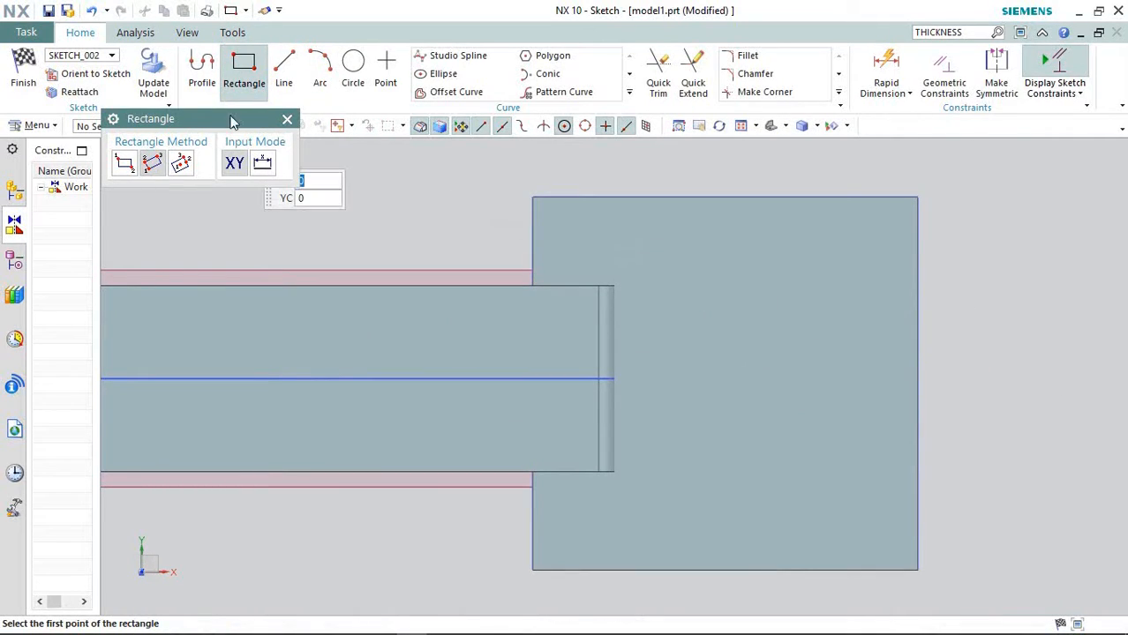
{"action": "scroll", "coordinate": [542, 218], "scroll_direction": "up", "scroll_amount": 4}
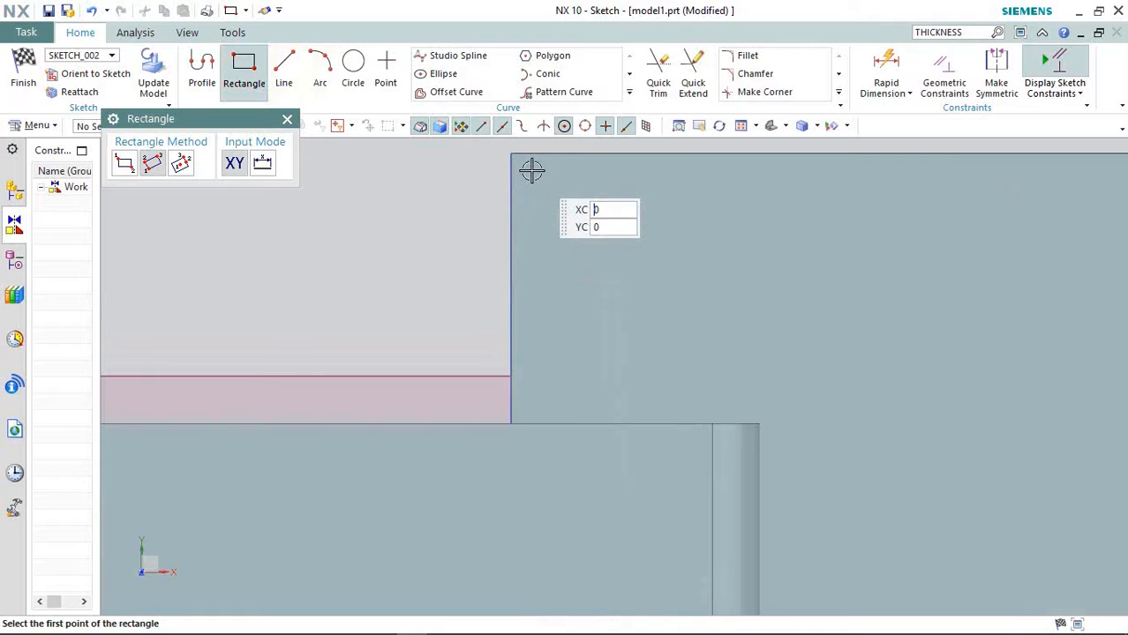
{"action": "scroll", "coordinate": [546, 264], "scroll_direction": "up", "scroll_amount": 2}
{"action": "scroll", "coordinate": [550, 201], "scroll_direction": "down", "scroll_amount": 1}
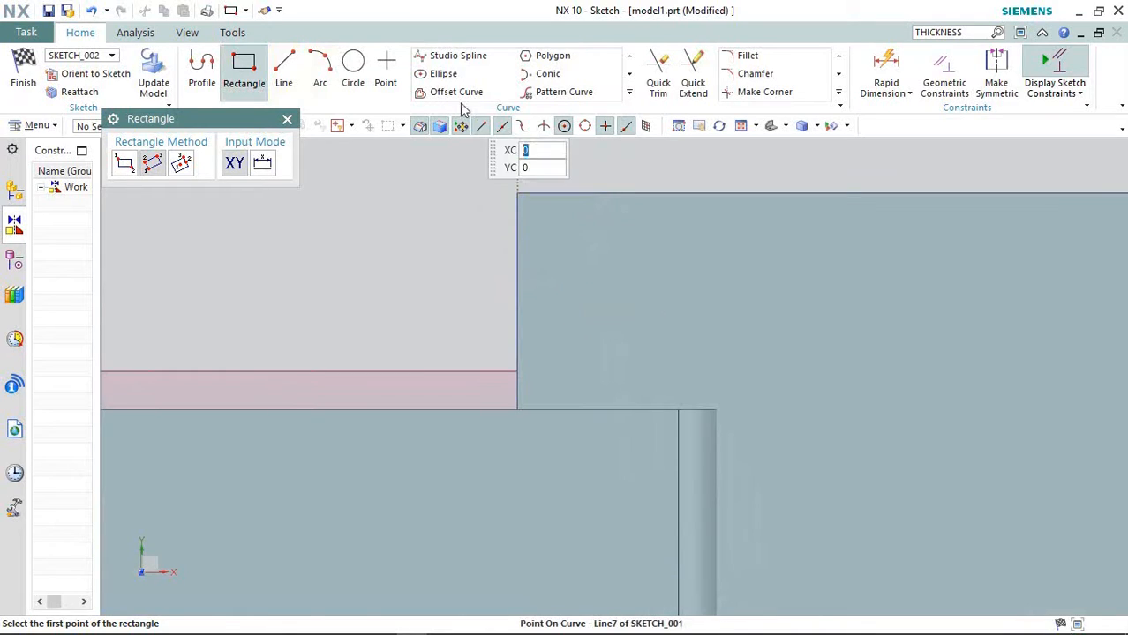
{"action": "key", "text": "Escape"}
Step: Offset the plate's four-sided outline inward by 0.5 mm with a driving dimension and finish the sketch
{"action": "key", "text": "o"}
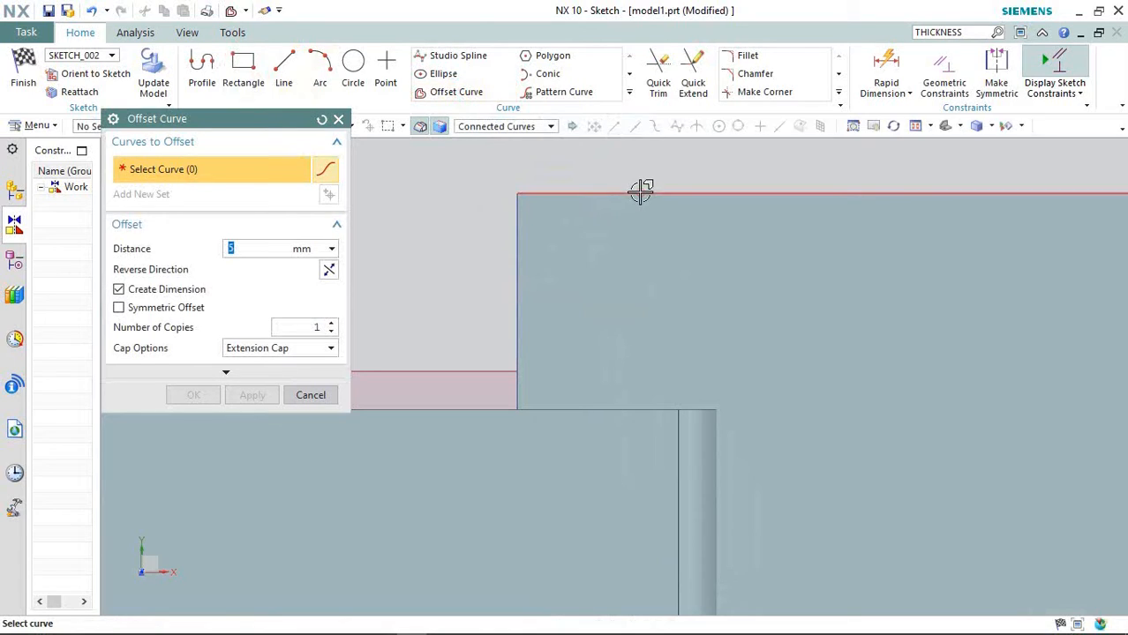
{"action": "scroll", "coordinate": [602, 247], "scroll_direction": "up", "scroll_amount": 2}
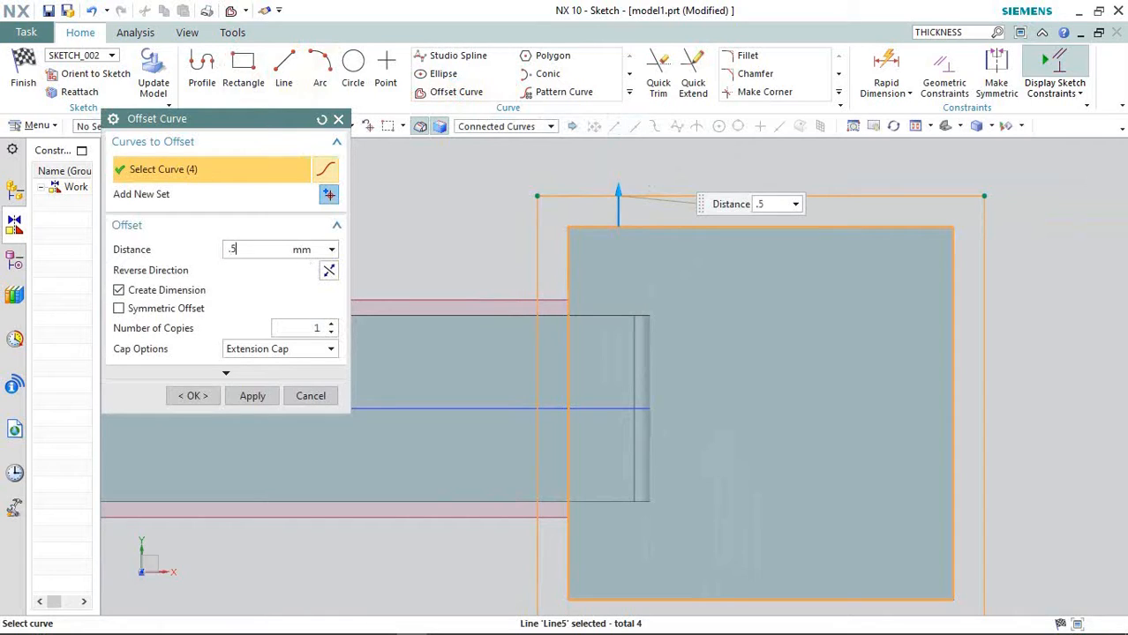
{"action": "left_click", "coordinate": [330, 274]}
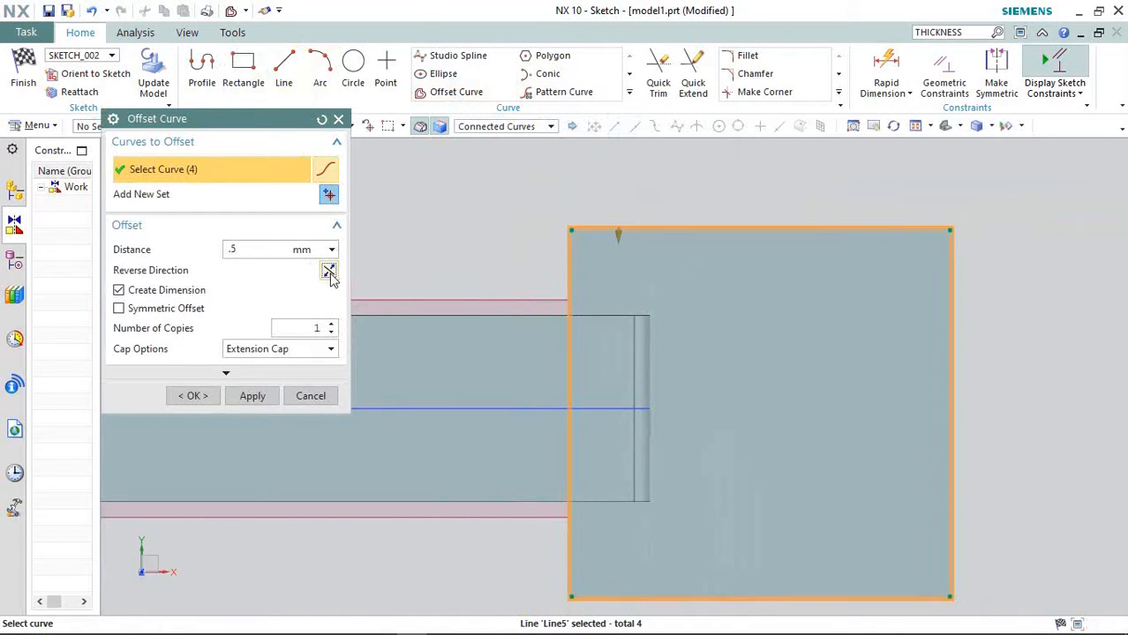
{"action": "left_click", "coordinate": [213, 395]}
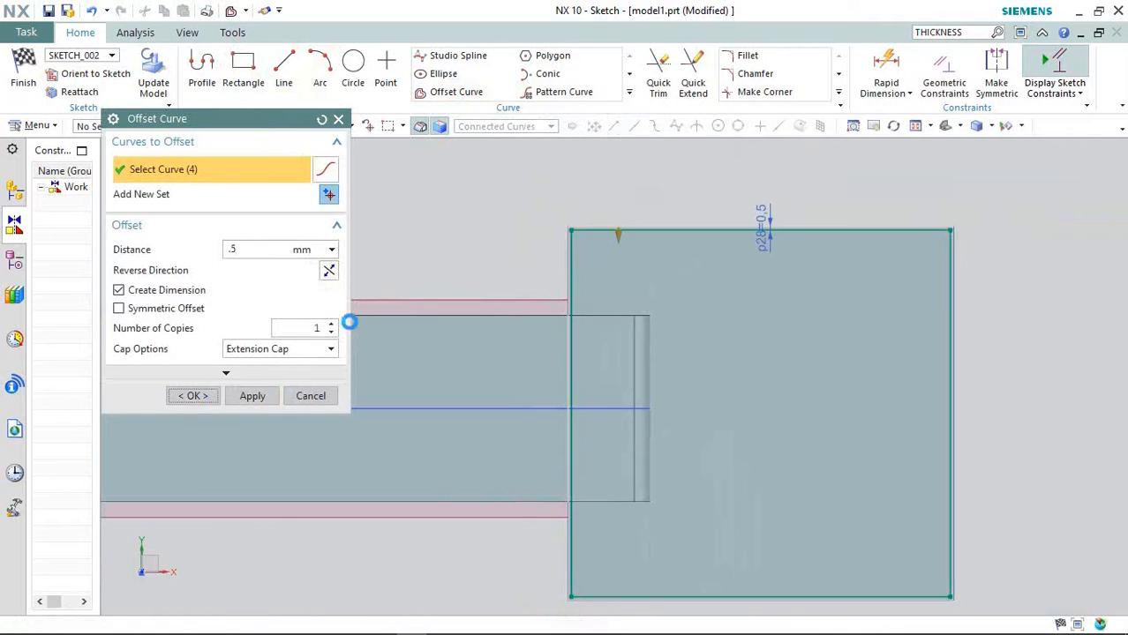
{"action": "middle_click_drag", "start_coordinate": [872, 461], "coordinate": [880, 385]}
{"action": "key", "text": "ctrl+q"}
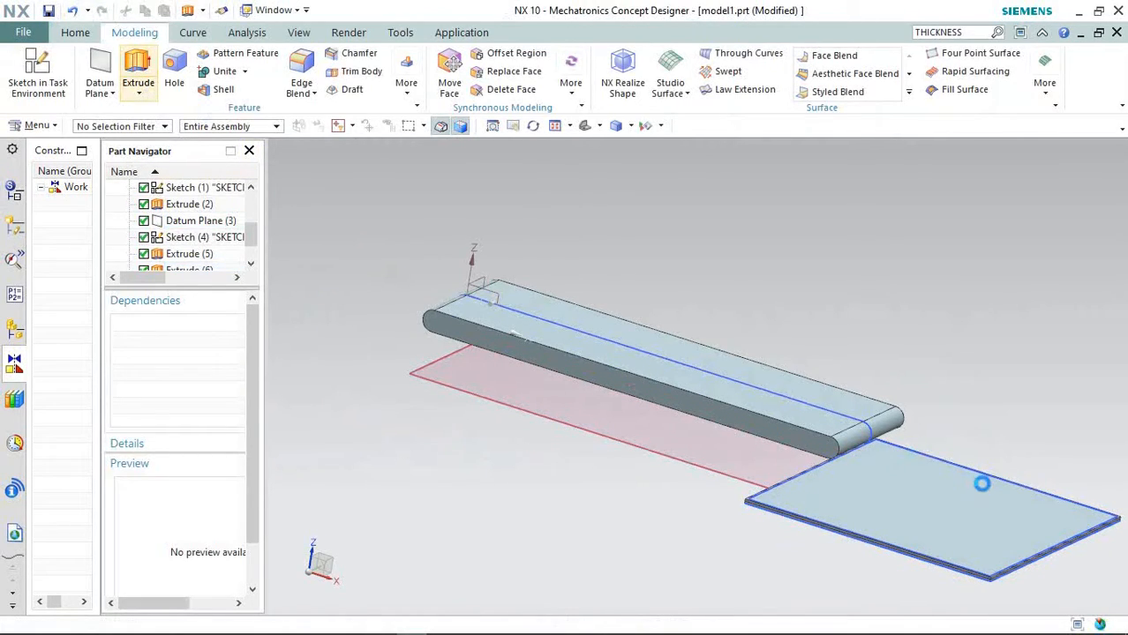
Step: Extrude the rim between the offset outline and the plate's outer edges from 0 to 5 mm along ZC with no Boolean
{"action": "scroll", "coordinate": [982, 572], "scroll_direction": "up", "scroll_amount": 3}
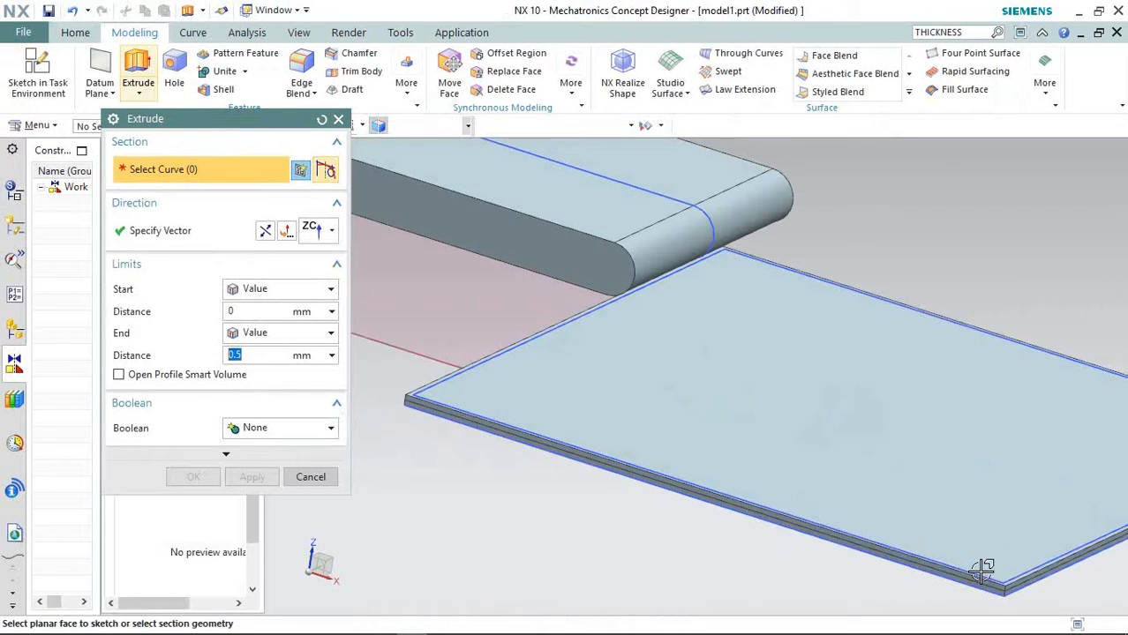
{"action": "scroll", "coordinate": [919, 559], "scroll_direction": "up", "scroll_amount": 4}
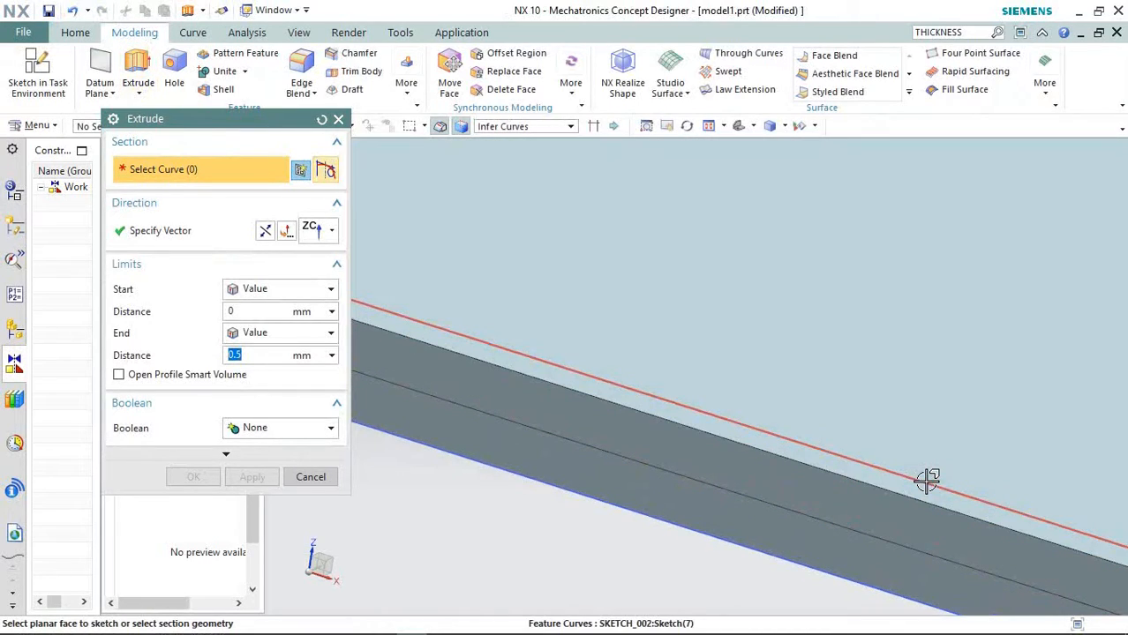
{"action": "left_click", "coordinate": [926, 481]}
{"action": "scroll", "coordinate": [722, 454], "scroll_direction": "down", "scroll_amount": 4}
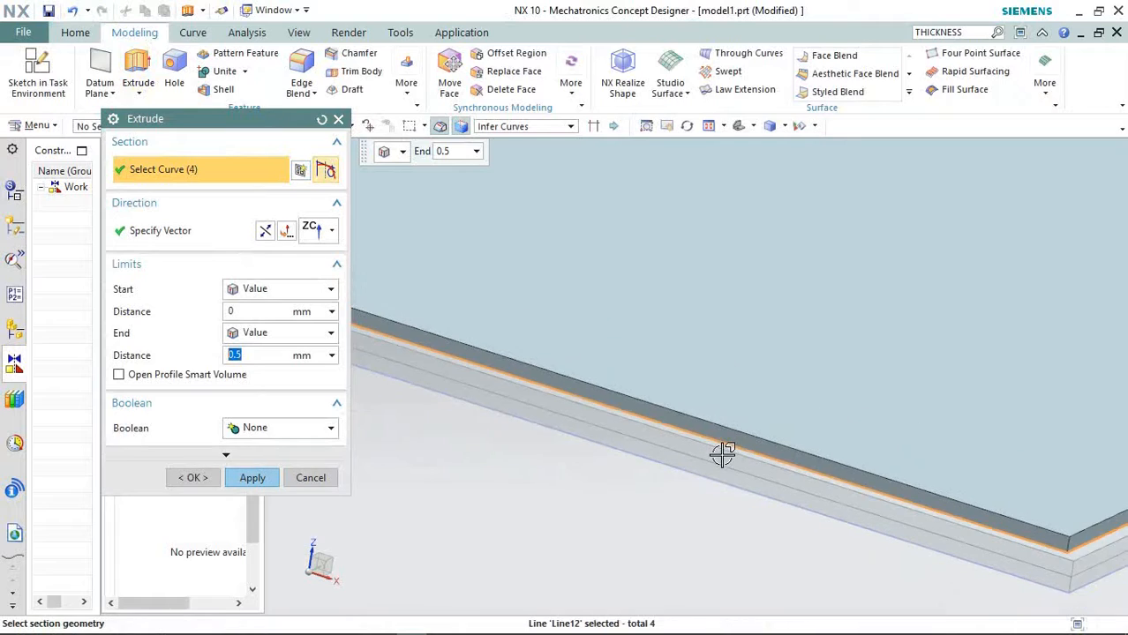
{"action": "scroll", "coordinate": [722, 455], "scroll_direction": "down", "scroll_amount": 2}
{"action": "scroll", "coordinate": [732, 478], "scroll_direction": "up", "scroll_amount": 4}
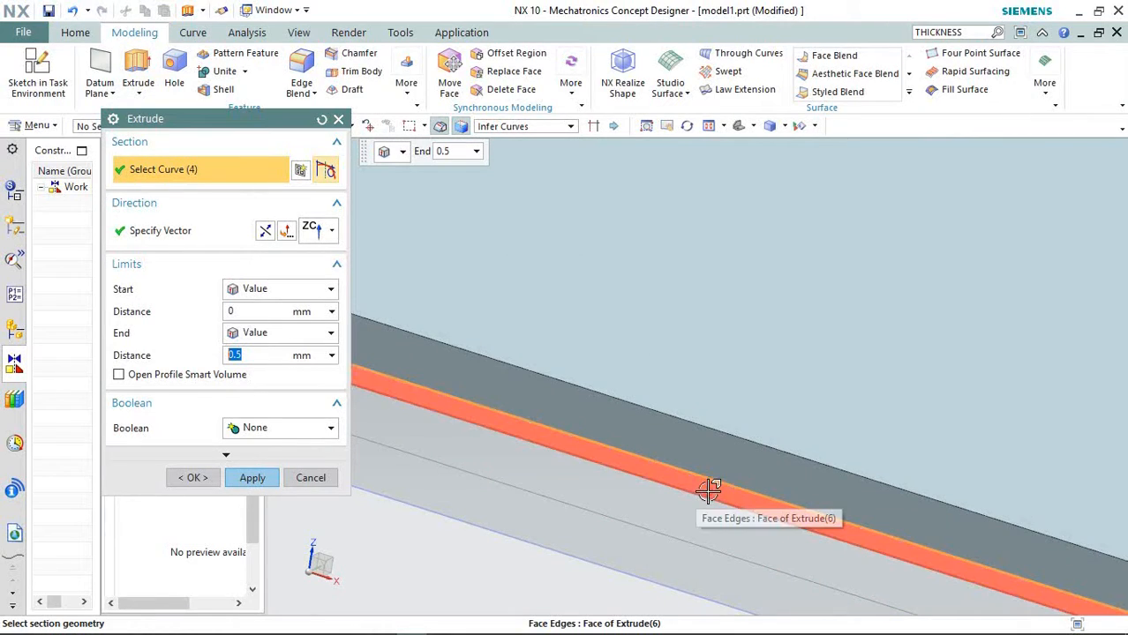
{"action": "left_click", "coordinate": [708, 491]}
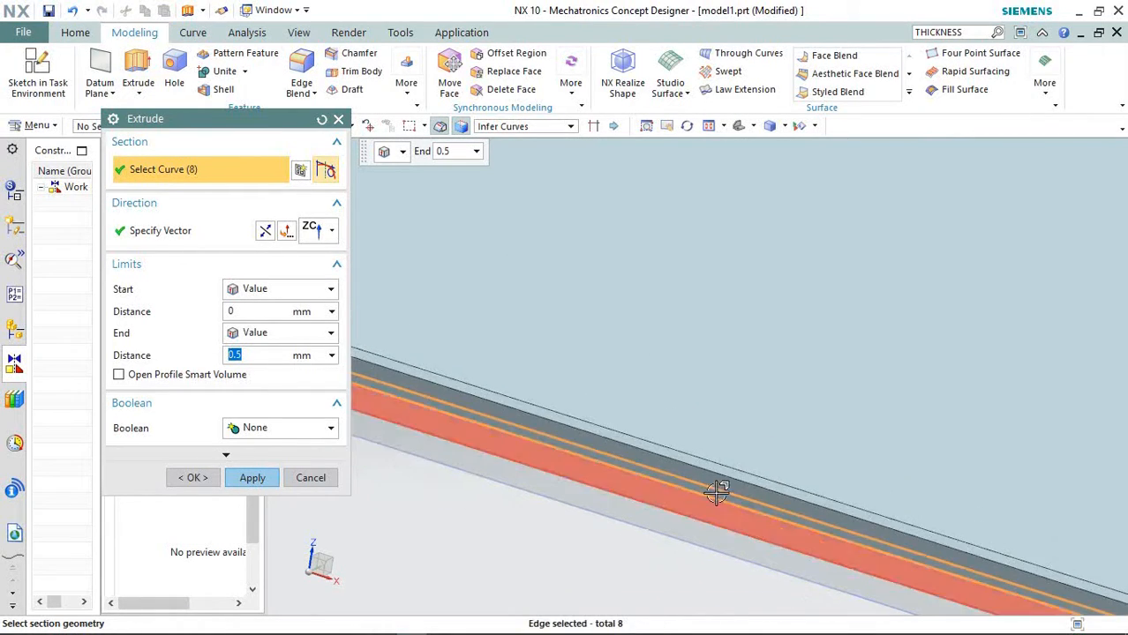
{"action": "scroll", "coordinate": [709, 491], "scroll_direction": "down", "scroll_amount": 5}
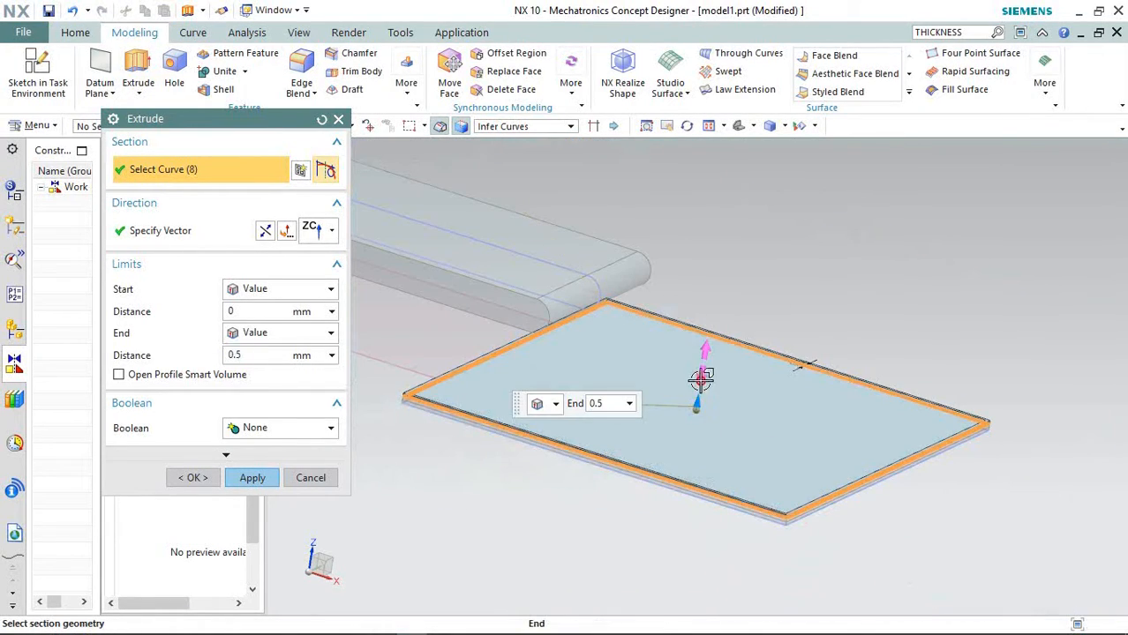
{"action": "type", "text": "5"}
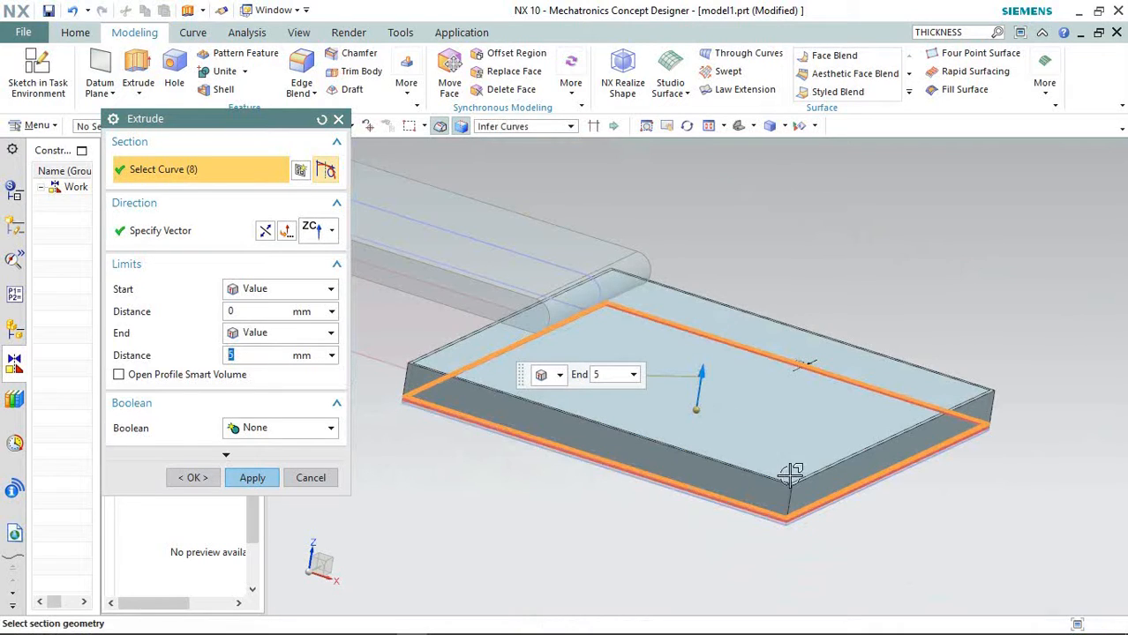
{"action": "middle_click_drag", "start_coordinate": [712, 402], "coordinate": [808, 500]}
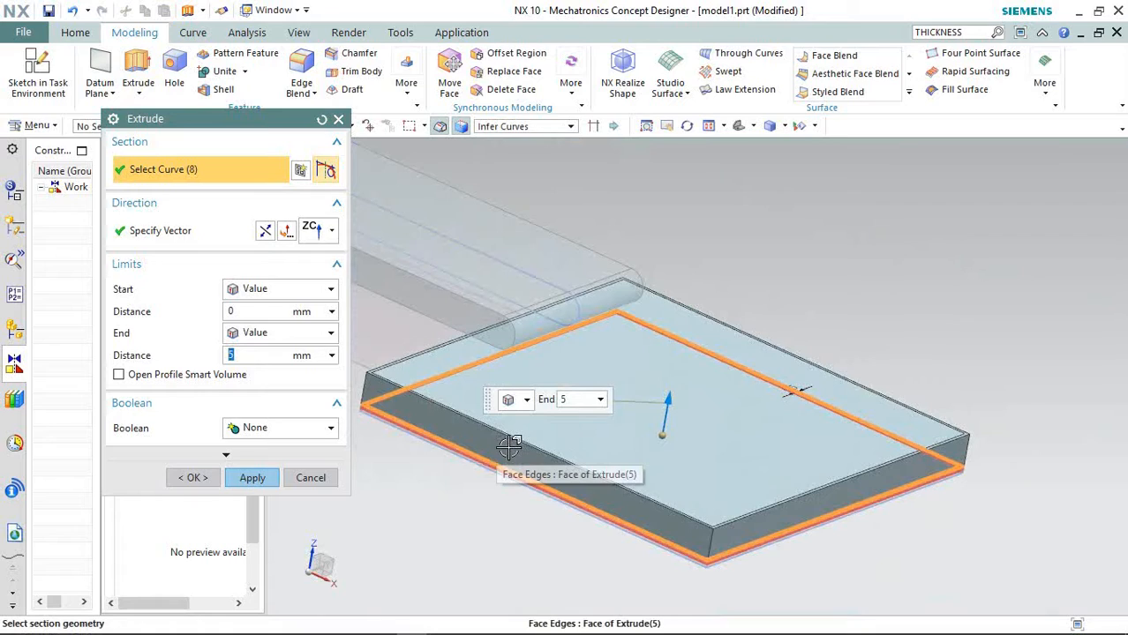
{"action": "middle_click_drag", "start_coordinate": [509, 448], "coordinate": [556, 424]}
{"action": "left_click", "coordinate": [250, 479]}
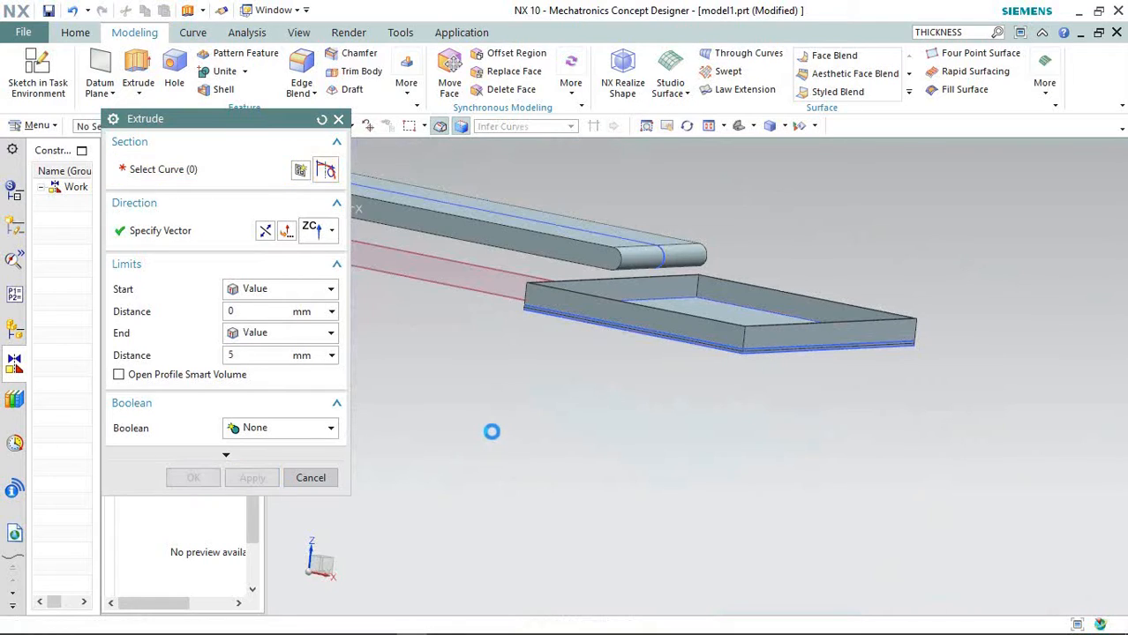
{"action": "left_click", "coordinate": [311, 479]}
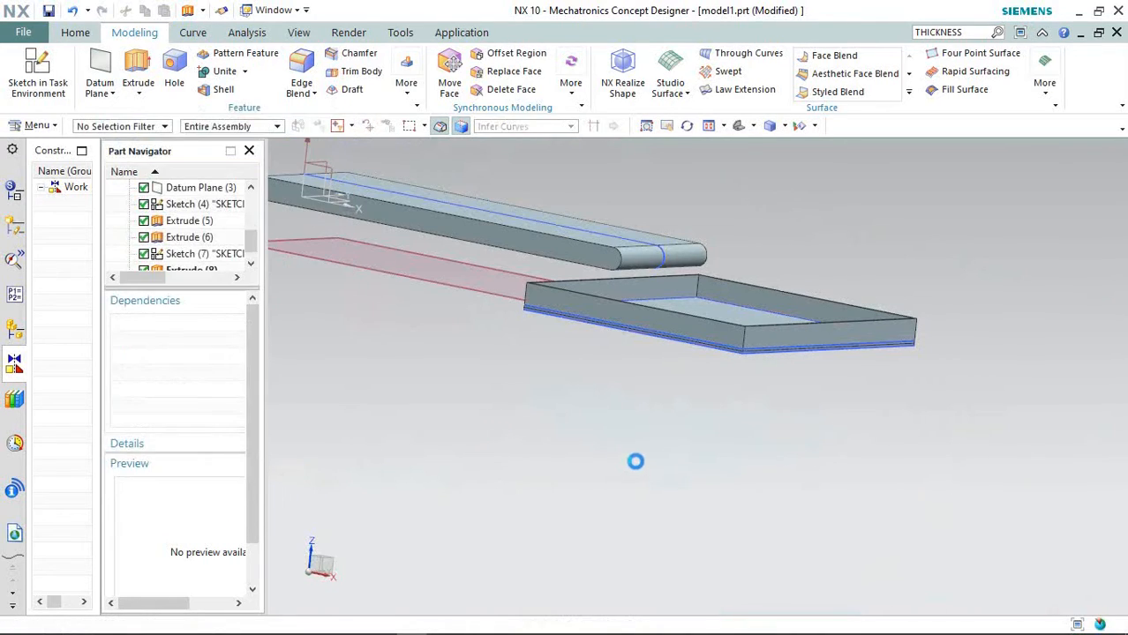
Step: Create a datum plane offset 50 mm from the YZ plane of the datum coordinate system, crossing the bar
{"action": "scroll", "coordinate": [696, 476], "scroll_direction": "down", "scroll_amount": 3}
{"action": "mouse_move", "coordinate": [695, 476]}
{"action": "middle_mouse_down"}
{"action": "mouse_move", "coordinate": [690, 458]}
{"action": "mouse_move", "coordinate": [715, 471]}
{"action": "mouse_move", "coordinate": [682, 468]}
{"action": "mouse_move", "coordinate": [721, 519]}
{"action": "mouse_move", "coordinate": [707, 482]}
{"action": "middle_mouse_up"}
{"action": "scroll", "coordinate": [522, 187], "scroll_direction": "up", "scroll_amount": 1}
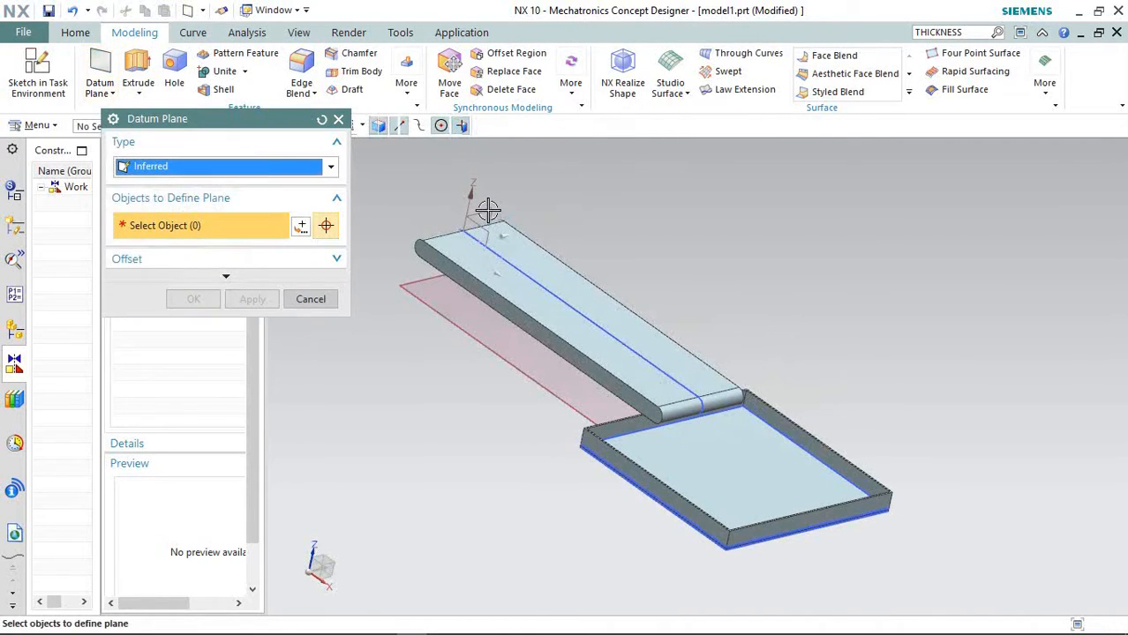
{"action": "left_click", "coordinate": [489, 212]}
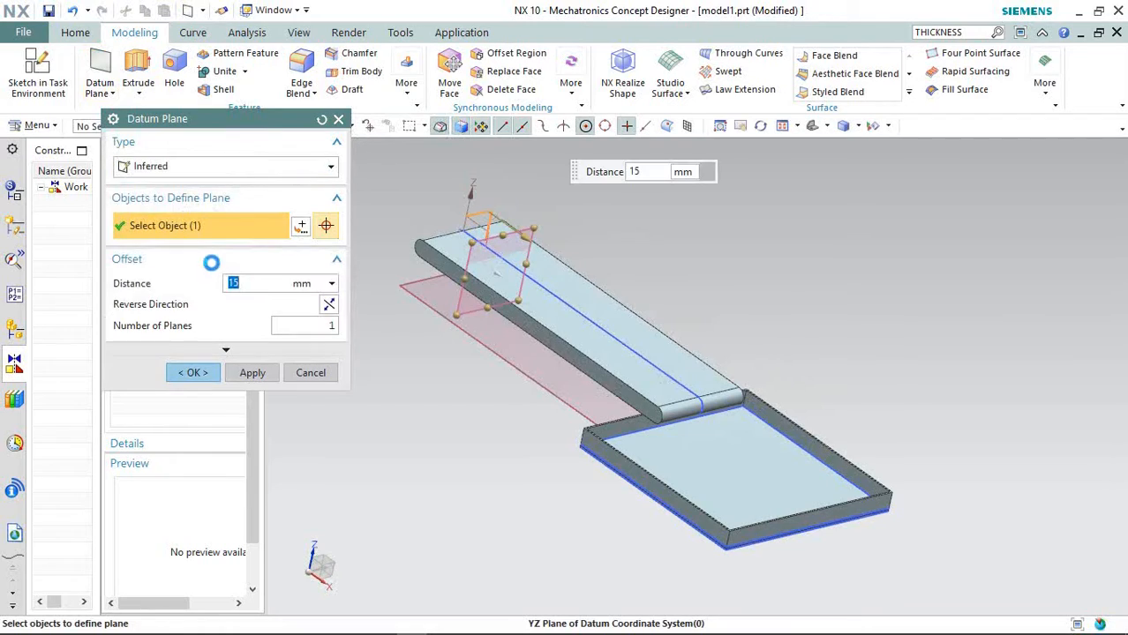
{"action": "type", "text": "50"}
{"action": "key", "text": "Return"}
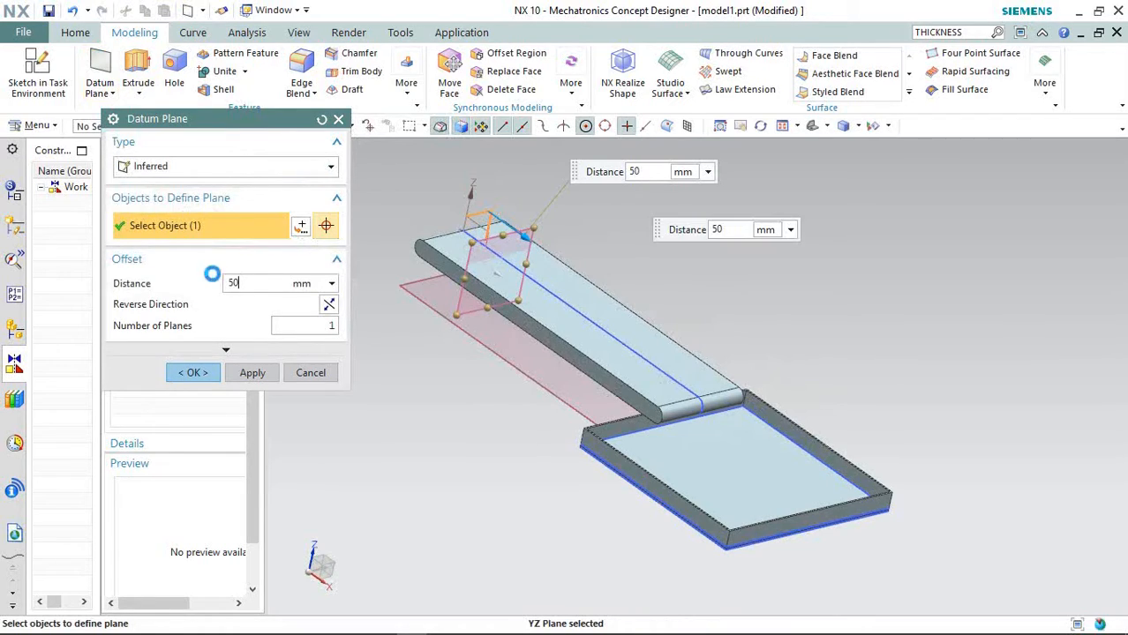
{"action": "left_click", "coordinate": [195, 375]}
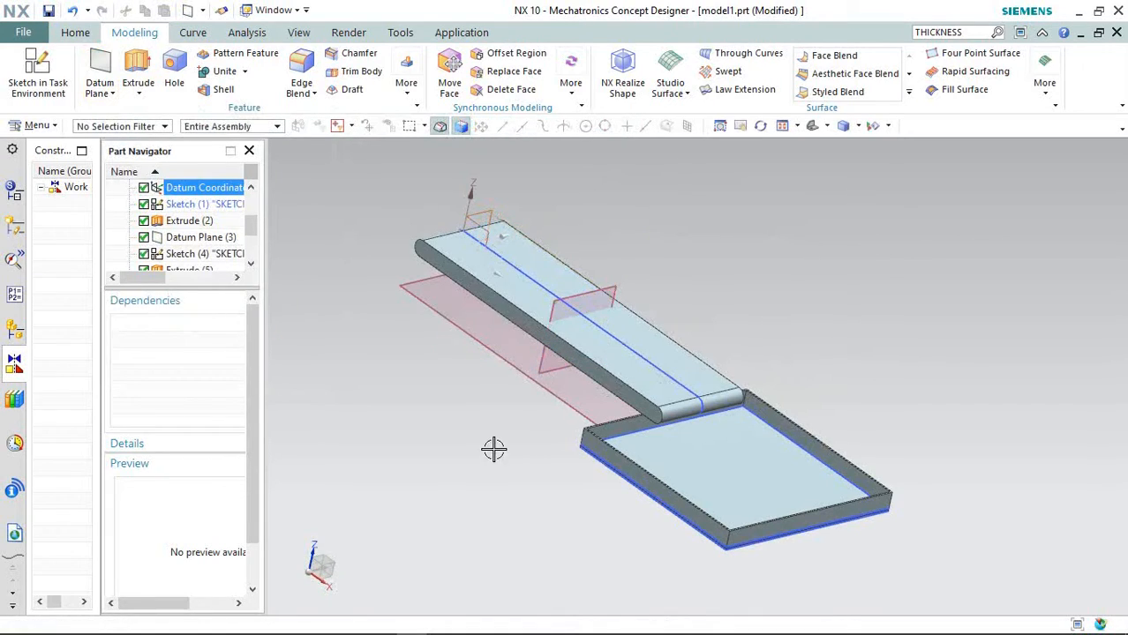
Step: Start a sketch in the task environment on the vertical datum plane crossing the middle of the bar
{"action": "middle_click_drag", "start_coordinate": [493, 450], "coordinate": [441, 421]}
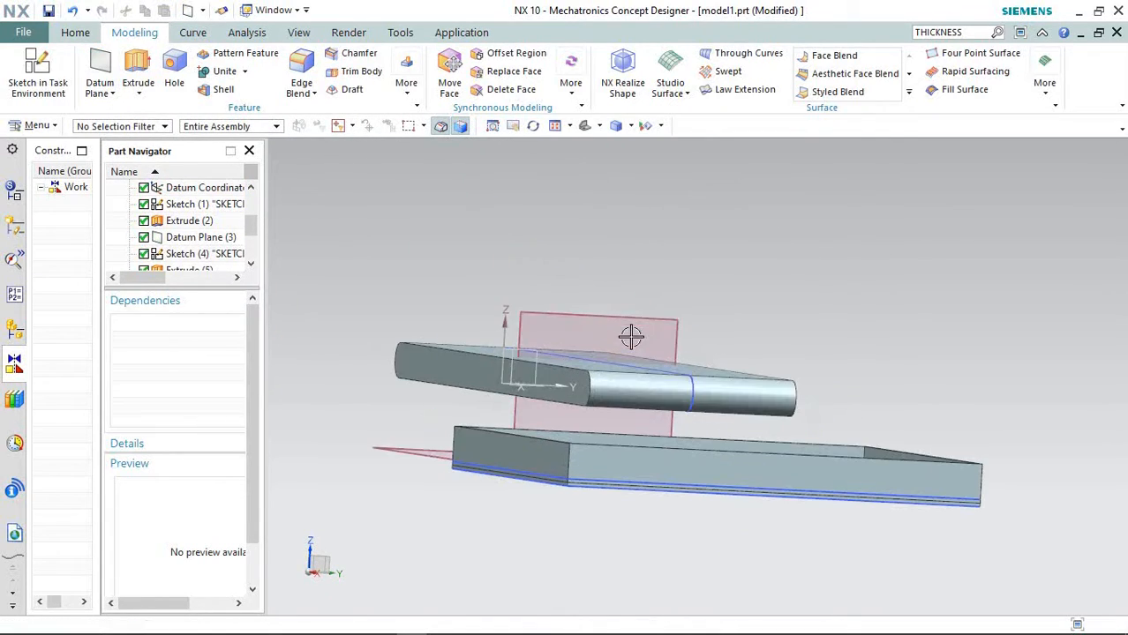
{"action": "left_click", "coordinate": [630, 316]}
{"action": "key", "text": "ctrl+b"}
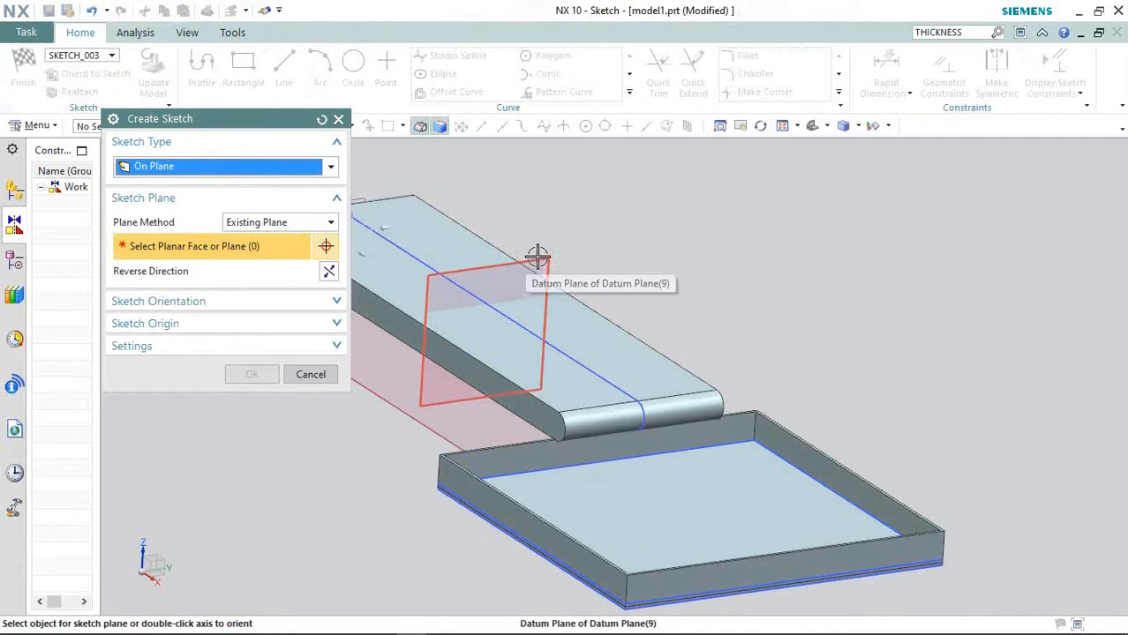
{"action": "left_click", "coordinate": [536, 256]}
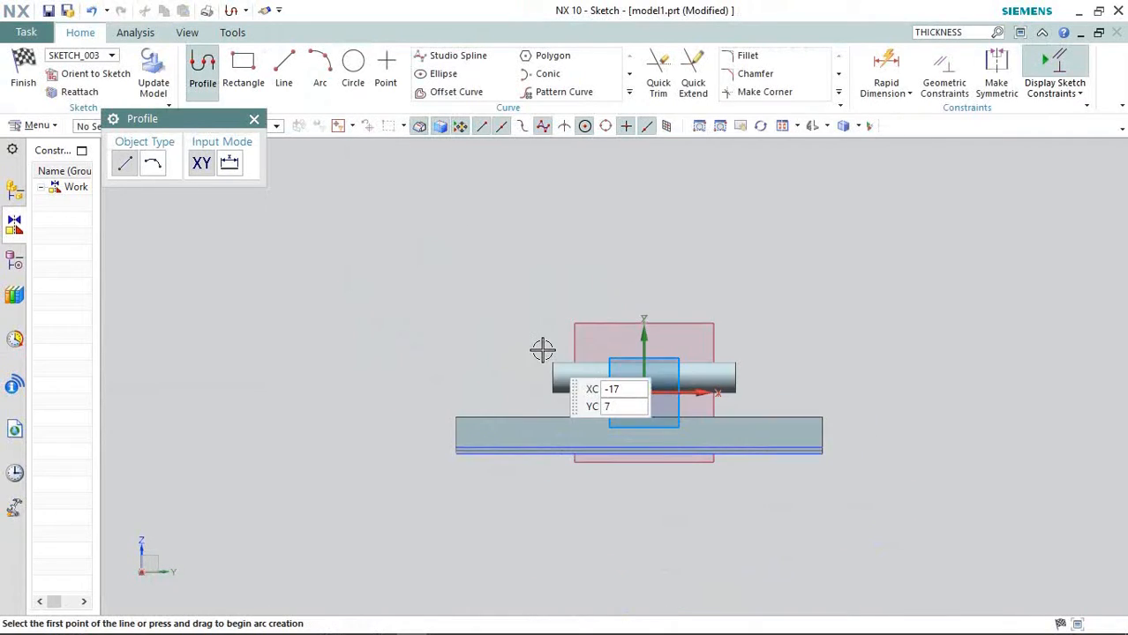
{"action": "left_click", "coordinate": [245, 70]}
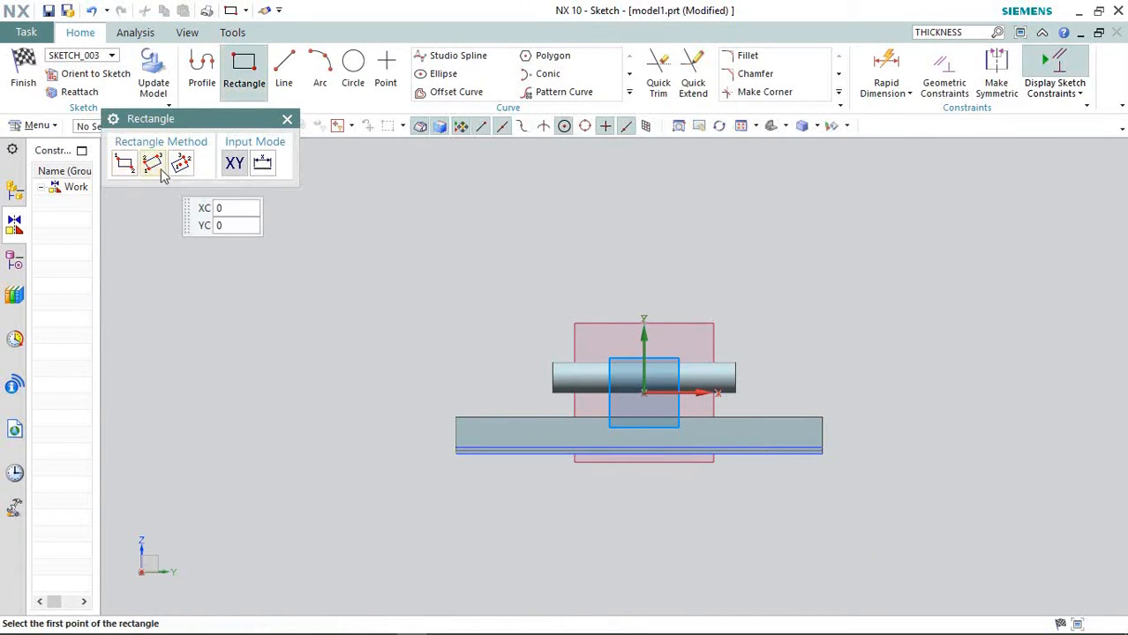
{"action": "scroll", "coordinate": [549, 335], "scroll_direction": "up", "scroll_amount": 1}
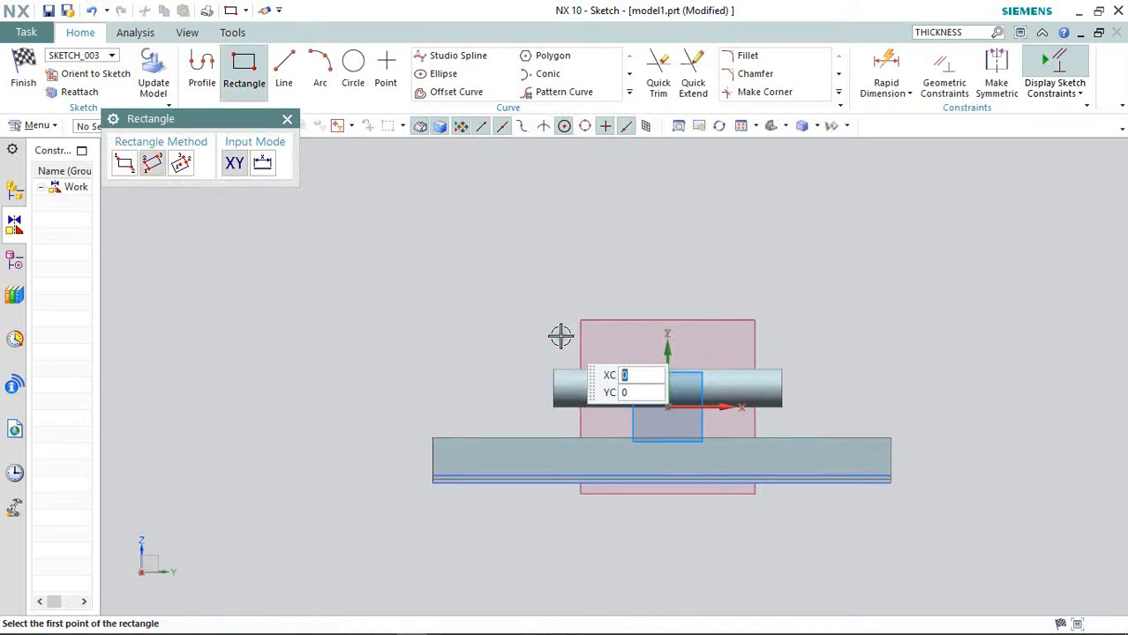
{"action": "right_click", "coordinate": [561, 335]}
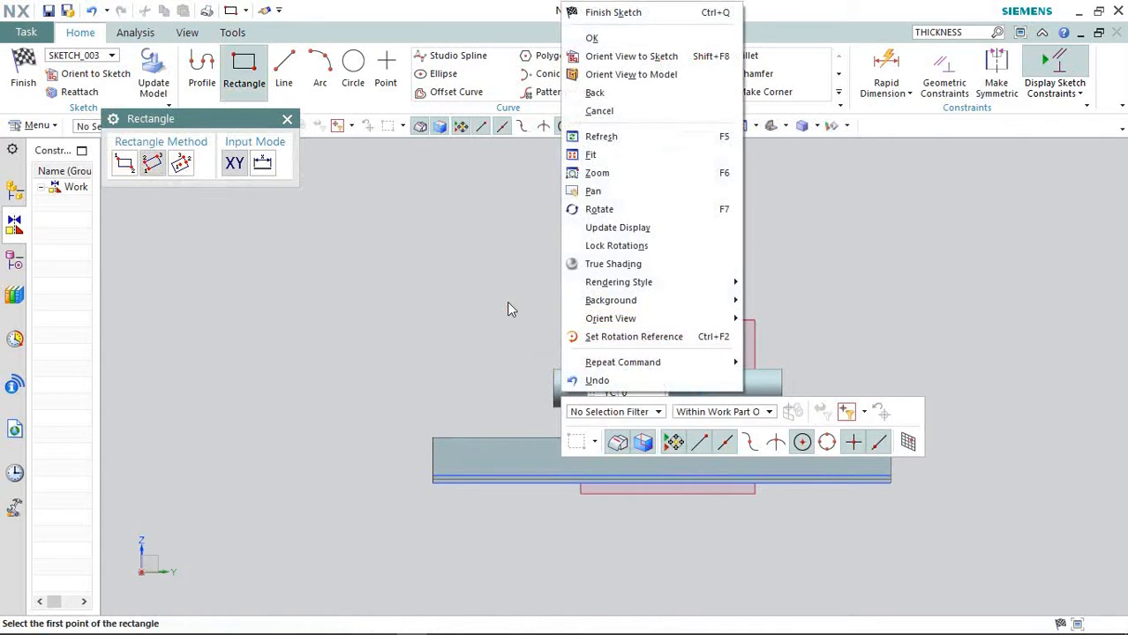
{"action": "left_click", "coordinate": [507, 301]}
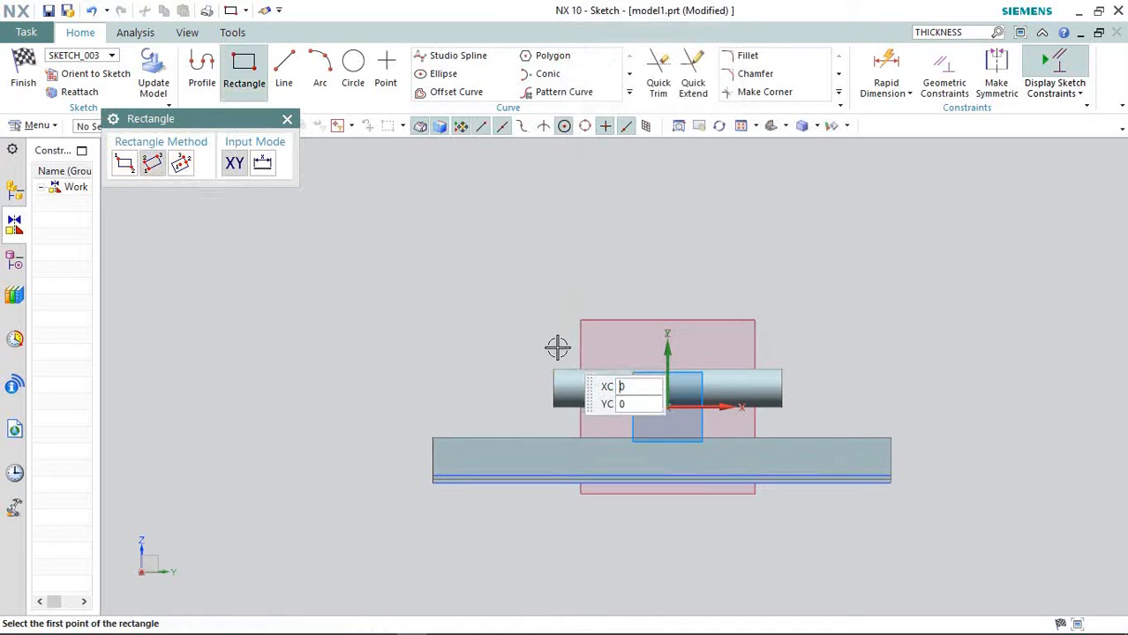
{"action": "scroll", "coordinate": [574, 362], "scroll_direction": "down", "scroll_amount": 3}
{"action": "scroll", "coordinate": [592, 374], "scroll_direction": "up", "scroll_amount": 1}
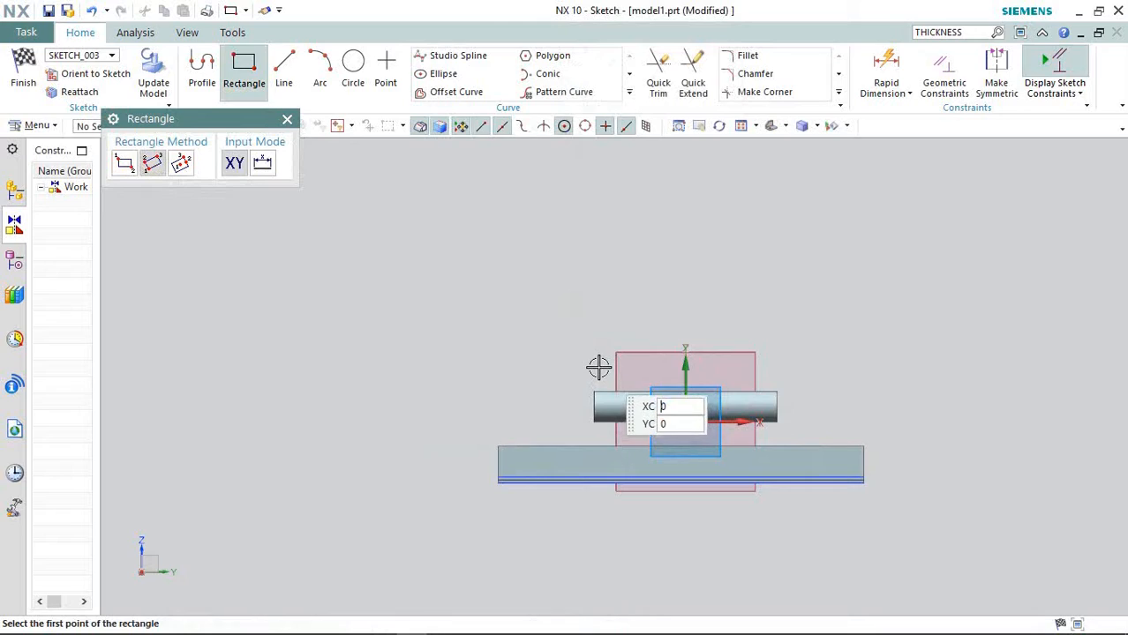
{"action": "left_click", "coordinate": [599, 368]}
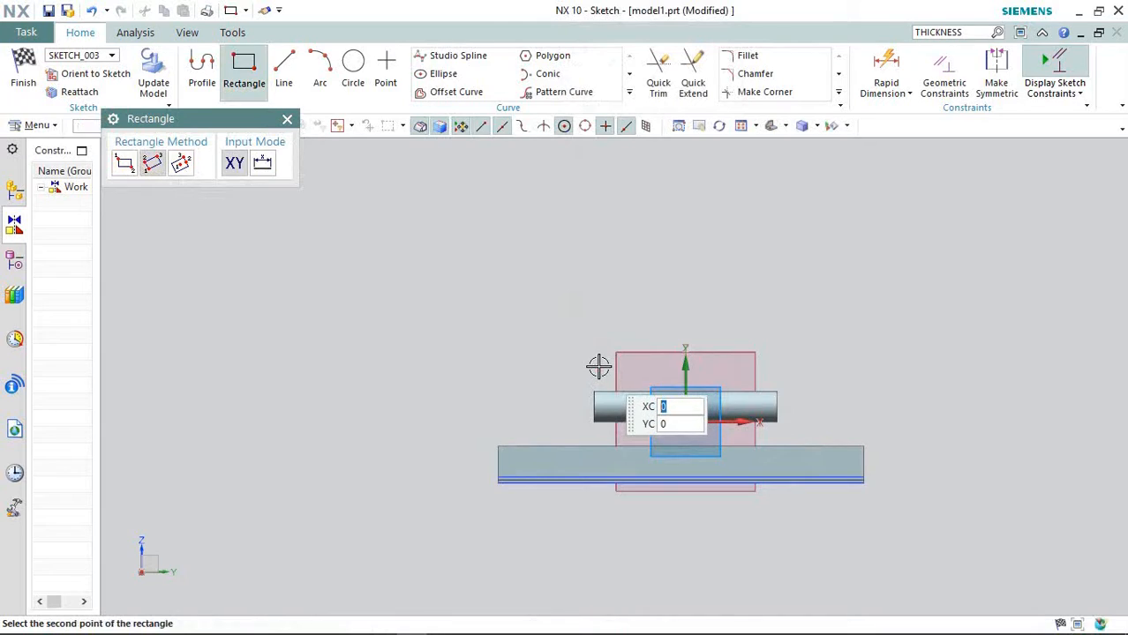
{"action": "left_click", "coordinate": [299, 295]}
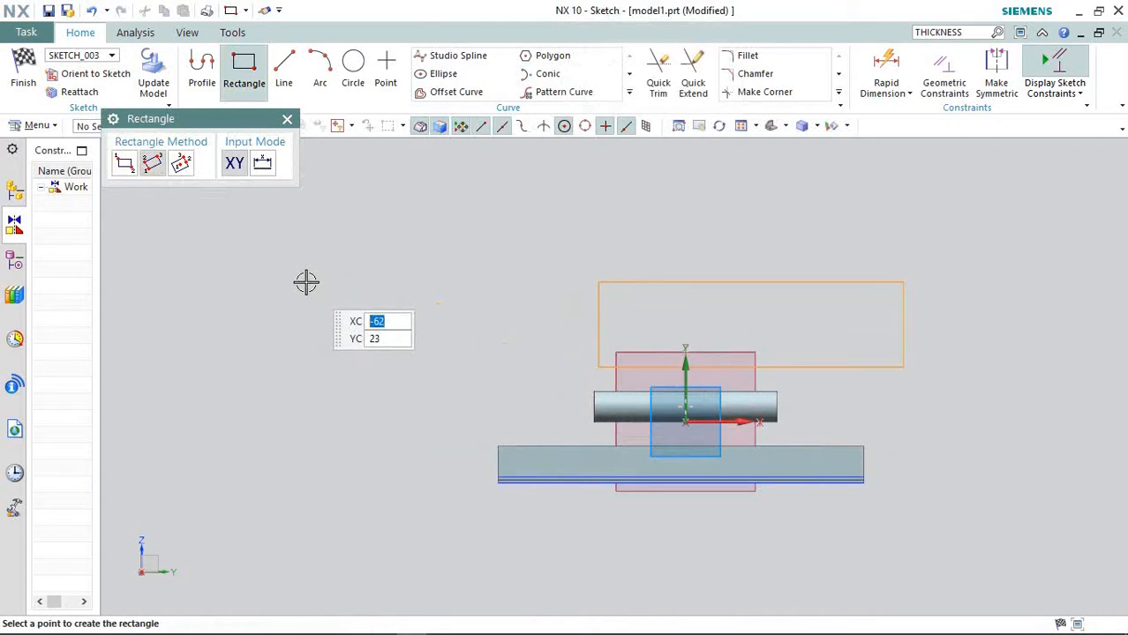
{"action": "key", "text": "Escape"}
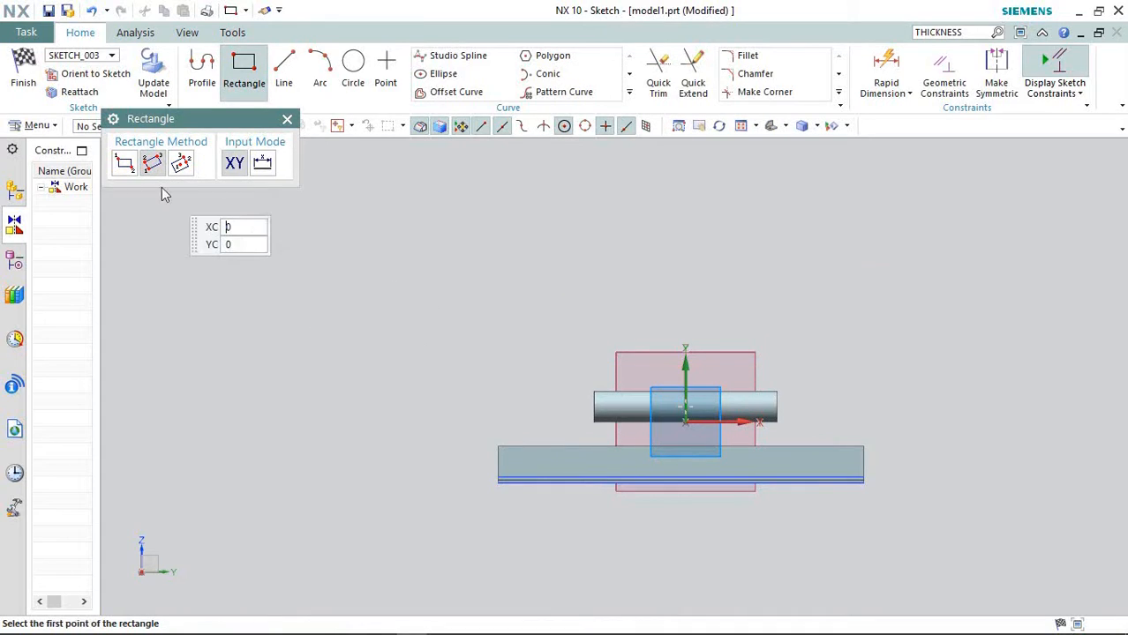
Step: Draw a slanted three-point rectangle rising away from the bar, about 57 mm long at an angle of about 161°
{"action": "left_click", "coordinate": [595, 373]}
{"action": "left_click", "coordinate": [321, 318]}
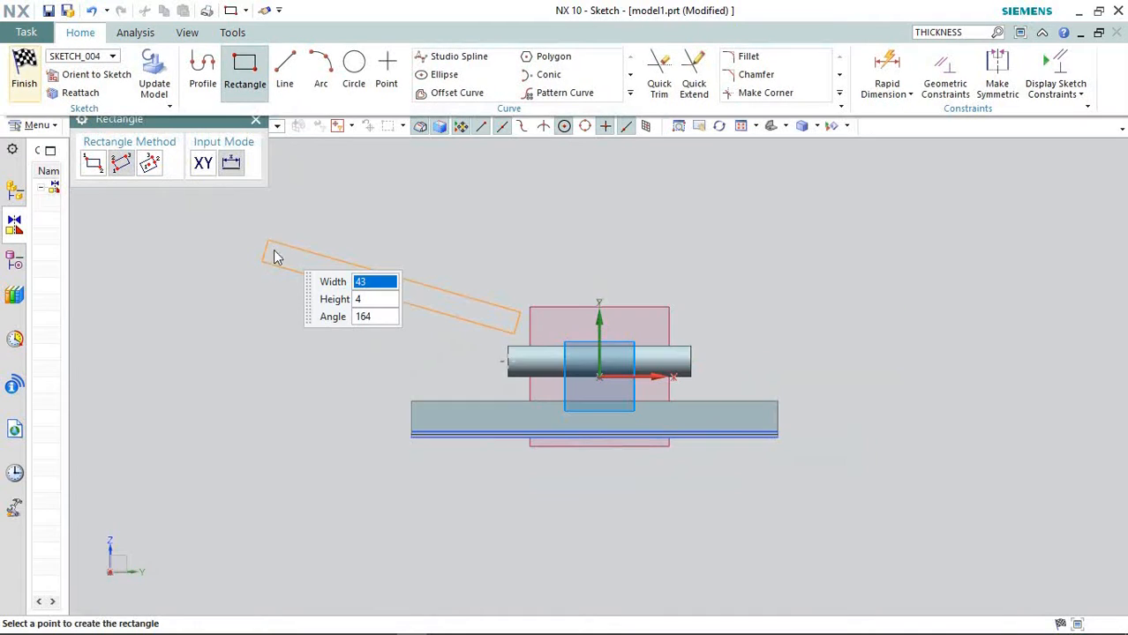
{"action": "left_click", "coordinate": [372, 306]}
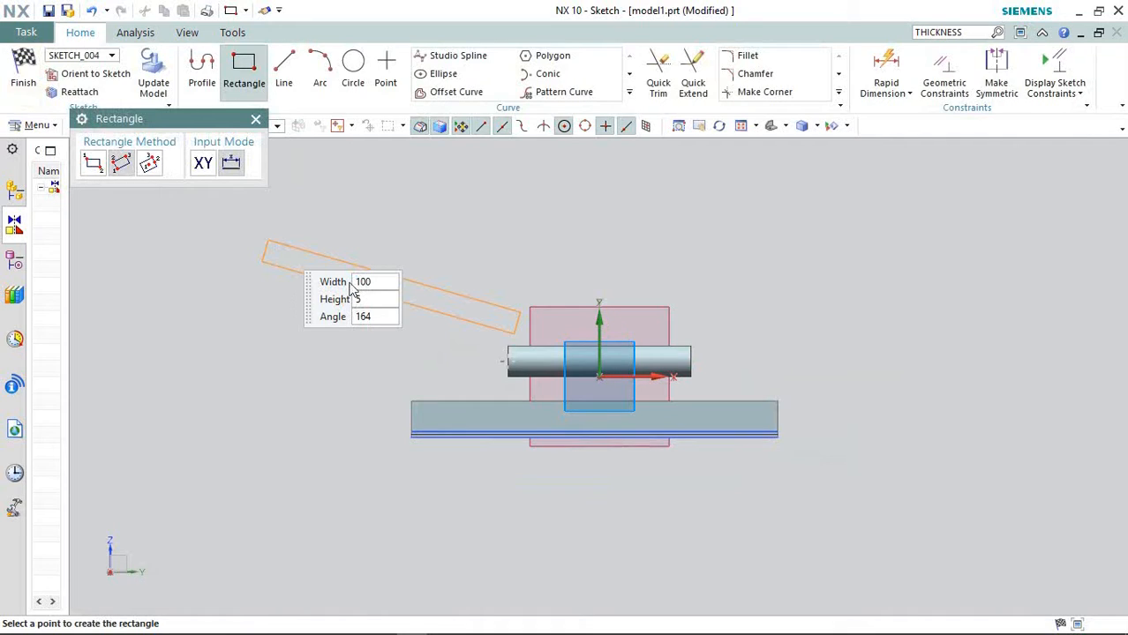
{"action": "type", "text": "1"}
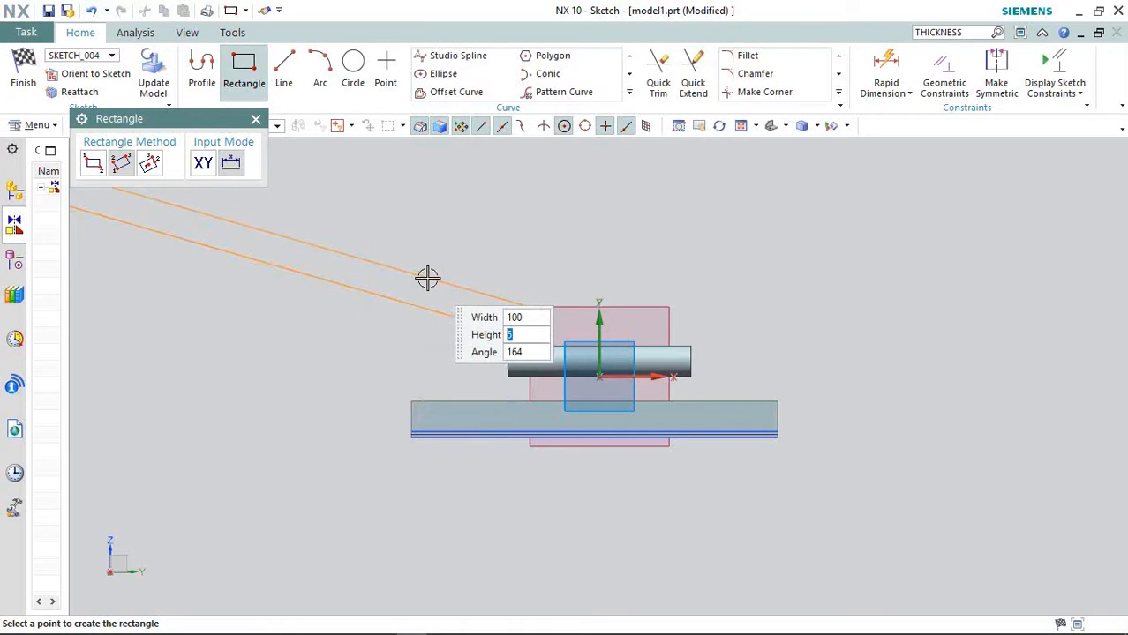
{"action": "scroll", "coordinate": [428, 279], "scroll_direction": "down", "scroll_amount": 1}
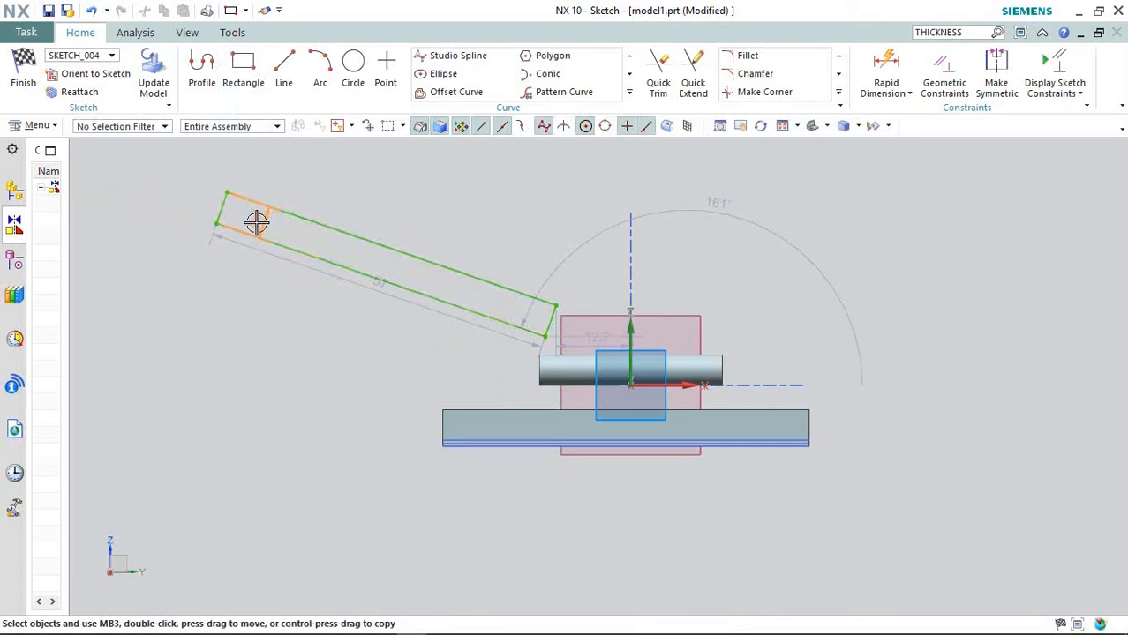
Step: Set the slanted rectangle's thickness to 5 mm and its length to 100 mm with driving dimensions
{"action": "double_click", "coordinate": [256, 222]}
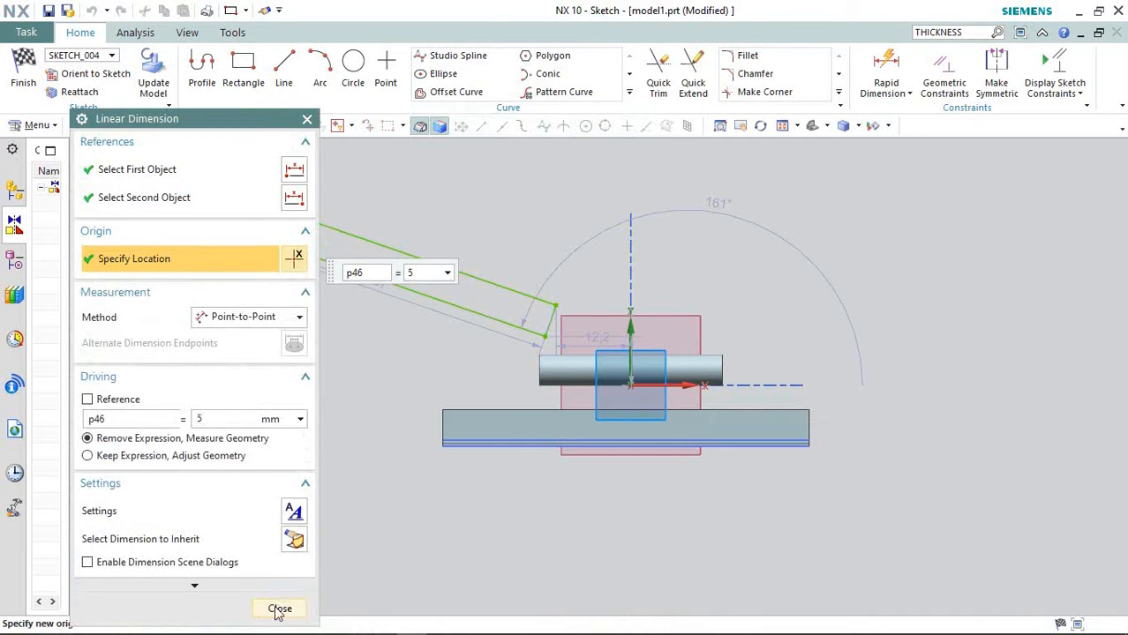
{"action": "key", "text": "Return"}
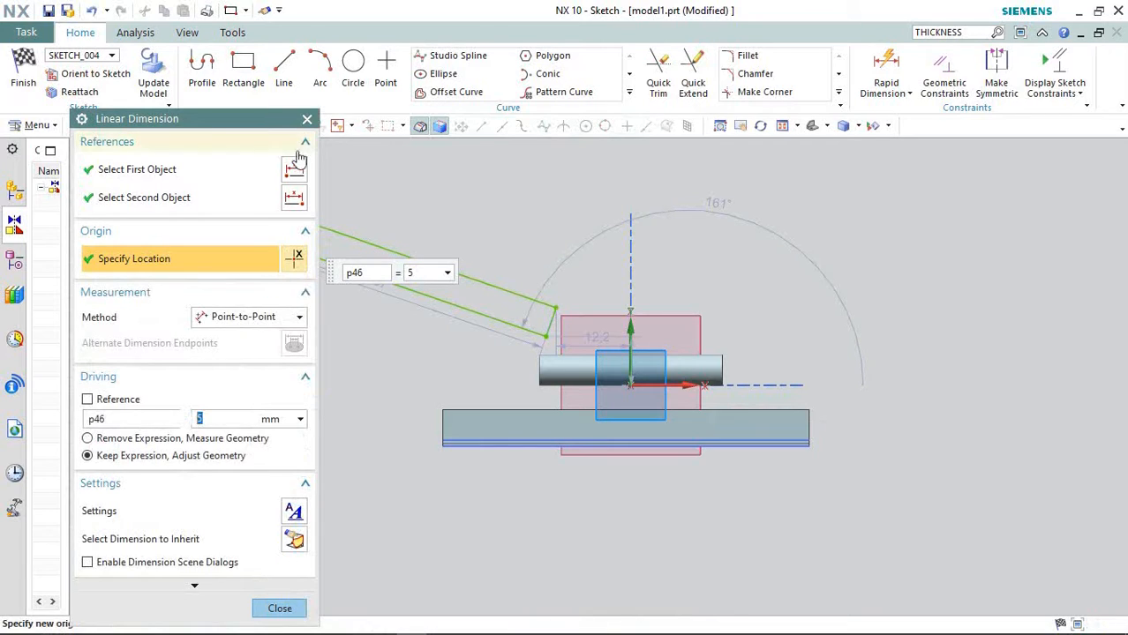
{"action": "left_click_drag", "start_coordinate": [215, 125], "coordinate": [144, 58]}
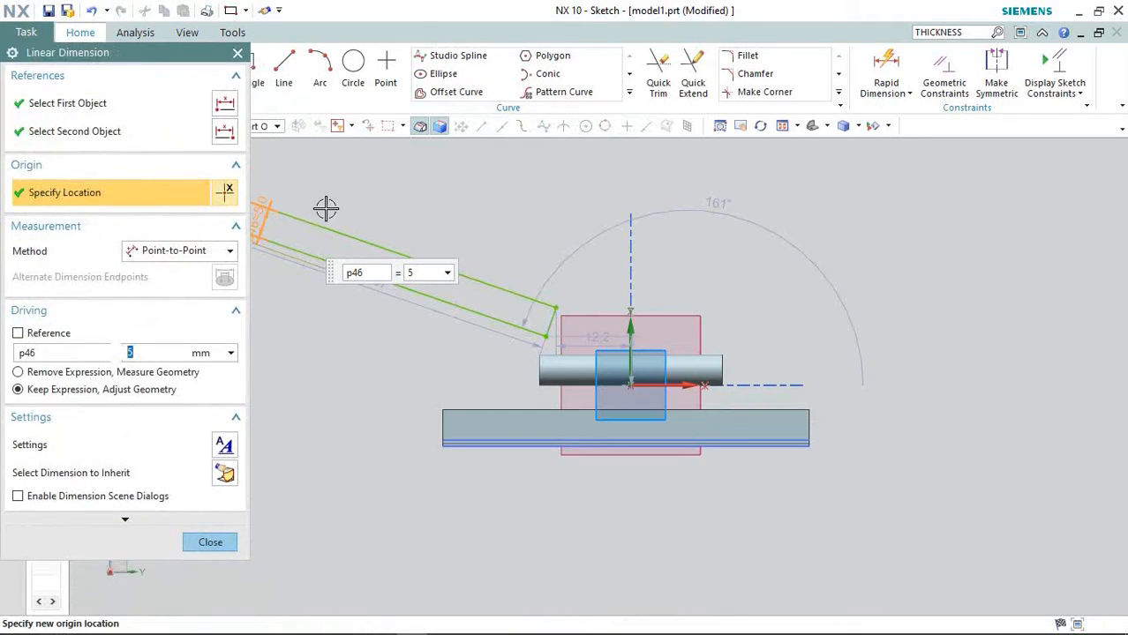
{"action": "scroll", "coordinate": [446, 340], "scroll_direction": "up", "scroll_amount": 2}
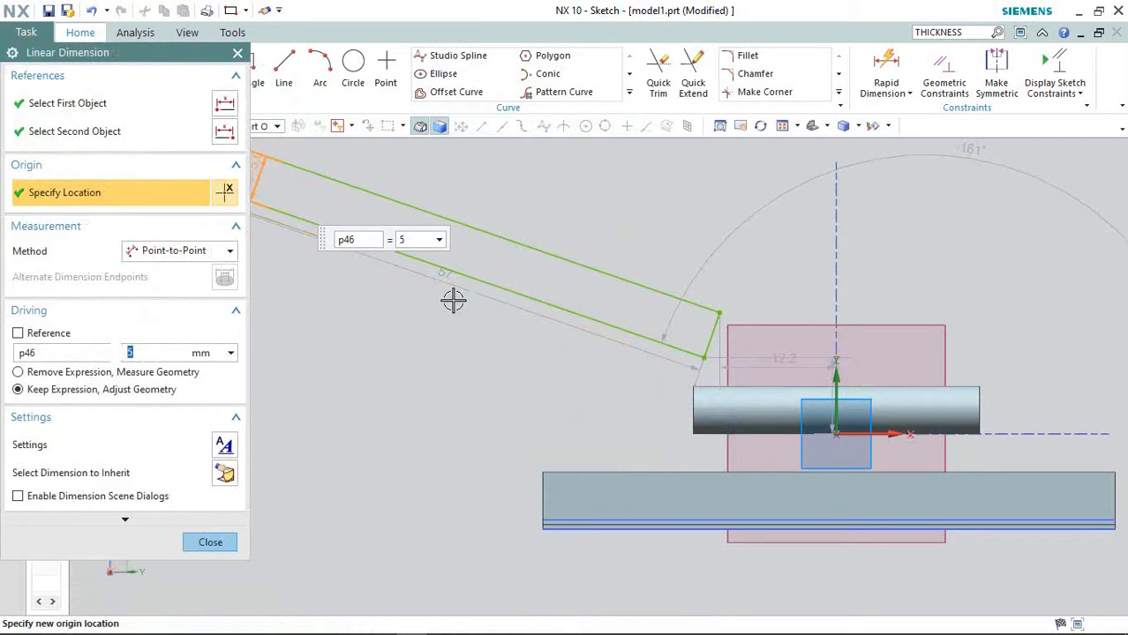
{"action": "double_click", "coordinate": [451, 282]}
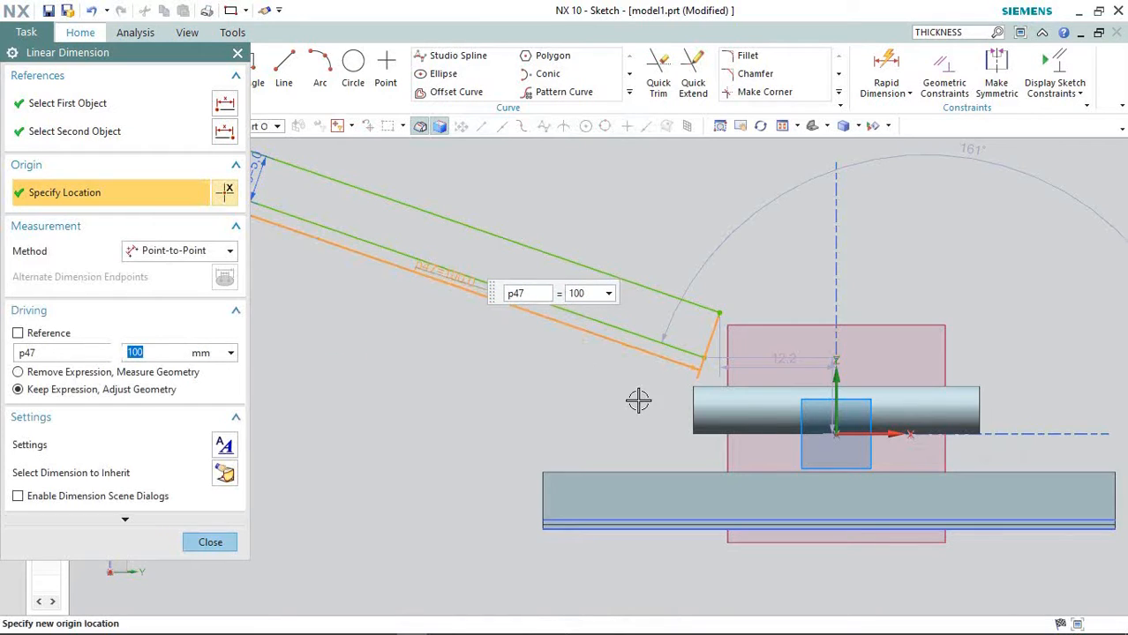
{"action": "scroll", "coordinate": [639, 401], "scroll_direction": "down", "scroll_amount": 5}
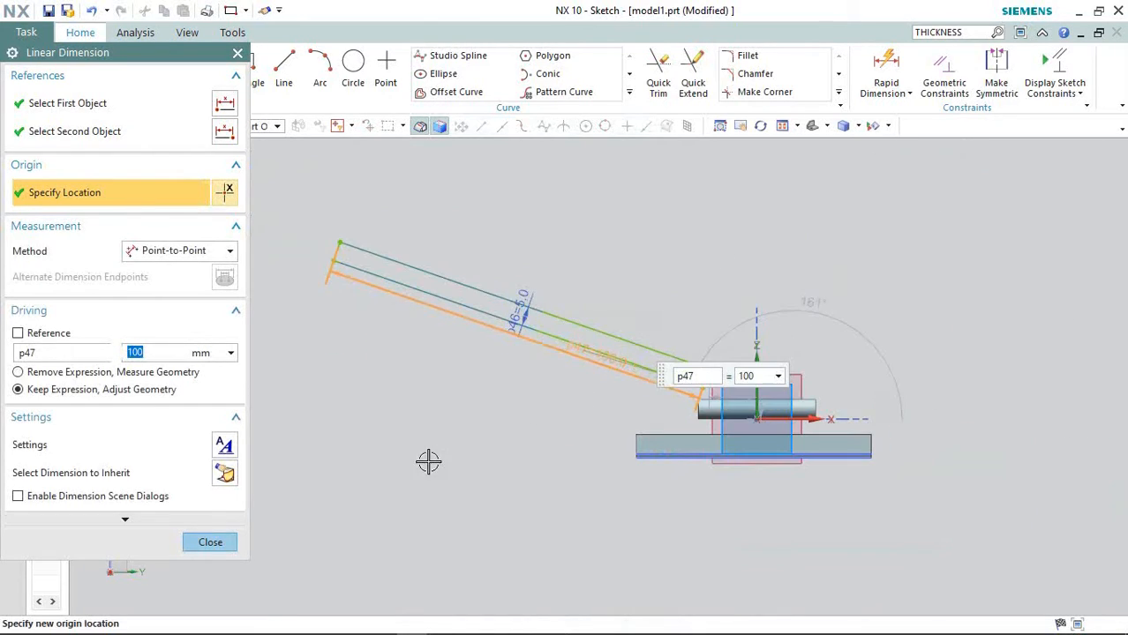
{"action": "left_click", "coordinate": [212, 545]}
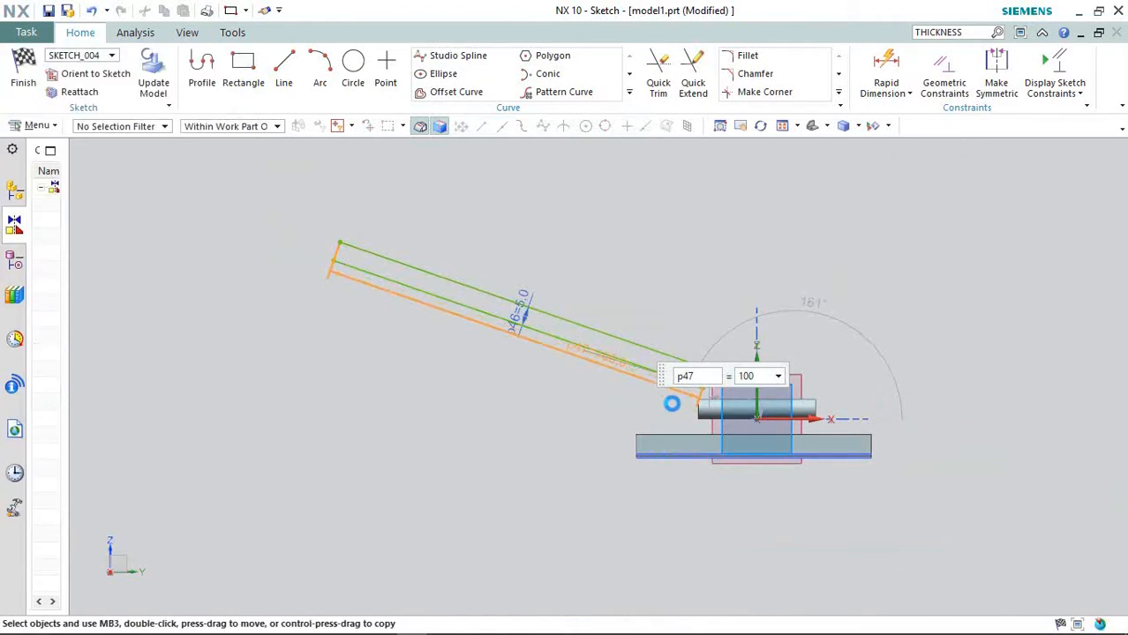
Step: Draw a circle centred on the midpoint of the rectangle's raised far edge, passing through that edge's upper corner
{"action": "scroll", "coordinate": [734, 404], "scroll_direction": "up", "scroll_amount": 3}
{"action": "scroll", "coordinate": [734, 404], "scroll_direction": "down", "scroll_amount": 2}
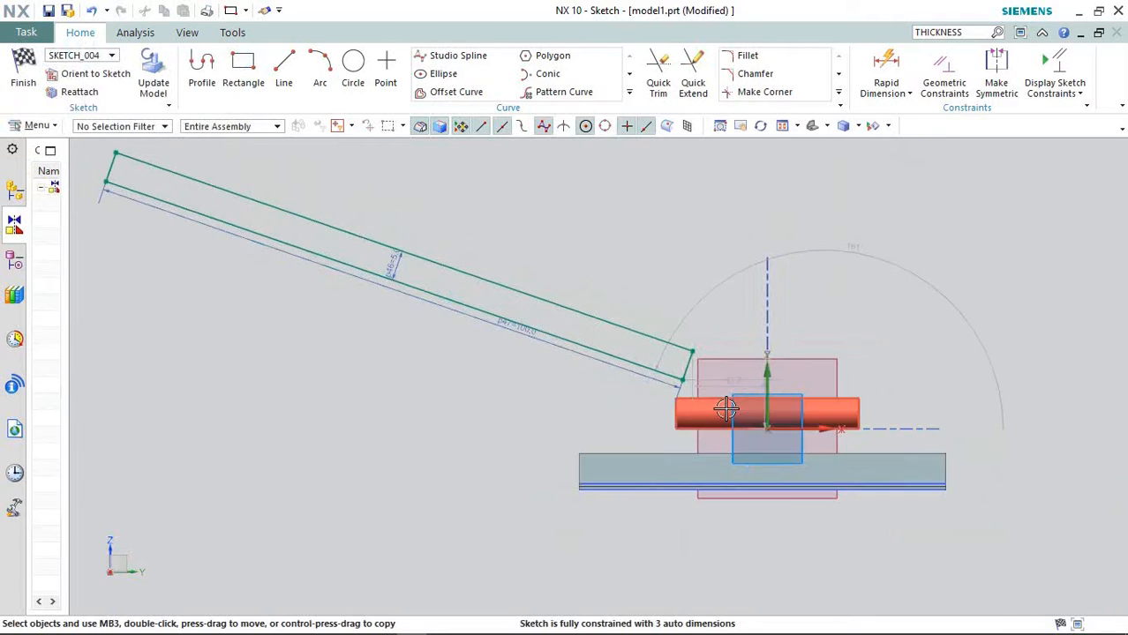
{"action": "scroll", "coordinate": [410, 327], "scroll_direction": "down", "scroll_amount": 1}
{"action": "scroll", "coordinate": [223, 207], "scroll_direction": "up", "scroll_amount": 2}
{"action": "scroll", "coordinate": [220, 206], "scroll_direction": "up", "scroll_amount": 2}
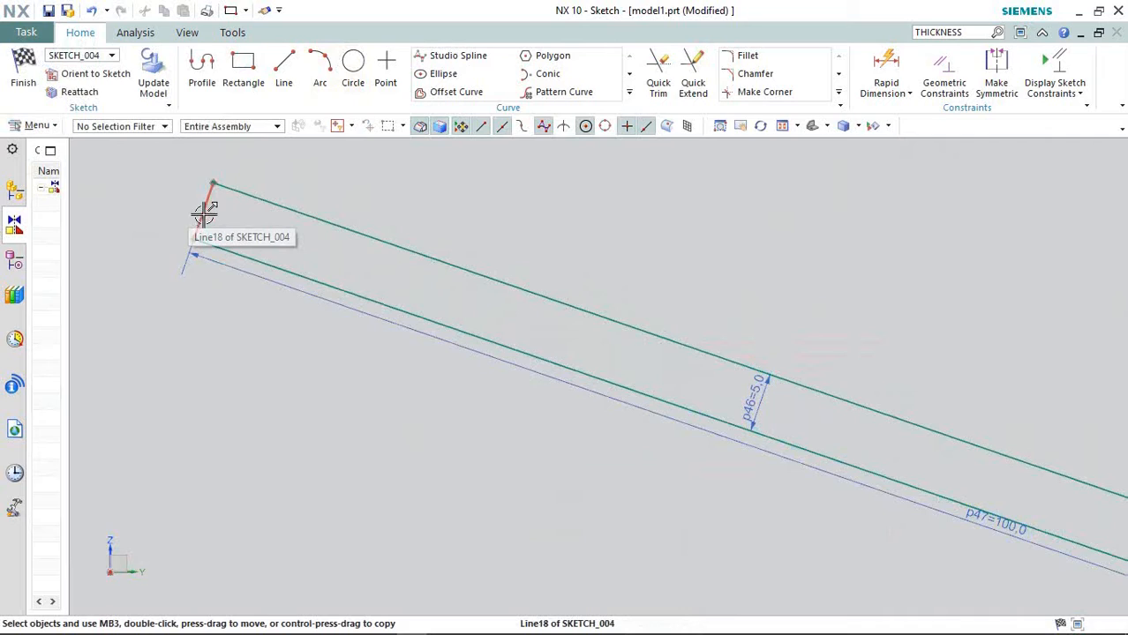
{"action": "scroll", "coordinate": [198, 211], "scroll_direction": "up", "scroll_amount": 3}
{"action": "left_click", "coordinate": [358, 63]}
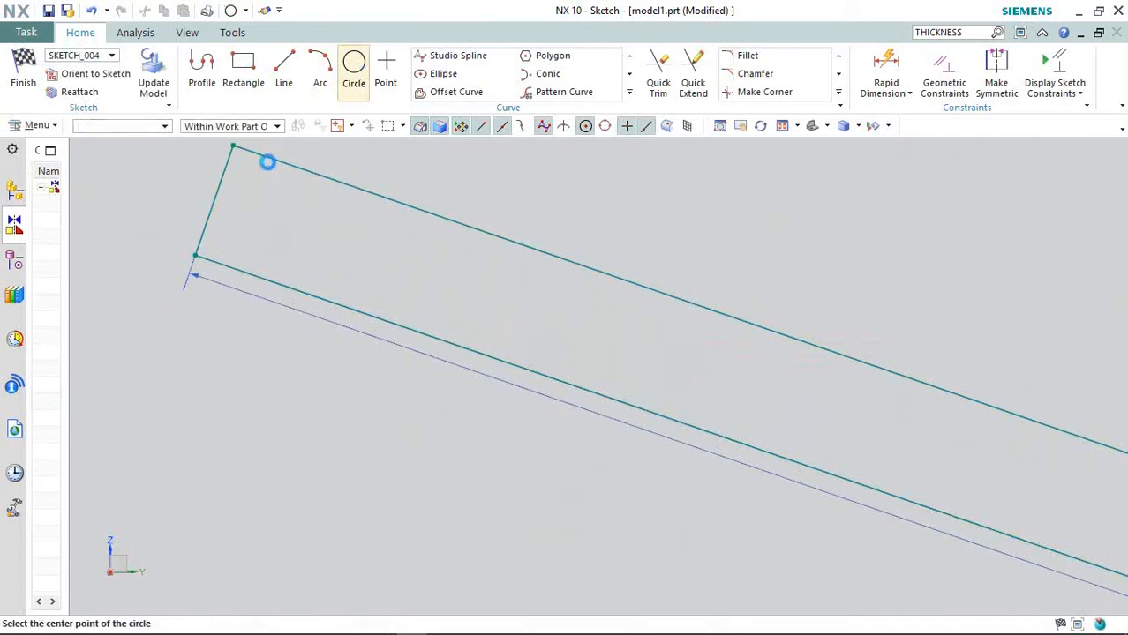
{"action": "left_click", "coordinate": [214, 200]}
{"action": "left_click", "coordinate": [233, 146]}
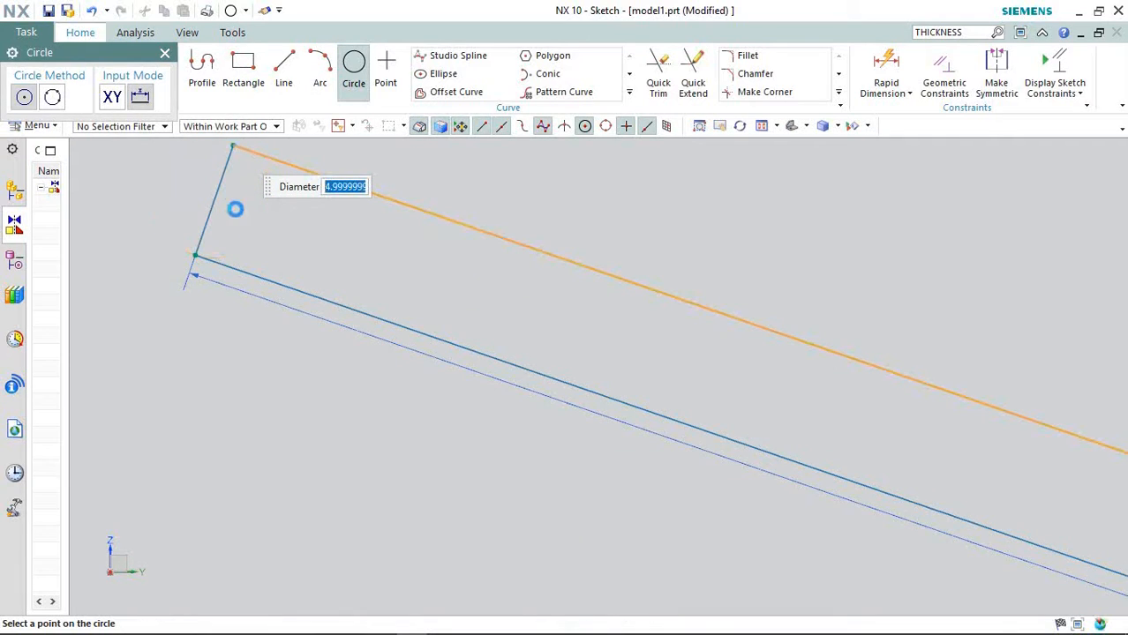
Step: Draw a matching circle centred on the midpoint of the rectangle's short edge nearest the bar, through its upper corner
{"action": "scroll", "coordinate": [236, 240], "scroll_direction": "down", "scroll_amount": 6}
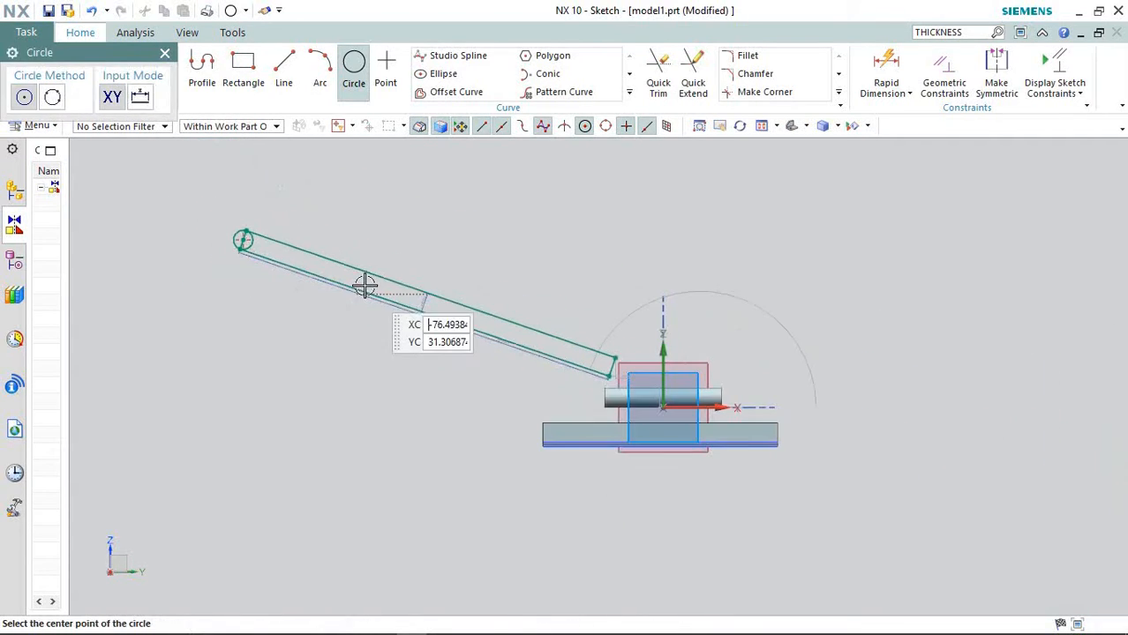
{"action": "scroll", "coordinate": [615, 375], "scroll_direction": "up", "scroll_amount": 4}
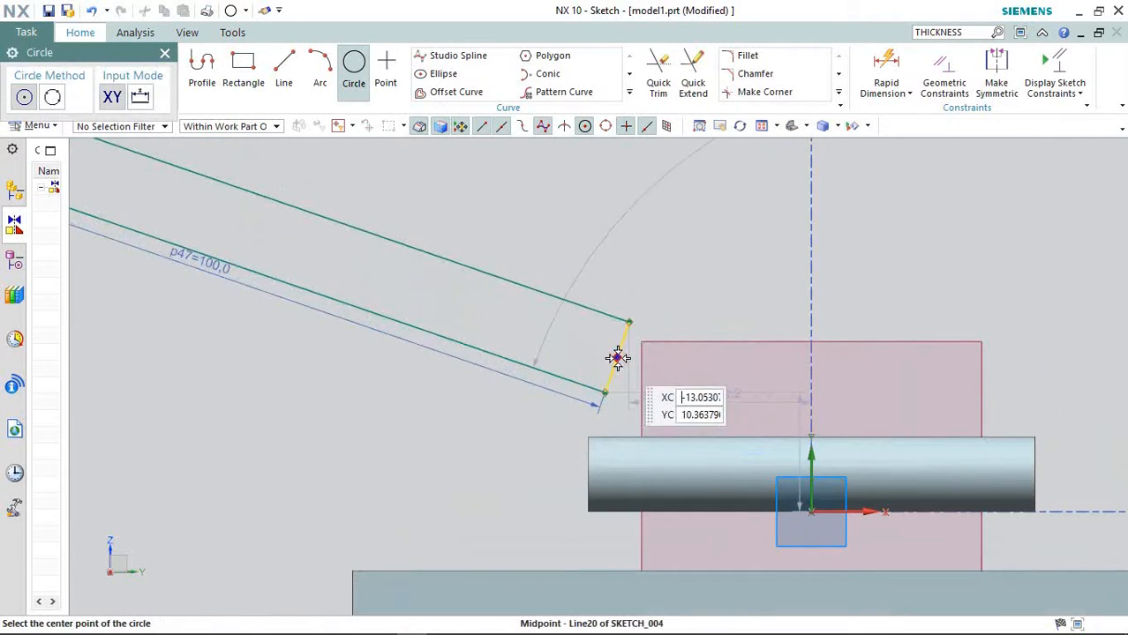
{"action": "left_click", "coordinate": [617, 358]}
{"action": "left_click", "coordinate": [629, 323]}
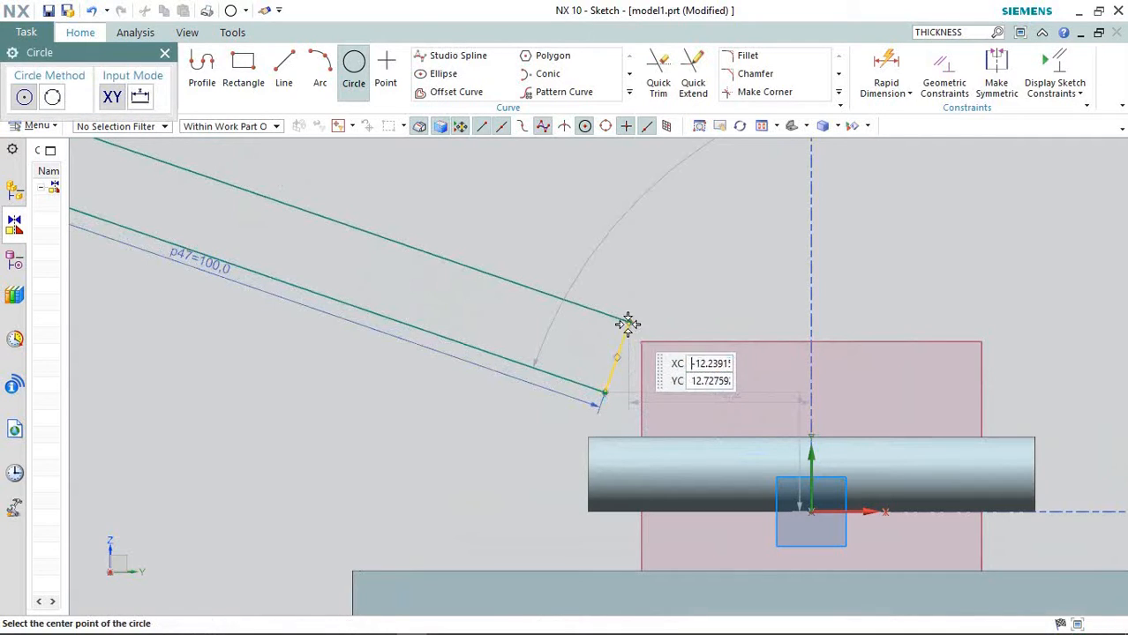
{"action": "left_click", "coordinate": [617, 358]}
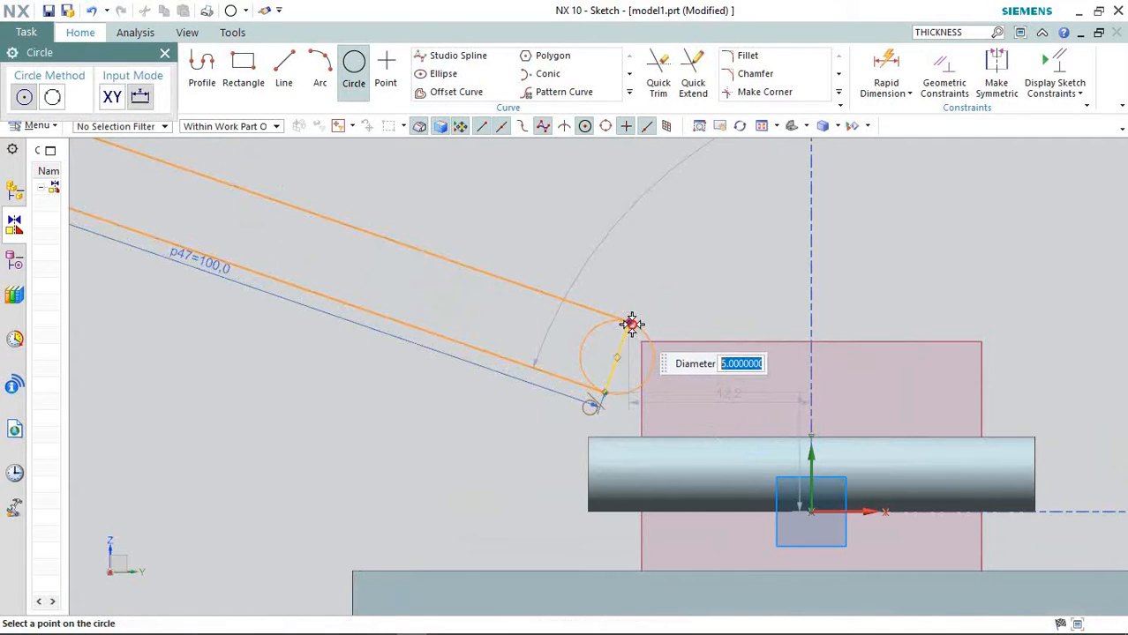
Step: Trim the inner half of the circle and the short edge at the end nearest the bar, leaving a rounded end
{"action": "left_click", "coordinate": [659, 88]}
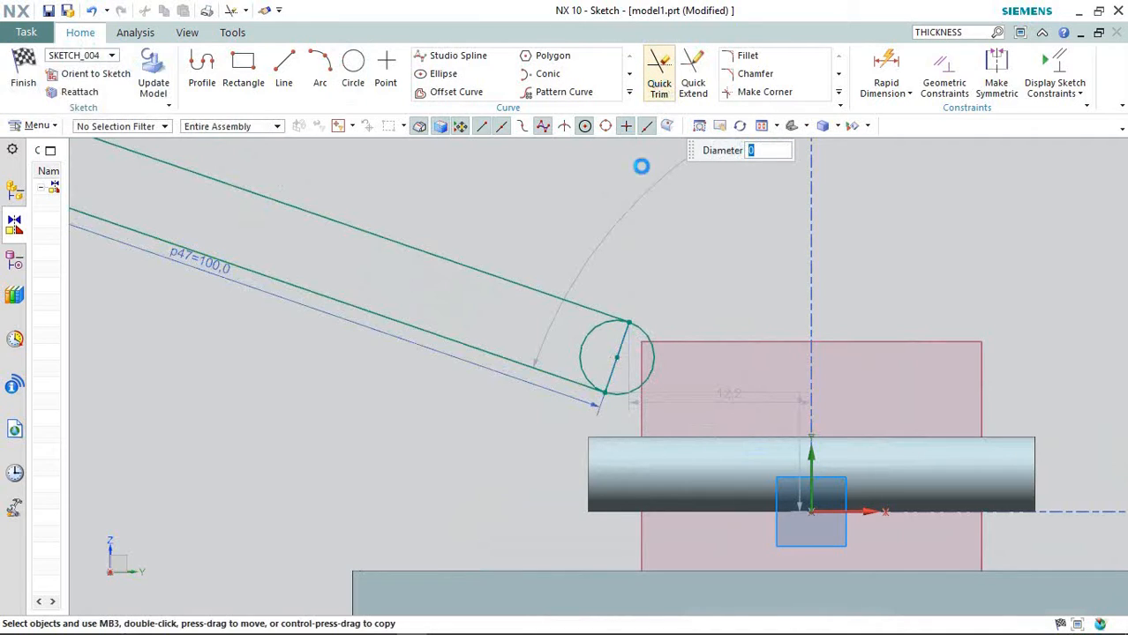
{"action": "left_click", "coordinate": [586, 334]}
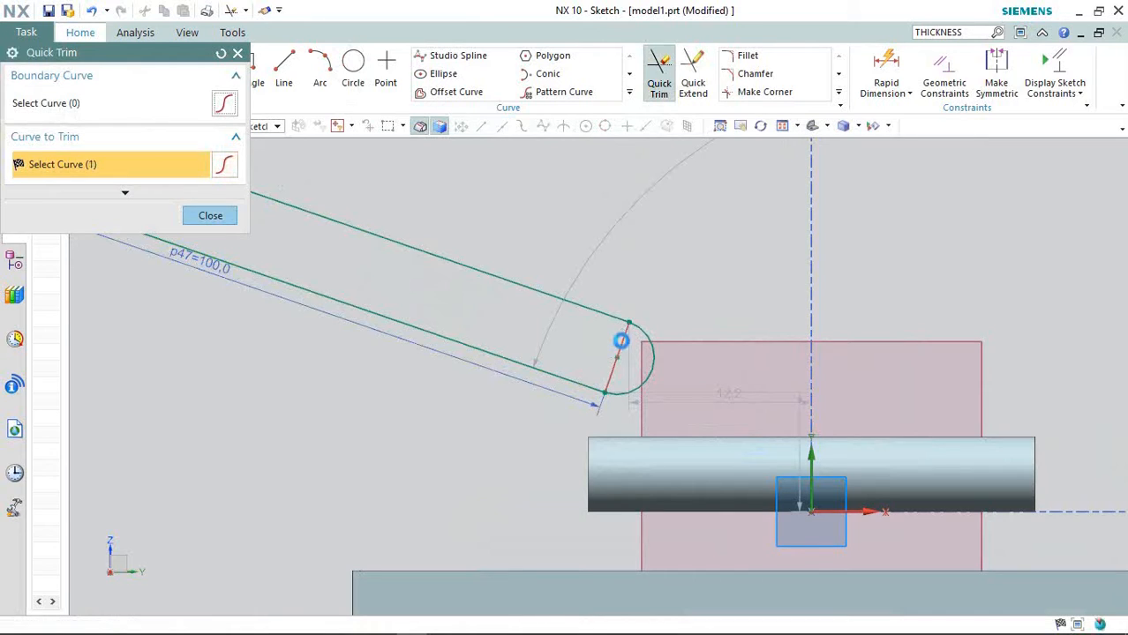
{"action": "scroll", "coordinate": [792, 372], "scroll_direction": "down", "scroll_amount": 4}
{"action": "scroll", "coordinate": [697, 358], "scroll_direction": "up", "scroll_amount": 5}
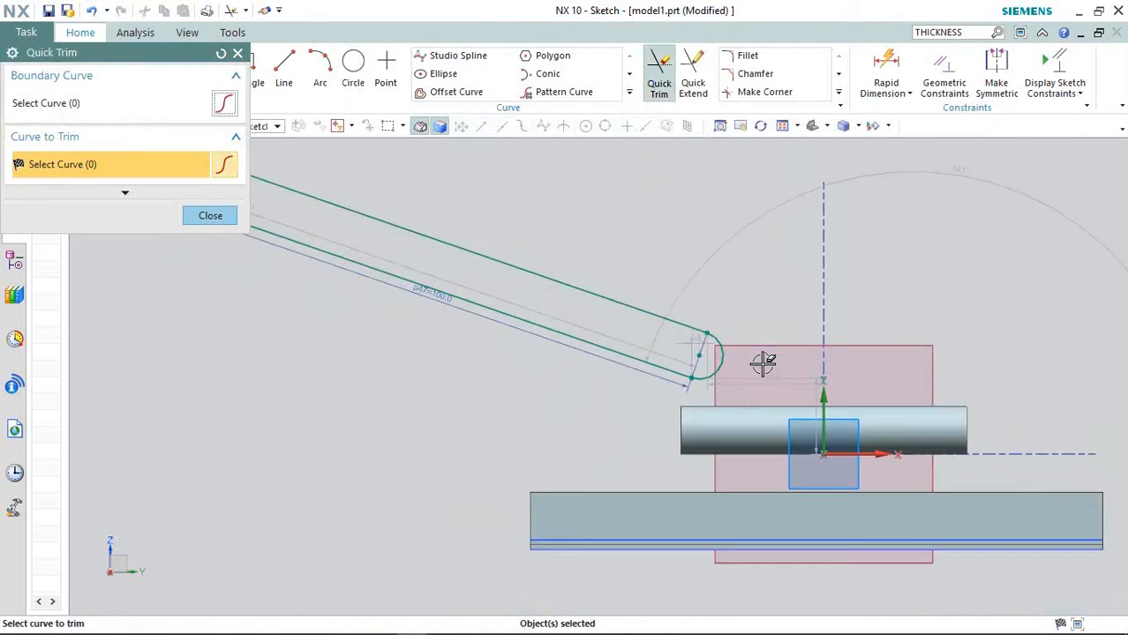
{"action": "scroll", "coordinate": [744, 385], "scroll_direction": "down", "scroll_amount": 6}
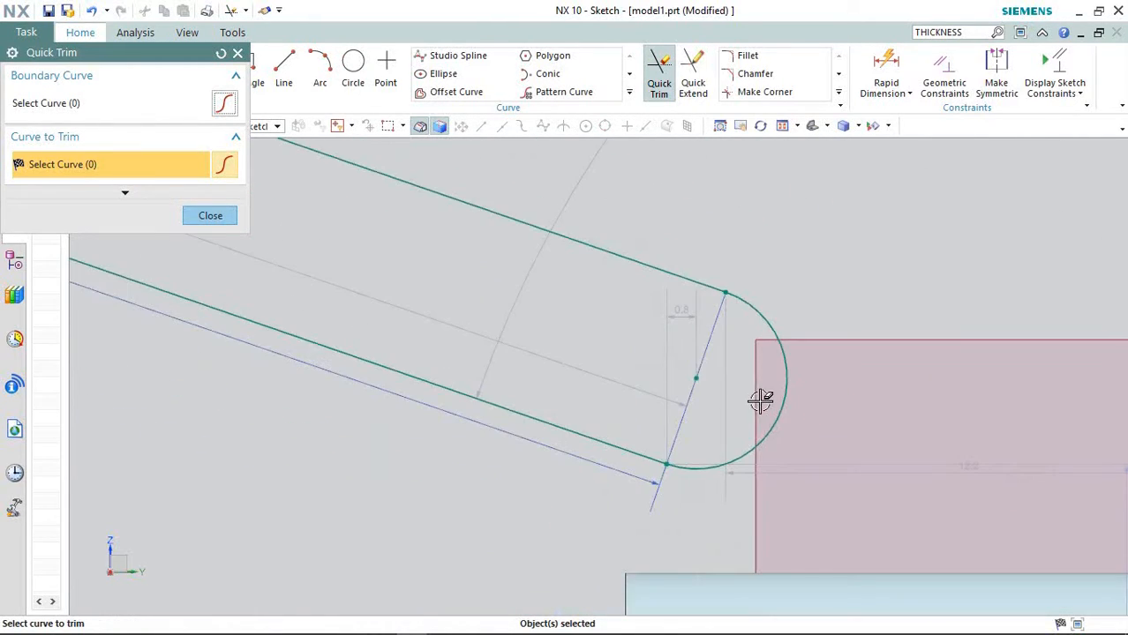
Step: Trim the inner half of the circle and the short edge at the raised far end, leaving a closed slot outline
{"action": "scroll", "coordinate": [474, 306], "scroll_direction": "up", "scroll_amount": 5}
{"action": "scroll", "coordinate": [473, 306], "scroll_direction": "up", "scroll_amount": 3}
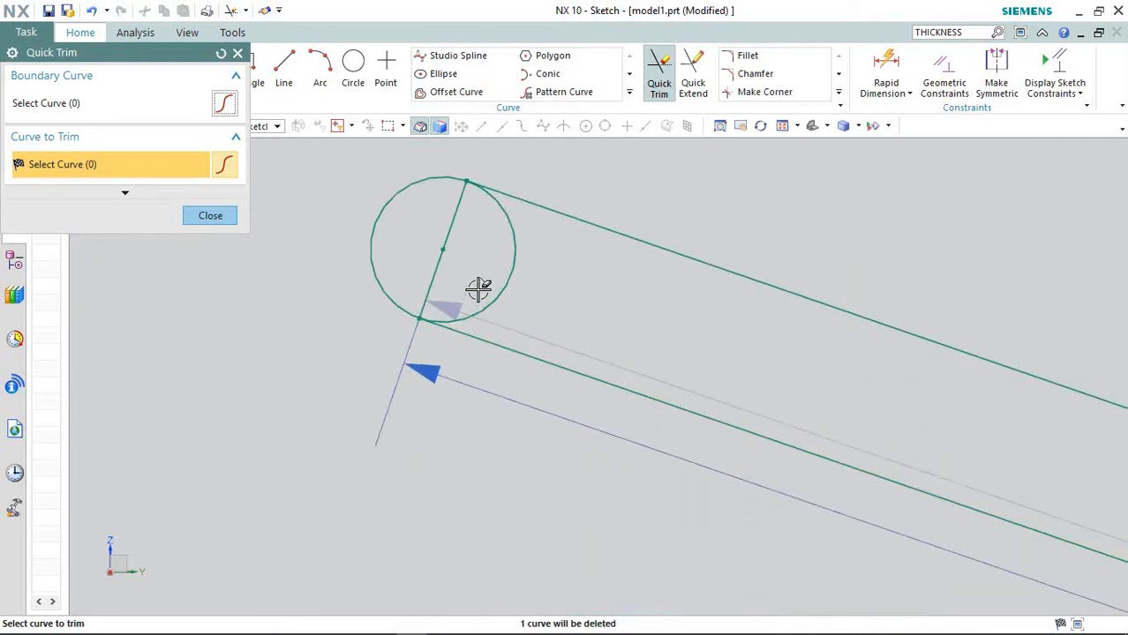
{"action": "left_click", "coordinate": [511, 286]}
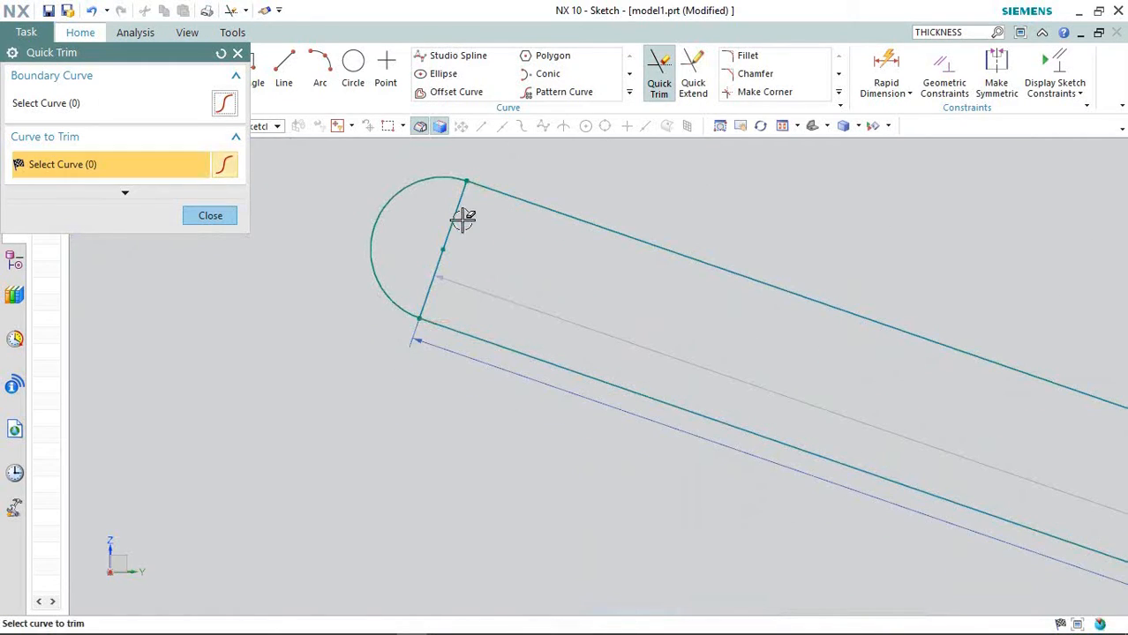
{"action": "left_click", "coordinate": [457, 217]}
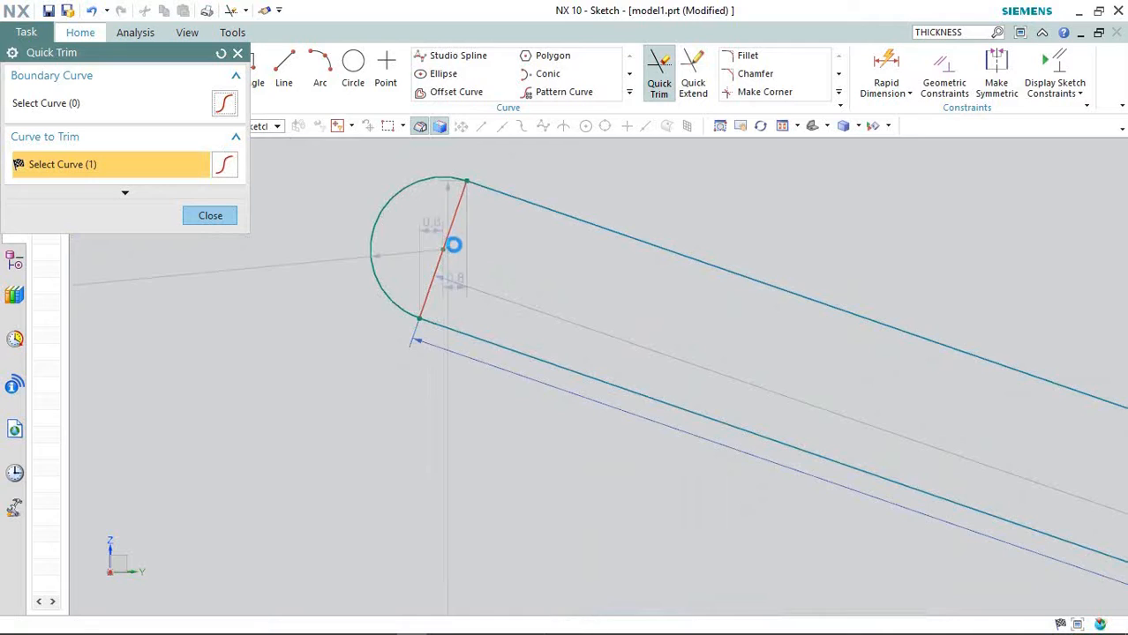
{"action": "scroll", "coordinate": [331, 296], "scroll_direction": "down", "scroll_amount": 5}
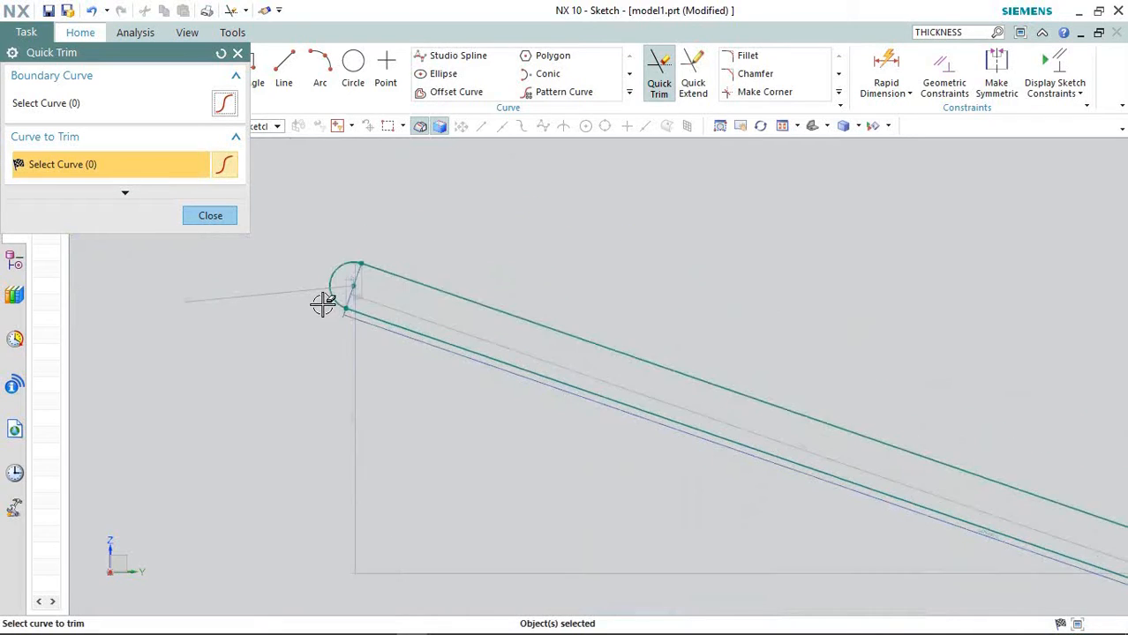
Step: Finish the slot sketch and start an extrusion of its closed outline with a symmetric limit of 15 mm
{"action": "left_click", "coordinate": [210, 216]}
{"action": "left_click", "coordinate": [23, 72]}
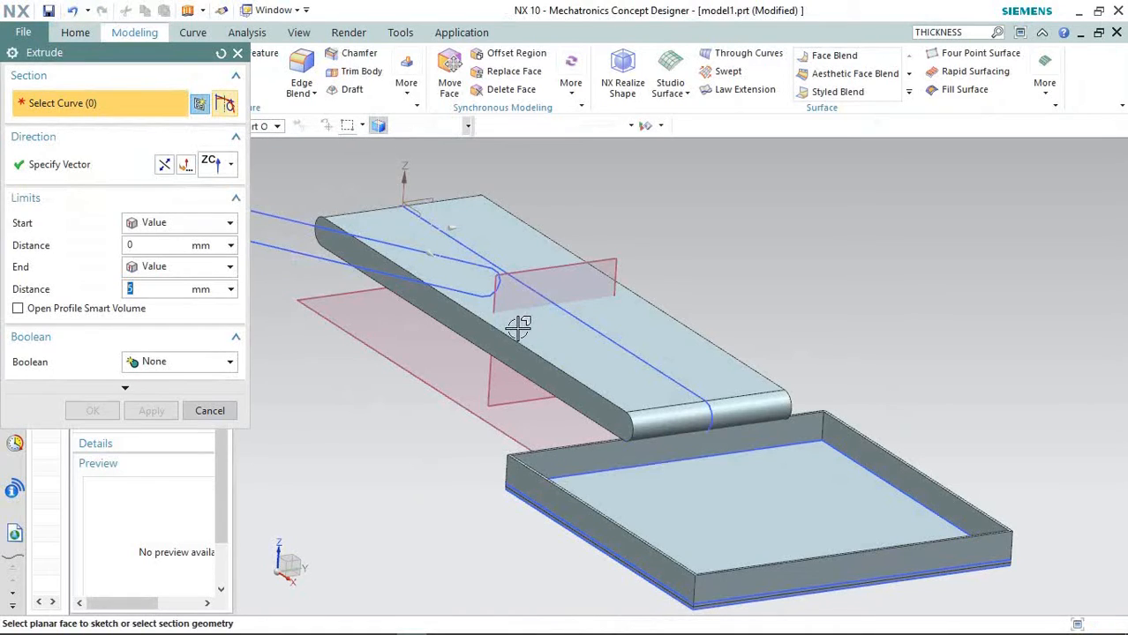
{"action": "scroll", "coordinate": [558, 318], "scroll_direction": "down", "scroll_amount": 3}
{"action": "middle_click_drag", "start_coordinate": [671, 300], "coordinate": [534, 256]}
{"action": "left_click", "coordinate": [525, 249]}
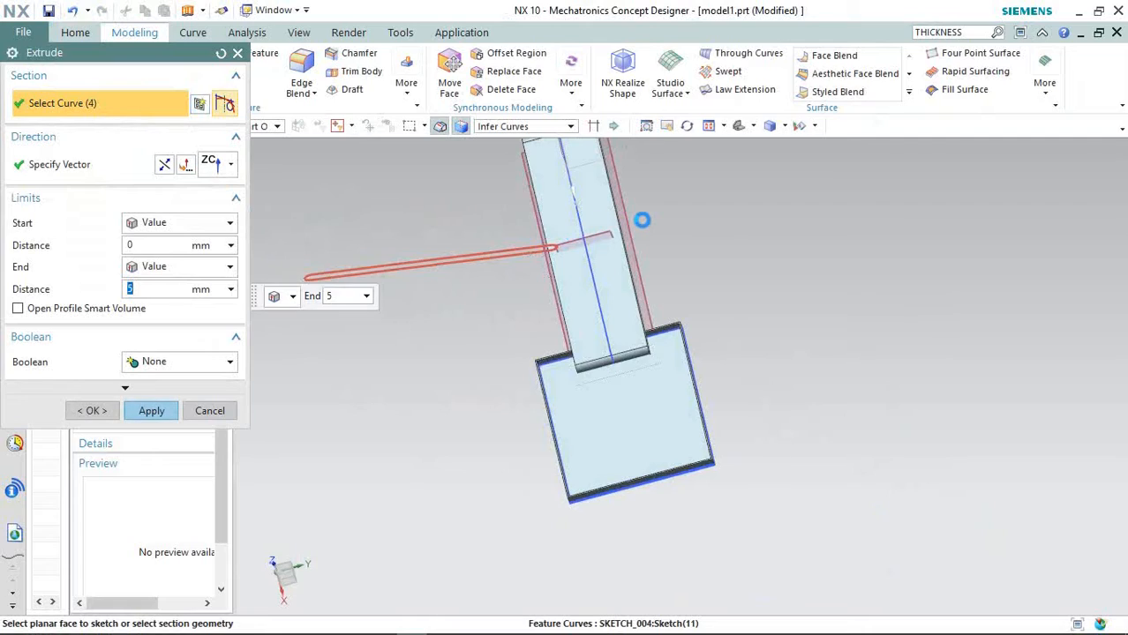
{"action": "left_click", "coordinate": [225, 228]}
{"action": "left_click", "coordinate": [181, 255]}
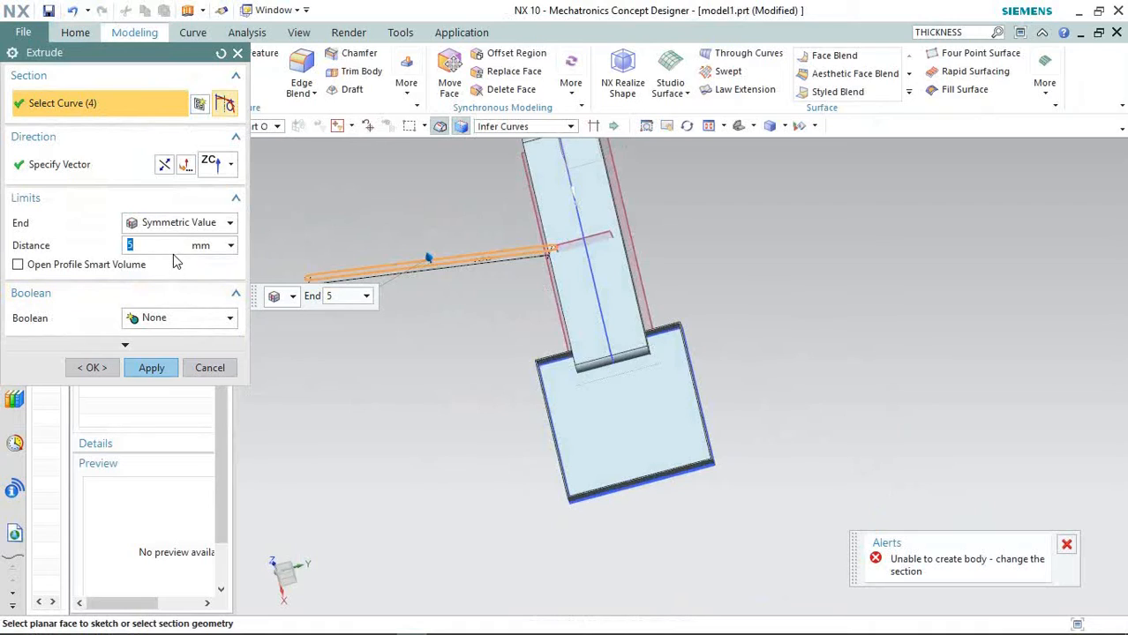
{"action": "type", "text": "15"}
{"action": "key", "text": "Return"}
Step: Set the slot extrusion's direction to XC and create the slanted round-ended bar
{"action": "middle_click_drag", "start_coordinate": [498, 344], "coordinate": [515, 282]}
{"action": "left_click", "coordinate": [232, 166]}
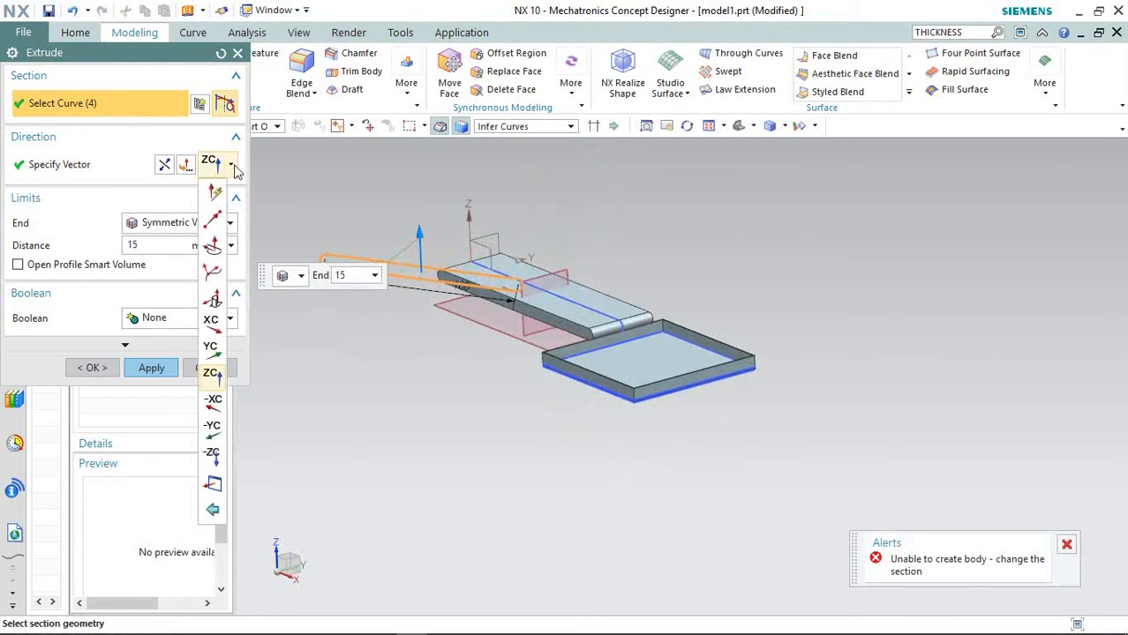
{"action": "left_click", "coordinate": [218, 329]}
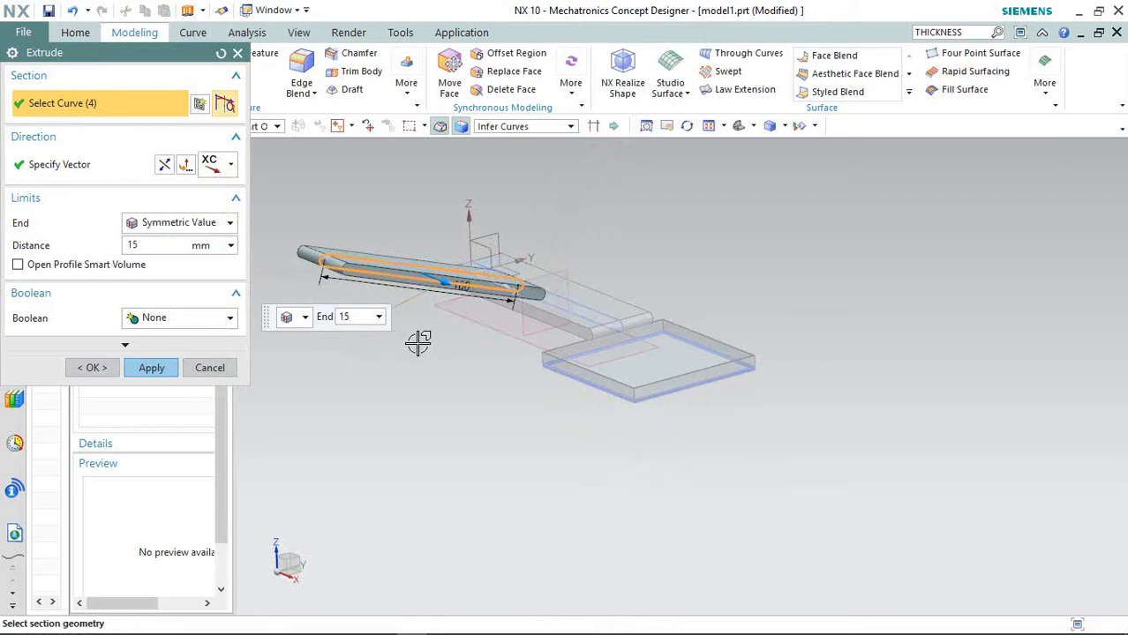
{"action": "middle_click_drag", "start_coordinate": [416, 340], "coordinate": [397, 369]}
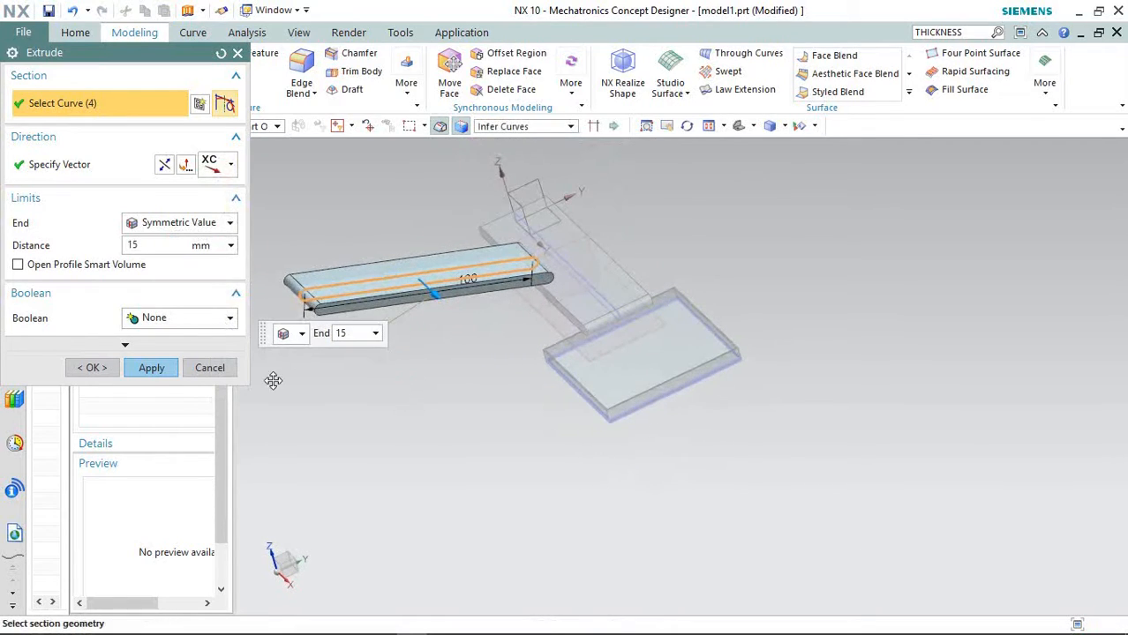
{"action": "left_click", "coordinate": [141, 373]}
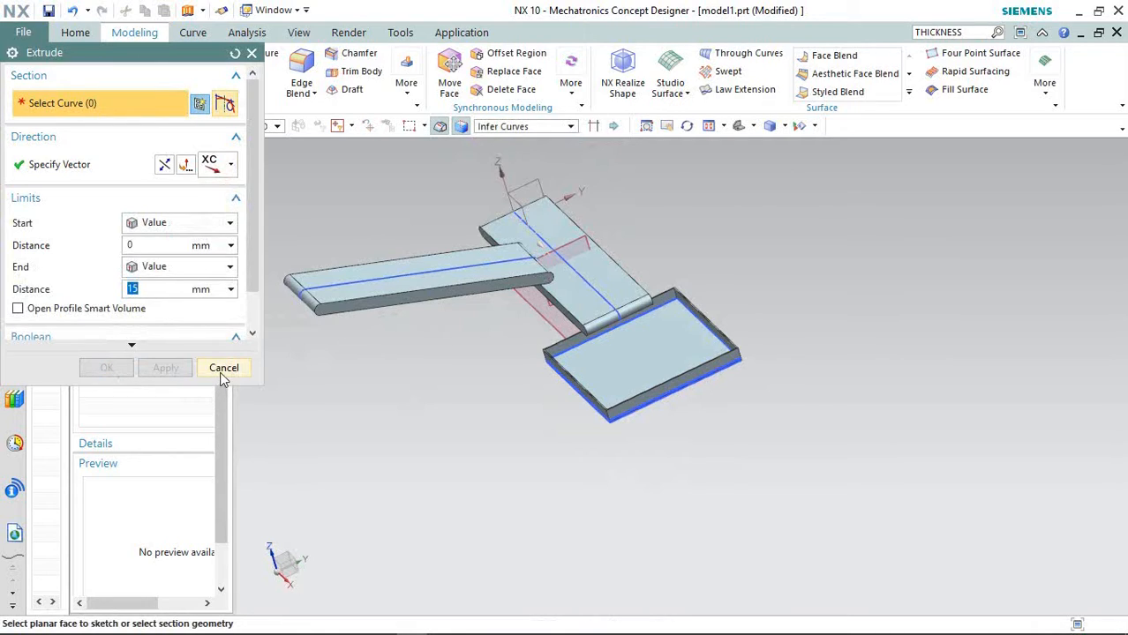
{"action": "middle_click_drag", "start_coordinate": [768, 337], "coordinate": [772, 364]}
{"action": "scroll", "coordinate": [605, 301], "scroll_direction": "up", "scroll_amount": 2}
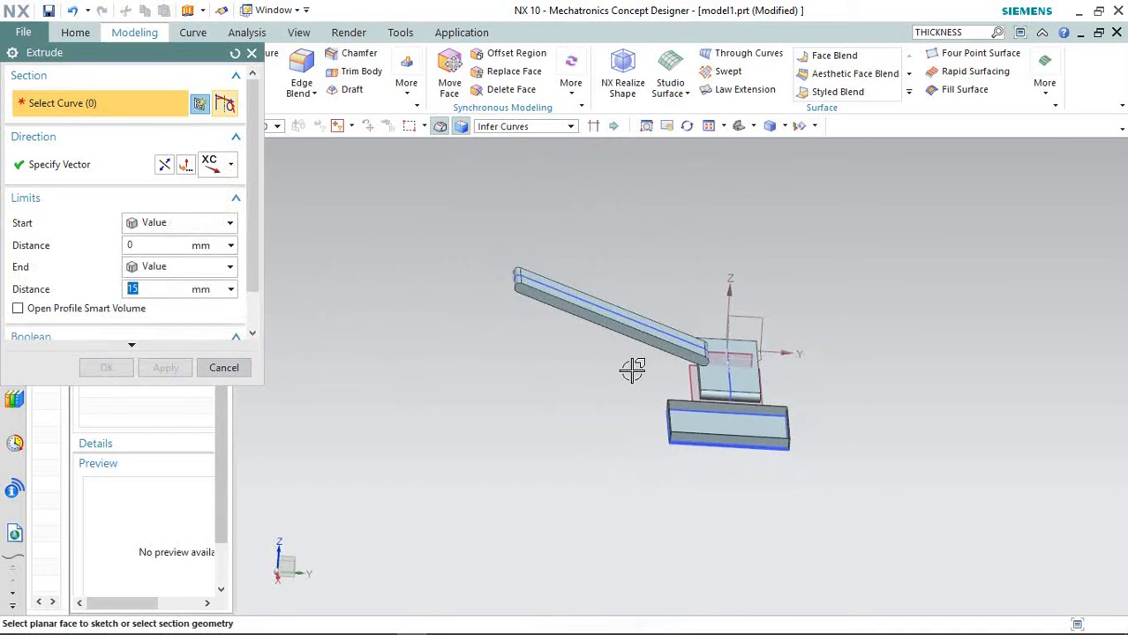
{"action": "scroll", "coordinate": [692, 323], "scroll_direction": "up", "scroll_amount": 3}
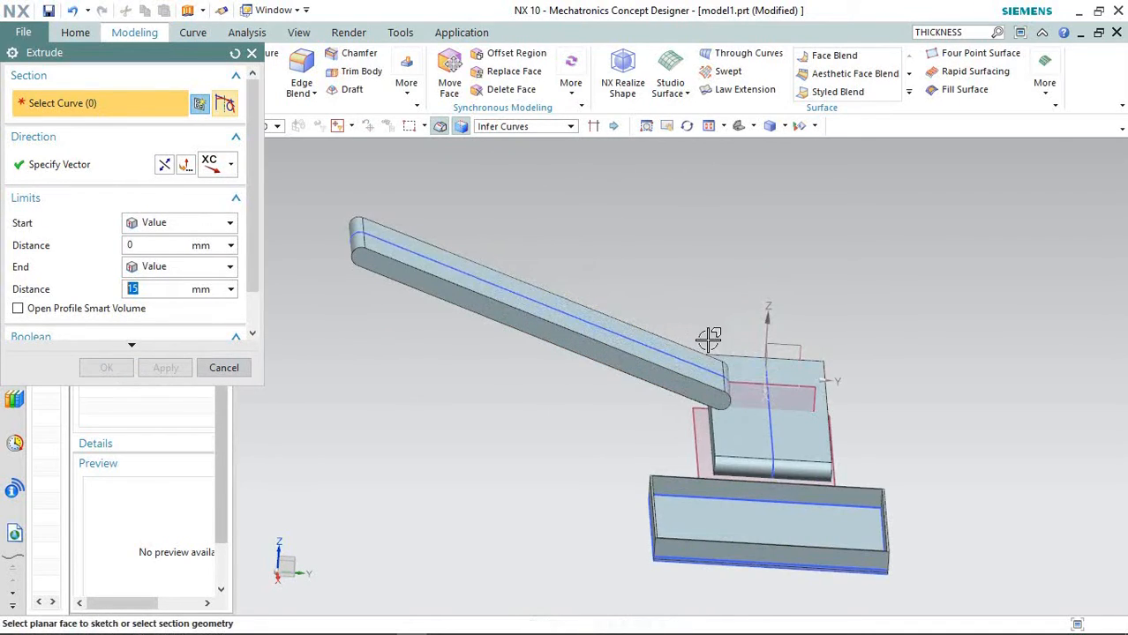
{"action": "left_click", "coordinate": [223, 367]}
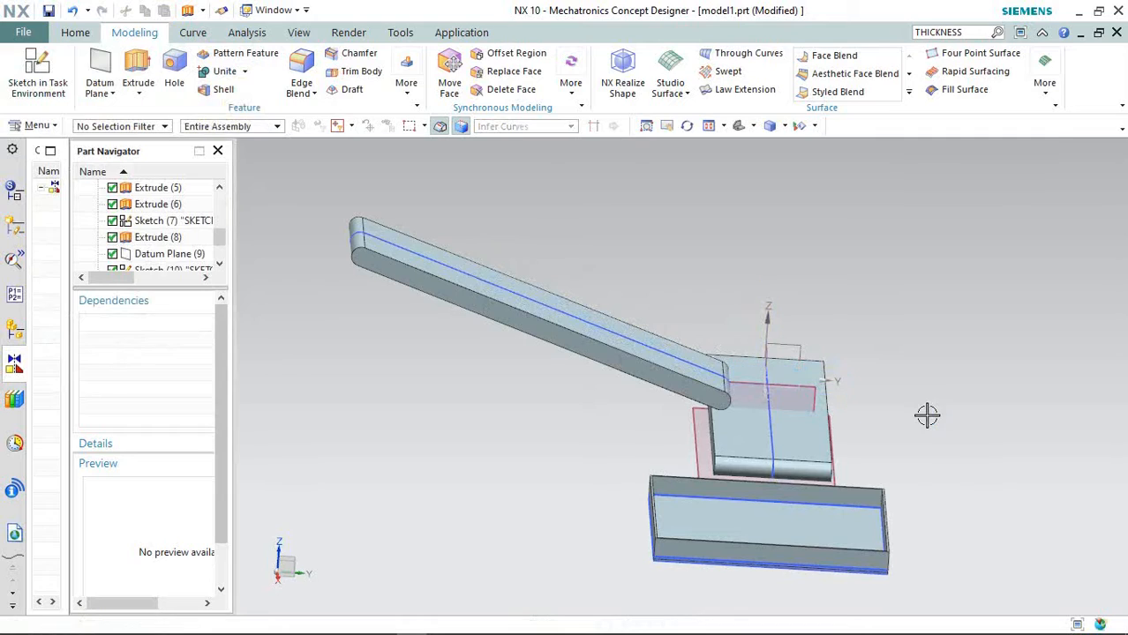
Step: Create a new sketch on the vertical datum plane that crosses the lower bar
{"action": "mouse_move", "coordinate": [927, 414]}
{"action": "middle_mouse_down"}
{"action": "mouse_move", "coordinate": [909, 383]}
{"action": "mouse_move", "coordinate": [926, 403]}
{"action": "middle_mouse_up"}
{"action": "scroll", "coordinate": [755, 378], "scroll_direction": "up", "scroll_amount": 3}
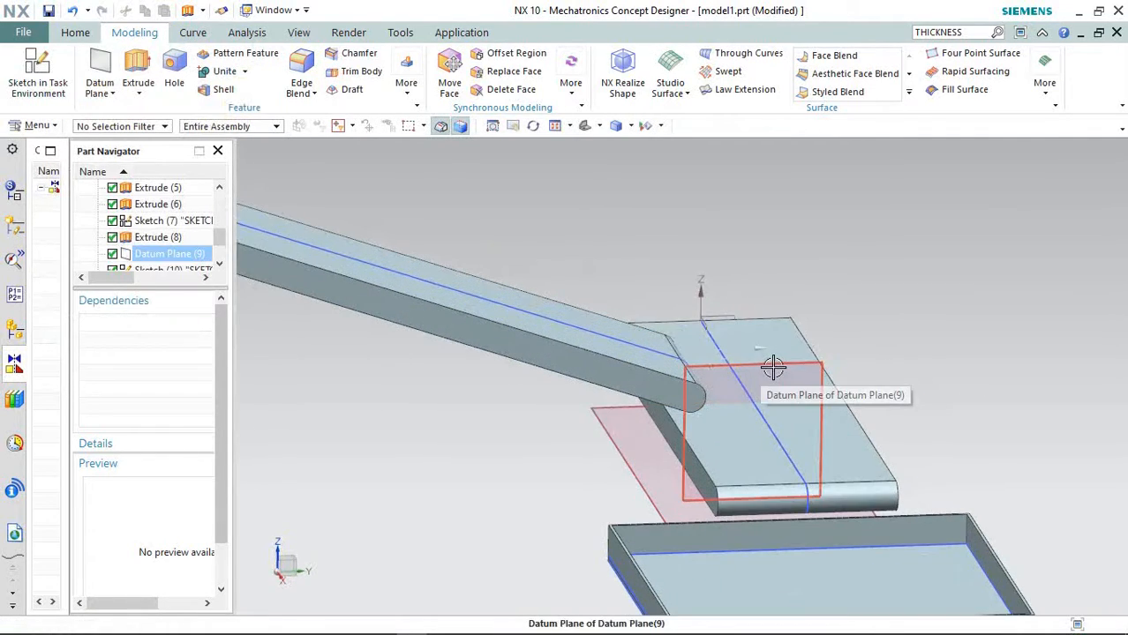
{"action": "left_click", "coordinate": [775, 367]}
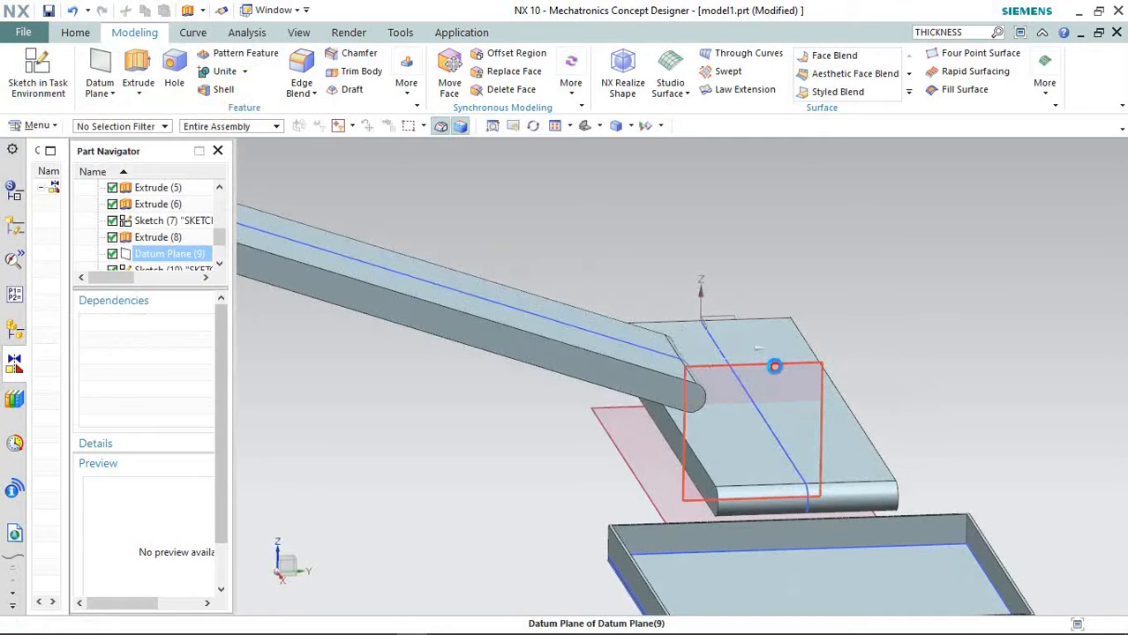
{"action": "left_click", "coordinate": [838, 378]}
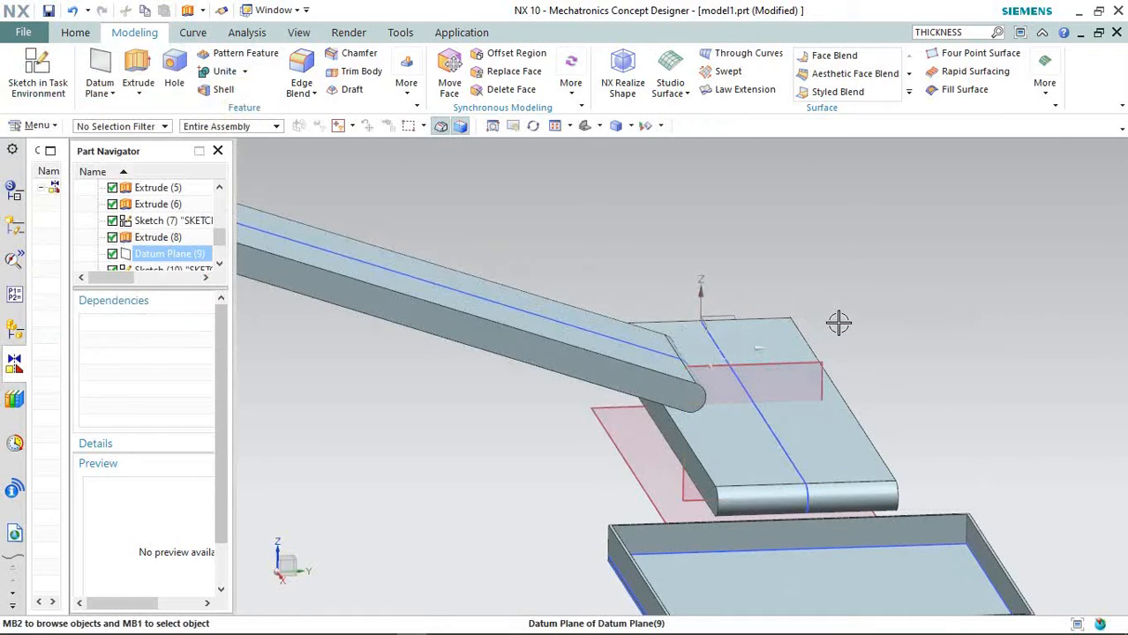
{"action": "left_click", "coordinate": [38, 75]}
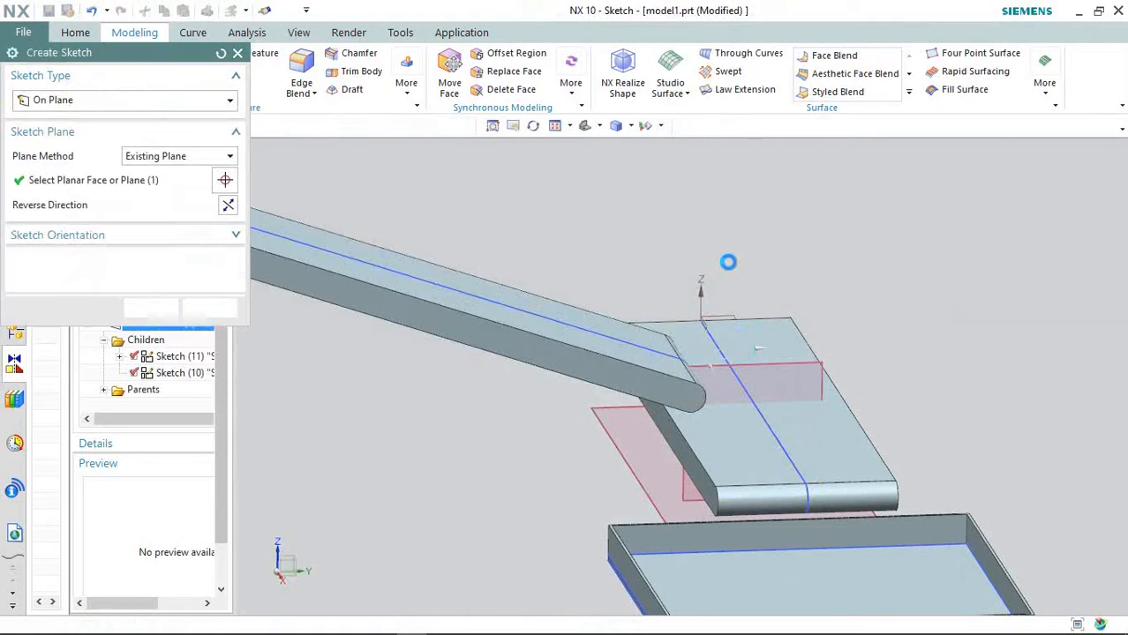
{"action": "left_click", "coordinate": [149, 308]}
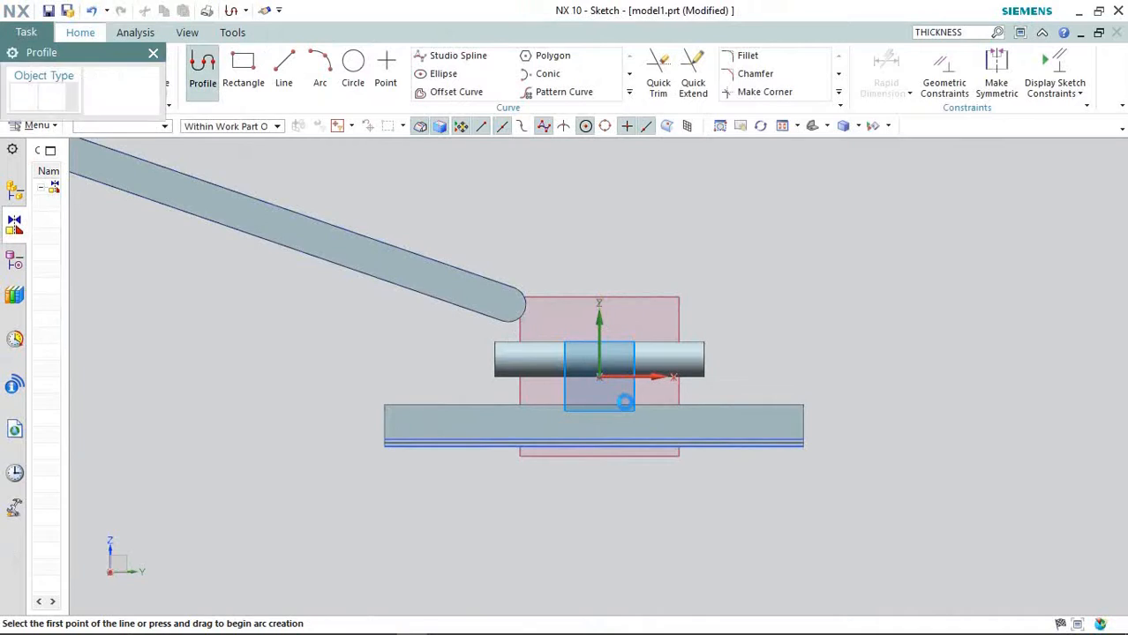
Step: Sketch a small rectangle about 2 mm wide and 1.4 mm high just above the slanted bar's raised end, and finish the sketch
{"action": "scroll", "coordinate": [624, 396], "scroll_direction": "down", "scroll_amount": 4}
{"action": "scroll", "coordinate": [320, 257], "scroll_direction": "up", "scroll_amount": 1}
{"action": "scroll", "coordinate": [318, 256], "scroll_direction": "up", "scroll_amount": 6}
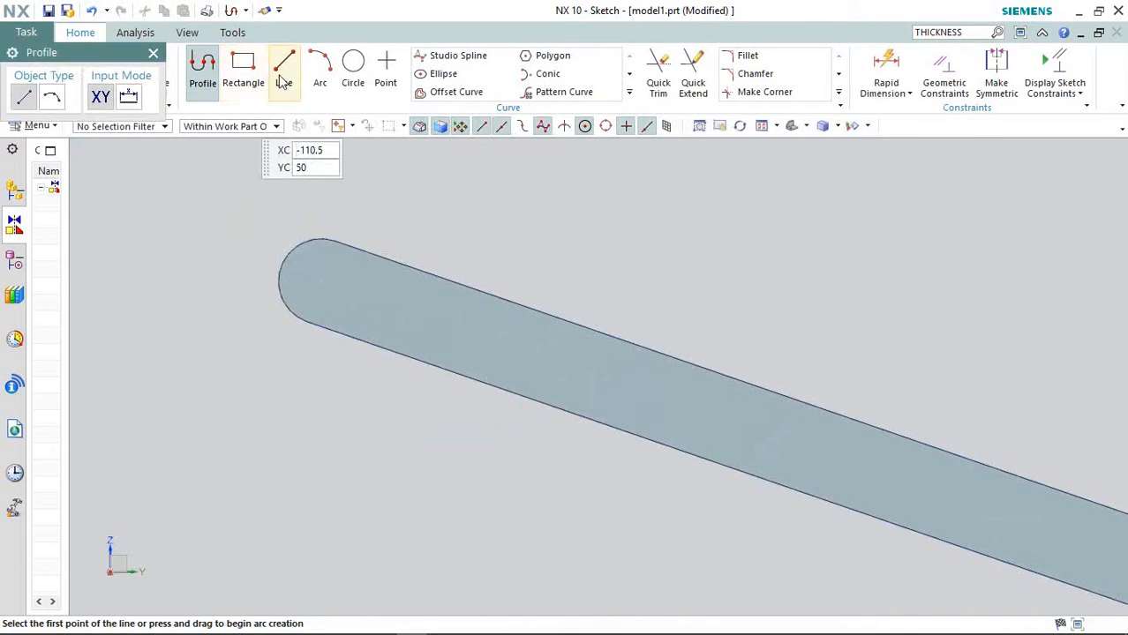
{"action": "left_click", "coordinate": [353, 66]}
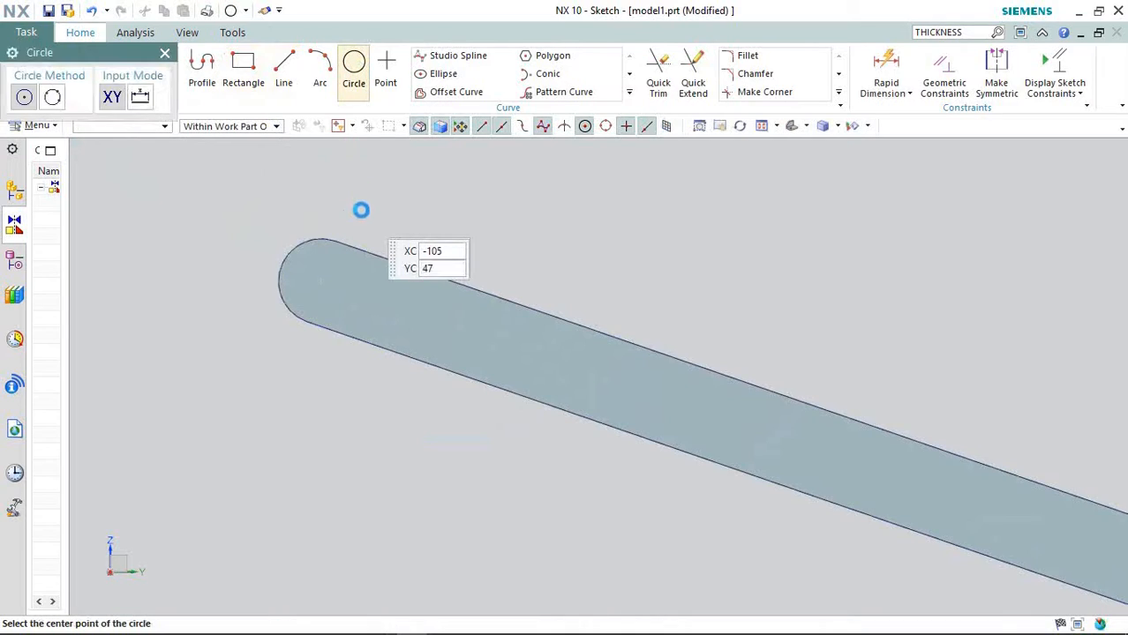
{"action": "left_click", "coordinate": [244, 66]}
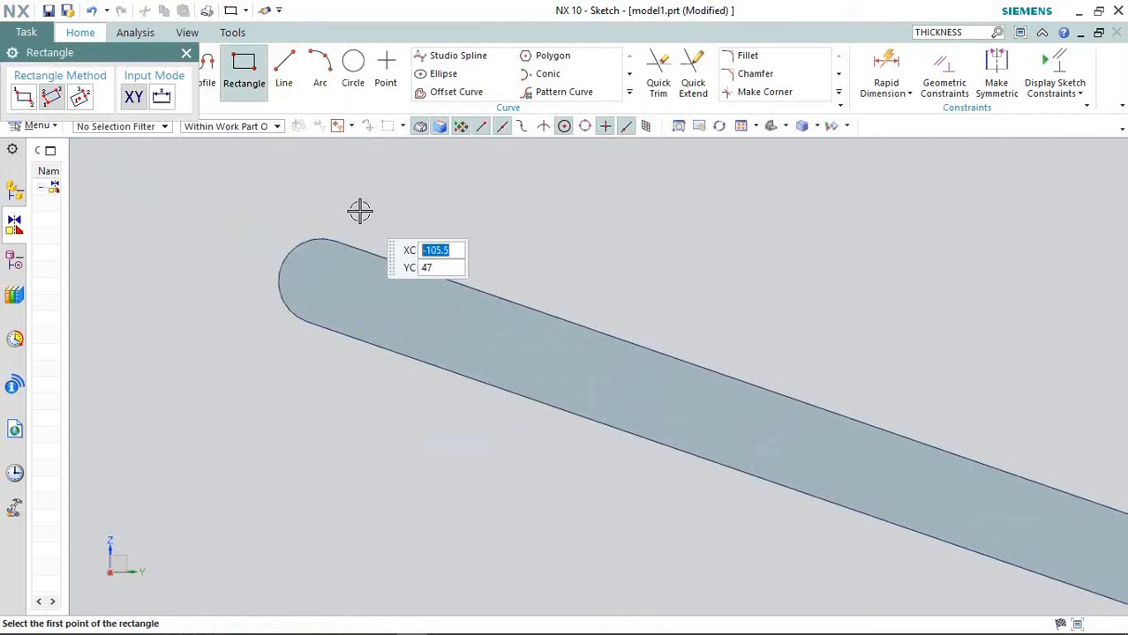
{"action": "left_click", "coordinate": [378, 208]}
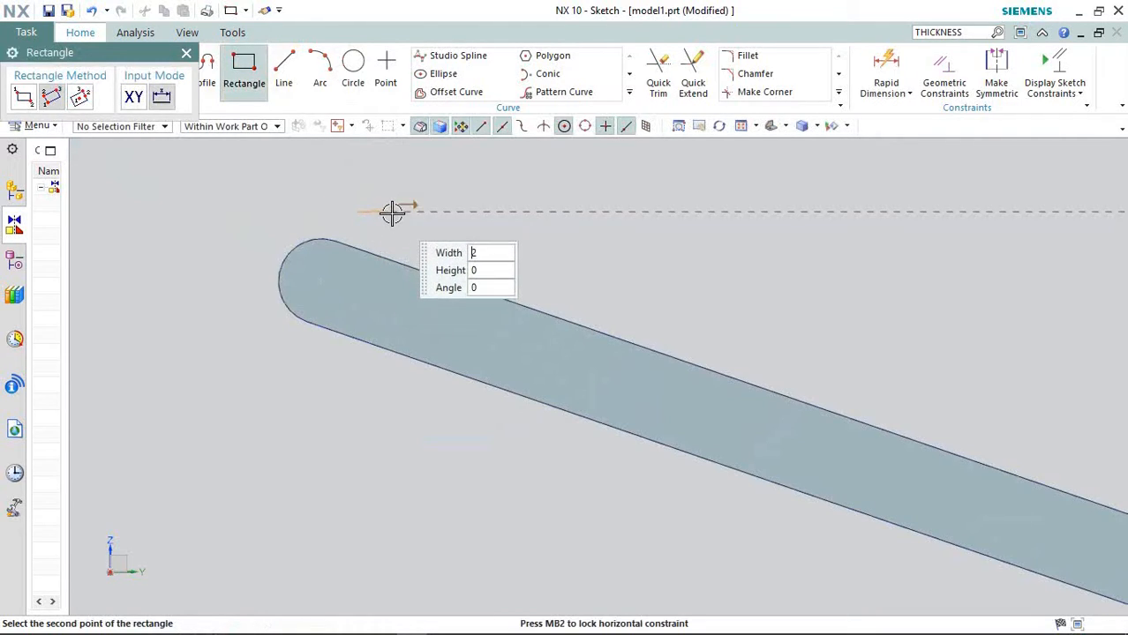
{"action": "left_click", "coordinate": [391, 210]}
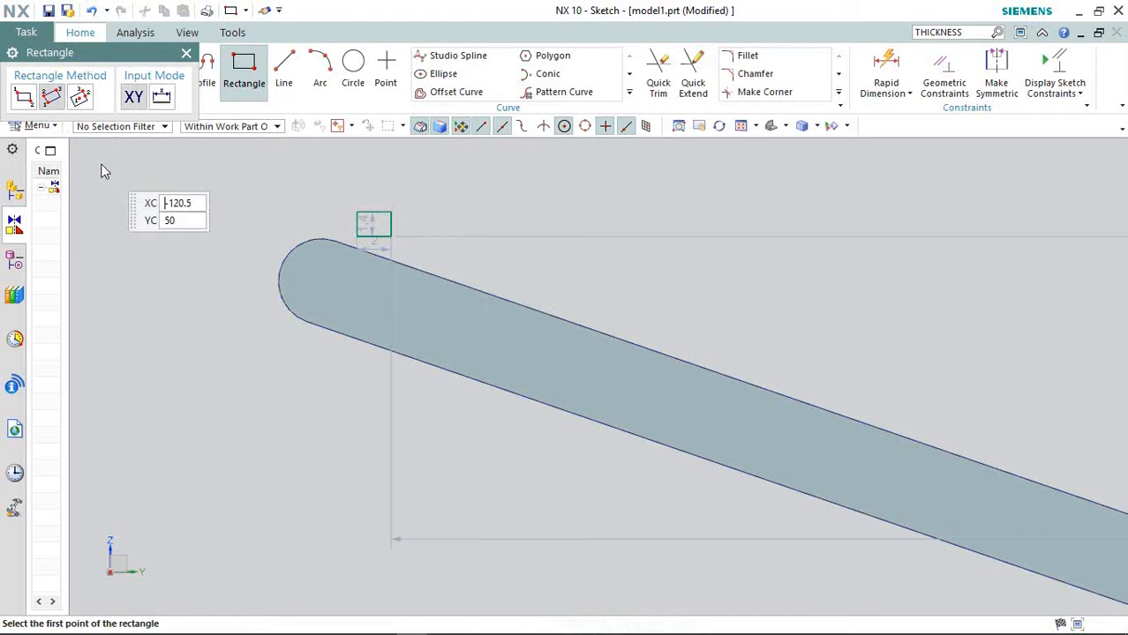
{"action": "key", "text": "Escape"}
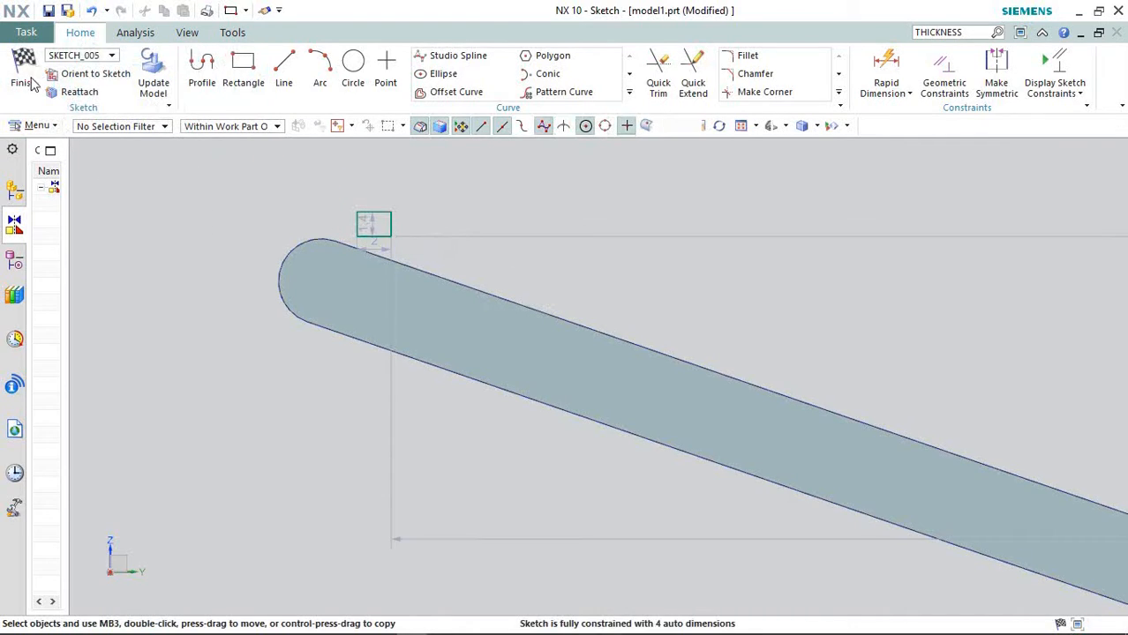
{"action": "left_click", "coordinate": [25, 71]}
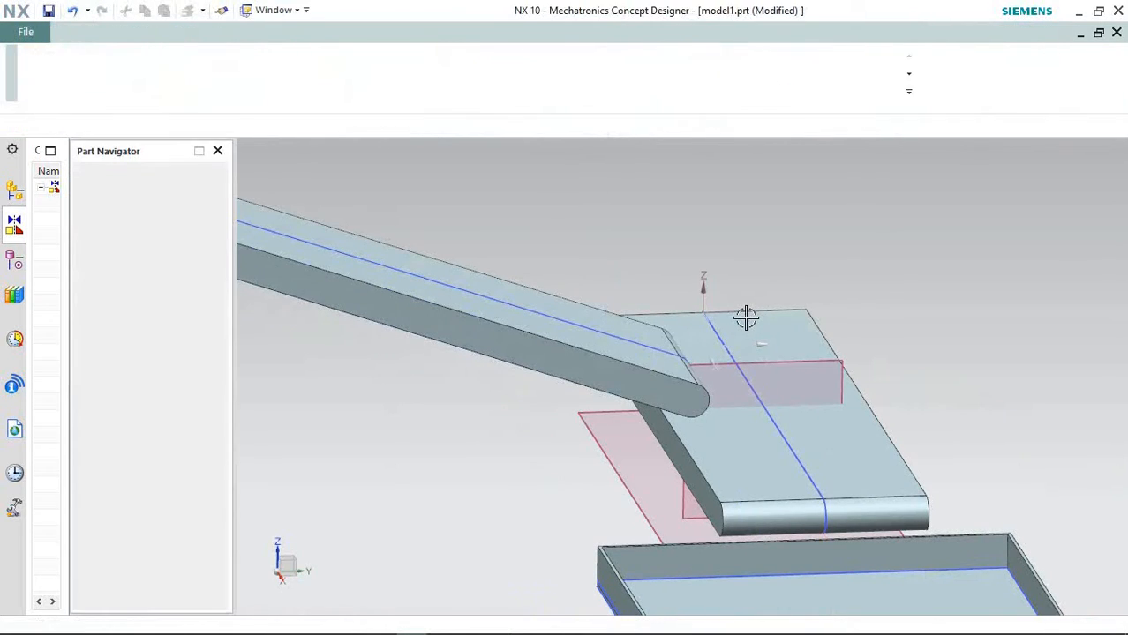
Step: Extrude the small rectangle along XC with a symmetric distance of 2 mm as a separate block without a Boolean
{"action": "scroll", "coordinate": [415, 232], "scroll_direction": "up", "scroll_amount": 4}
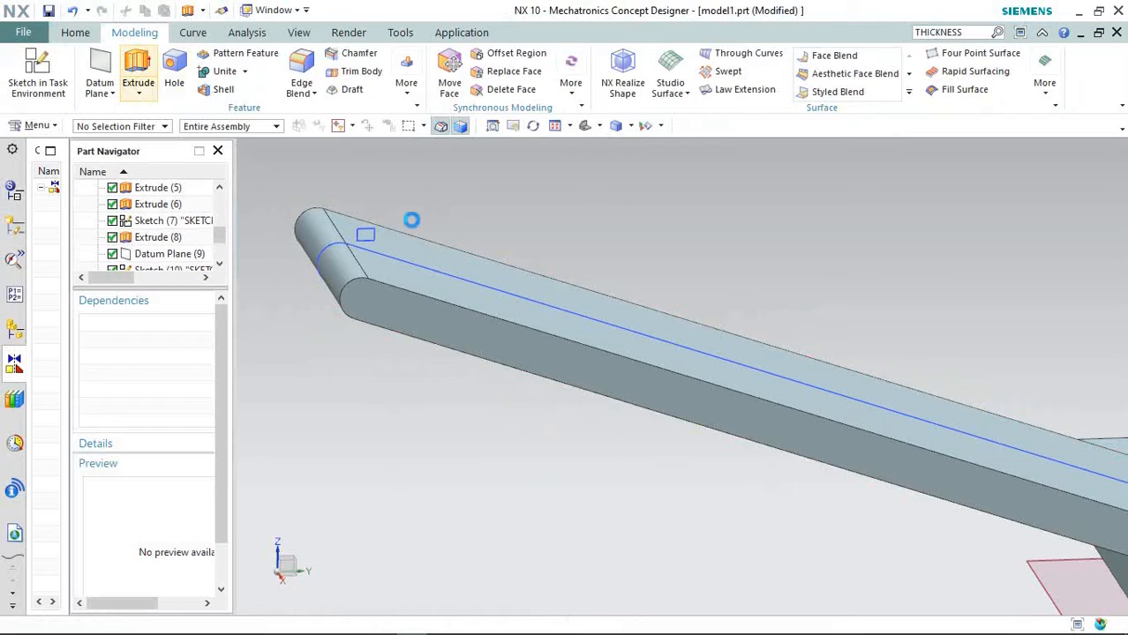
{"action": "scroll", "coordinate": [371, 234], "scroll_direction": "up", "scroll_amount": 3}
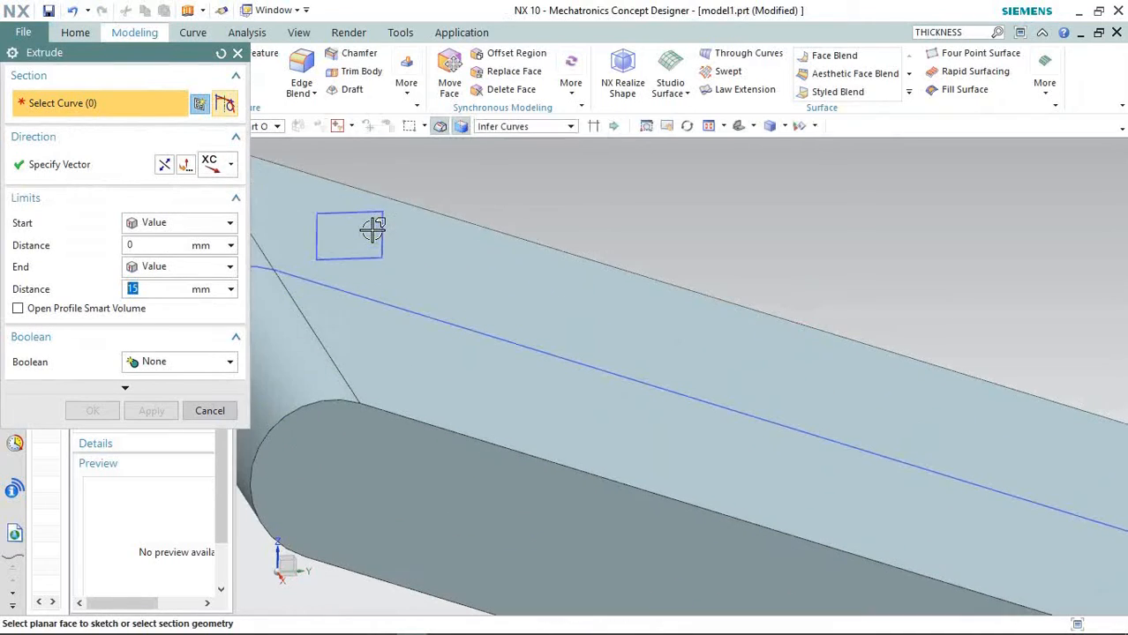
{"action": "left_click", "coordinate": [385, 210]}
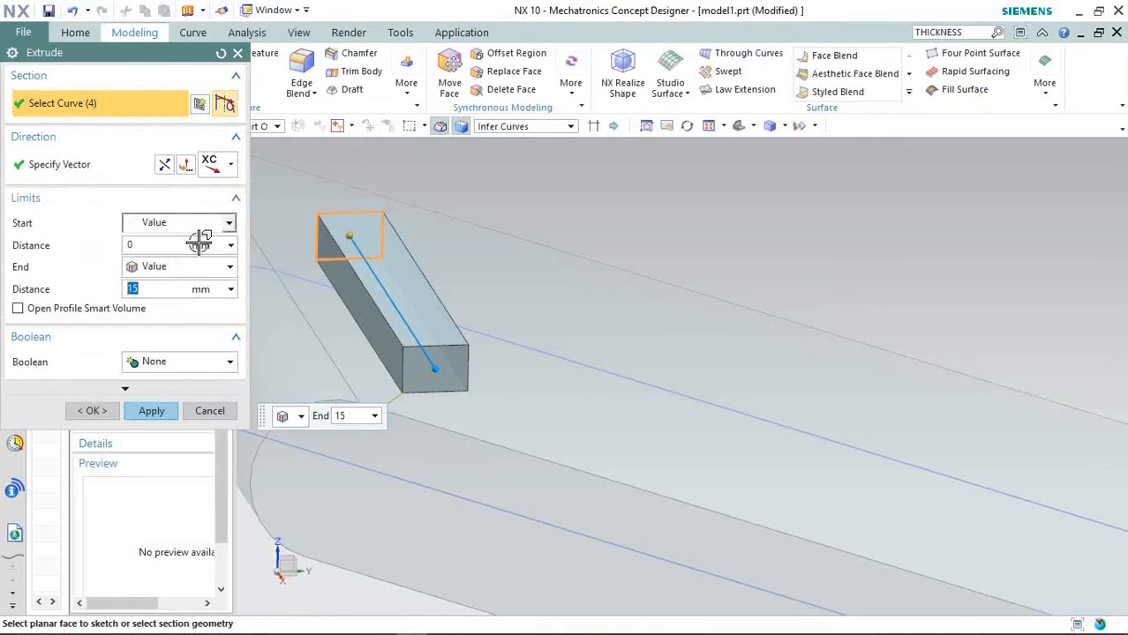
{"action": "left_click", "coordinate": [221, 223]}
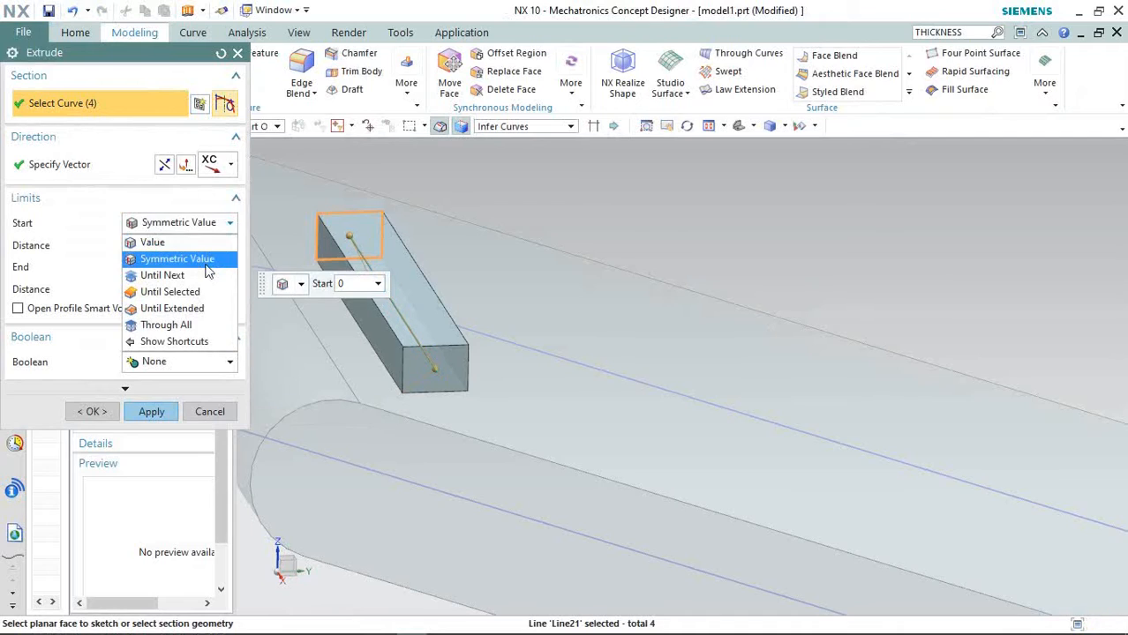
{"action": "left_click", "coordinate": [190, 257]}
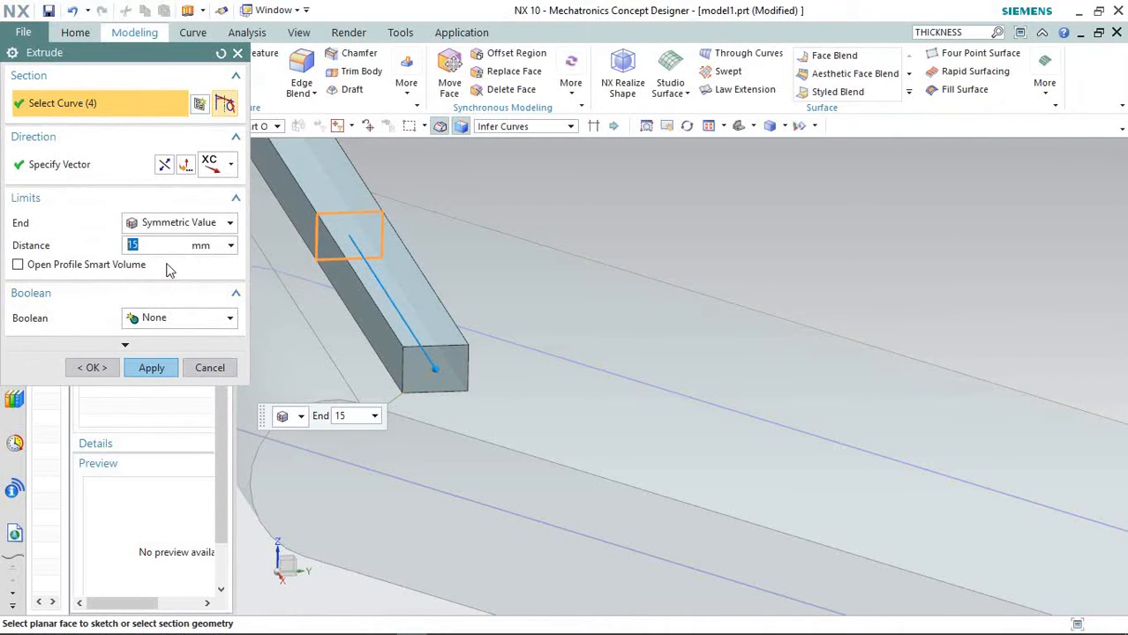
{"action": "key", "text": "Return"}
{"action": "scroll", "coordinate": [463, 287], "scroll_direction": "down", "scroll_amount": 7}
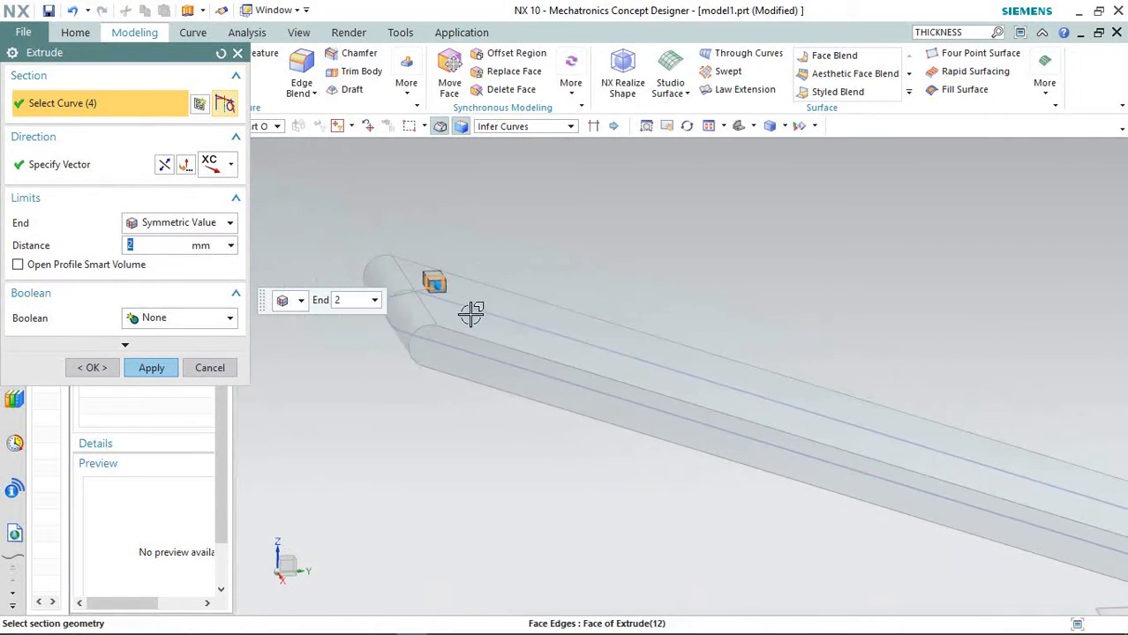
{"action": "left_click", "coordinate": [146, 368]}
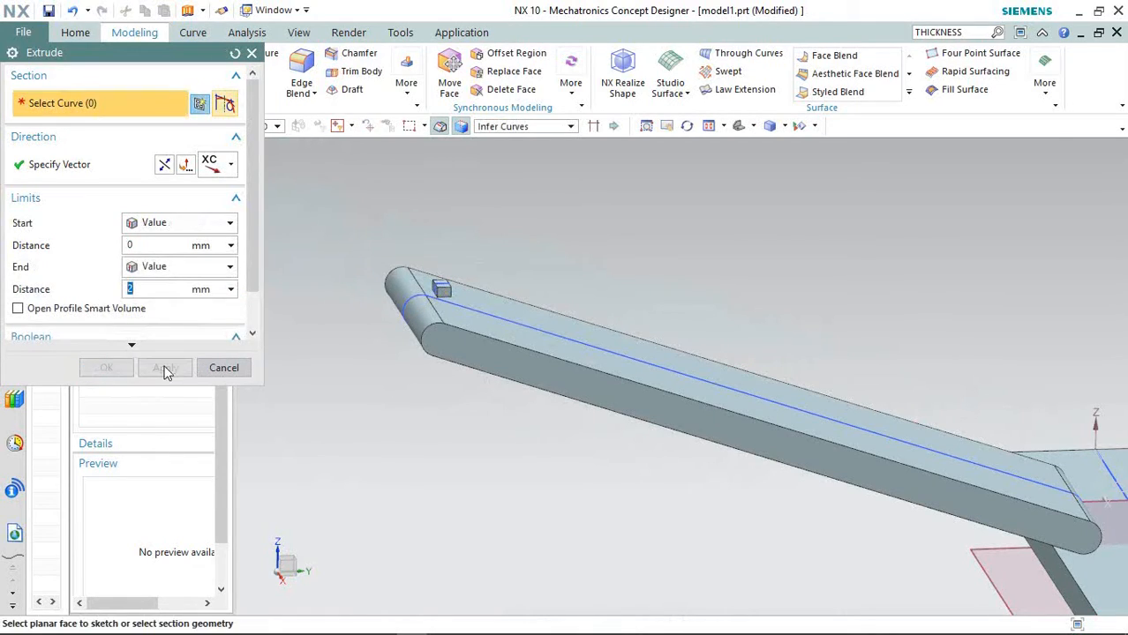
{"action": "left_click", "coordinate": [212, 375]}
Step: Examine the two bars, the tray and the small block from several angles and look through the sketches and extrusions in the model history
{"action": "scroll", "coordinate": [353, 308], "scroll_direction": "down", "scroll_amount": 3}
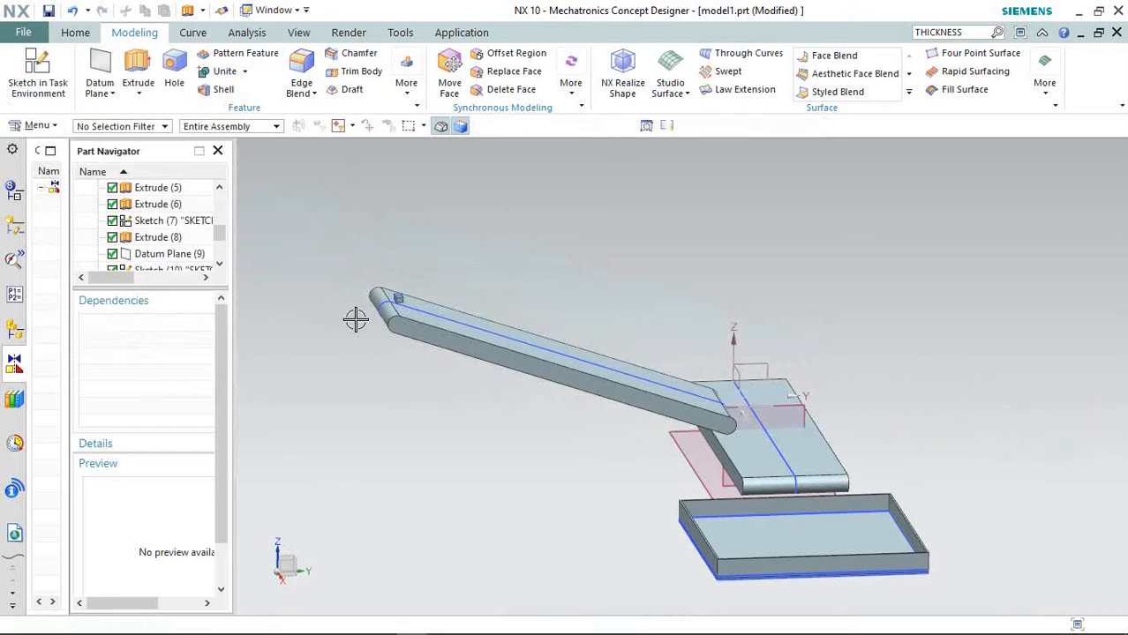
{"action": "scroll", "coordinate": [354, 320], "scroll_direction": "down", "scroll_amount": 3}
{"action": "scroll", "coordinate": [631, 395], "scroll_direction": "up", "scroll_amount": 1}
{"action": "scroll", "coordinate": [639, 402], "scroll_direction": "up", "scroll_amount": 1}
{"action": "middle_click_drag", "start_coordinate": [679, 398], "coordinate": [645, 418]}
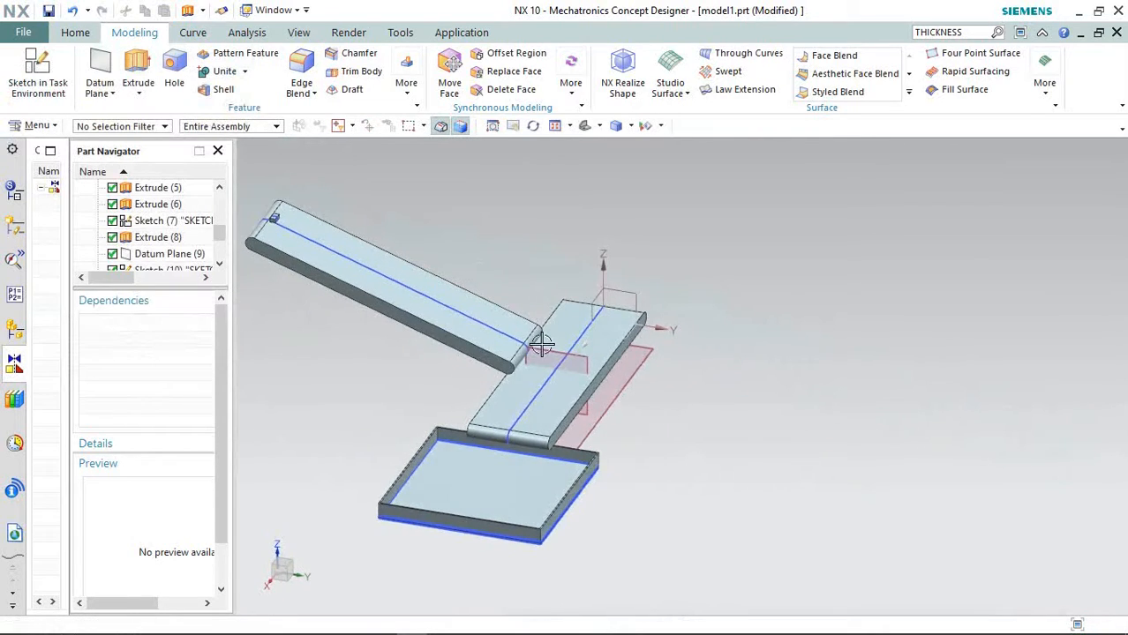
{"action": "scroll", "coordinate": [541, 342], "scroll_direction": "up", "scroll_amount": 3}
{"action": "right_click", "coordinate": [722, 426]}
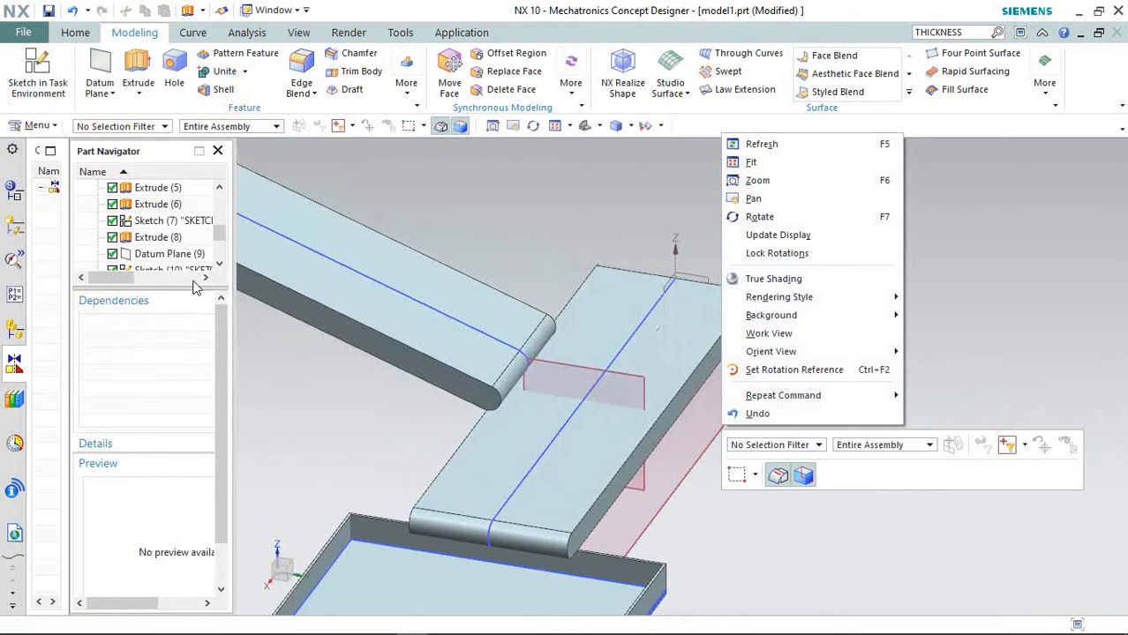
{"action": "left_click", "coordinate": [221, 267]}
{"action": "left_click", "coordinate": [218, 260]}
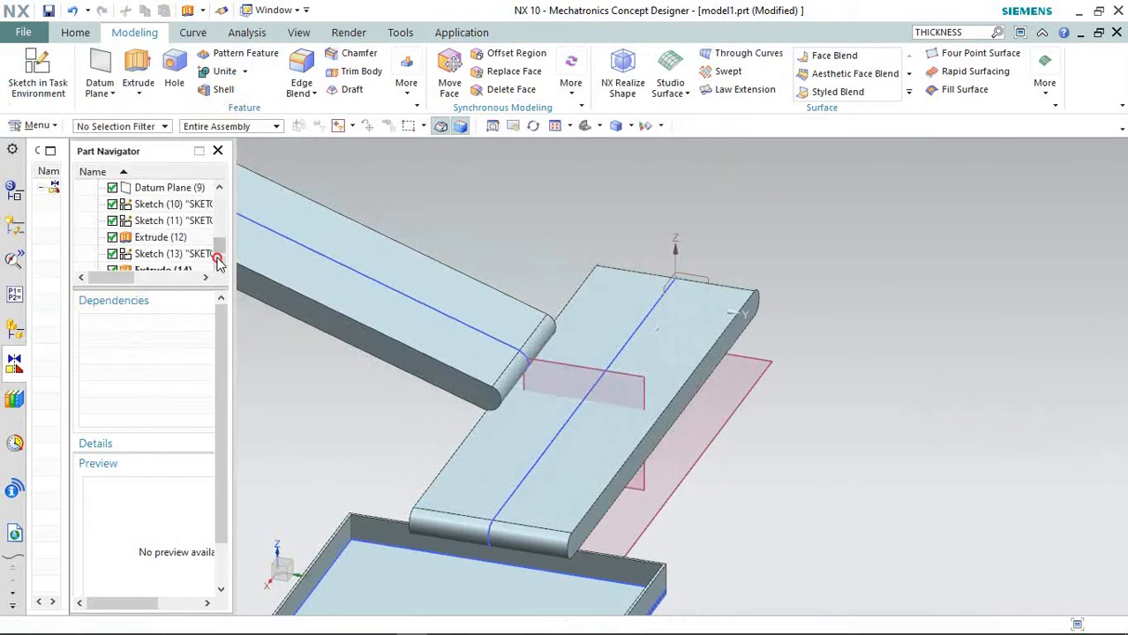
{"action": "left_click", "coordinate": [219, 266]}
{"action": "scroll", "coordinate": [215, 191], "scroll_direction": "up", "scroll_amount": 5}
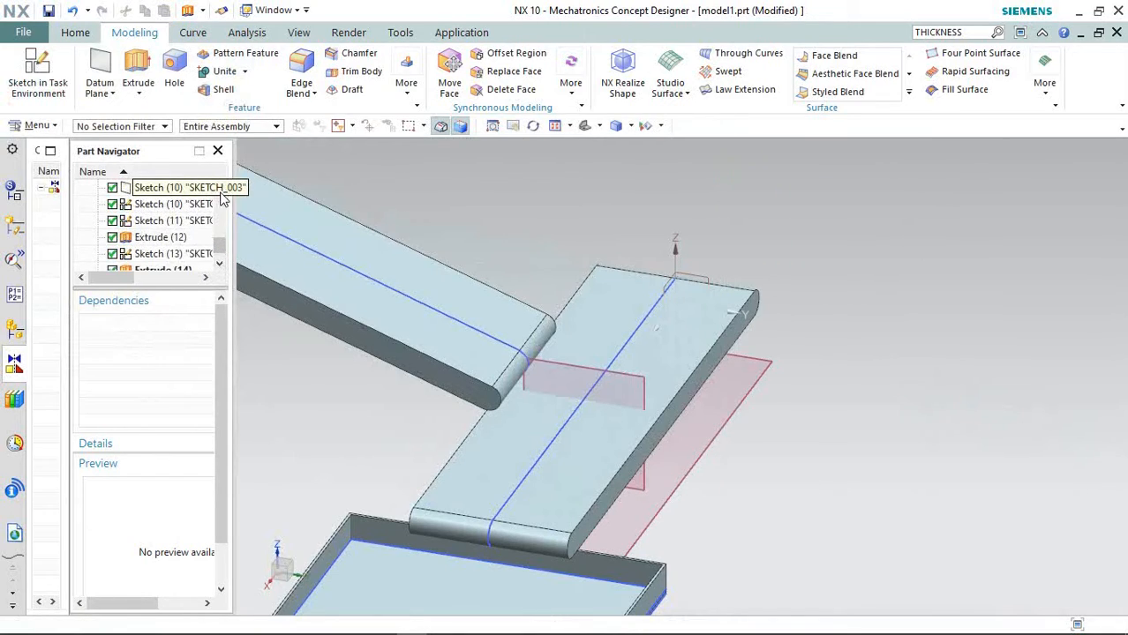
{"action": "scroll", "coordinate": [892, 316], "scroll_direction": "down", "scroll_amount": 2}
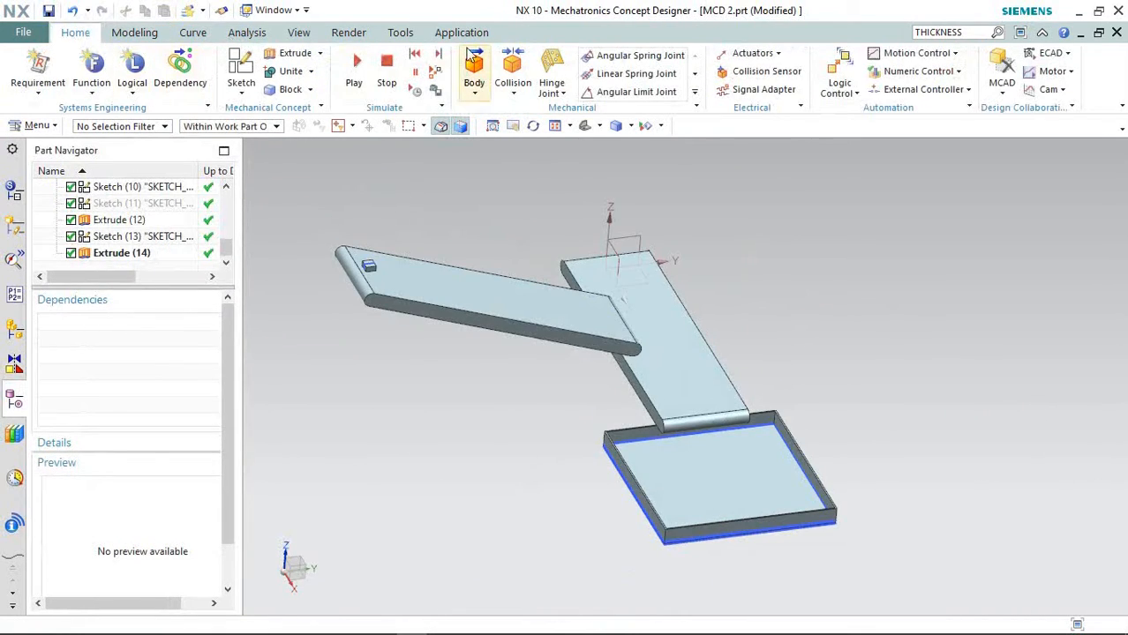
Step: Start the Mechatronics Concept Designer application for the conveyor model and bring up its simulation commands
{"action": "double_click", "coordinate": [468, 34]}
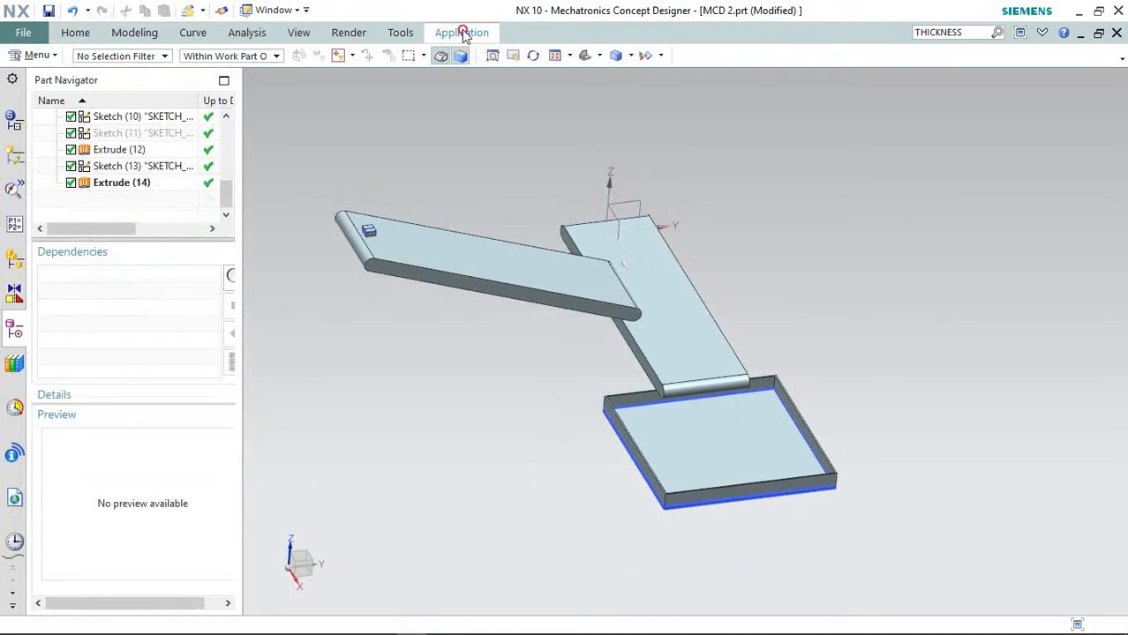
{"action": "left_click", "coordinate": [466, 34]}
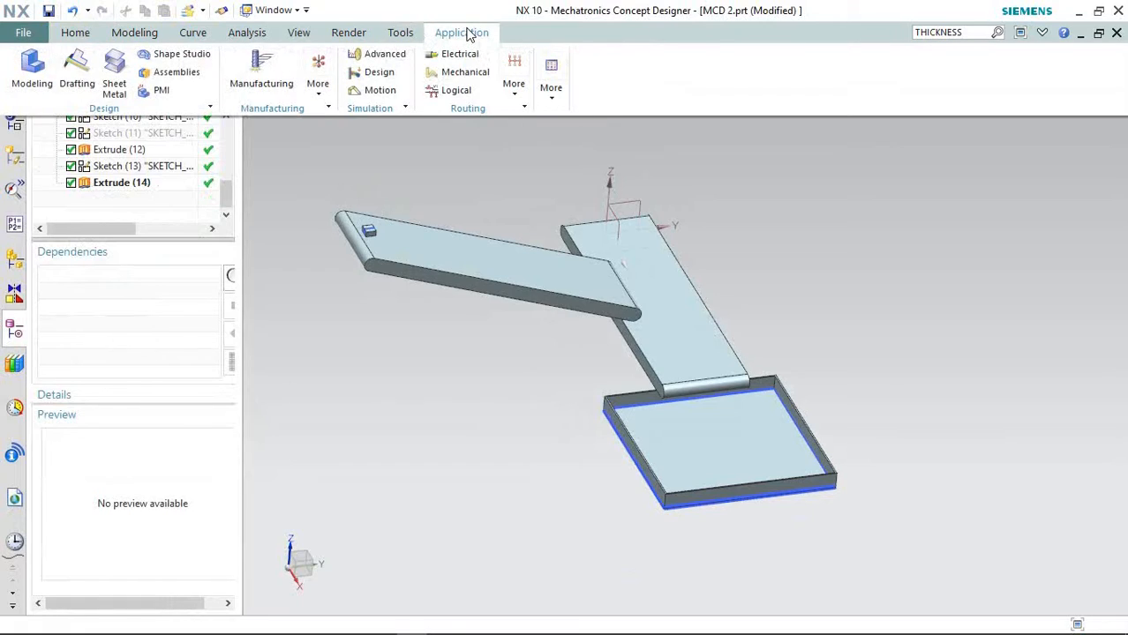
{"action": "left_click", "coordinate": [551, 92]}
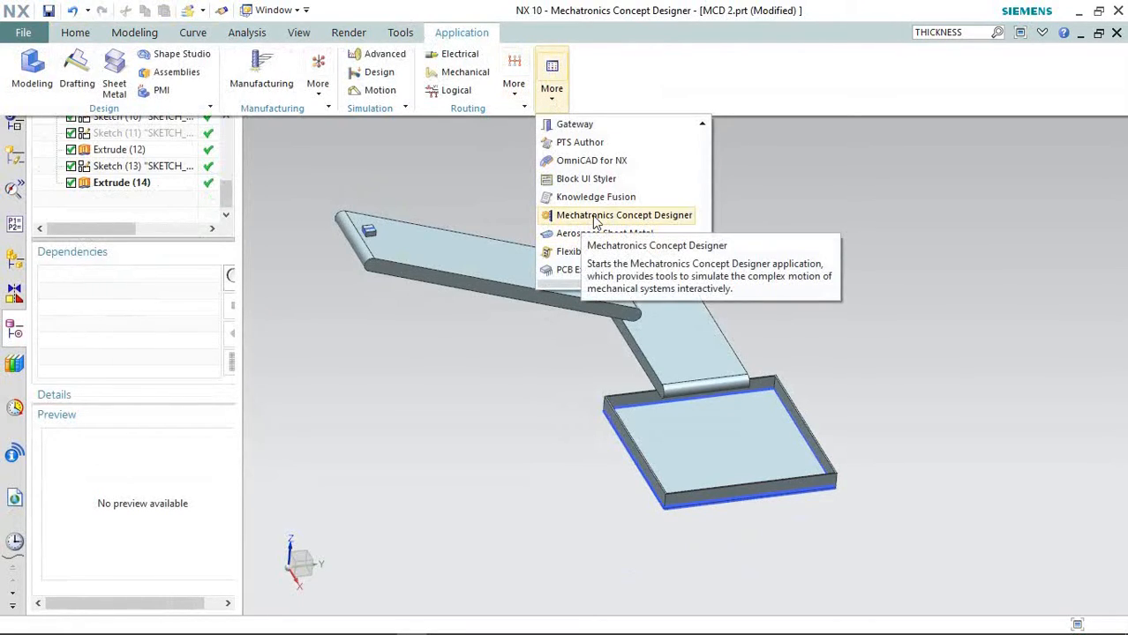
{"action": "left_click", "coordinate": [596, 219]}
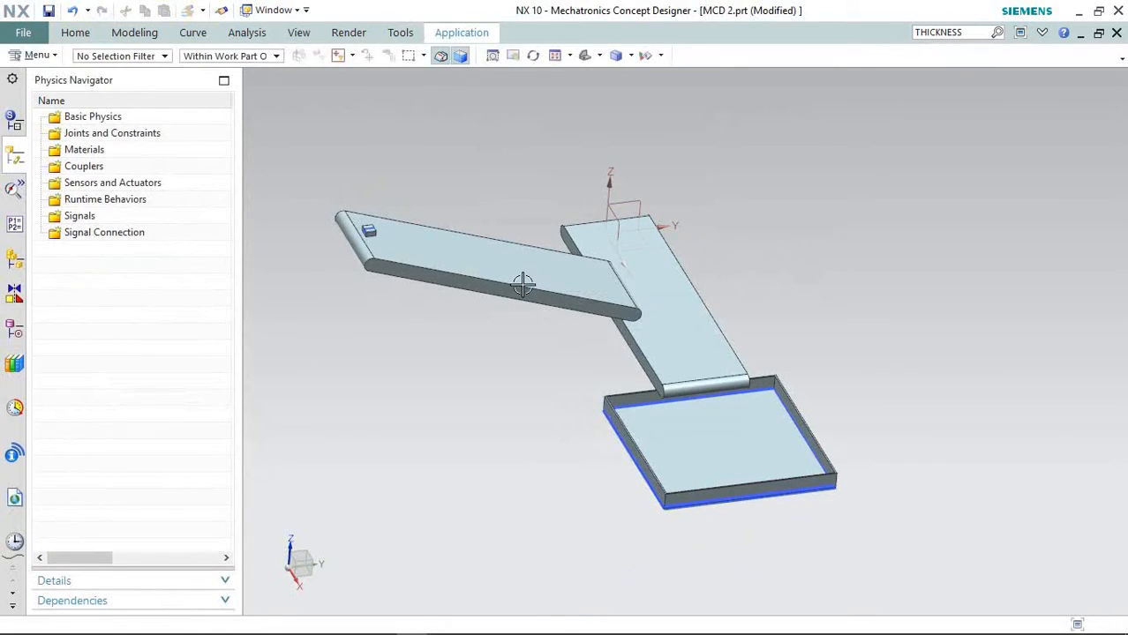
{"action": "left_click", "coordinate": [81, 33]}
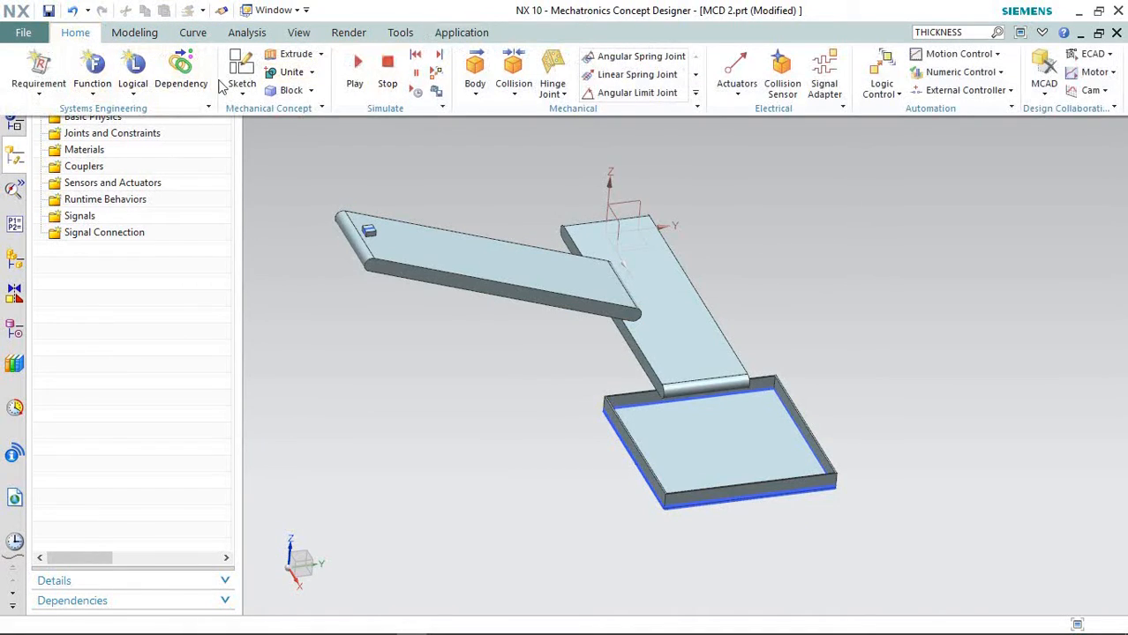
{"action": "left_click", "coordinate": [1087, 75]}
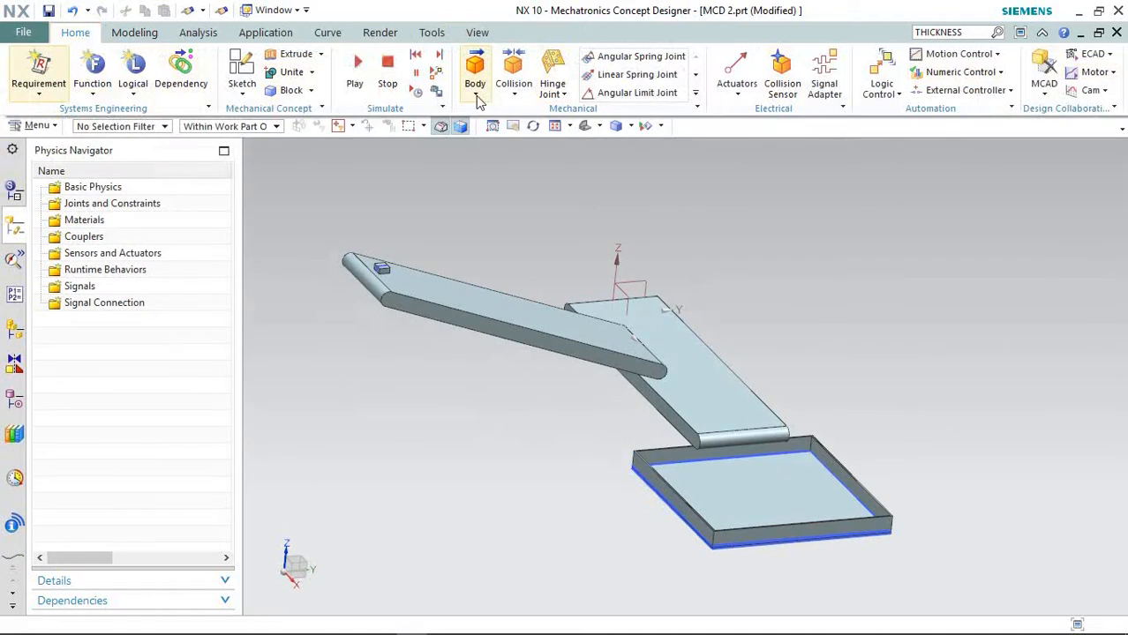
Step: Begin a rigid body definition and choose the small block on the slanted bar as its object
{"action": "left_click", "coordinate": [476, 96]}
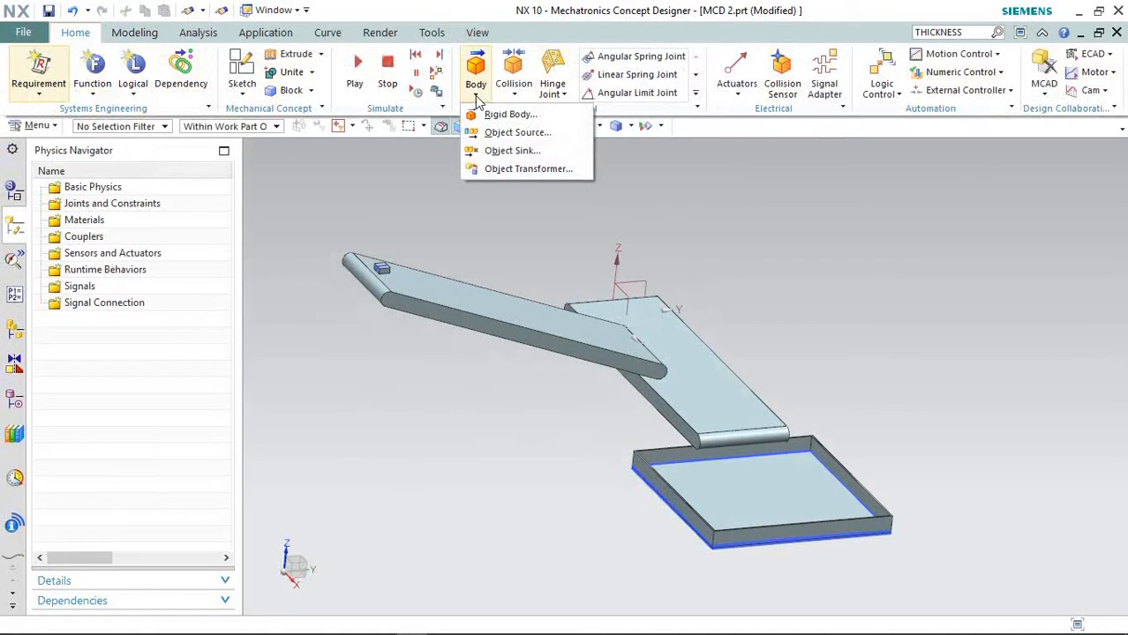
{"action": "left_click", "coordinate": [515, 94]}
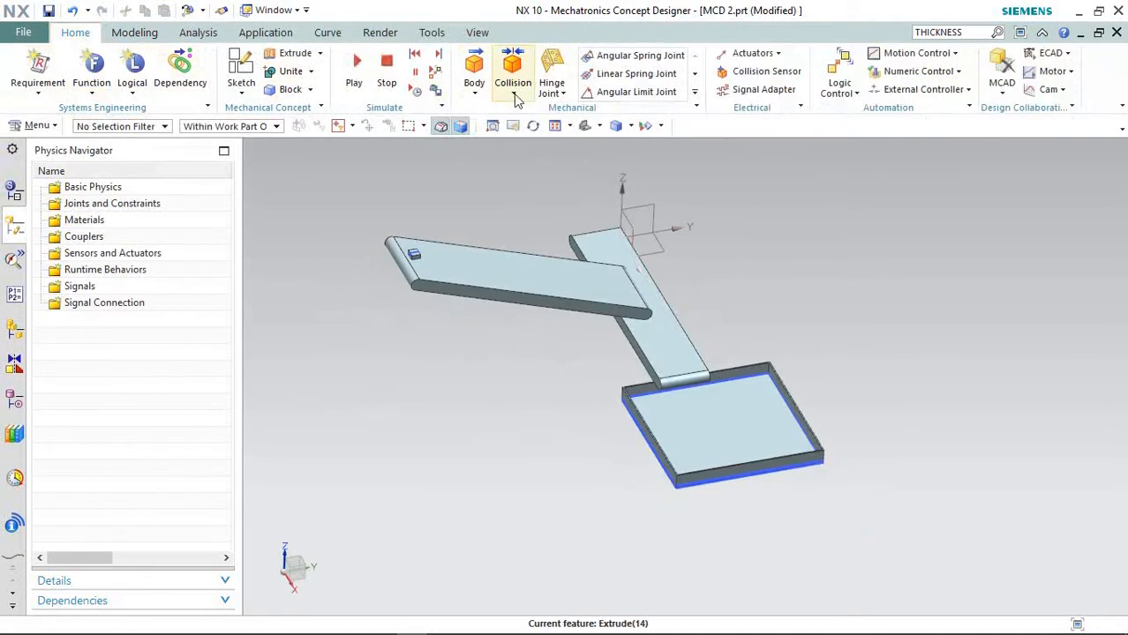
{"action": "left_click", "coordinate": [478, 96]}
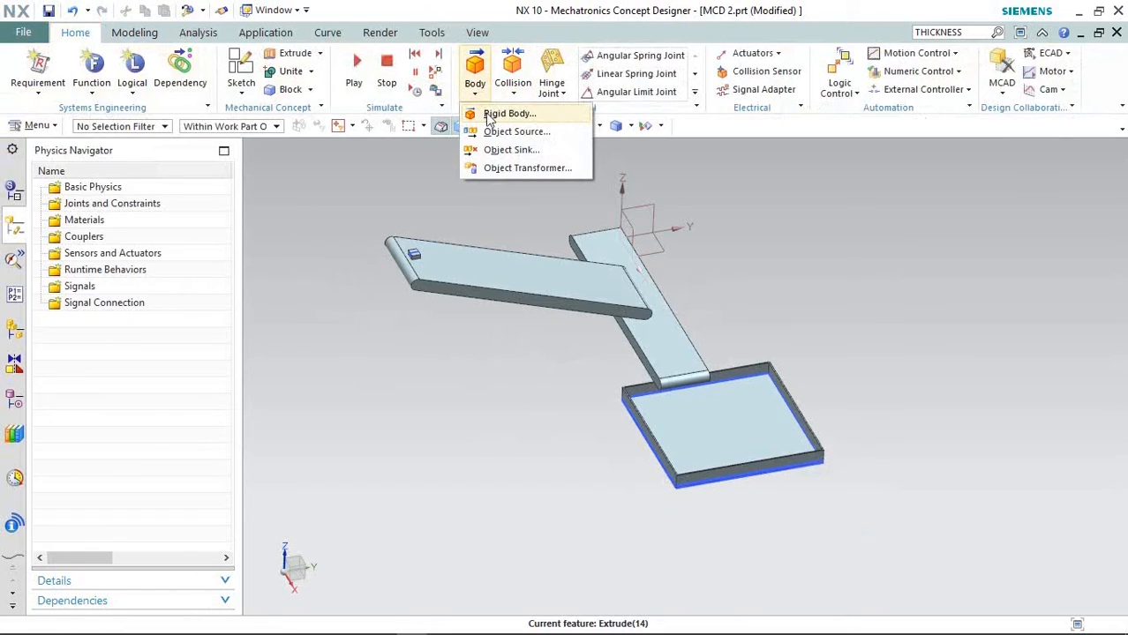
{"action": "left_click", "coordinate": [488, 116]}
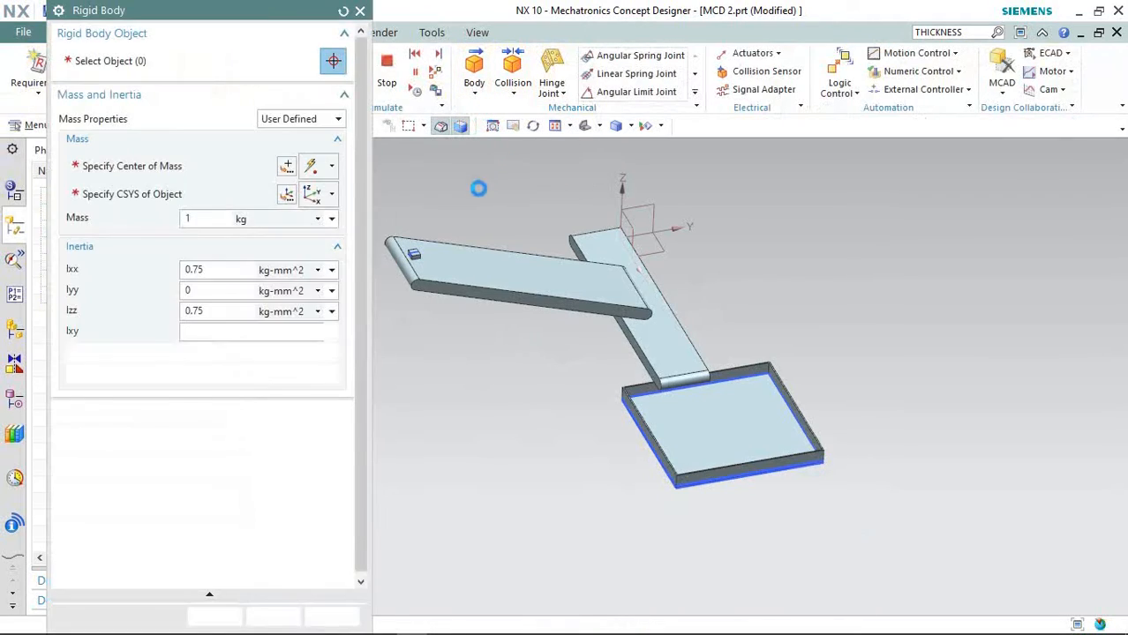
{"action": "scroll", "coordinate": [846, 307], "scroll_direction": "down", "scroll_amount": 1}
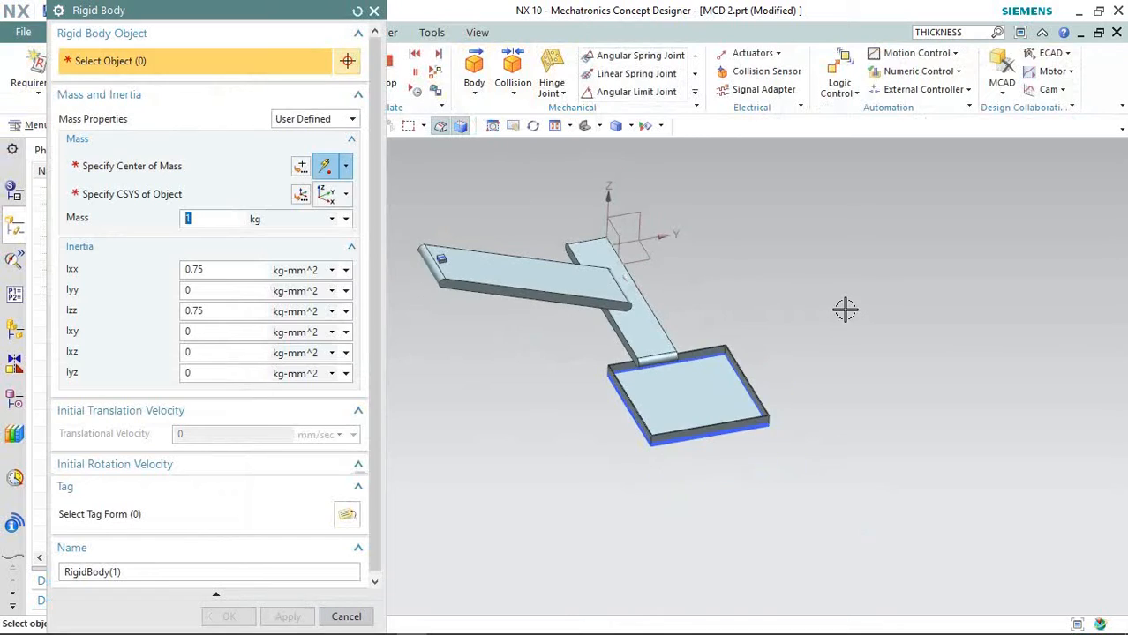
{"action": "scroll", "coordinate": [431, 263], "scroll_direction": "up", "scroll_amount": 4}
{"action": "scroll", "coordinate": [768, 305], "scroll_direction": "up", "scroll_amount": 3}
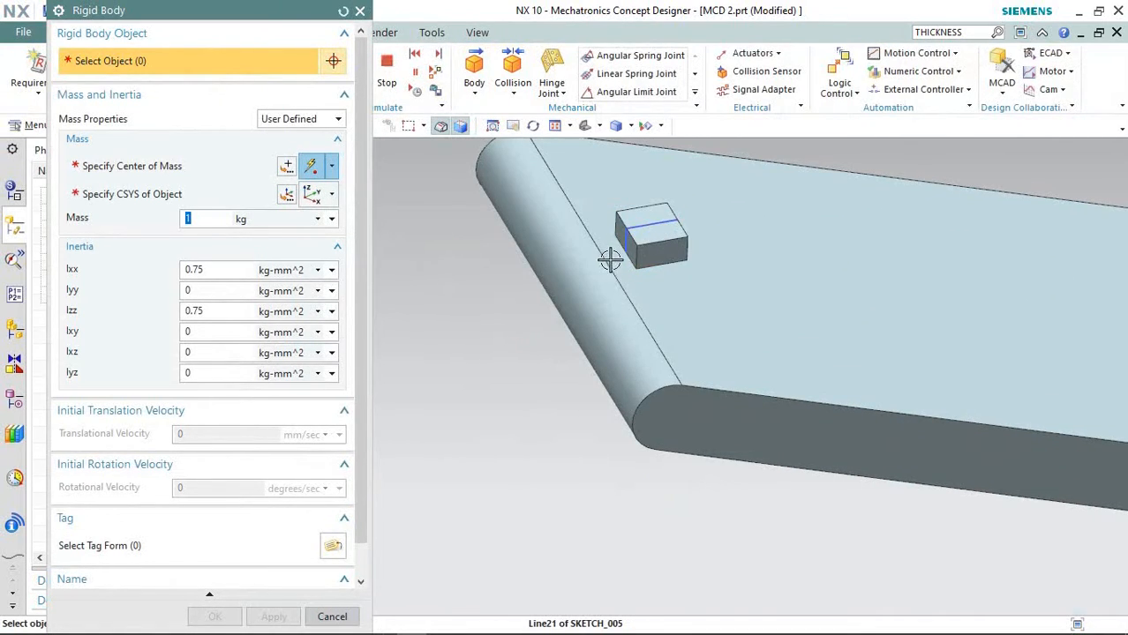
{"action": "left_click", "coordinate": [654, 237]}
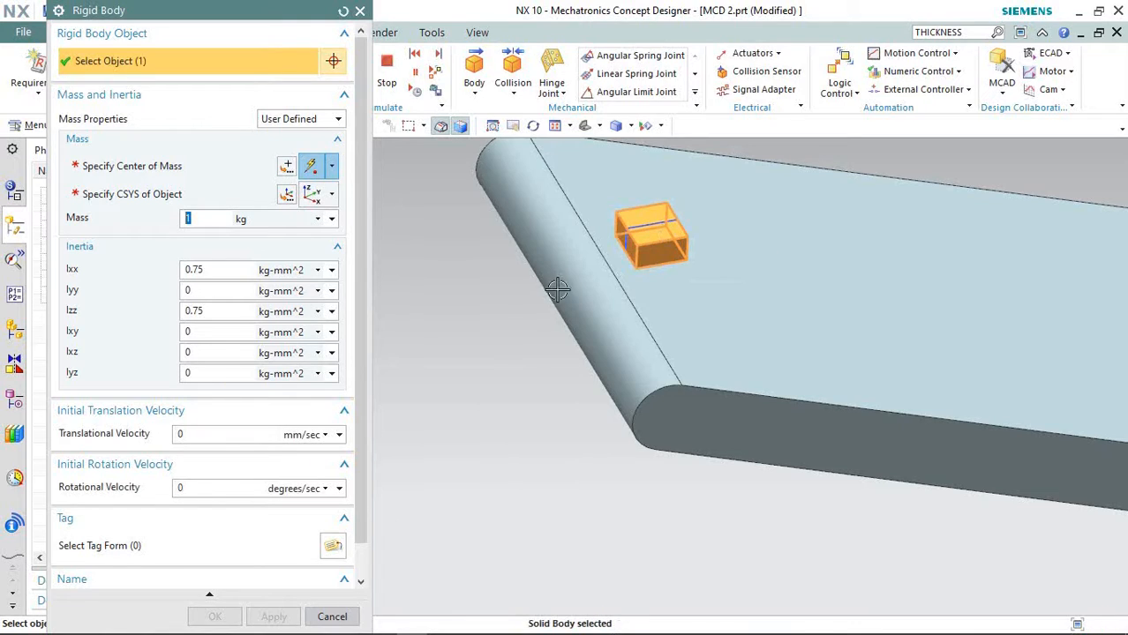
Step: Specify the block's center of mass at the middle of its top face, specify its CSYS, and create the 1 kg rigid body
{"action": "scroll", "coordinate": [530, 300], "scroll_direction": "down", "scroll_amount": 4}
{"action": "scroll", "coordinate": [530, 305], "scroll_direction": "up", "scroll_amount": 5}
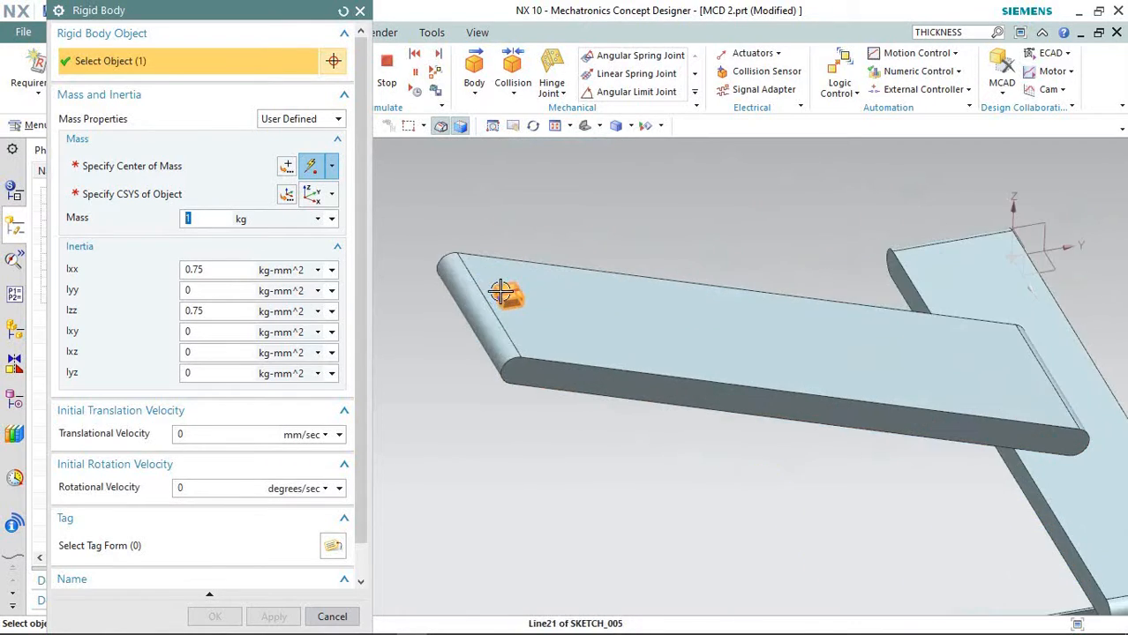
{"action": "left_click", "coordinate": [156, 168]}
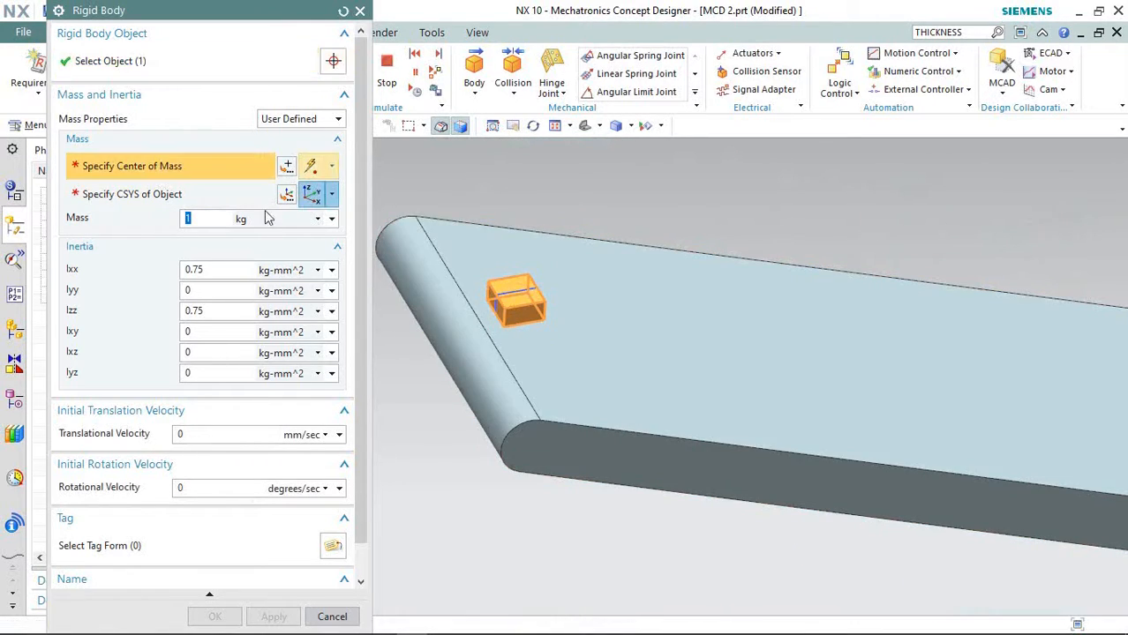
{"action": "left_click", "coordinate": [517, 291]}
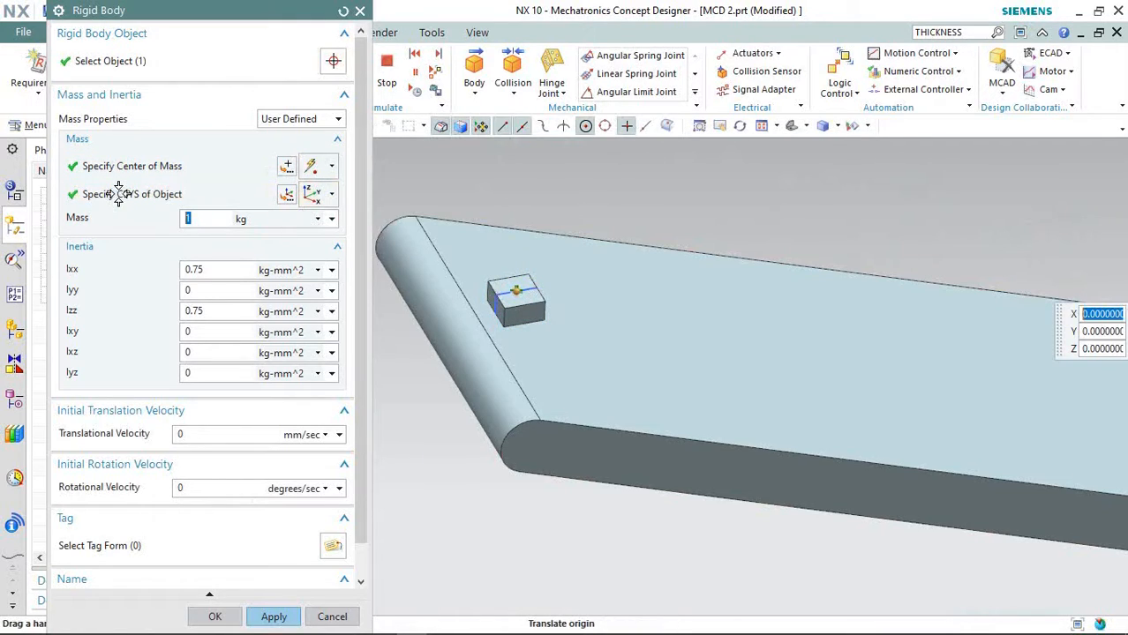
{"action": "middle_click", "coordinate": [518, 291]}
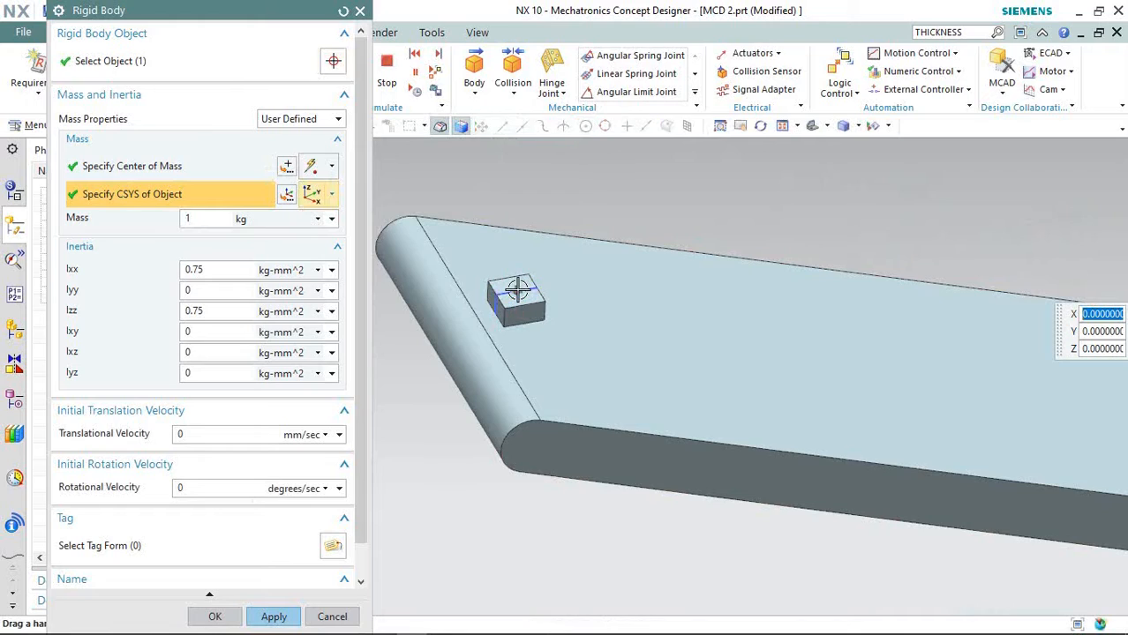
{"action": "scroll", "coordinate": [498, 295], "scroll_direction": "down", "scroll_amount": 5}
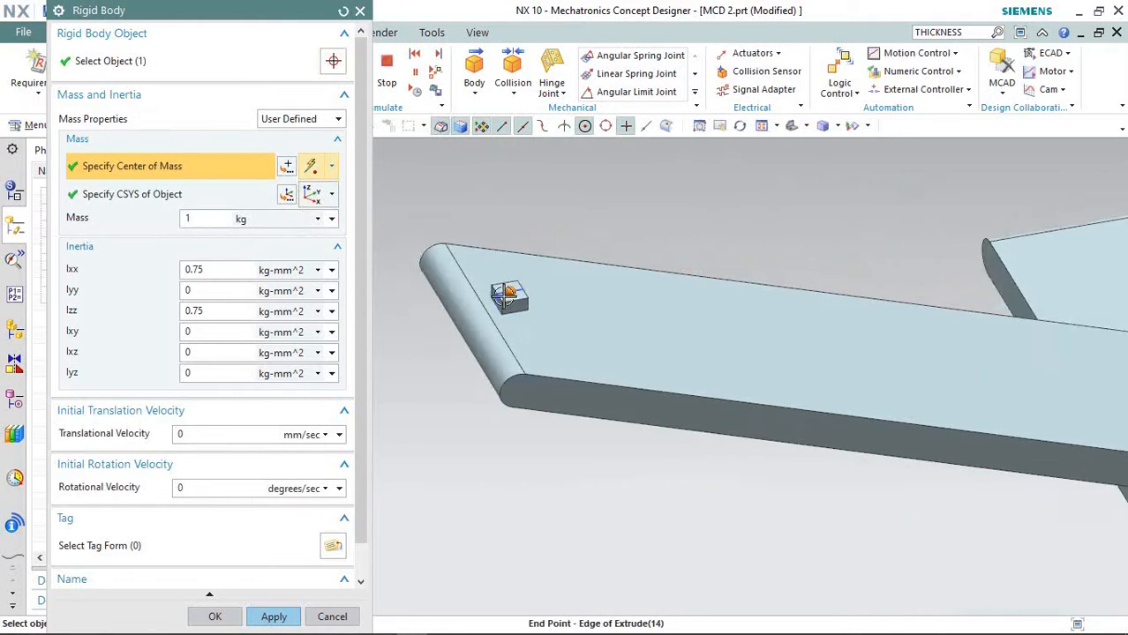
{"action": "scroll", "coordinate": [470, 294], "scroll_direction": "up", "scroll_amount": 4}
{"action": "scroll", "coordinate": [592, 304], "scroll_direction": "up", "scroll_amount": 3}
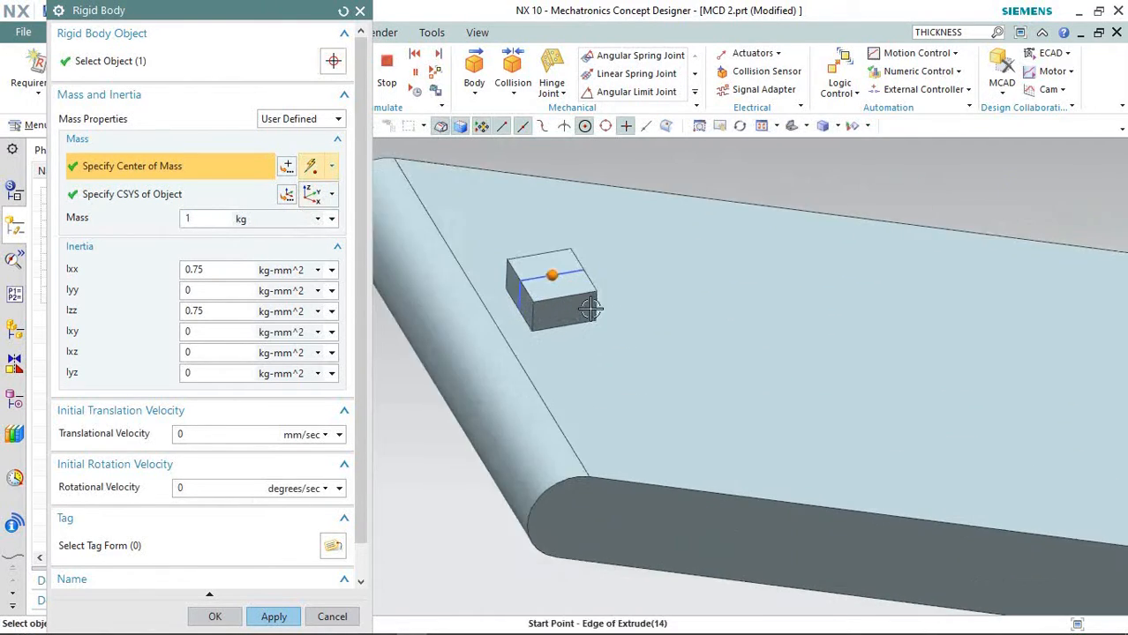
{"action": "scroll", "coordinate": [504, 292], "scroll_direction": "down", "scroll_amount": 2}
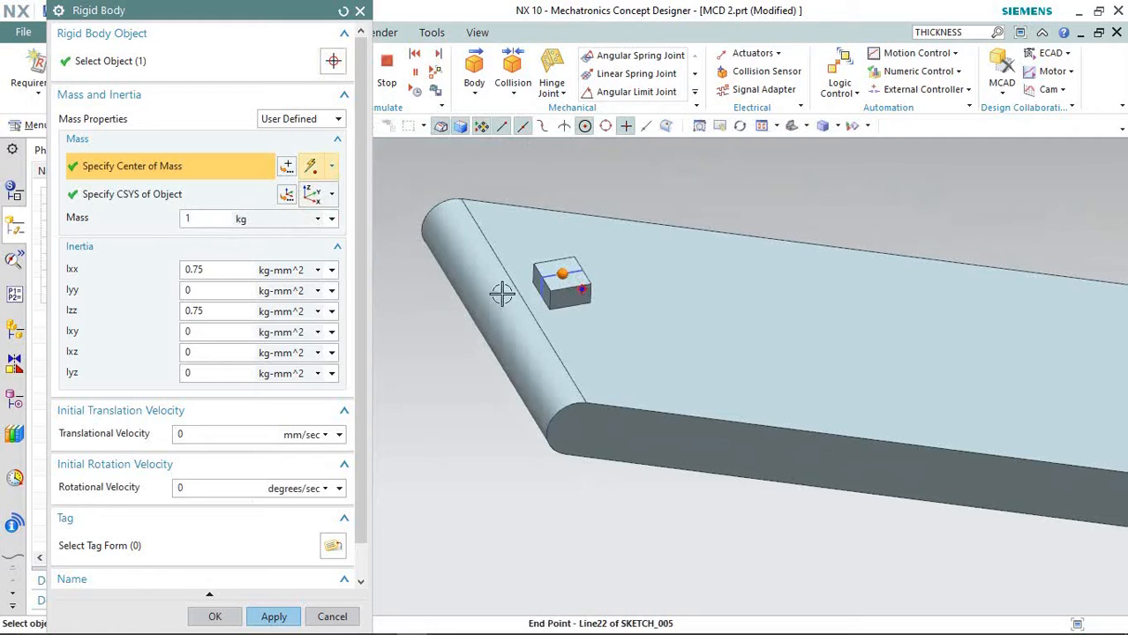
{"action": "left_click", "coordinate": [275, 616]}
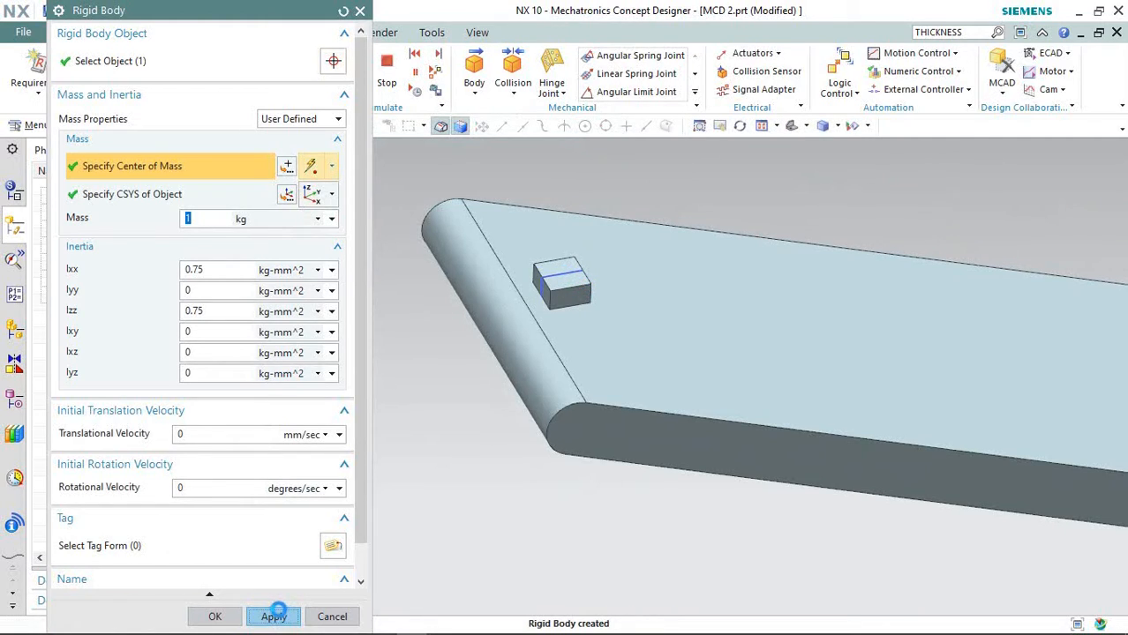
{"action": "left_click", "coordinate": [315, 620]}
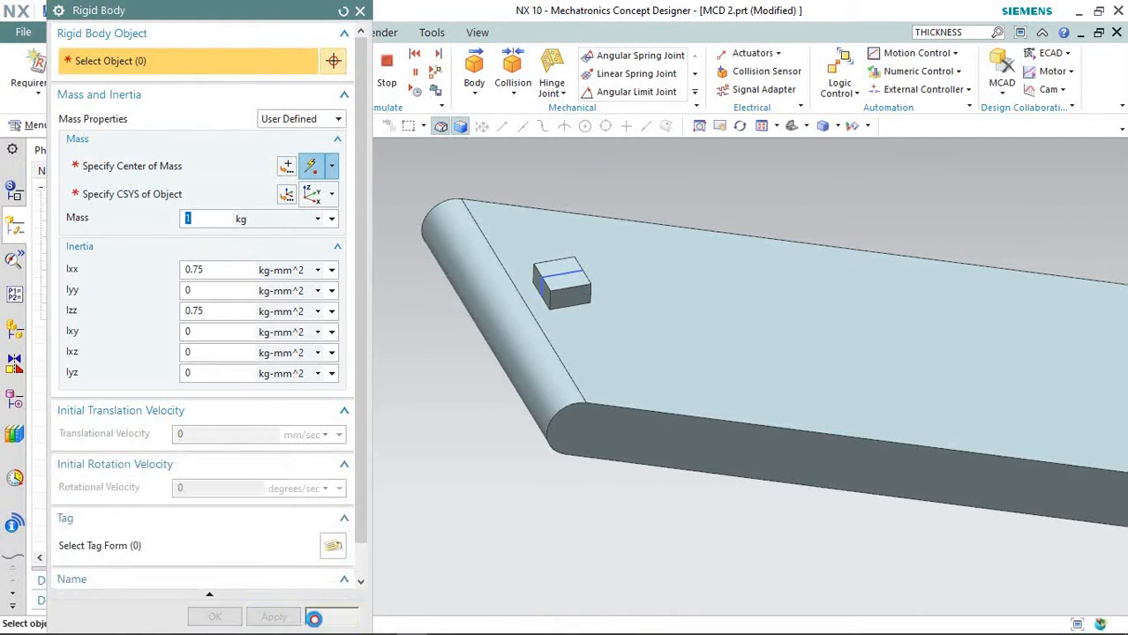
Step: Create a collision body on the small block with the Box shape, automatic shape properties and default material
{"action": "scroll", "coordinate": [411, 391], "scroll_direction": "down", "scroll_amount": 5}
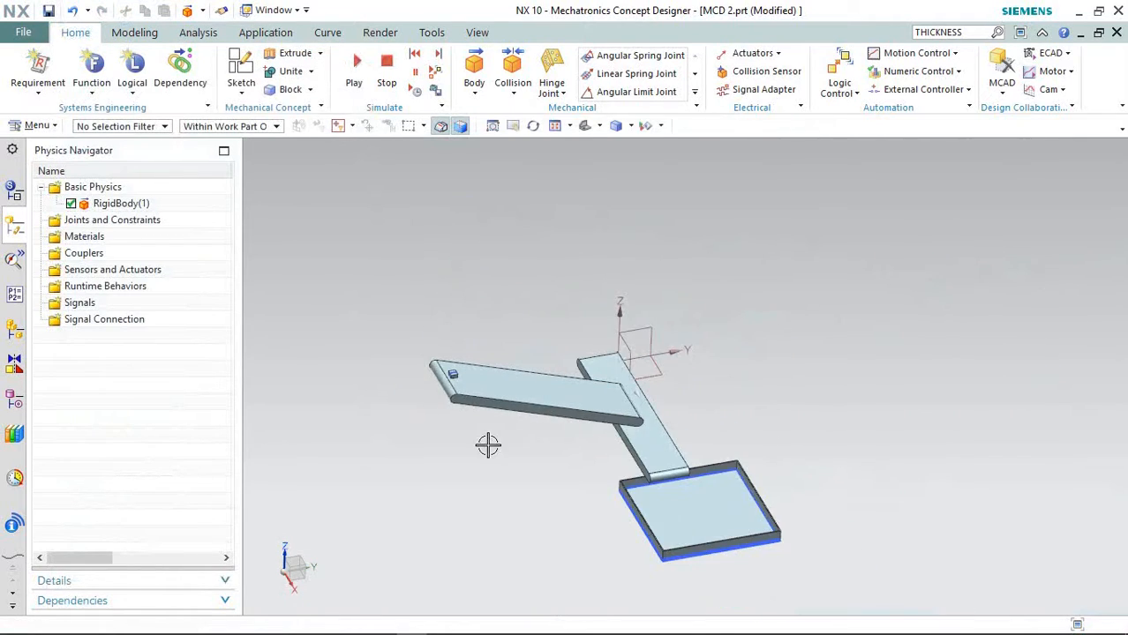
{"action": "middle_click_drag", "start_coordinate": [488, 443], "coordinate": [546, 478]}
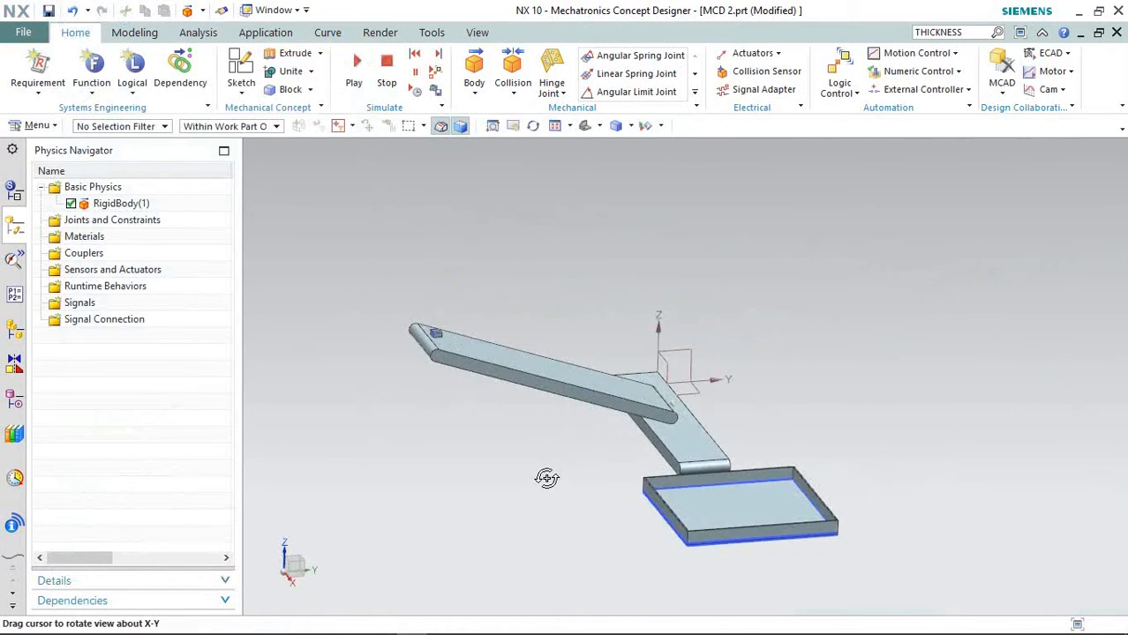
{"action": "left_click", "coordinate": [507, 97]}
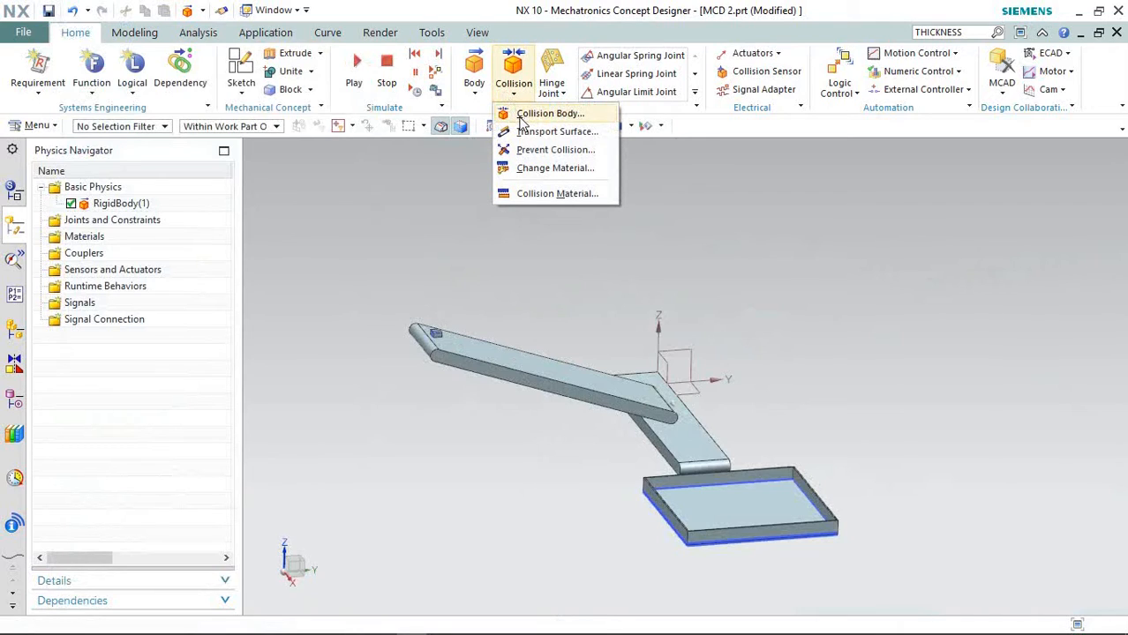
{"action": "left_click", "coordinate": [521, 114]}
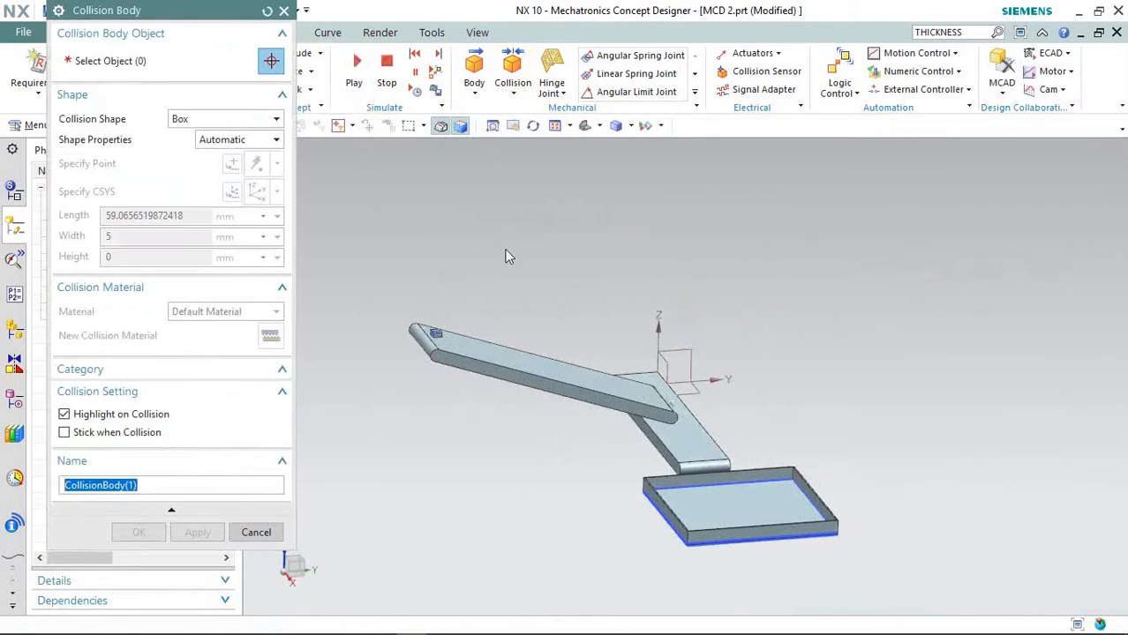
{"action": "scroll", "coordinate": [440, 343], "scroll_direction": "up", "scroll_amount": 5}
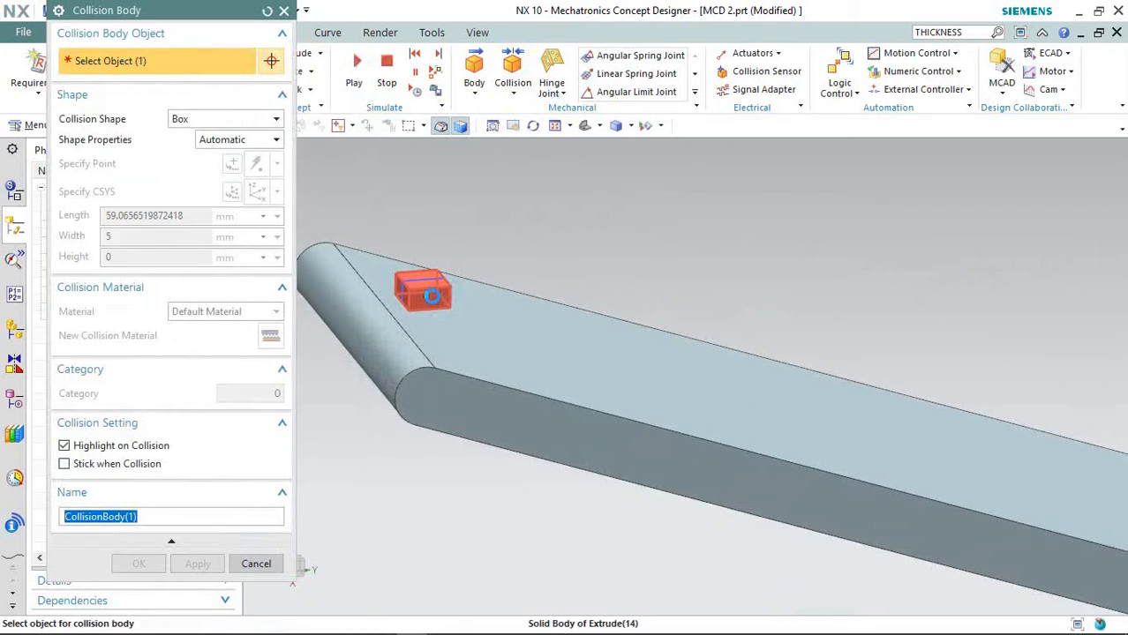
{"action": "left_click", "coordinate": [198, 565]}
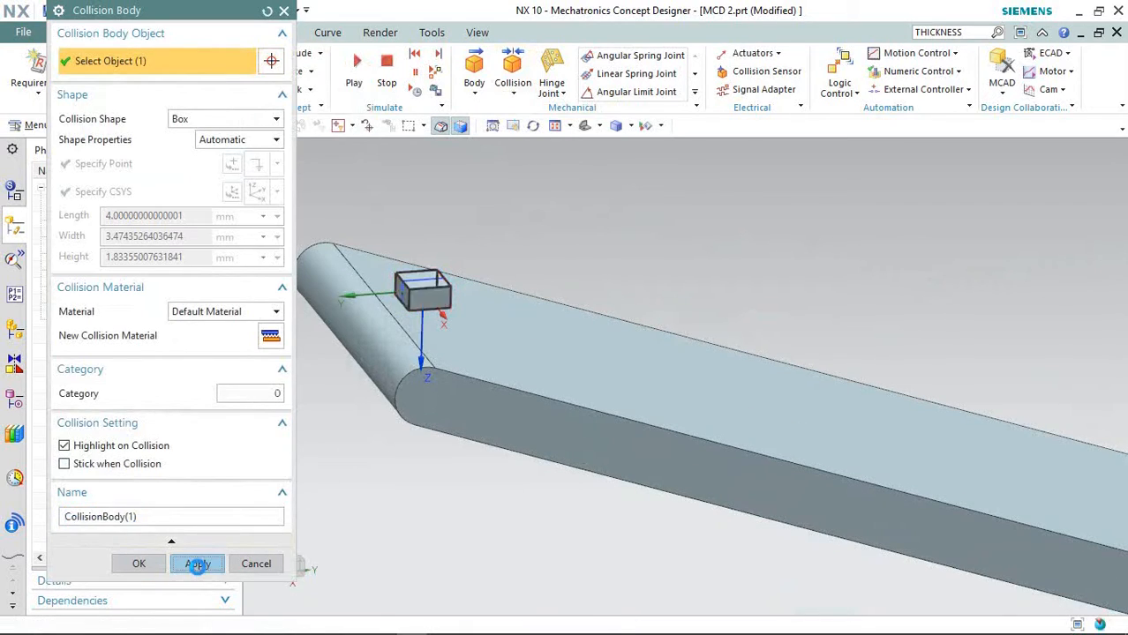
Step: Create separate Box collision bodies with automatic properties on the slanted bar and on the lower bar
{"action": "left_click", "coordinate": [564, 353]}
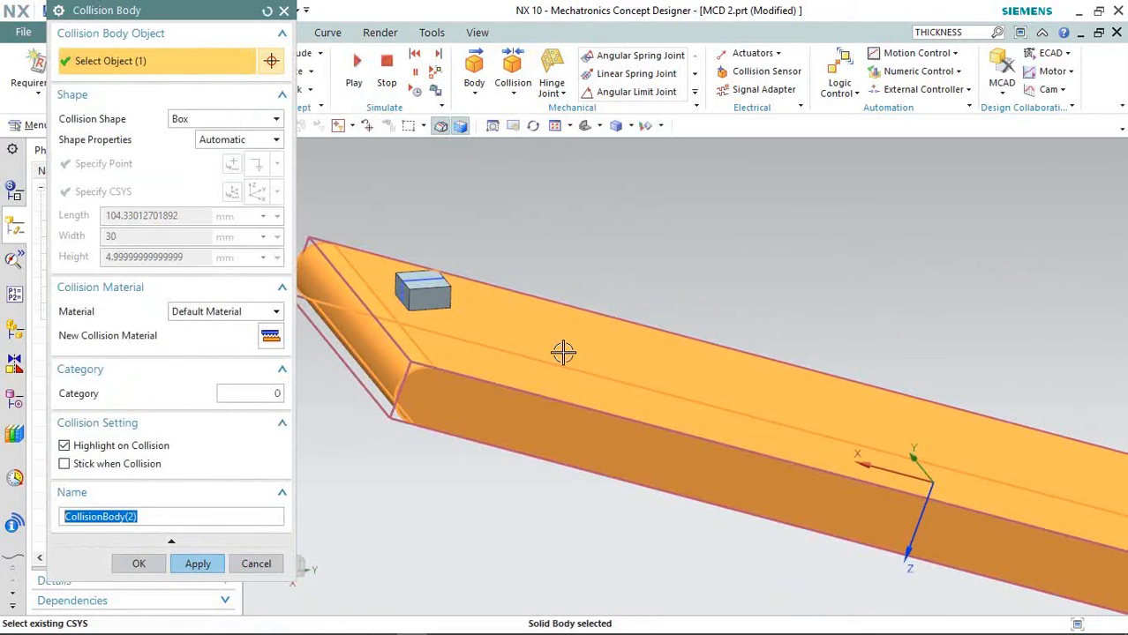
{"action": "scroll", "coordinate": [529, 274], "scroll_direction": "down", "scroll_amount": 4}
{"action": "left_click", "coordinate": [197, 564]}
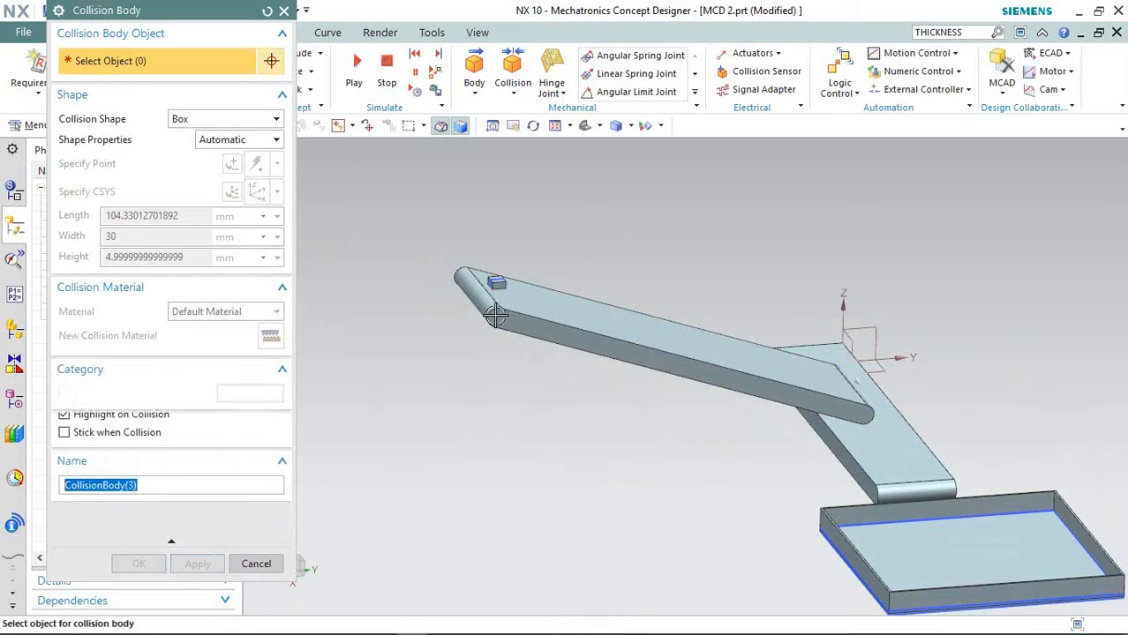
{"action": "scroll", "coordinate": [534, 366], "scroll_direction": "down", "scroll_amount": 2}
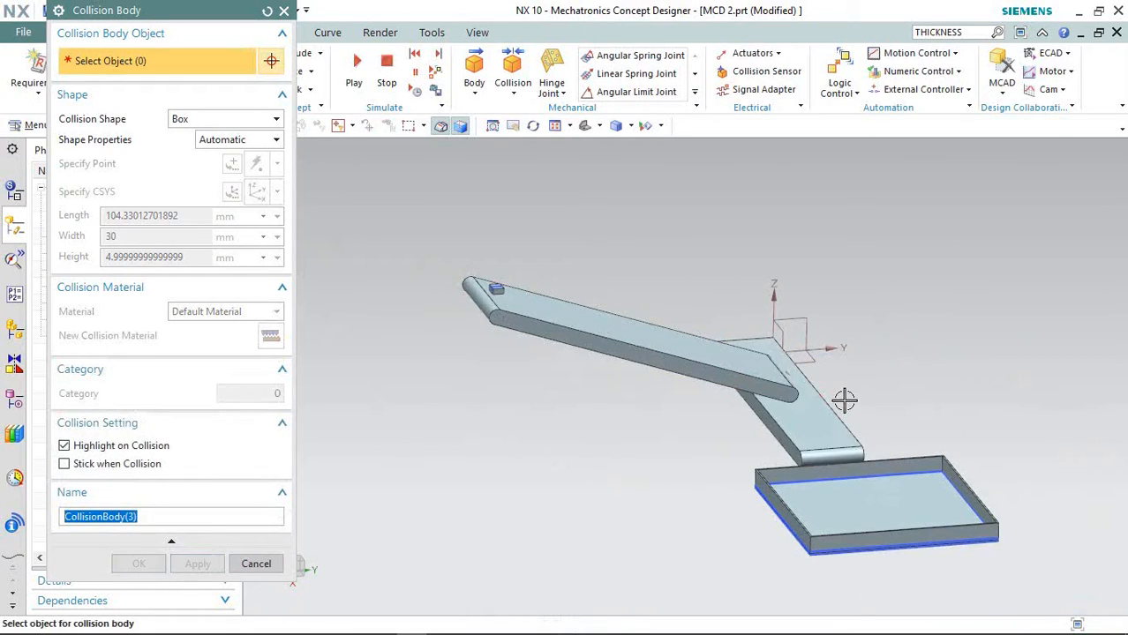
{"action": "left_click", "coordinate": [803, 421]}
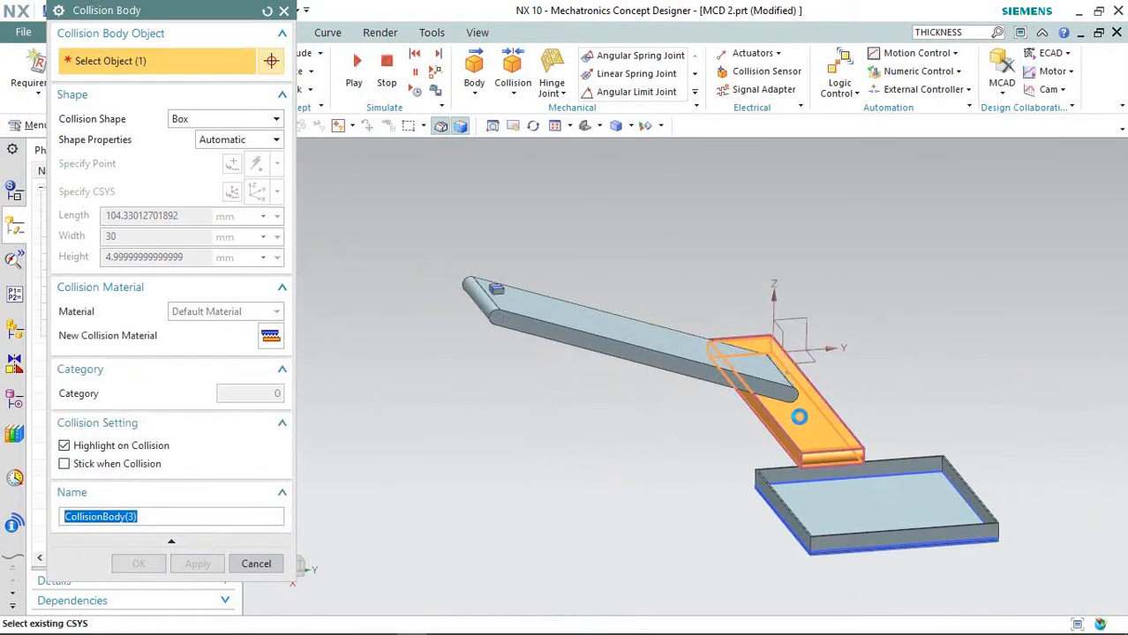
{"action": "left_click", "coordinate": [196, 565]}
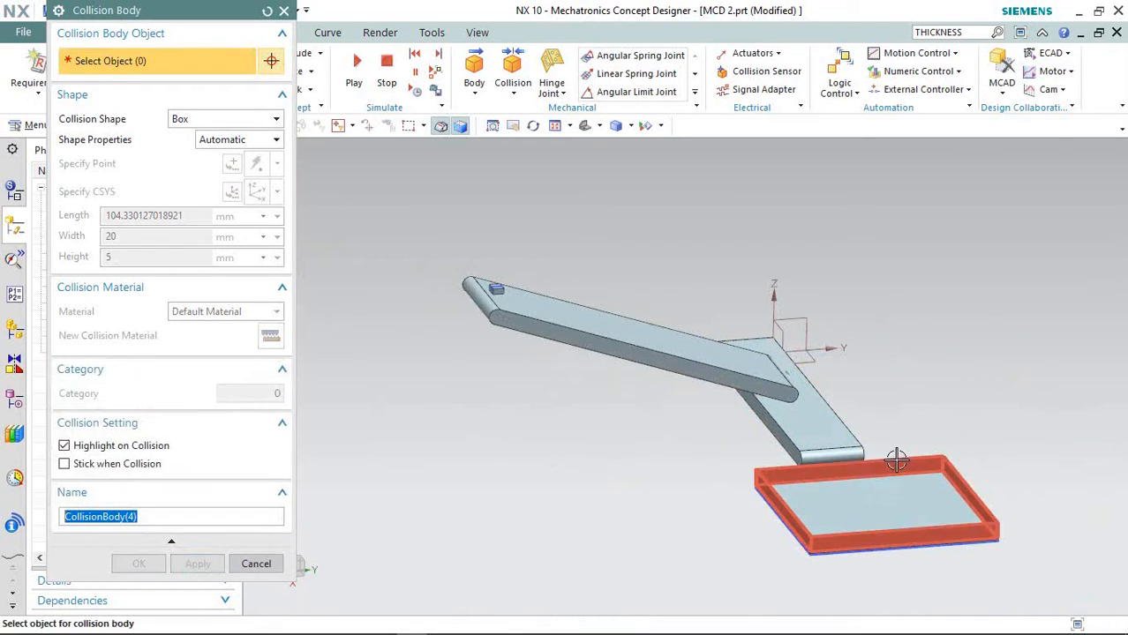
Step: Create separate Box collision bodies with automatic properties on the tray floor and the tray wall, and expand the rigid body's tree entry
{"action": "left_click", "coordinate": [865, 470]}
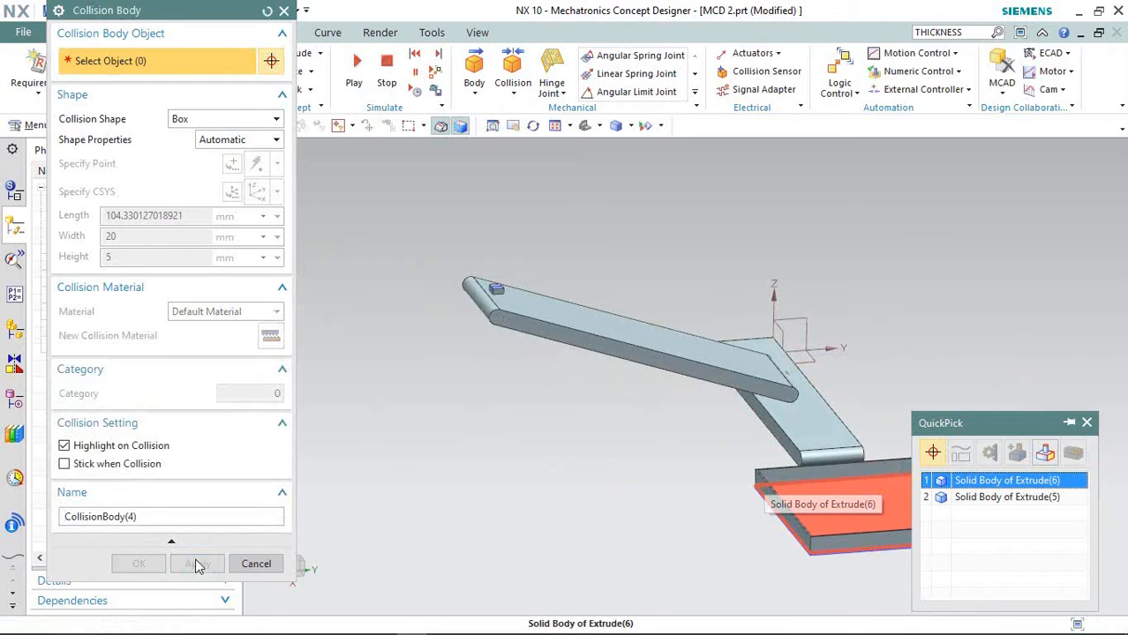
{"action": "left_click", "coordinate": [988, 481]}
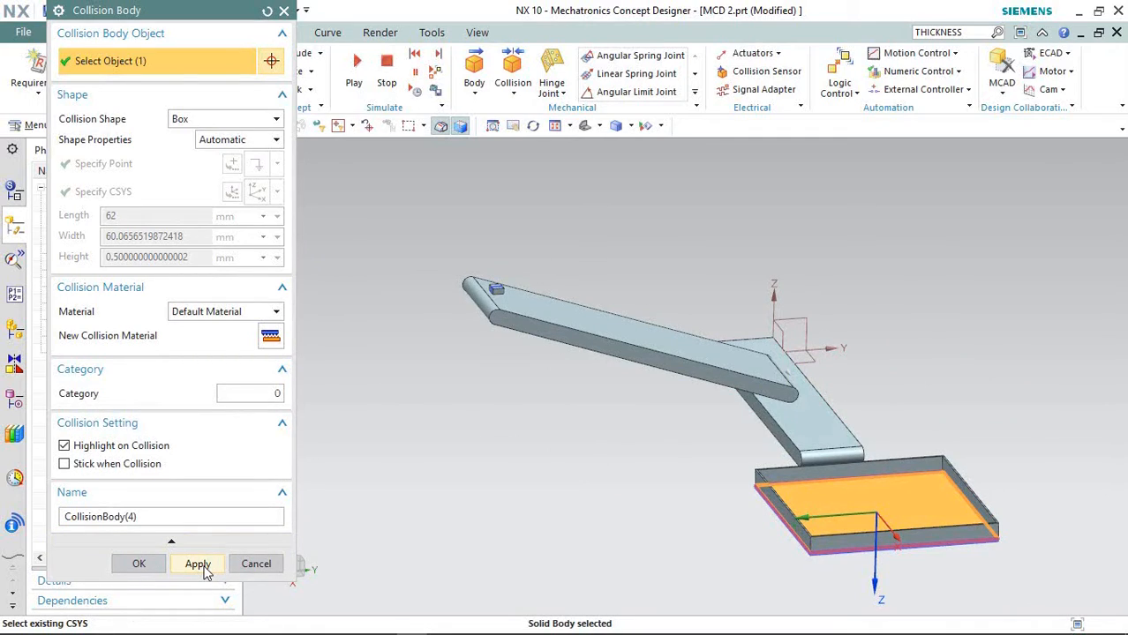
{"action": "left_click", "coordinate": [198, 564]}
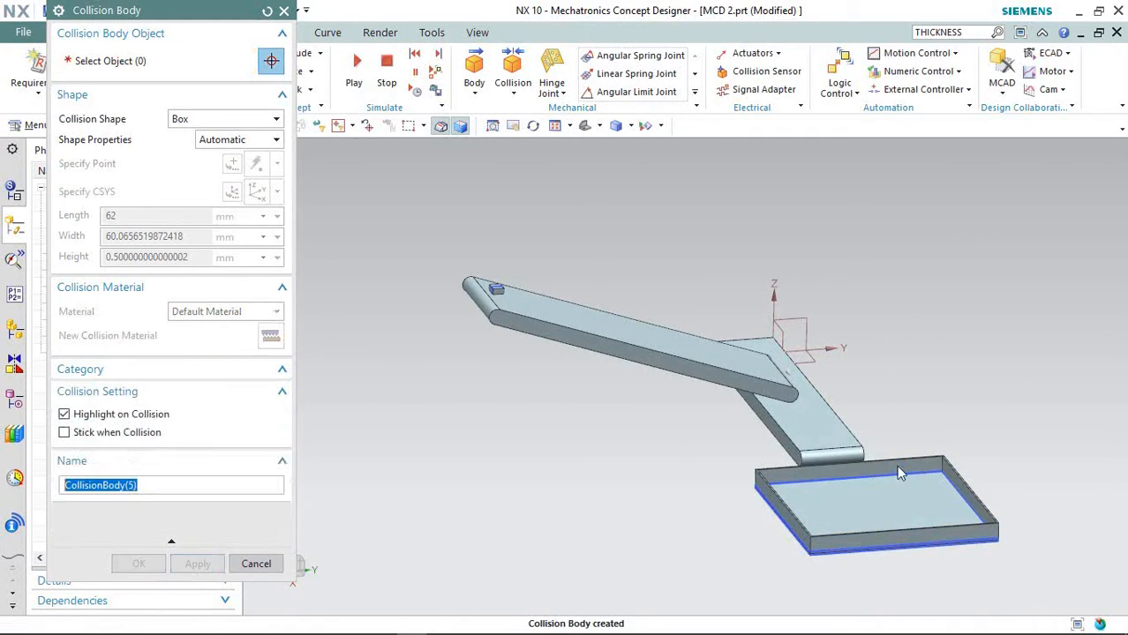
{"action": "left_click", "coordinate": [826, 483]}
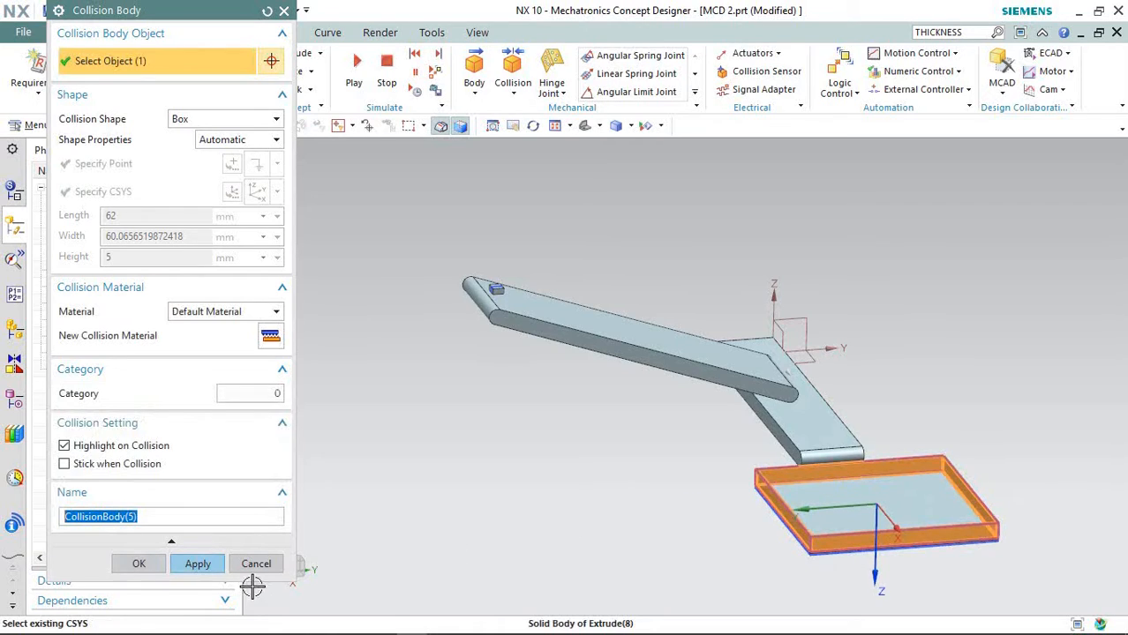
{"action": "left_click", "coordinate": [197, 564]}
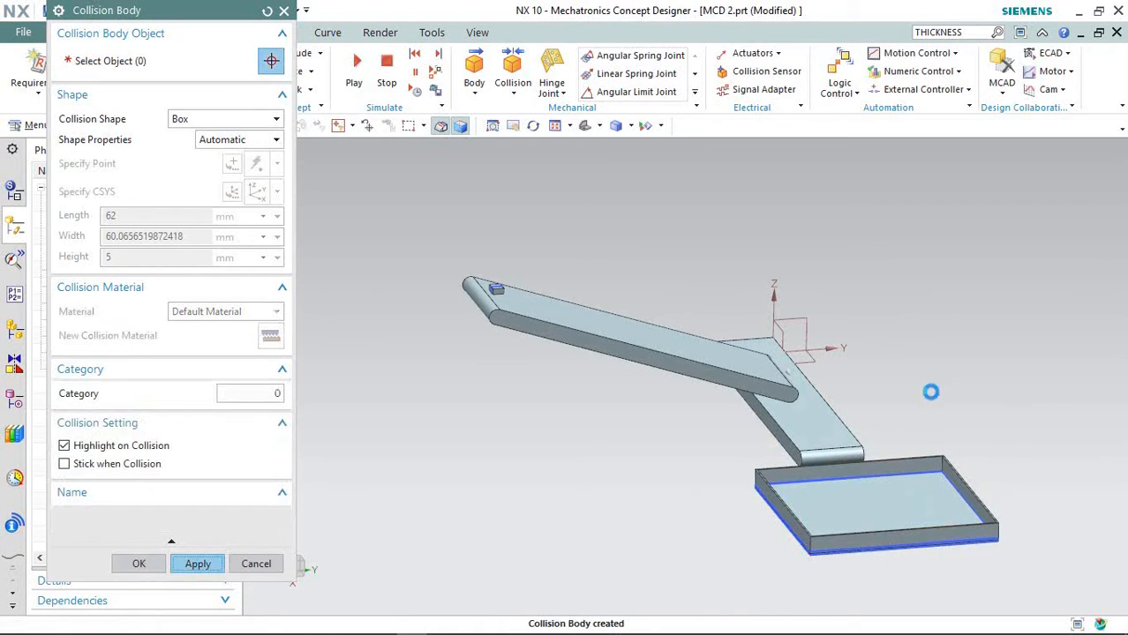
{"action": "mouse_move", "coordinate": [647, 286]}
{"action": "middle_mouse_down"}
{"action": "mouse_move", "coordinate": [614, 297]}
{"action": "mouse_move", "coordinate": [639, 285]}
{"action": "mouse_move", "coordinate": [641, 299]}
{"action": "middle_mouse_up"}
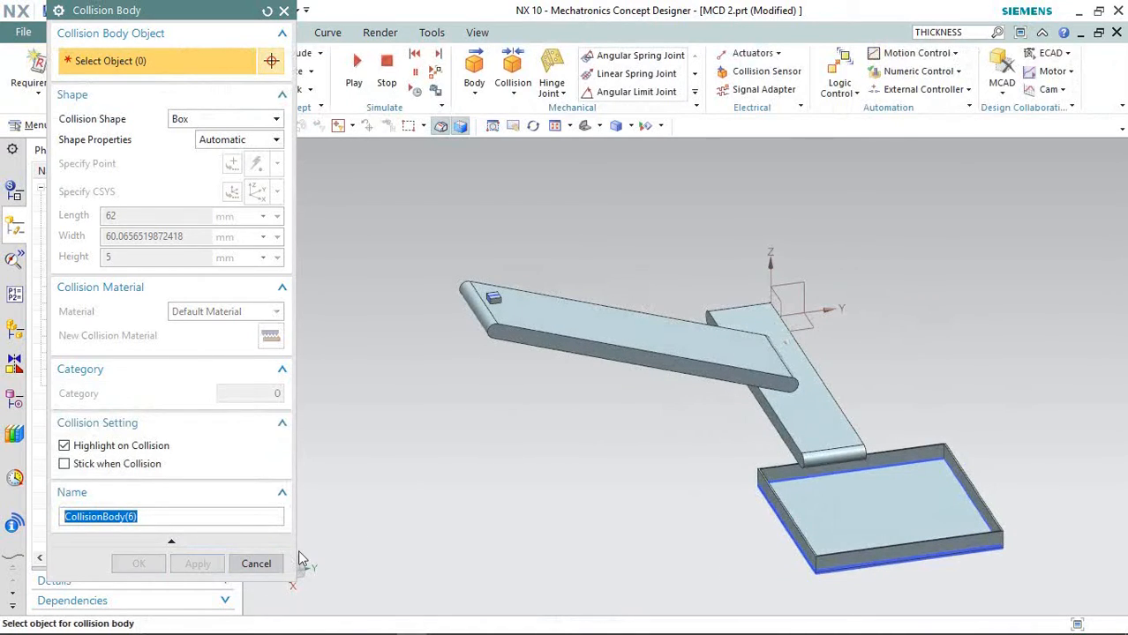
{"action": "left_click", "coordinate": [256, 564]}
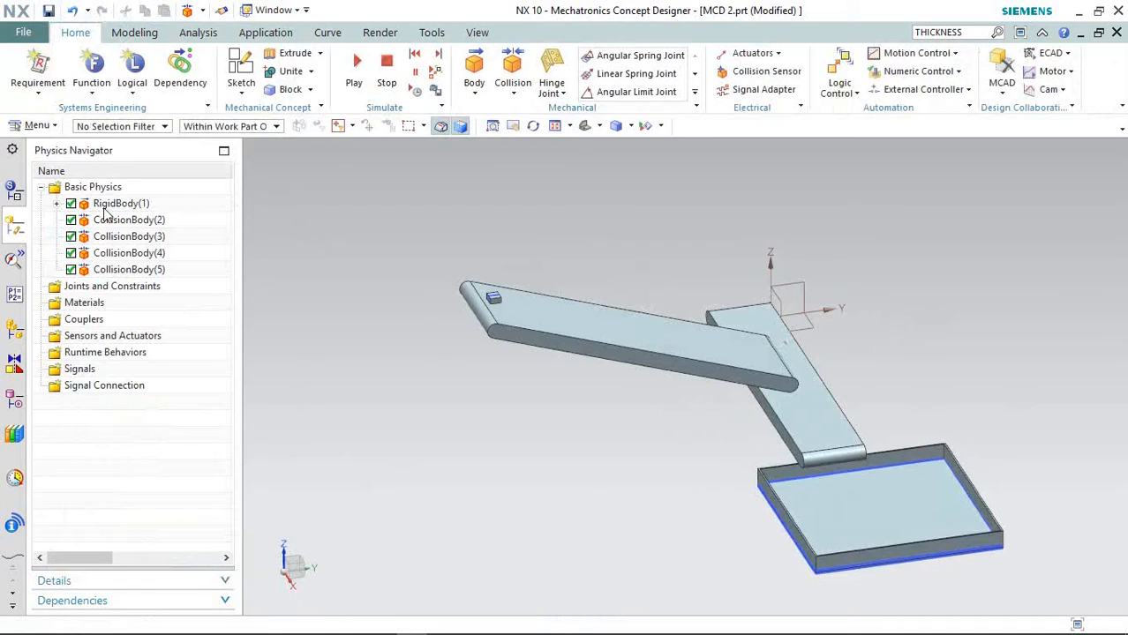
{"action": "left_click", "coordinate": [57, 204]}
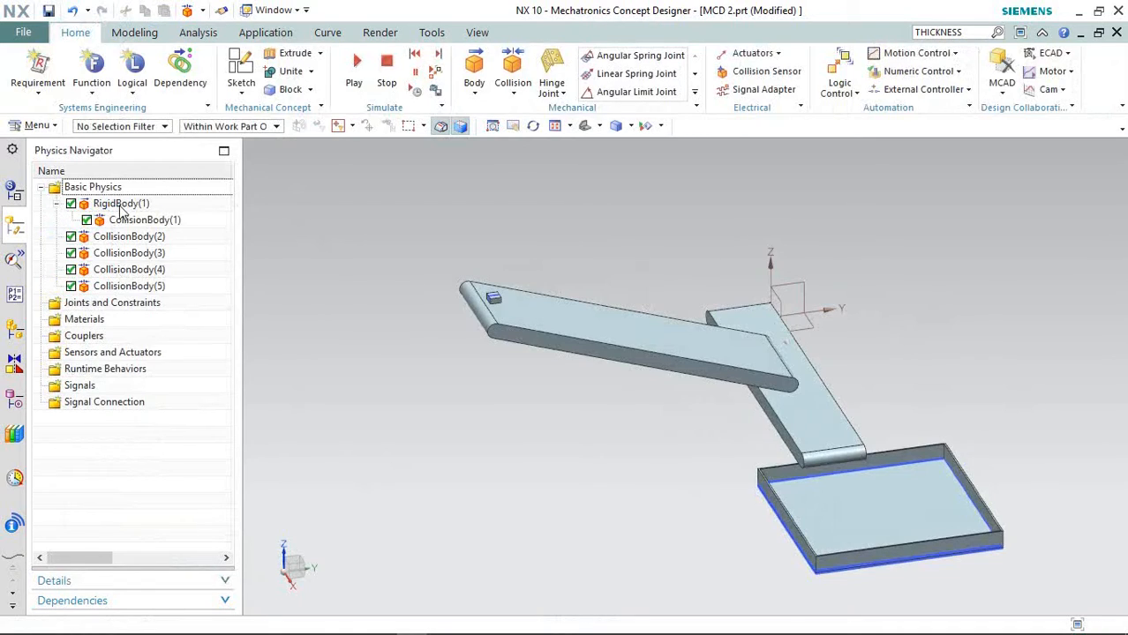
Step: Create a straight transport surface on the slanted bar's top face along the Y-axis with a parallel velocity of 15 mm/sec
{"action": "left_click", "coordinate": [519, 96]}
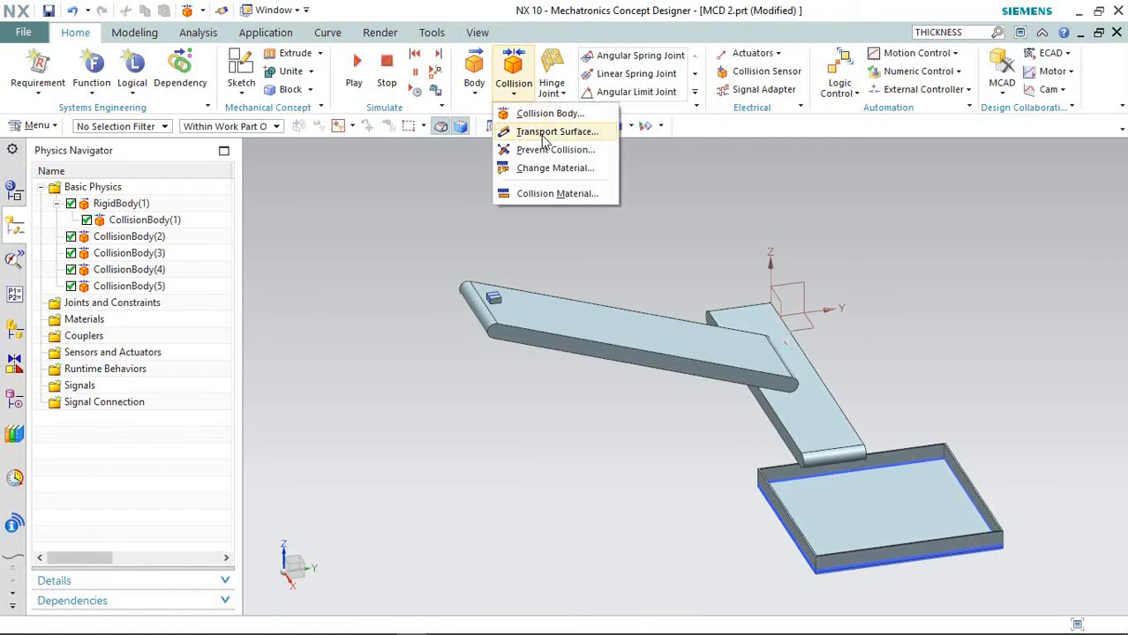
{"action": "left_click", "coordinate": [541, 132]}
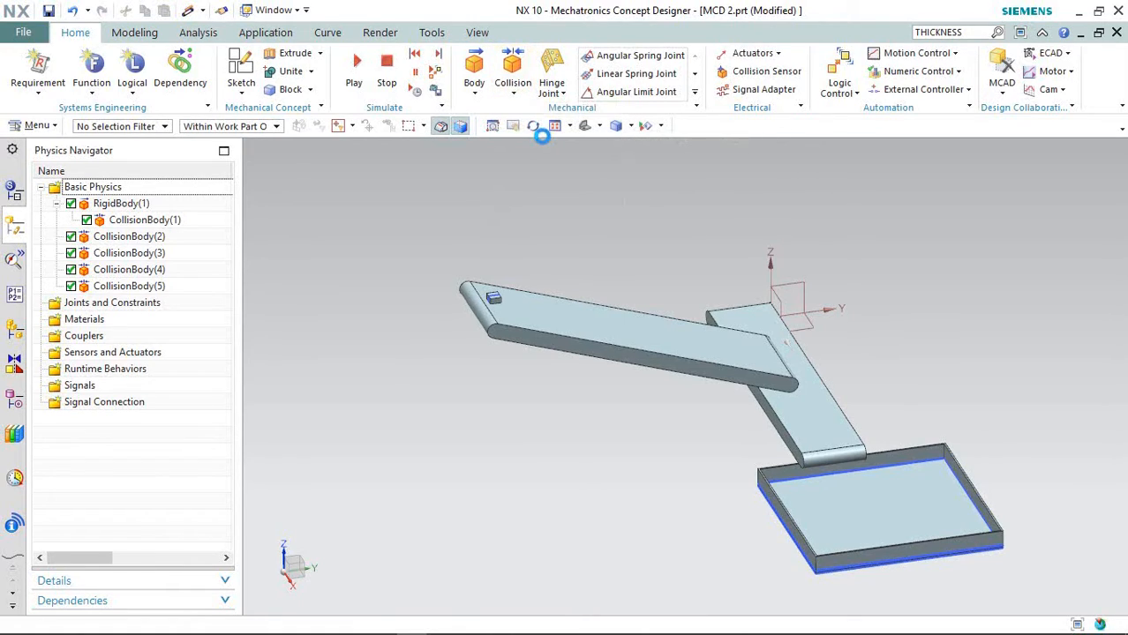
{"action": "left_click", "coordinate": [572, 319]}
{"action": "scroll", "coordinate": [448, 349], "scroll_direction": "down", "scroll_amount": 2}
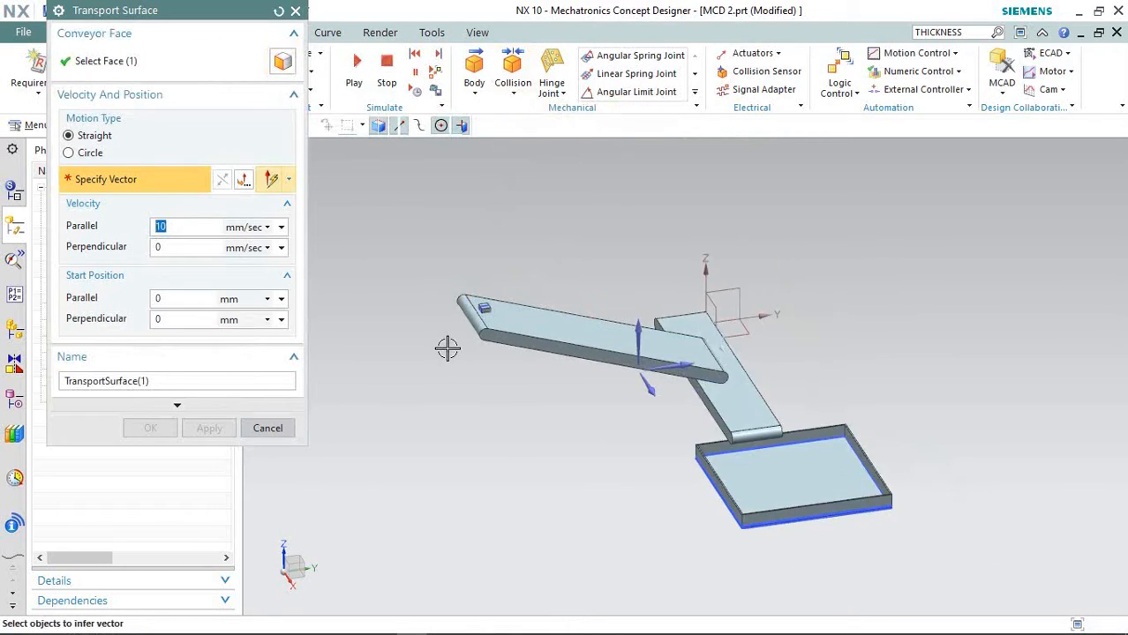
{"action": "scroll", "coordinate": [448, 349], "scroll_direction": "down", "scroll_amount": 1}
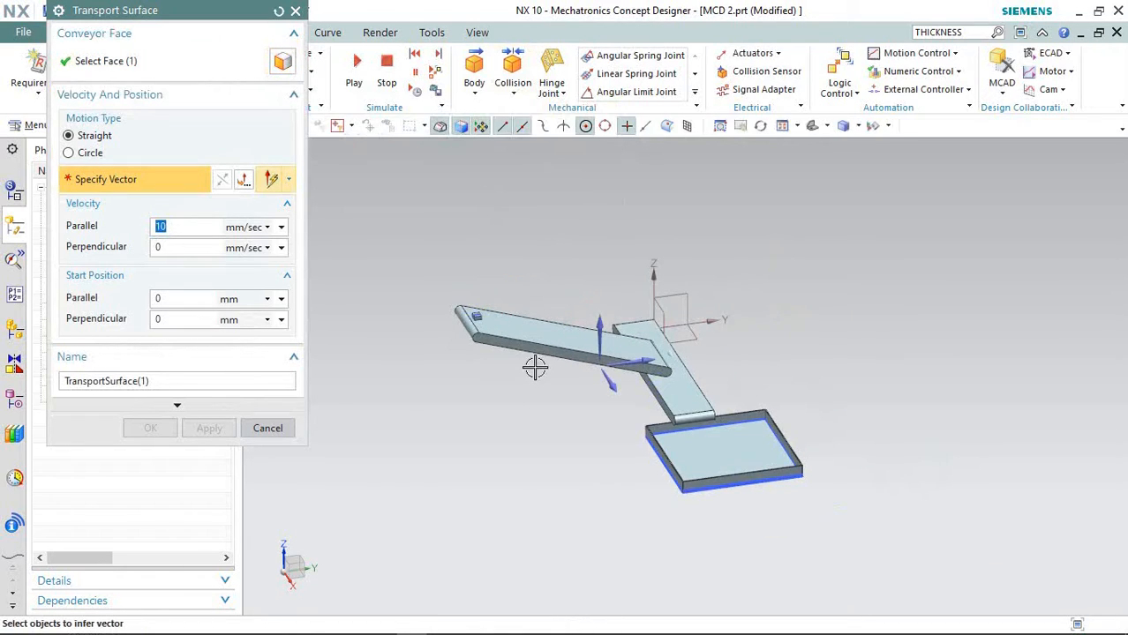
{"action": "left_click", "coordinate": [652, 357]}
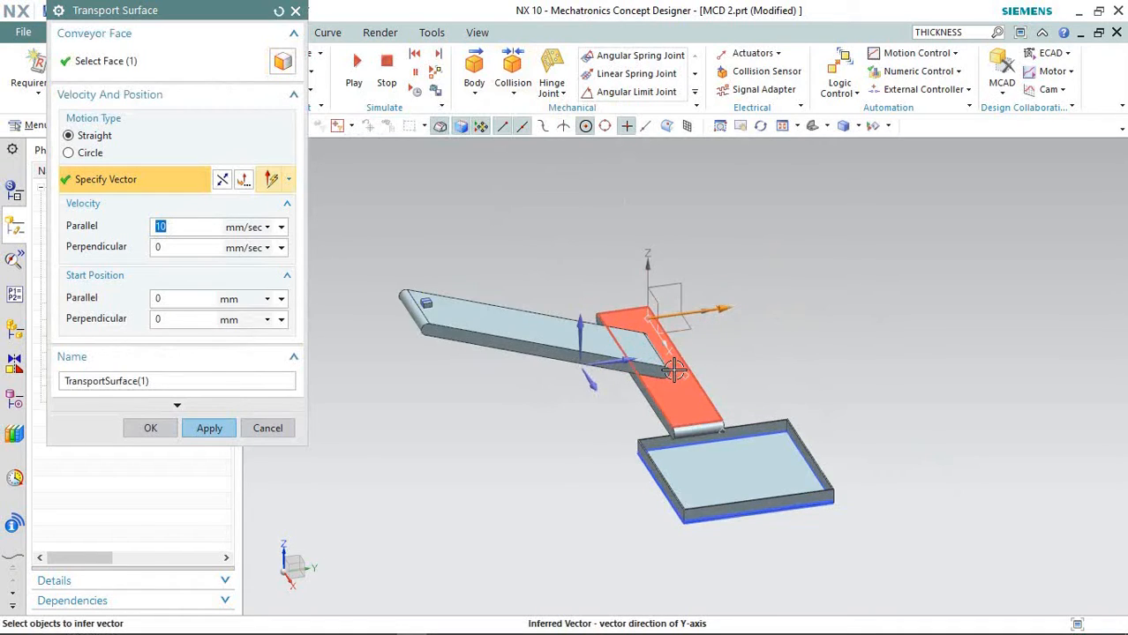
{"action": "scroll", "coordinate": [546, 366], "scroll_direction": "up", "scroll_amount": 1}
{"action": "scroll", "coordinate": [565, 338], "scroll_direction": "up", "scroll_amount": 1}
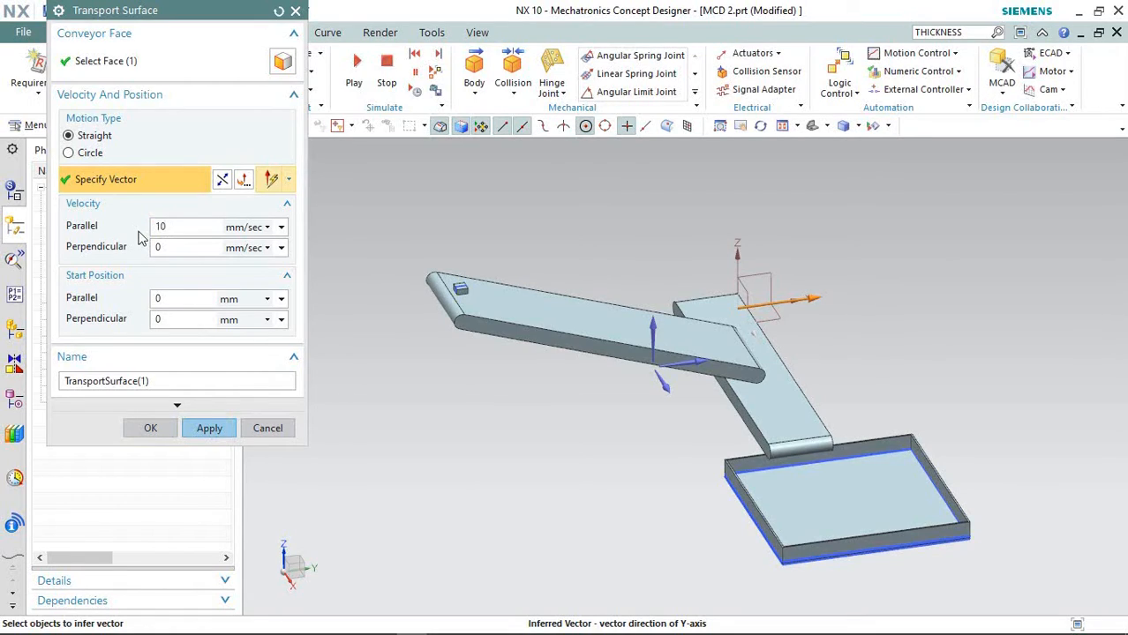
{"action": "left_click", "coordinate": [206, 430]}
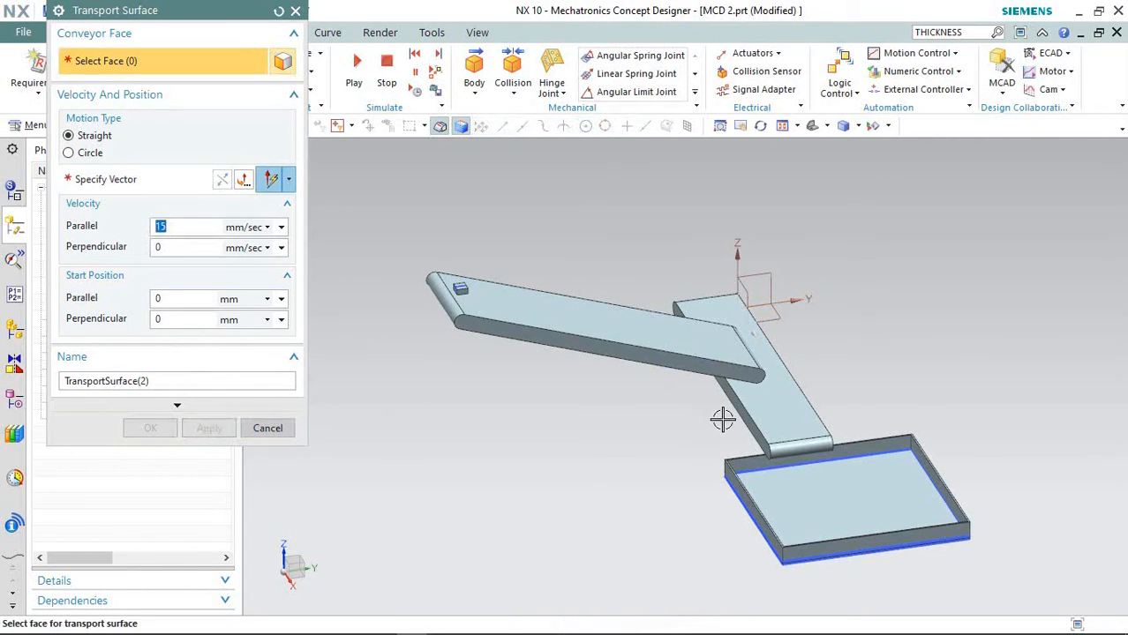
Step: Create a straight transport surface on the lower bar's top face along the X-axis at 15 mm/sec parallel velocity
{"action": "left_click", "coordinate": [776, 405]}
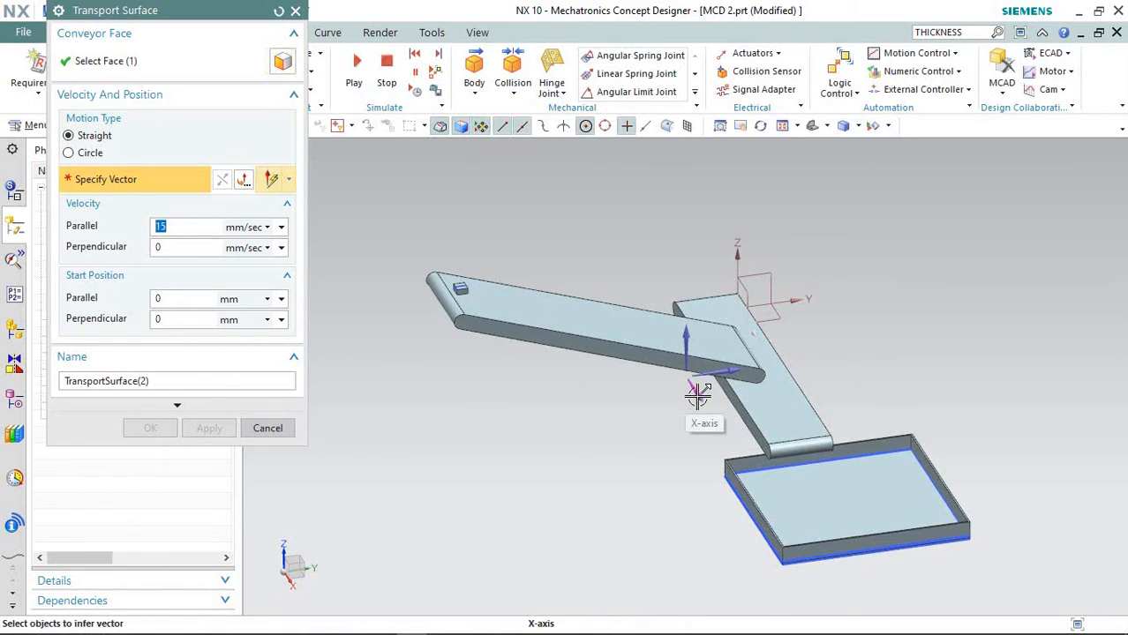
{"action": "left_click", "coordinate": [697, 396]}
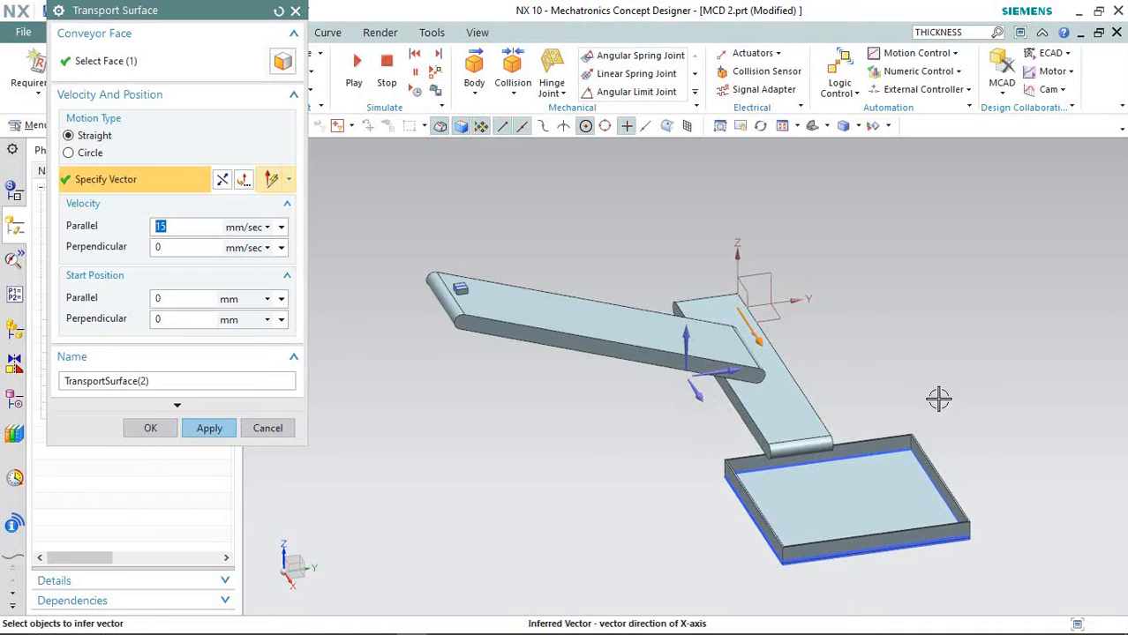
{"action": "mouse_move", "coordinate": [939, 399]}
{"action": "middle_mouse_down"}
{"action": "mouse_move", "coordinate": [951, 372]}
{"action": "mouse_move", "coordinate": [951, 397]}
{"action": "middle_mouse_up"}
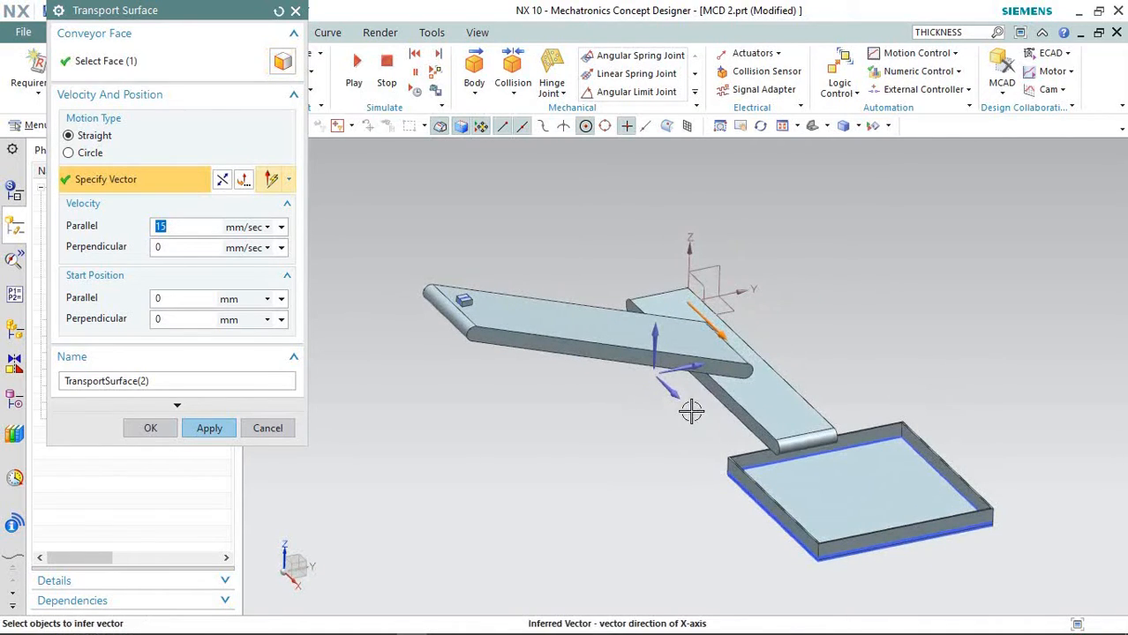
{"action": "left_click", "coordinate": [197, 434]}
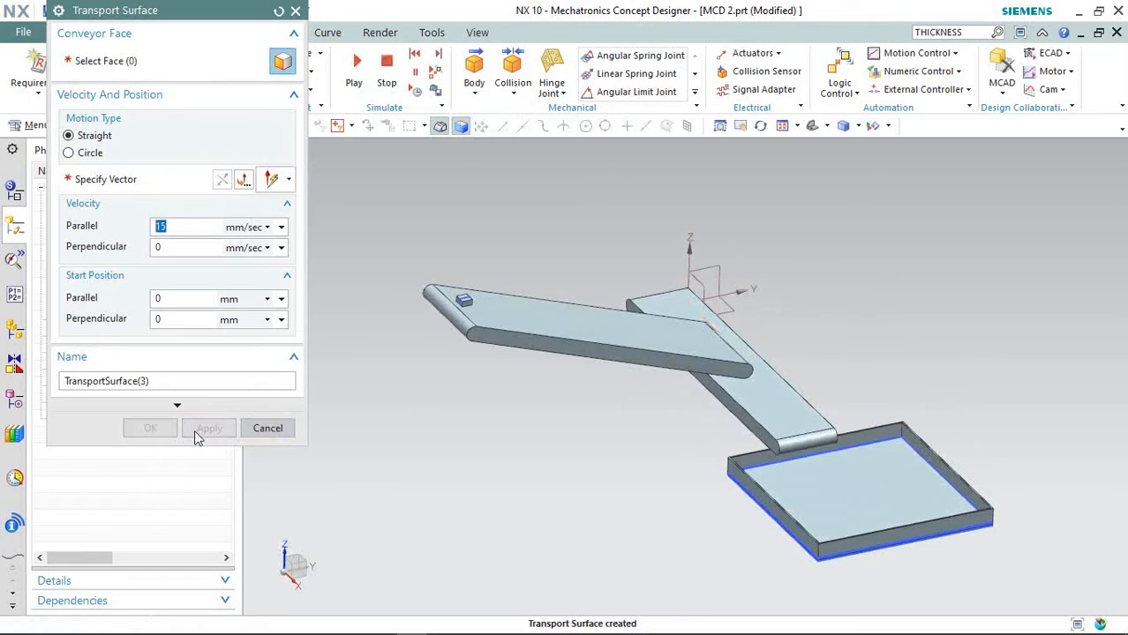
{"action": "left_click", "coordinate": [268, 428]}
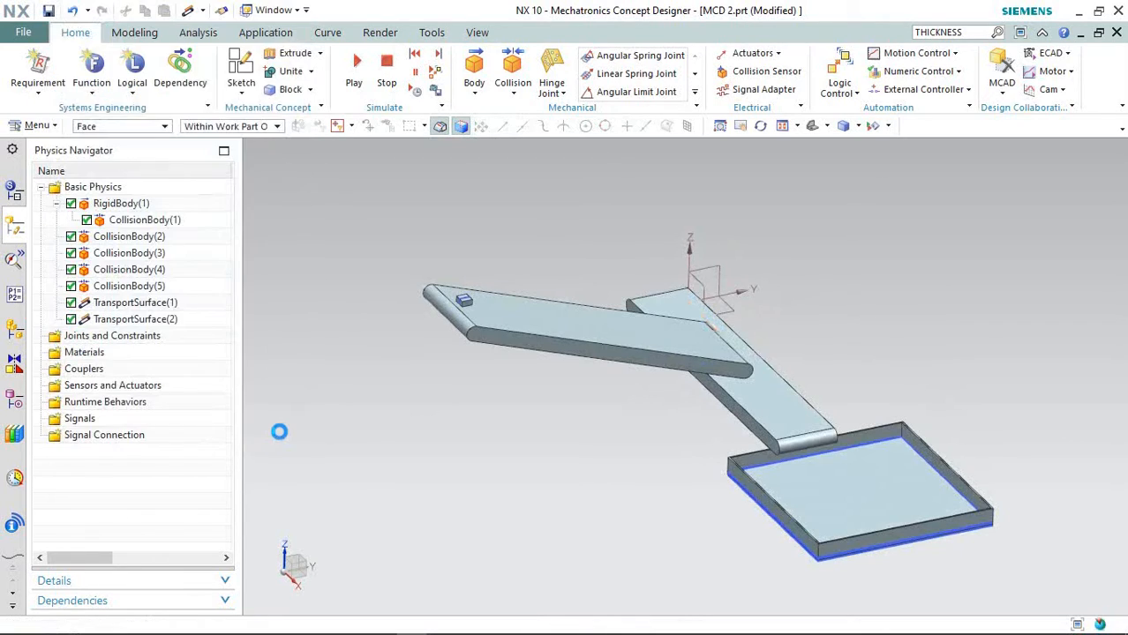
Step: Create a time-based object source that copies the small block's rigid body every 3 sec with no start offset
{"action": "left_click", "coordinate": [475, 92]}
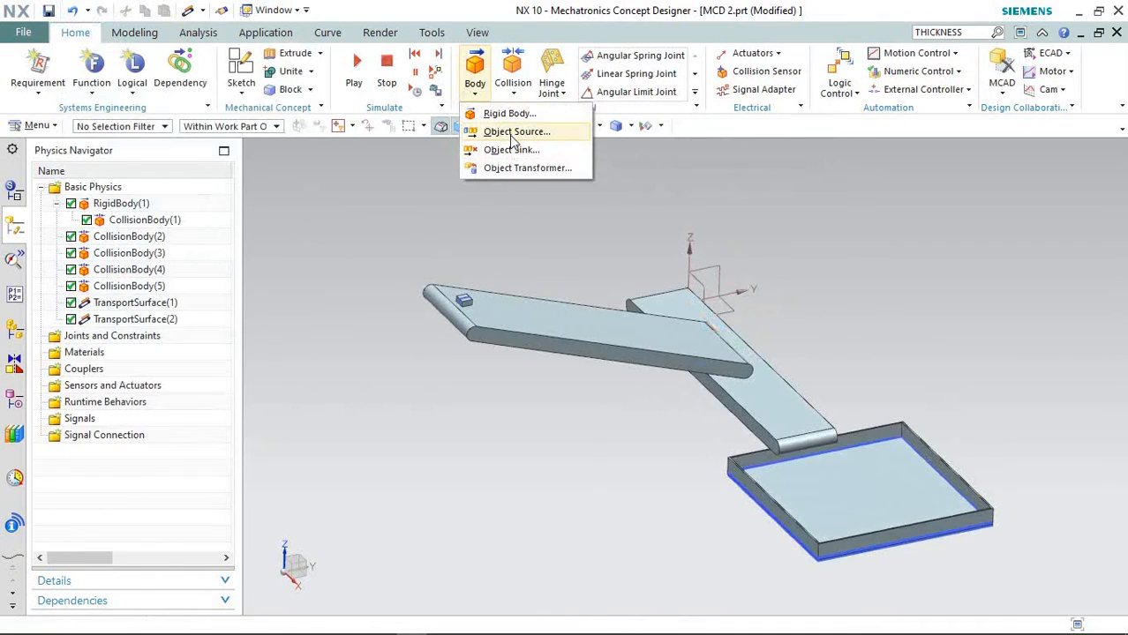
{"action": "left_click", "coordinate": [519, 132]}
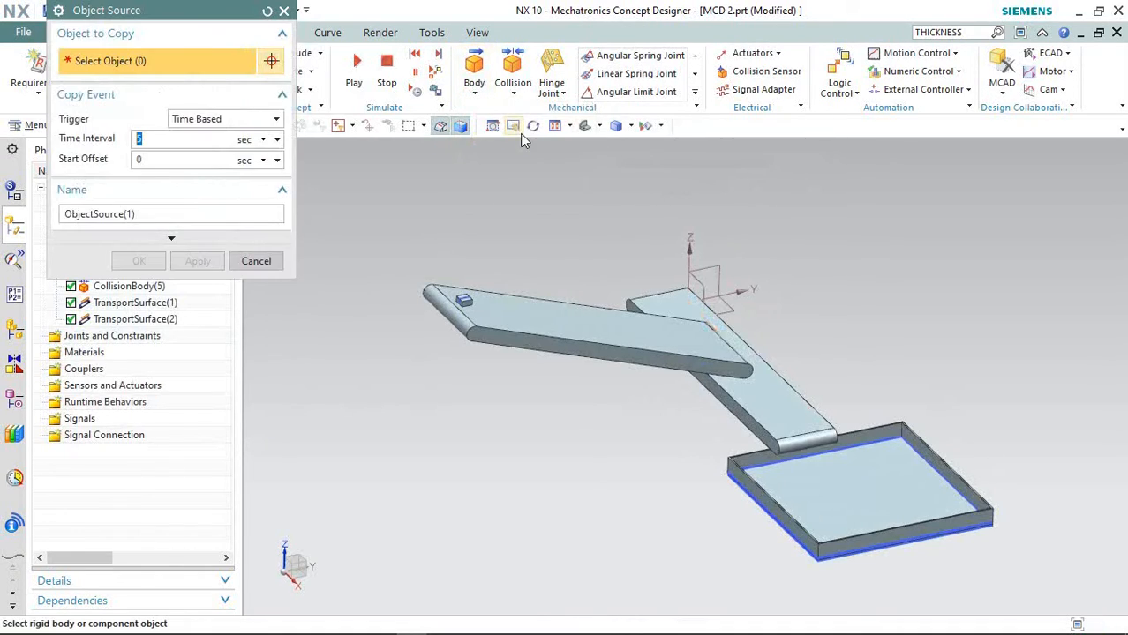
{"action": "scroll", "coordinate": [467, 305], "scroll_direction": "up", "scroll_amount": 5}
{"action": "left_click", "coordinate": [454, 323]}
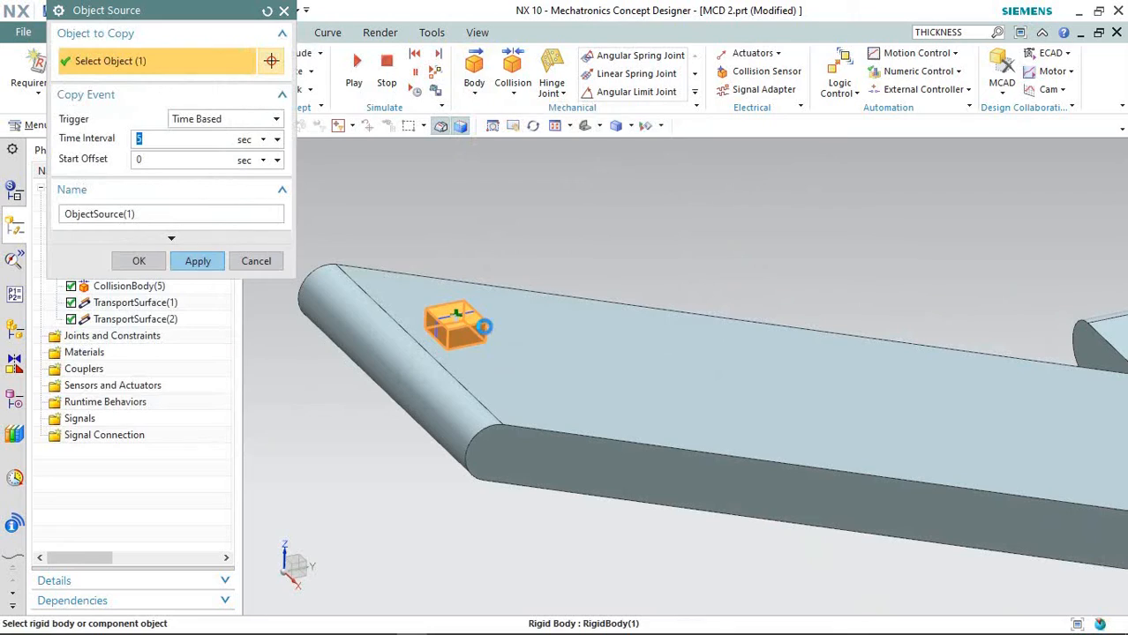
{"action": "scroll", "coordinate": [456, 225], "scroll_direction": "down", "scroll_amount": 5}
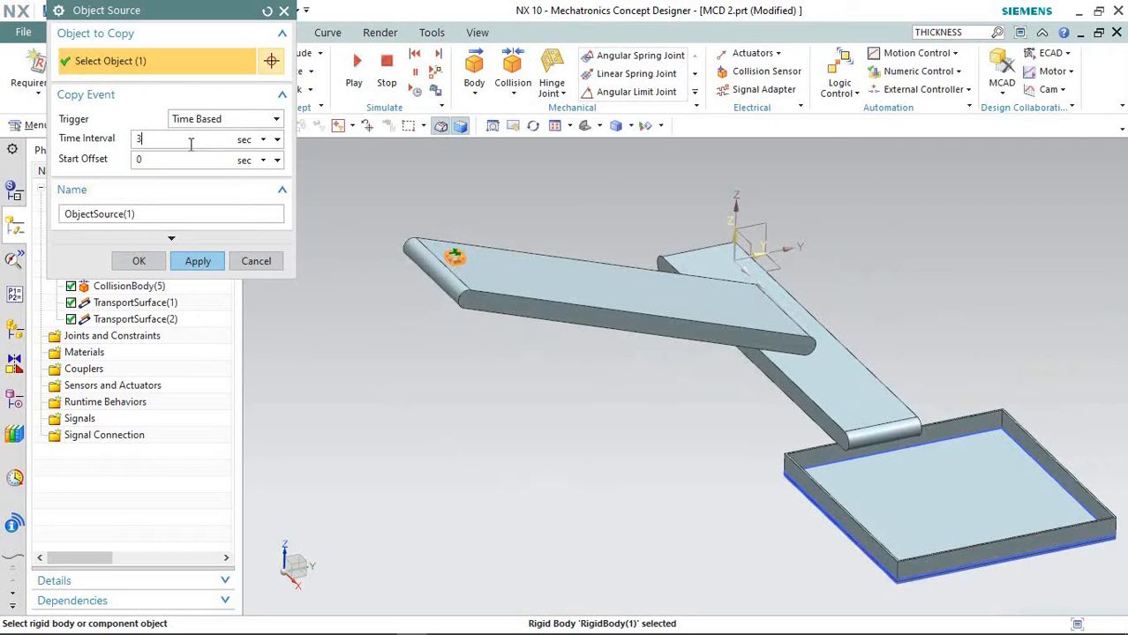
{"action": "left_click", "coordinate": [196, 261]}
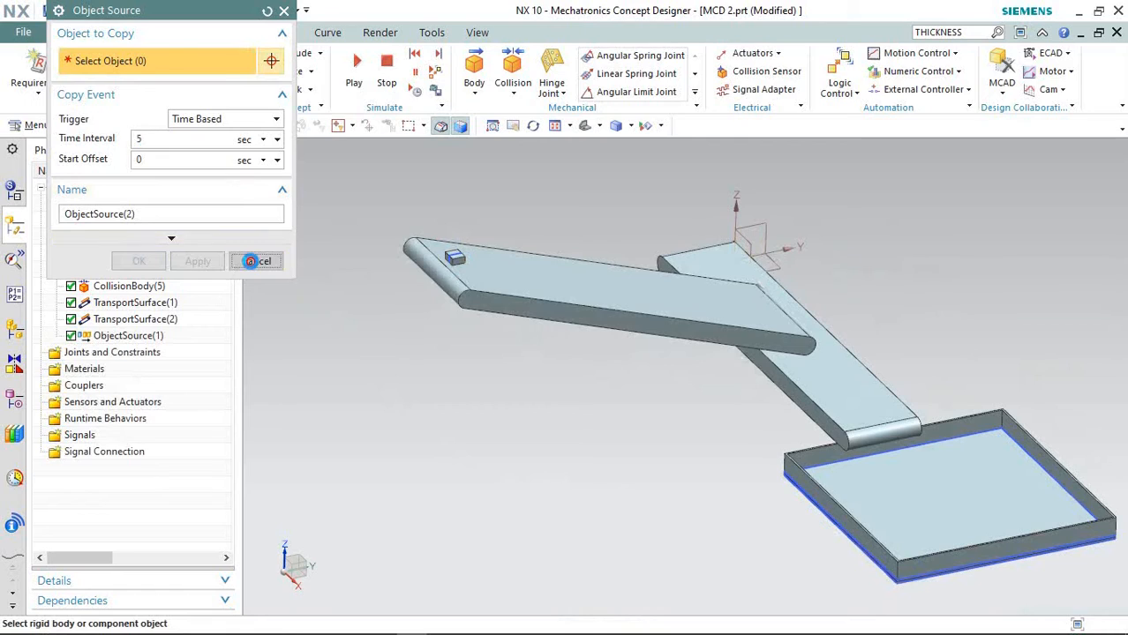
{"action": "left_click", "coordinate": [256, 262]}
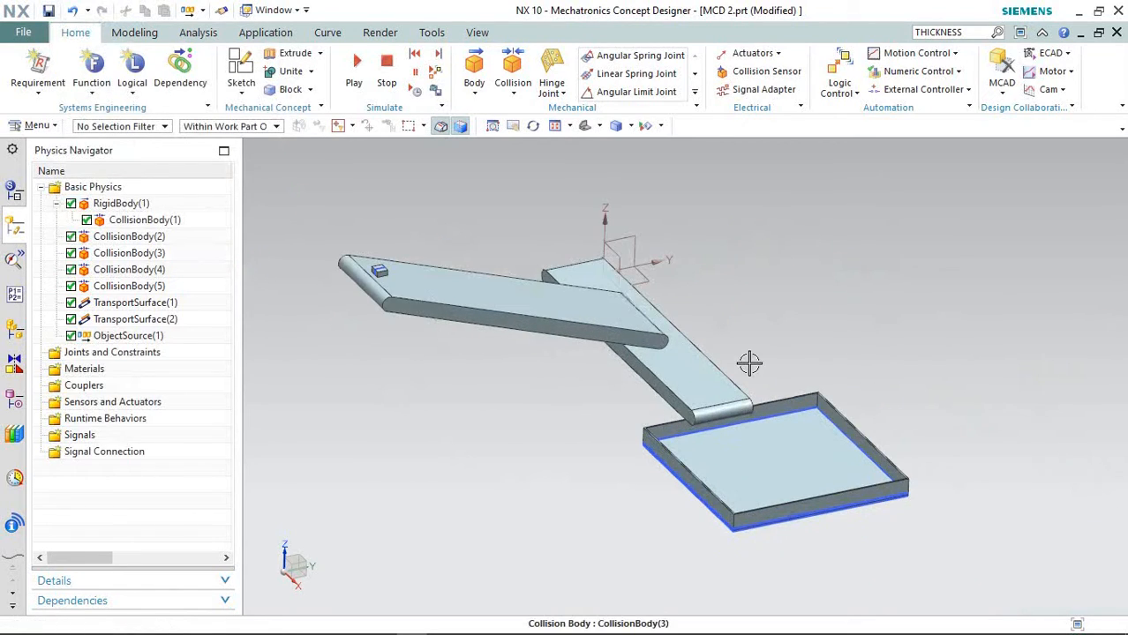
Step: Run the simulation to watch the copied blocks travel along both bars into the tray, and stop it
{"action": "middle_click_drag", "start_coordinate": [748, 360], "coordinate": [745, 467]}
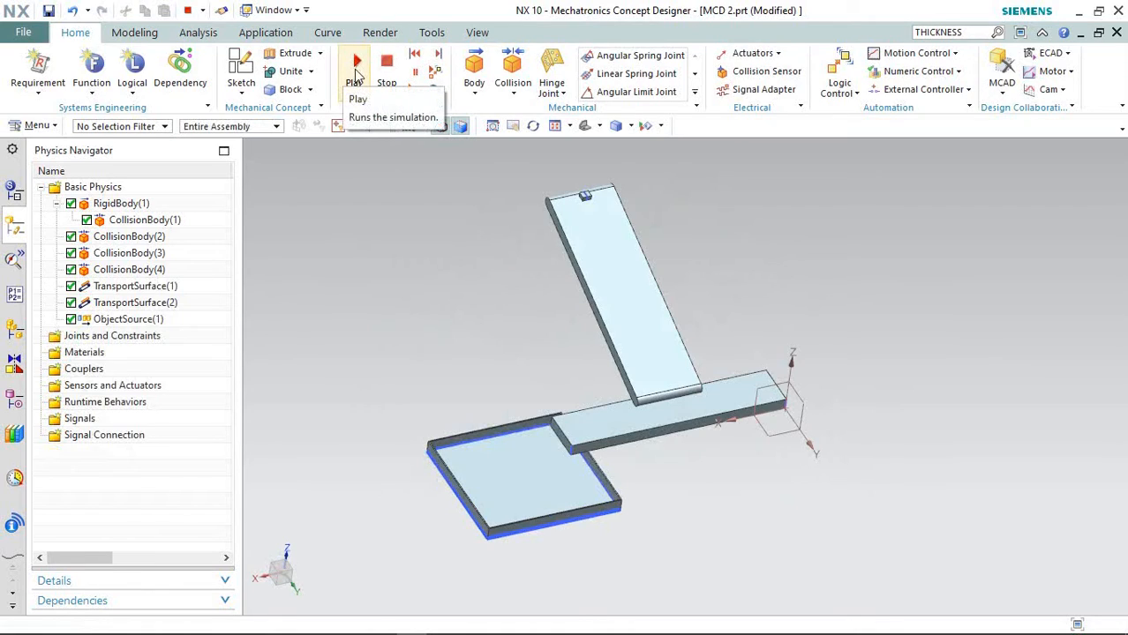
{"action": "left_click", "coordinate": [356, 70]}
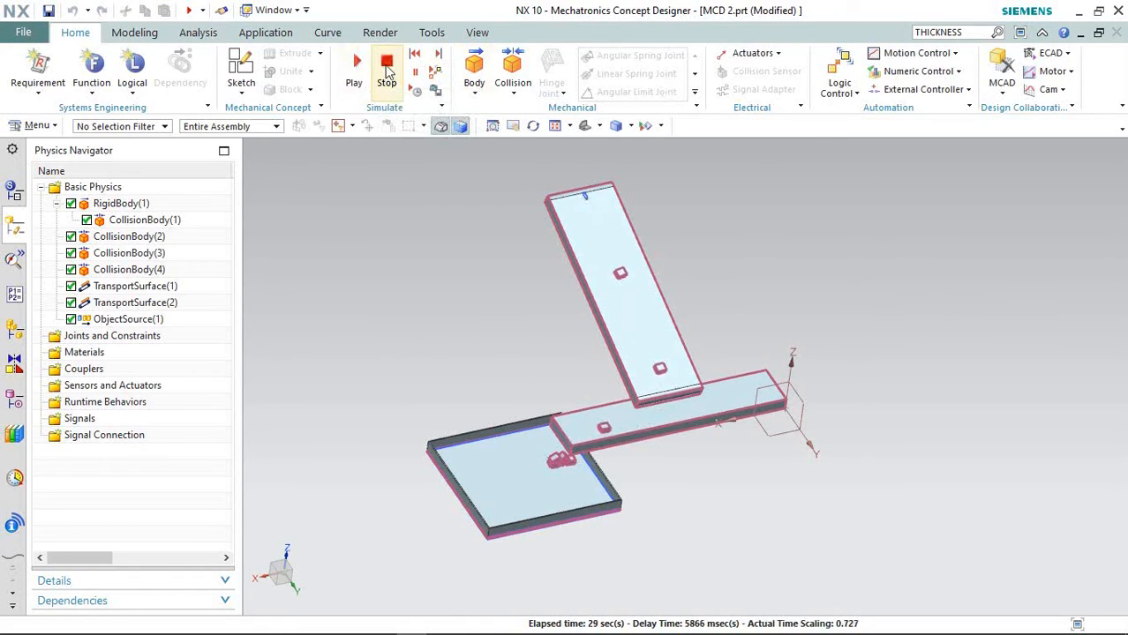
{"action": "left_click", "coordinate": [386, 71]}
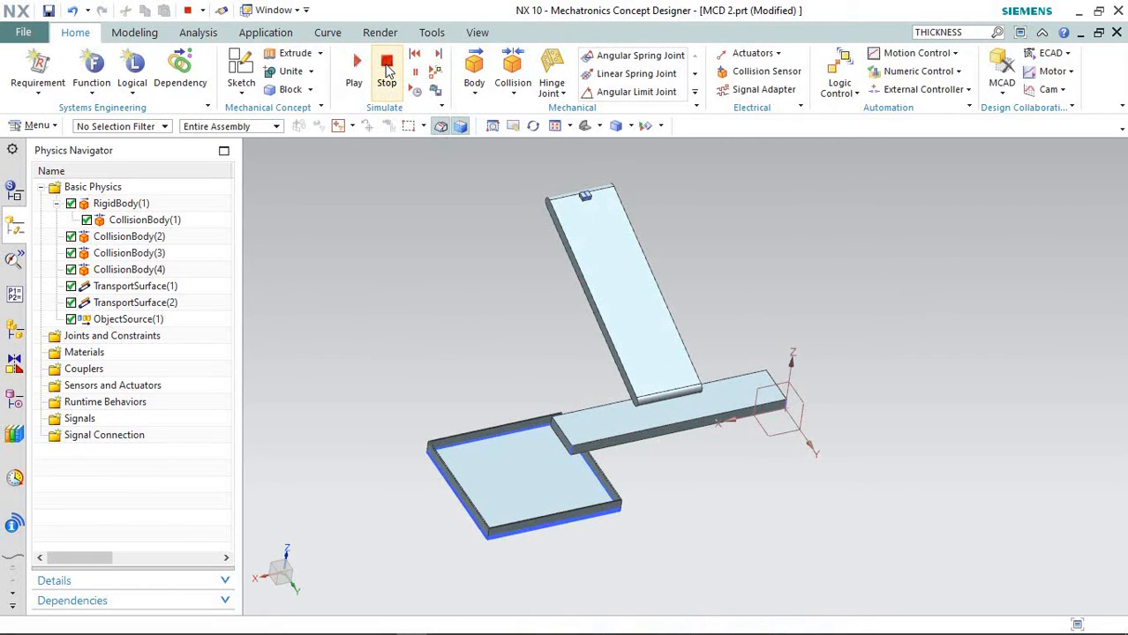
{"action": "left_click", "coordinate": [514, 93]}
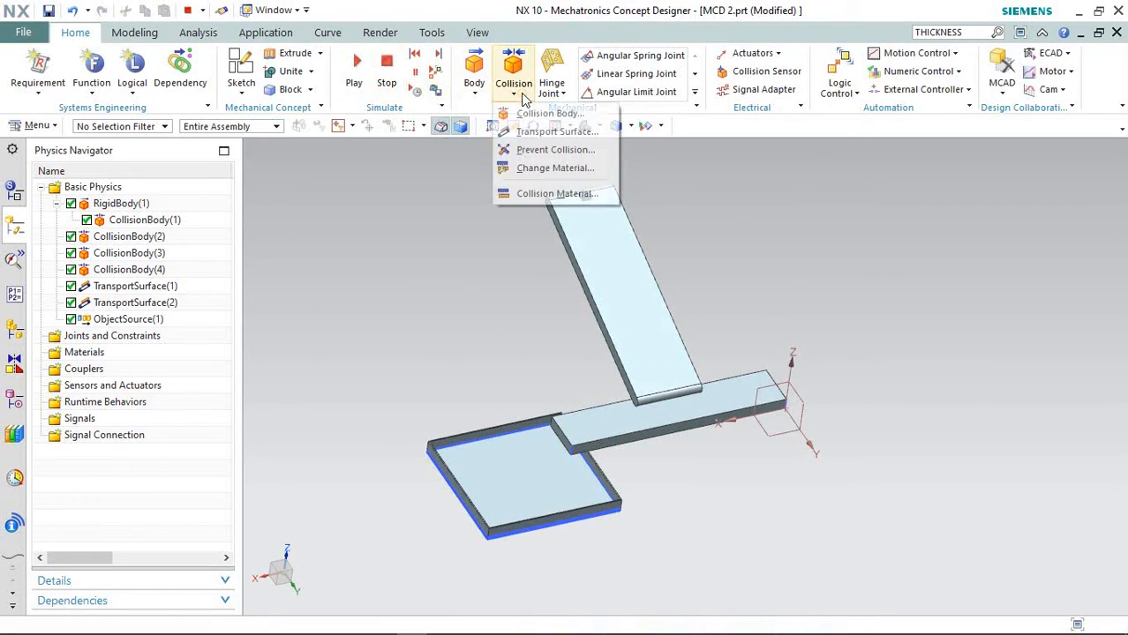
{"action": "left_click", "coordinate": [472, 94]}
{"action": "left_click", "coordinate": [471, 92]}
{"action": "left_click", "coordinate": [472, 92]}
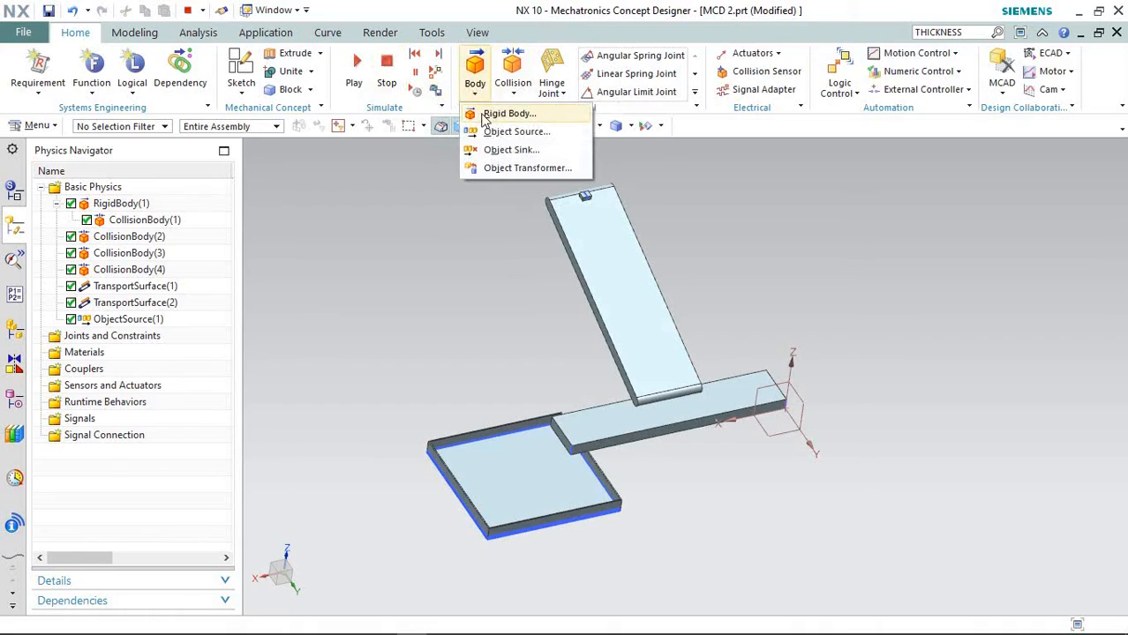
Step: Set the object source's time interval to 2 sec and change the parallel velocity of the slanted bar's transport surface
{"action": "left_click", "coordinate": [128, 321]}
{"action": "double_click", "coordinate": [128, 321]}
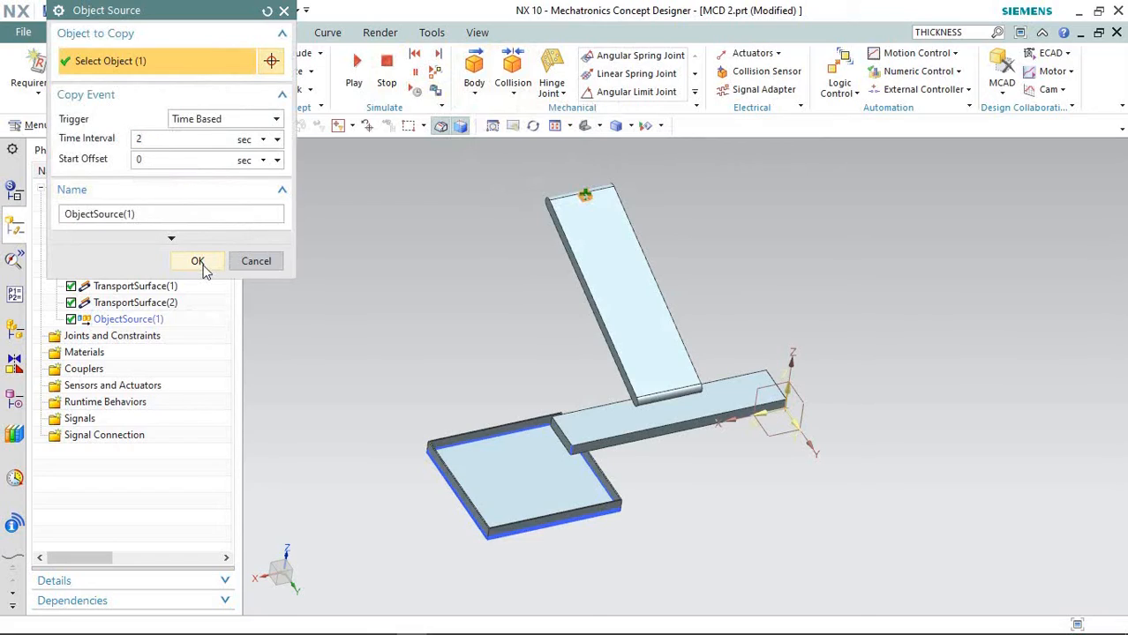
{"action": "left_click", "coordinate": [198, 262]}
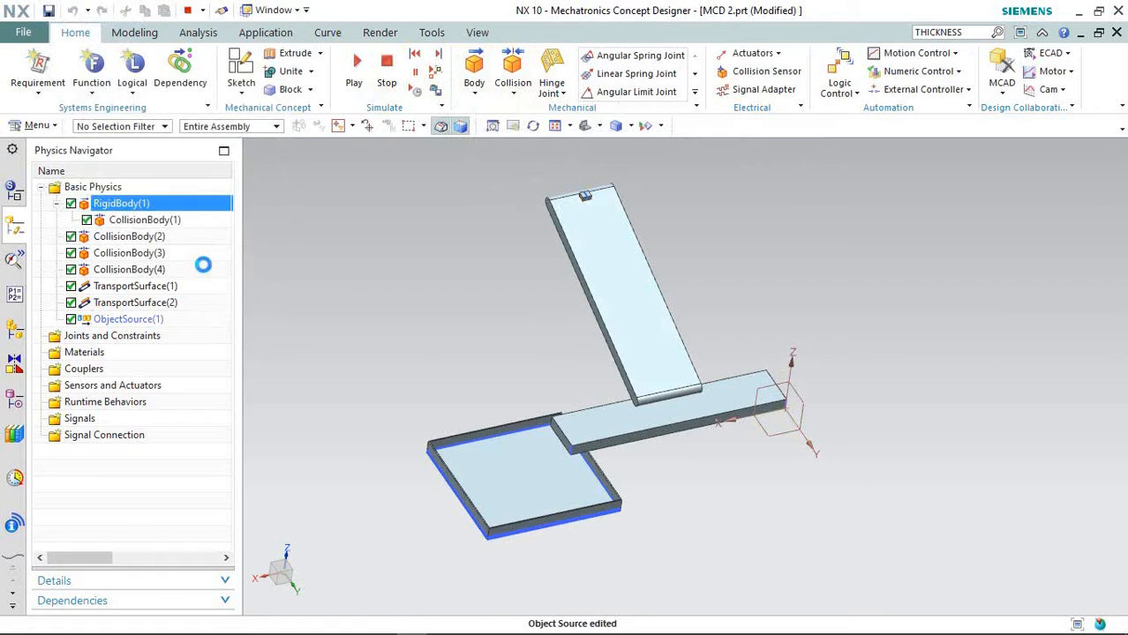
{"action": "left_click", "coordinate": [164, 288]}
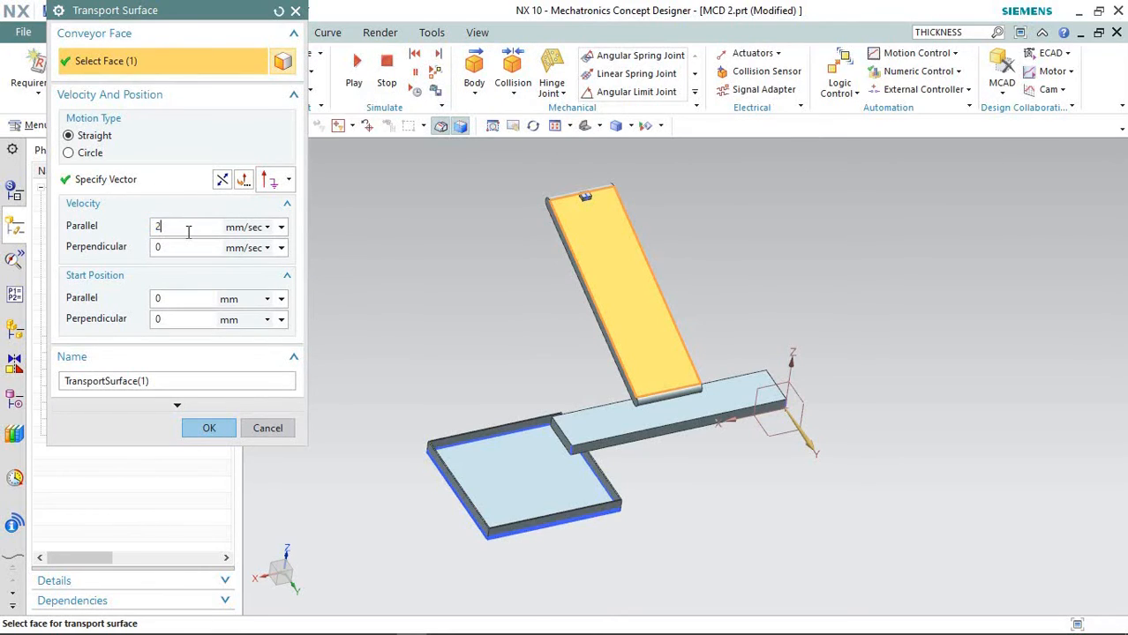
{"action": "left_click", "coordinate": [209, 428]}
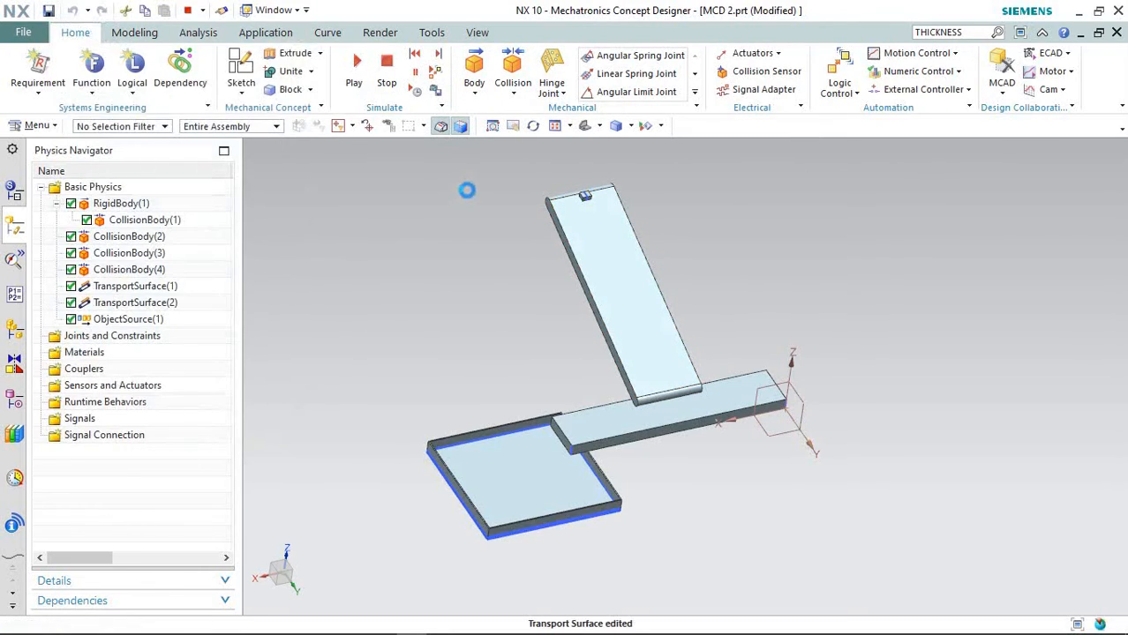
Step: Edit the parallel velocity of the lower bar's transport surface
{"action": "left_click", "coordinate": [158, 303]}
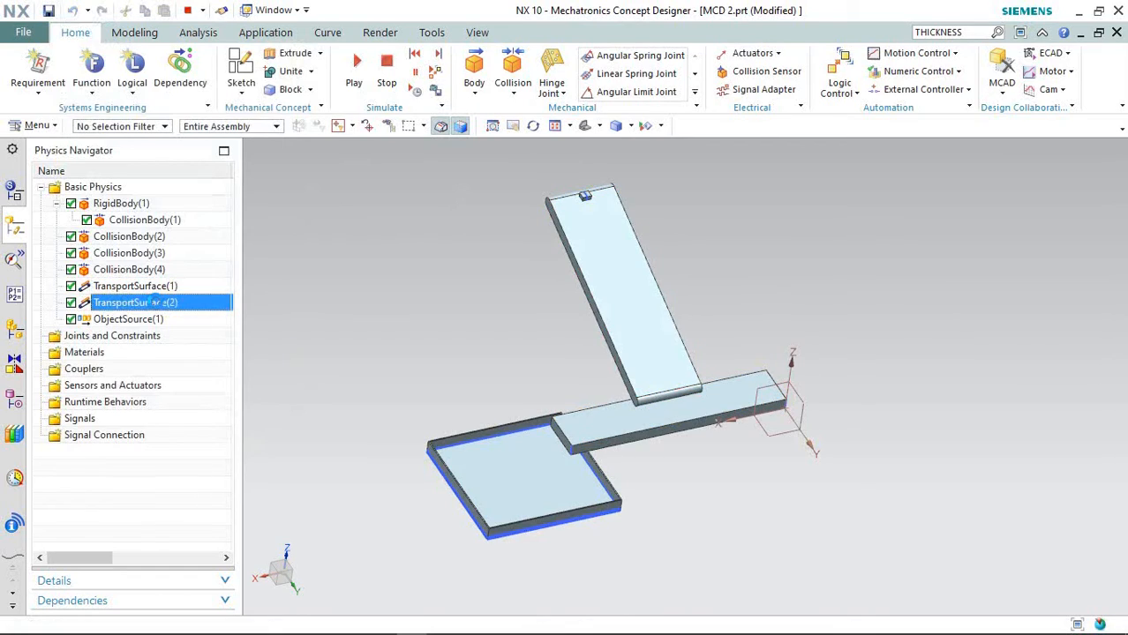
{"action": "double_click", "coordinate": [155, 303]}
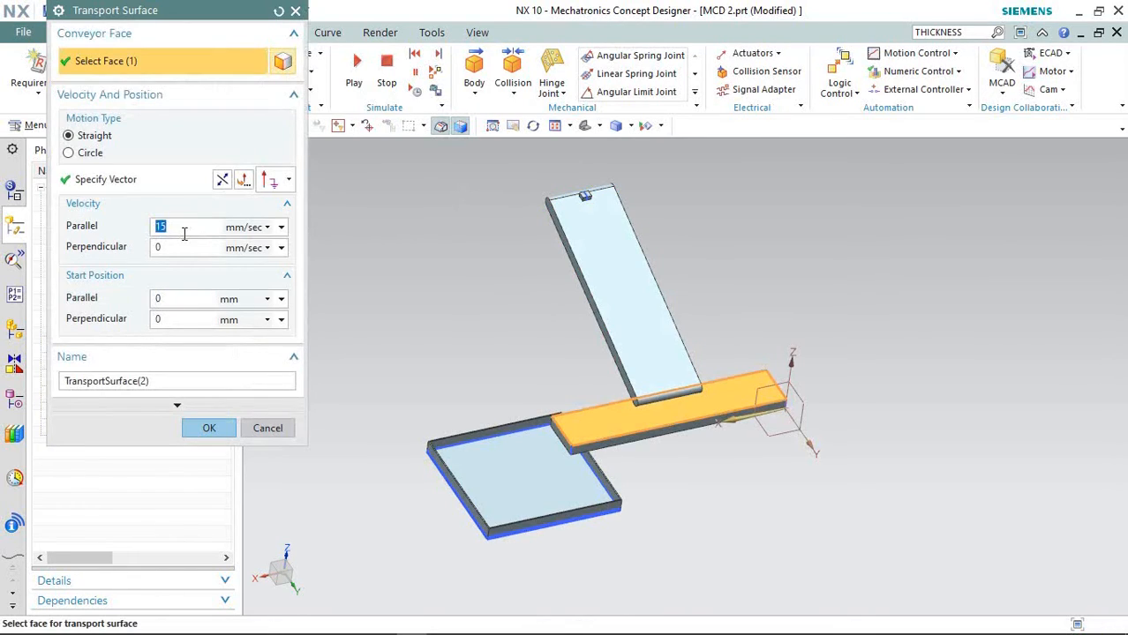
{"action": "left_click", "coordinate": [216, 431]}
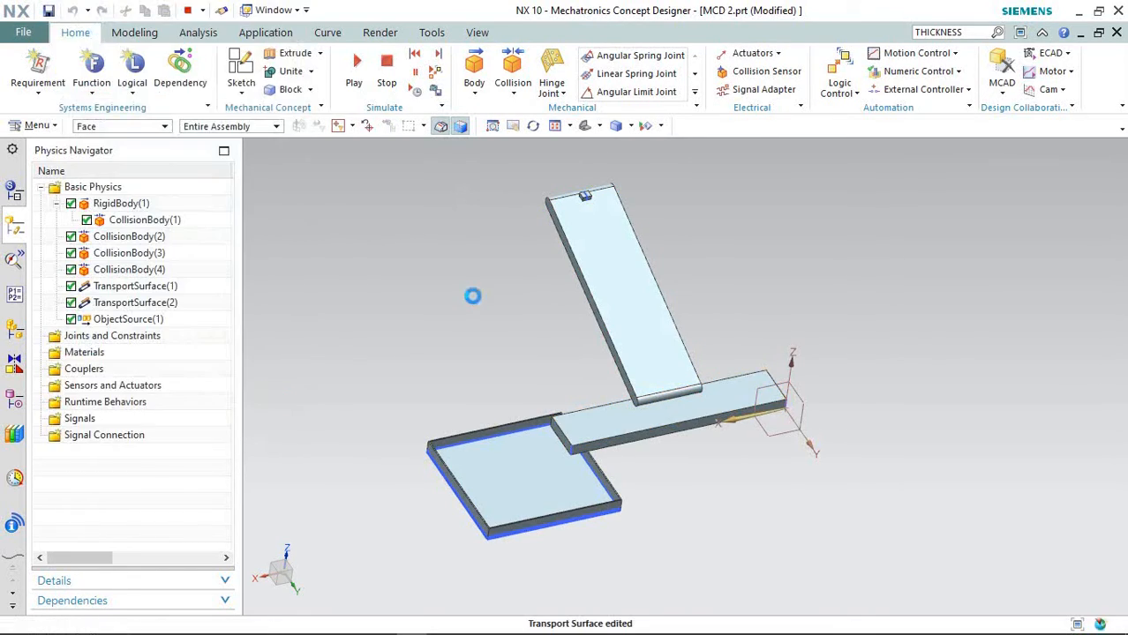
Step: Run the simulation and examine from several angles how the copied blocks travel along both bars and drop into the tray
{"action": "mouse_move", "coordinate": [530, 305]}
{"action": "middle_mouse_down"}
{"action": "mouse_move", "coordinate": [541, 285]}
{"action": "mouse_move", "coordinate": [531, 300]}
{"action": "middle_mouse_up"}
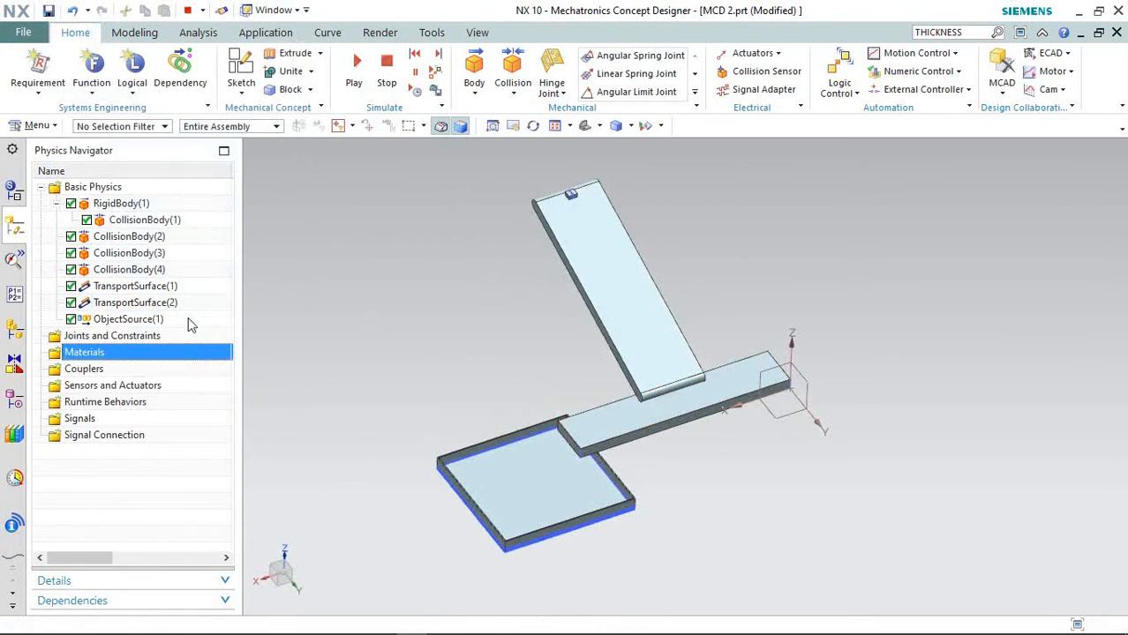
{"action": "left_click", "coordinate": [188, 319]}
{"action": "middle_click_drag", "start_coordinate": [292, 315], "coordinate": [454, 267]}
{"action": "left_click", "coordinate": [362, 74]}
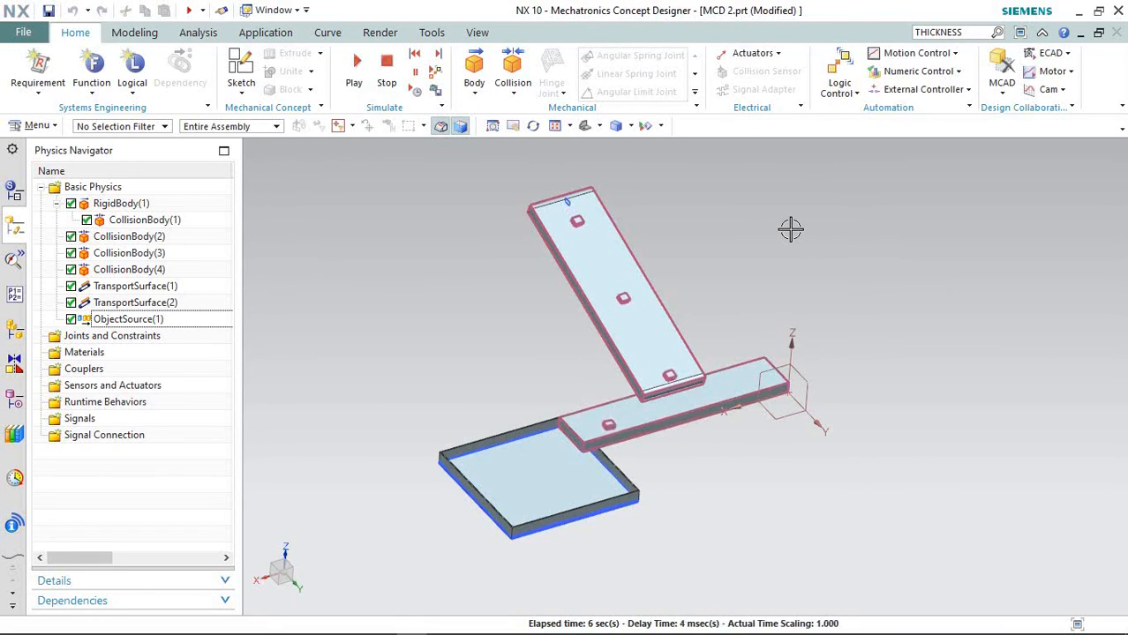
{"action": "middle_click_drag", "start_coordinate": [937, 490], "coordinate": [865, 465]}
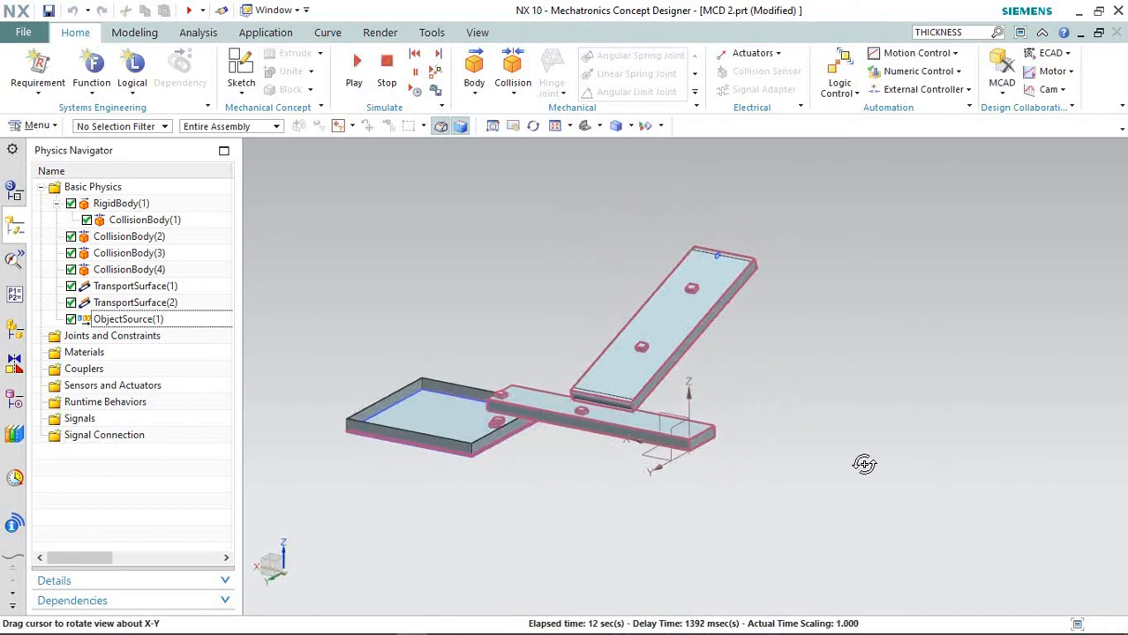
{"action": "scroll", "coordinate": [554, 433], "scroll_direction": "up", "scroll_amount": 3}
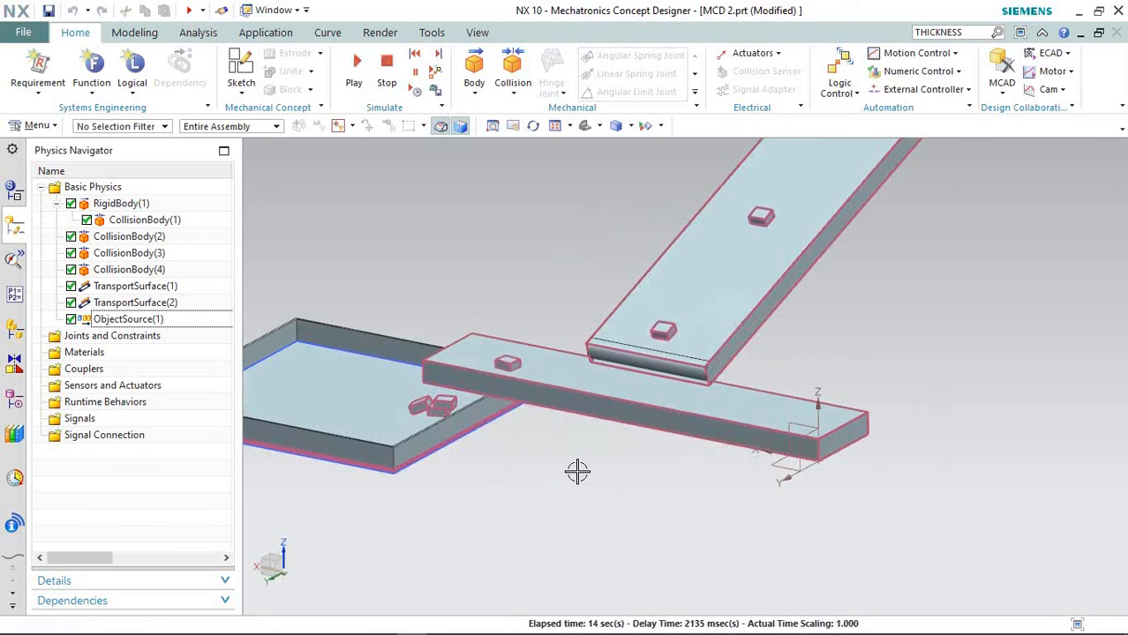
{"action": "scroll", "coordinate": [605, 483], "scroll_direction": "down", "scroll_amount": 2}
{"action": "middle_click_drag", "start_coordinate": [605, 483], "coordinate": [711, 399]}
{"action": "scroll", "coordinate": [737, 388], "scroll_direction": "up", "scroll_amount": 2}
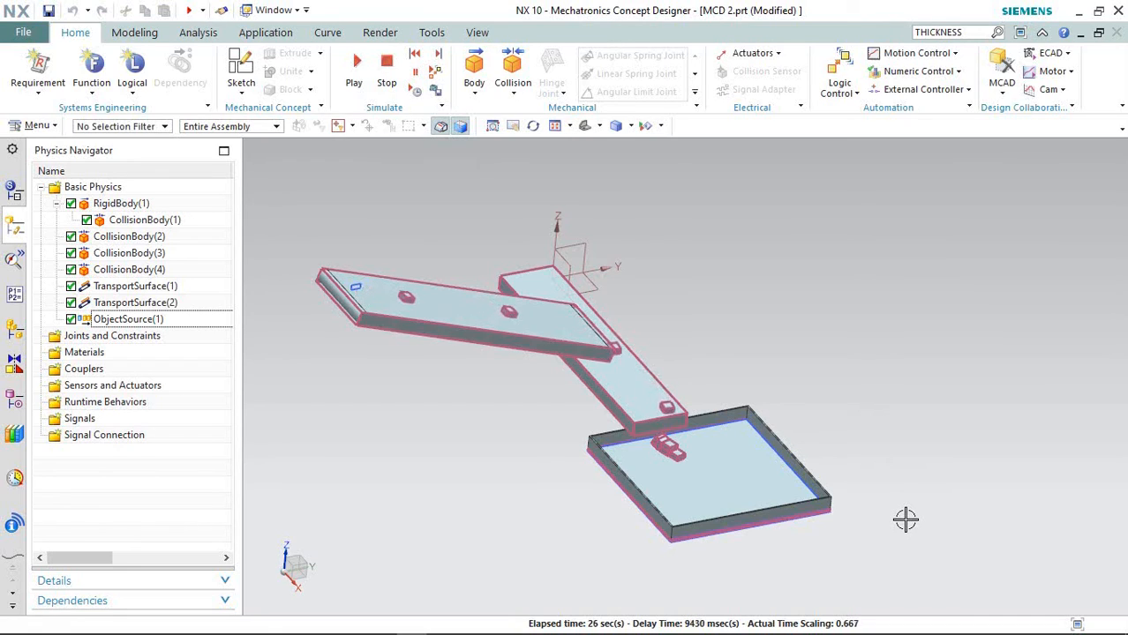
{"action": "middle_click_drag", "start_coordinate": [907, 522], "coordinate": [792, 531]}
{"action": "middle_click_drag", "start_coordinate": [883, 380], "coordinate": [635, 446]}
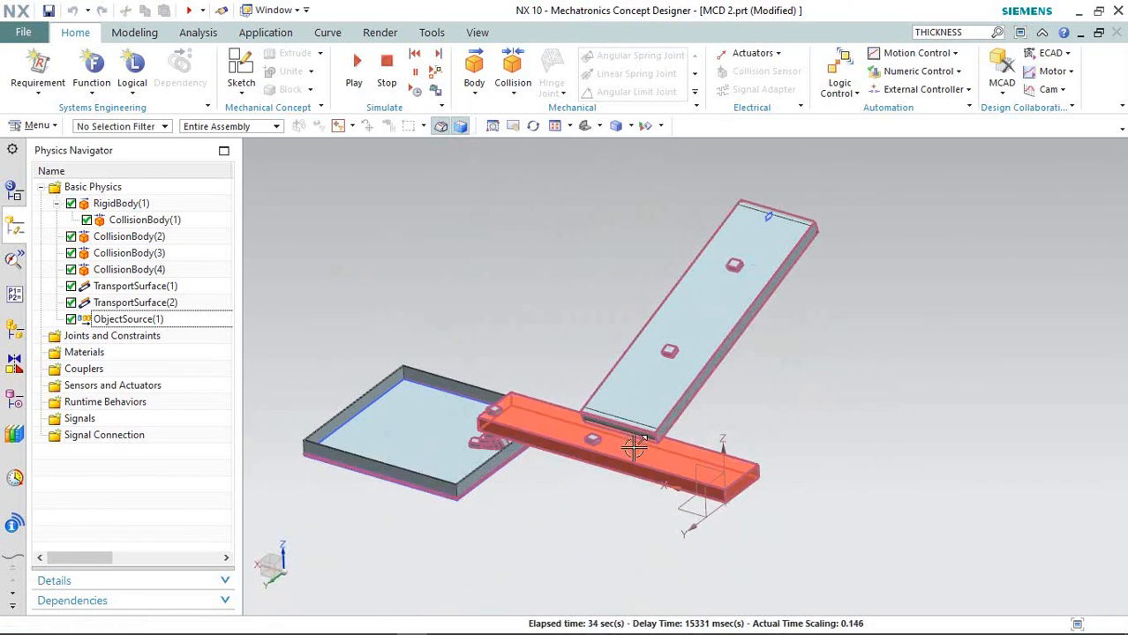